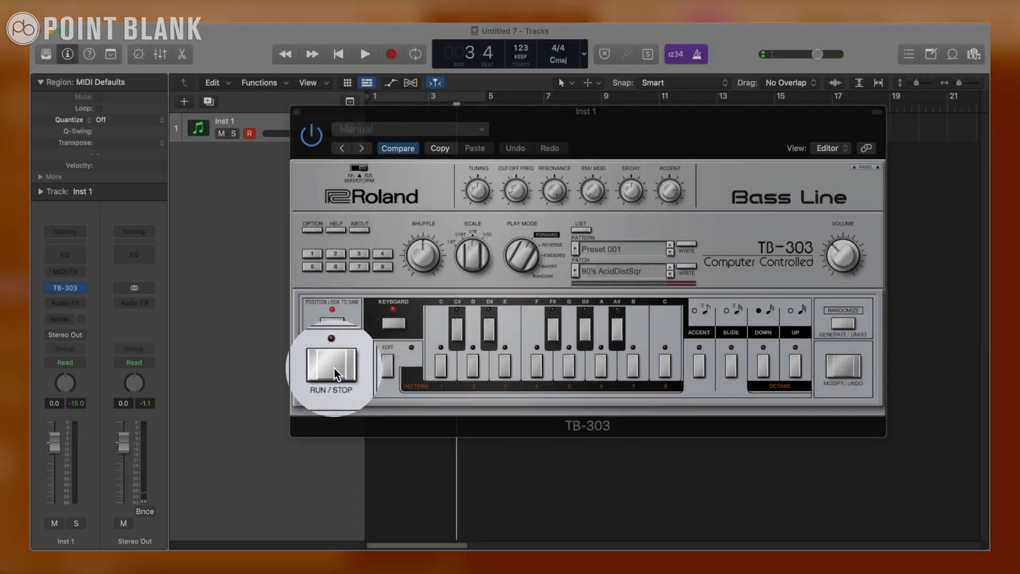
- Run the pattern and audition the Simple Square and OD+Dly Saw patches
{"action": "left_click", "coordinate": [333, 369]}
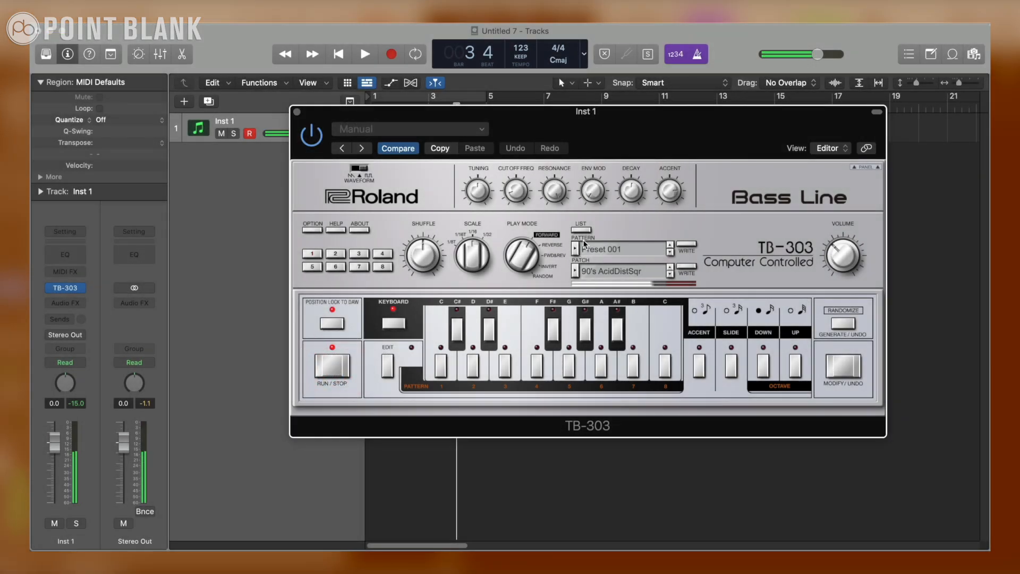
{"action": "left_click", "coordinate": [619, 271]}
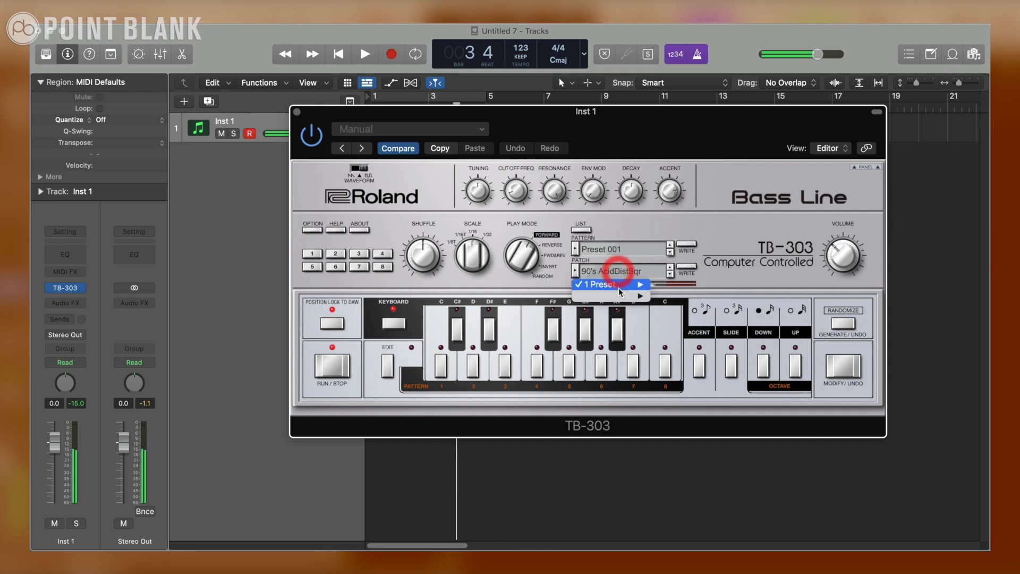
{"action": "left_click", "coordinate": [705, 290]}
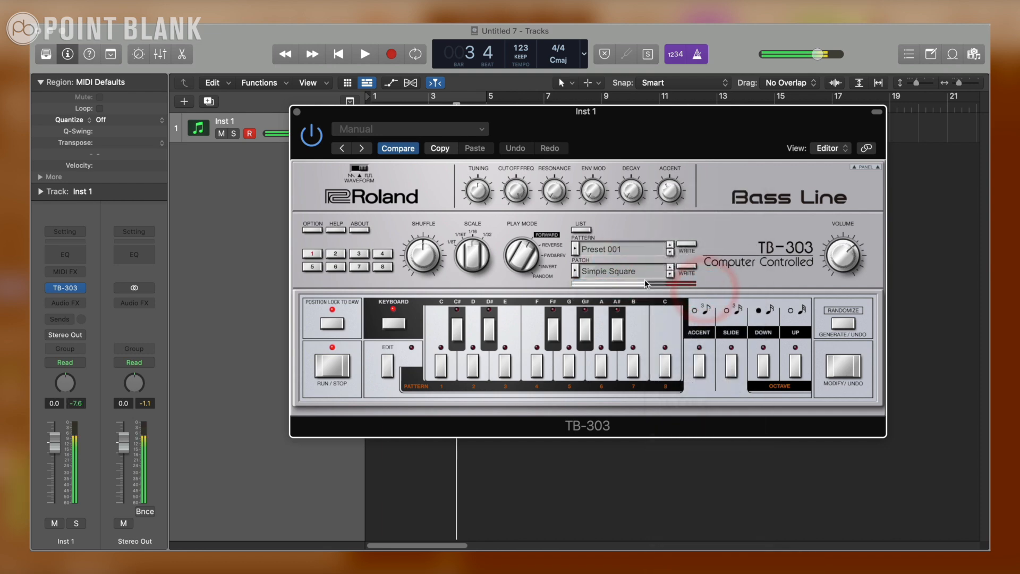
{"action": "left_click", "coordinate": [637, 272]}
{"action": "mouse_move", "coordinate": [640, 285]}
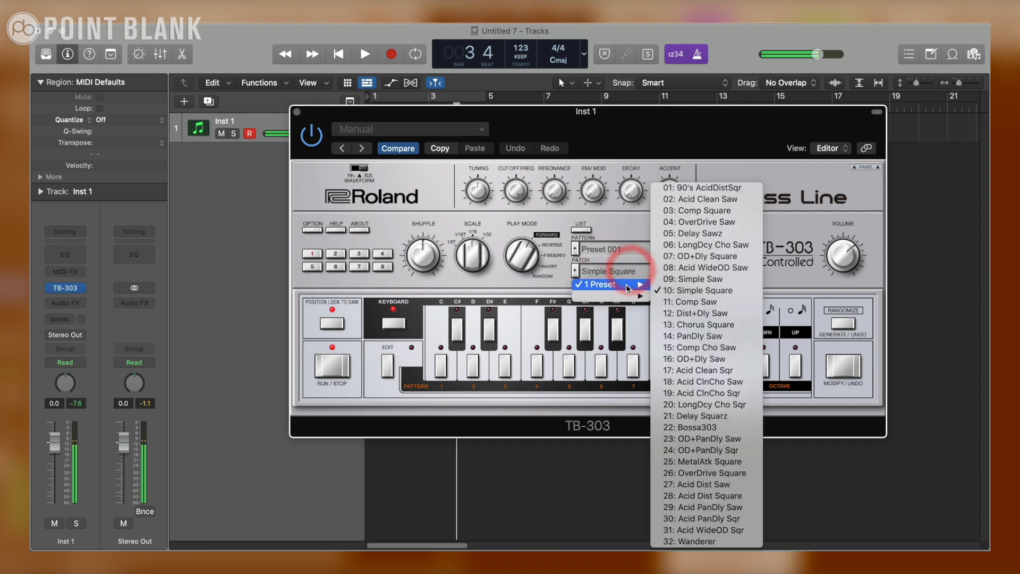
{"action": "left_click", "coordinate": [690, 359]}
- Audition the Acid ClnCho Sqr and OD+PanDly Saw patches while the pattern plays
{"action": "left_click", "coordinate": [621, 271]}
{"action": "mouse_move", "coordinate": [640, 285]}
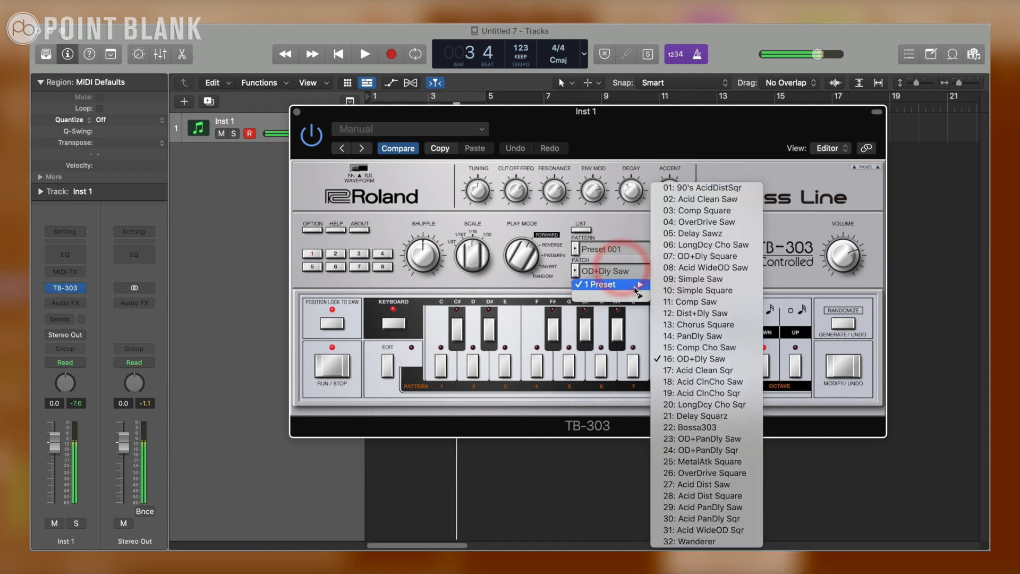
{"action": "left_click", "coordinate": [705, 392]}
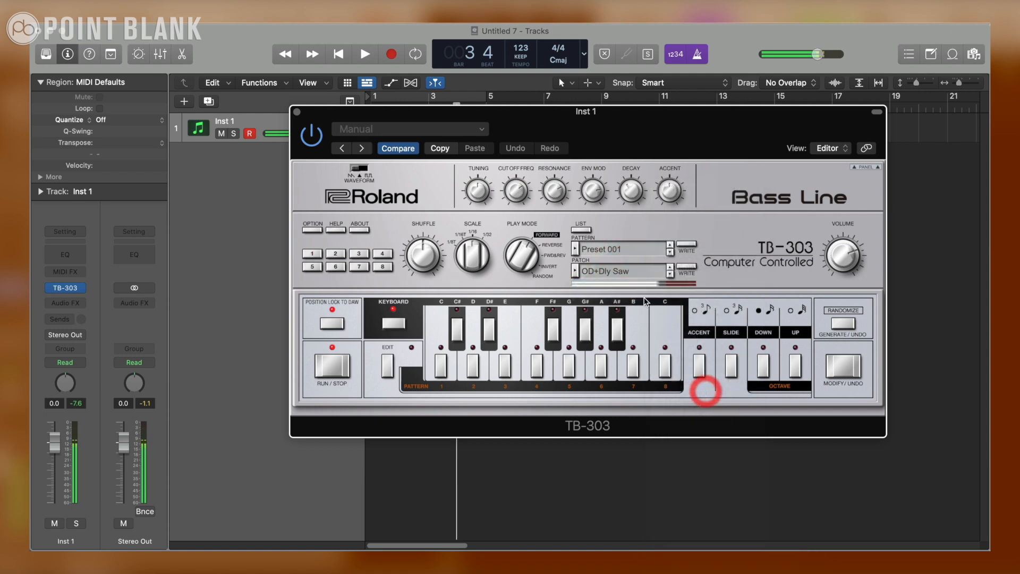
{"action": "left_click", "coordinate": [637, 271]}
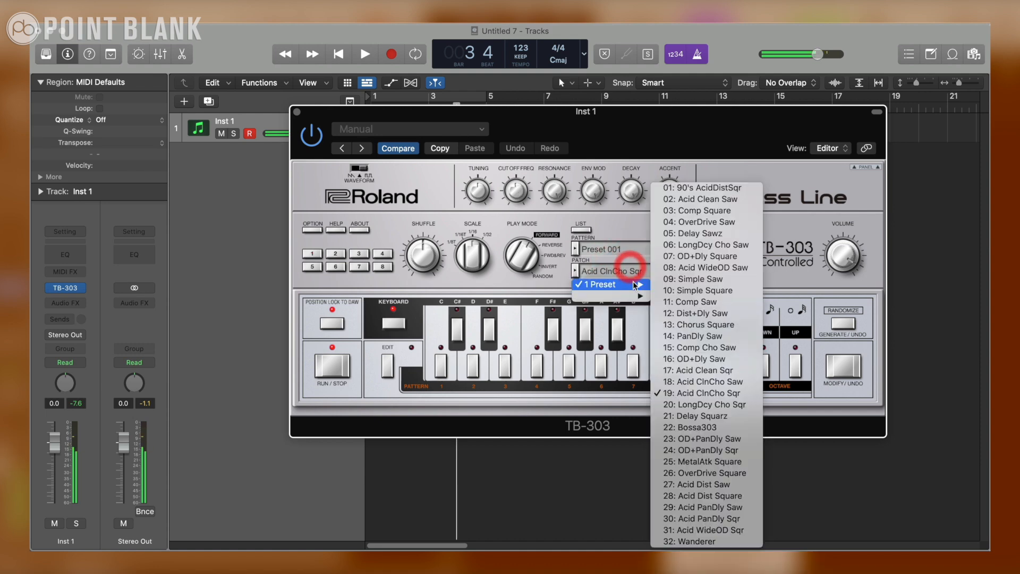
{"action": "left_click", "coordinate": [704, 438]}
- Load the MetalAtk Square patch, advance the pattern to Preset 003 and stop playback
{"action": "left_click", "coordinate": [669, 253]}
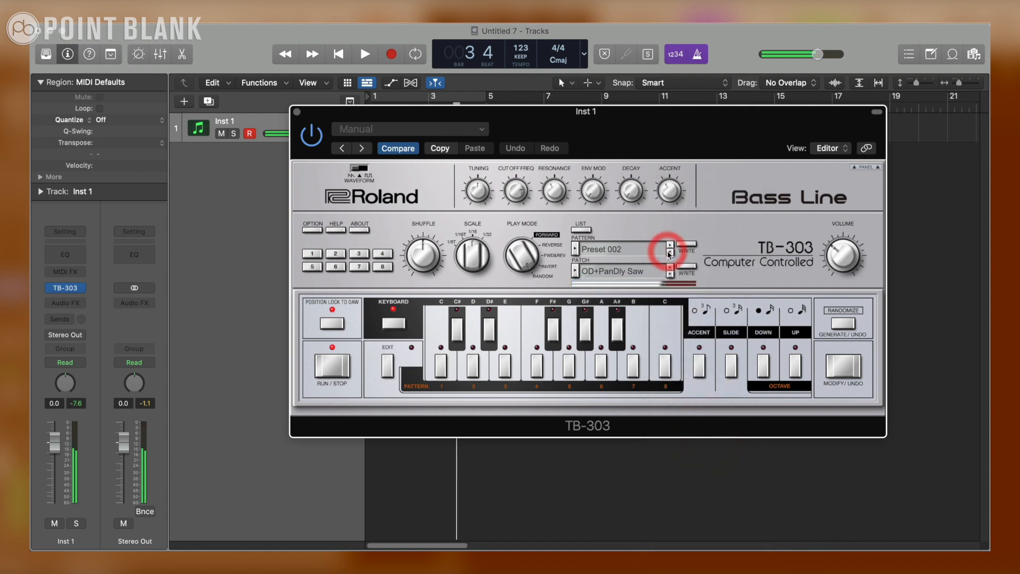
{"action": "left_click", "coordinate": [622, 271]}
{"action": "mouse_move", "coordinate": [641, 284]}
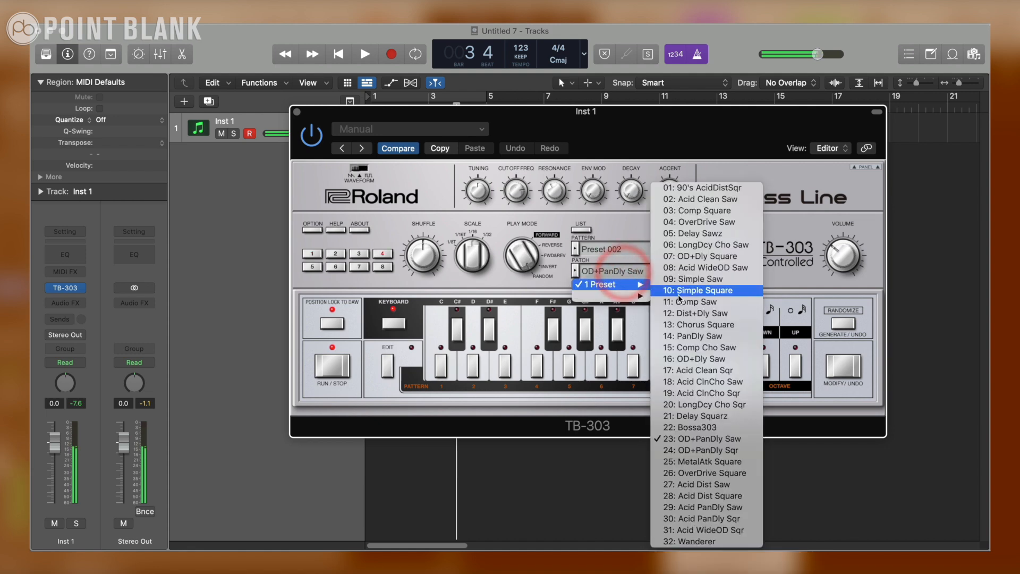
{"action": "left_click", "coordinate": [696, 461]}
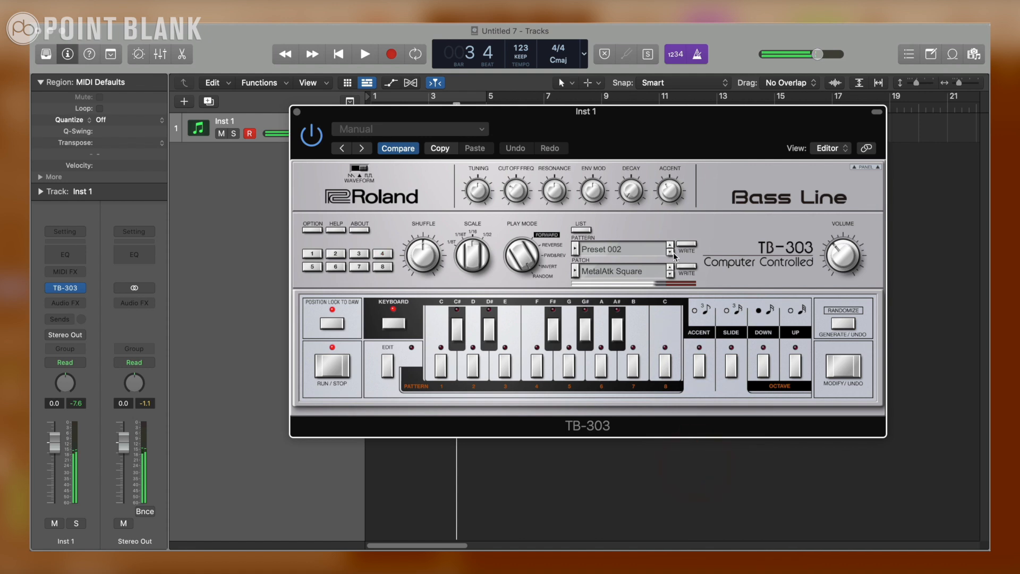
{"action": "left_click", "coordinate": [671, 254]}
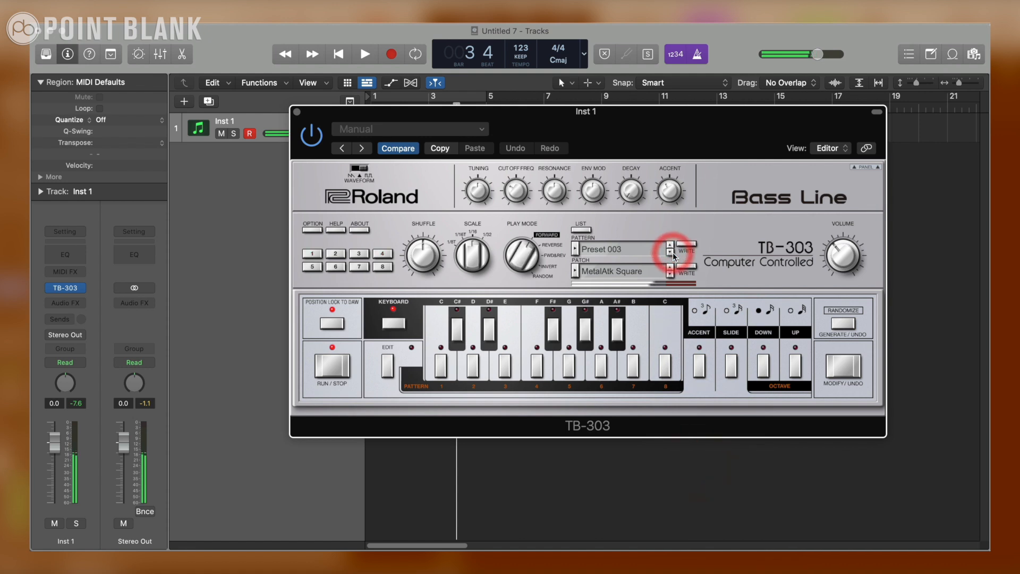
{"action": "left_click", "coordinate": [328, 368]}
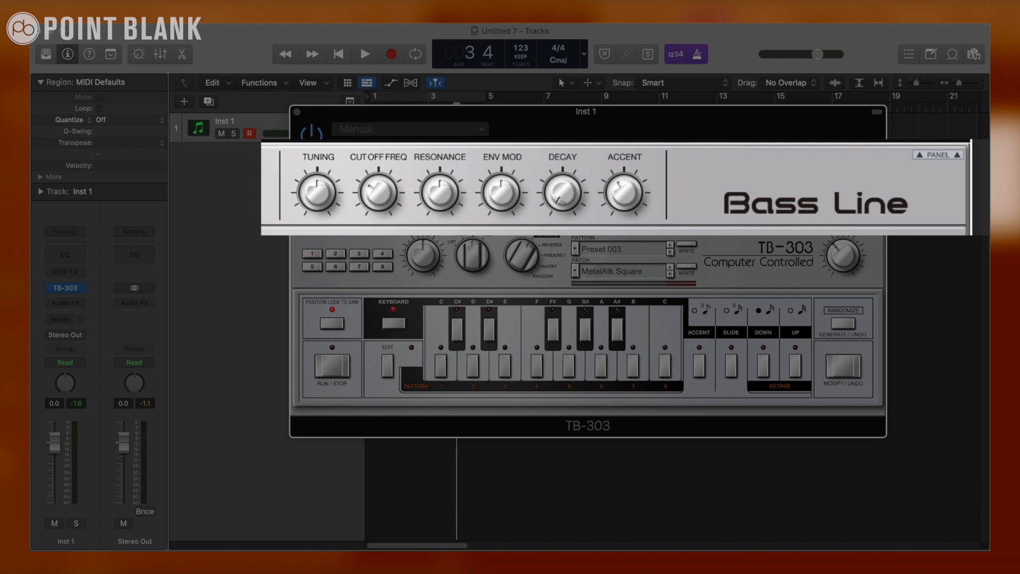
- Reveal the TB-303's extra sound controls and its step editor, moving the plug-in window up to make room
{"action": "left_click", "coordinate": [932, 156]}
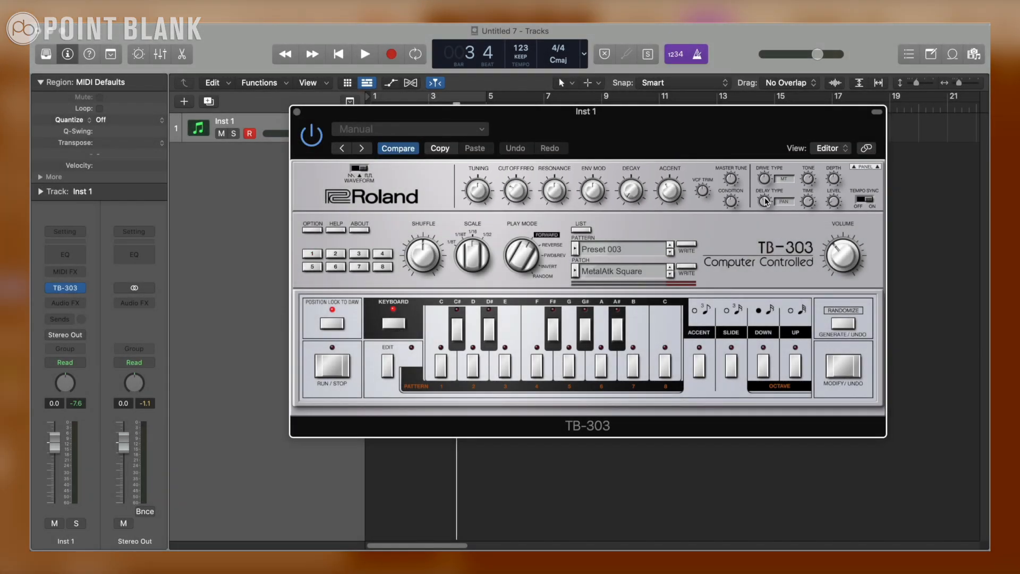
{"action": "left_click_drag", "start_coordinate": [701, 137], "coordinate": [701, 58]}
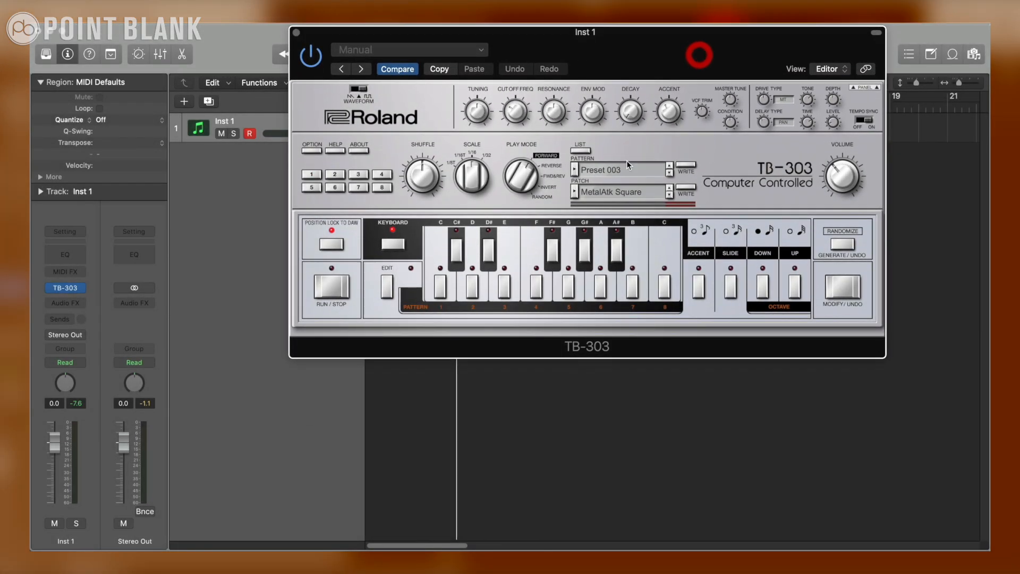
{"action": "left_click", "coordinate": [388, 287]}
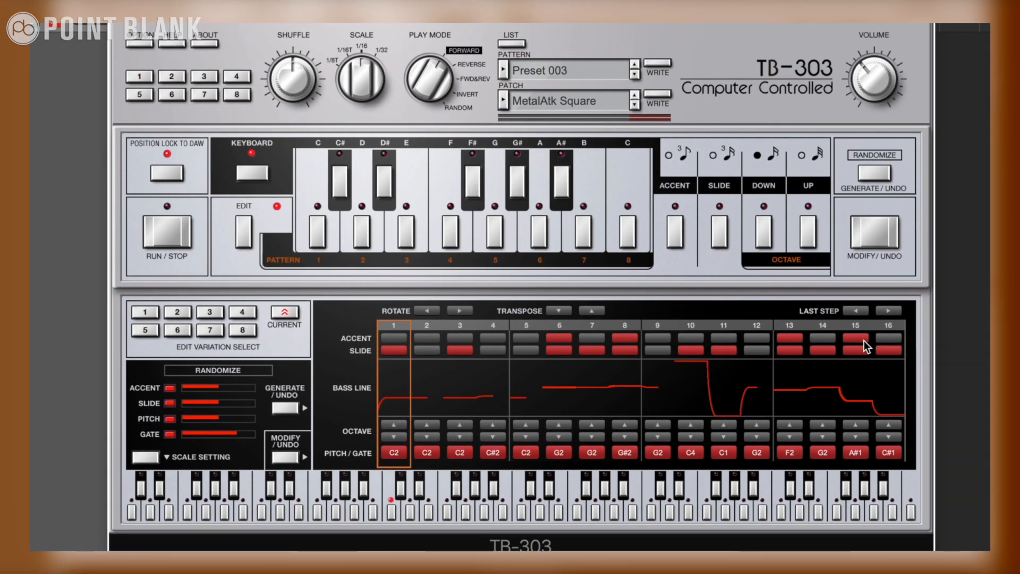
- Shorten the pattern by moving its last step back several steps, and extend it again to 16 steps
{"action": "left_click", "coordinate": [856, 310]}
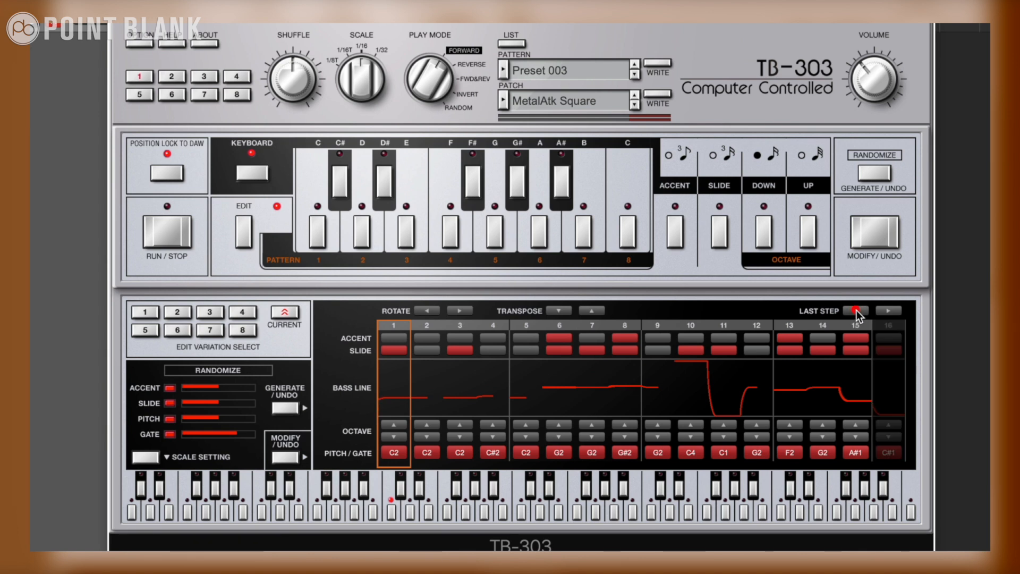
{"action": "left_click", "coordinate": [856, 311]}
{"action": "left_click", "coordinate": [857, 311]}
{"action": "left_click", "coordinate": [856, 310]}
{"action": "left_click", "coordinate": [857, 310]}
{"action": "left_click", "coordinate": [886, 311]}
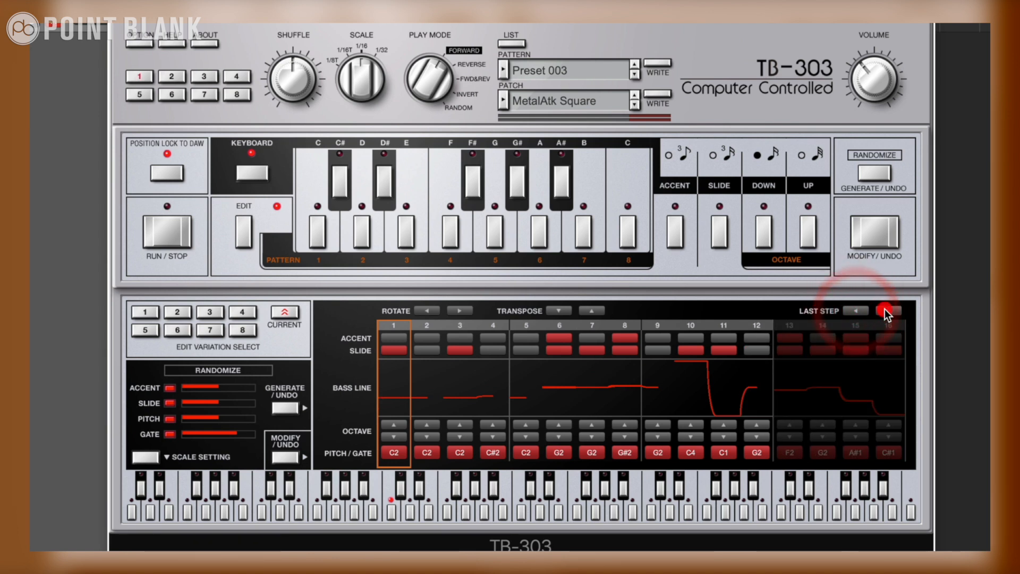
{"action": "left_click", "coordinate": [886, 310]}
{"action": "left_click", "coordinate": [886, 310]}
{"action": "left_click", "coordinate": [886, 311]}
{"action": "left_click", "coordinate": [886, 311]}
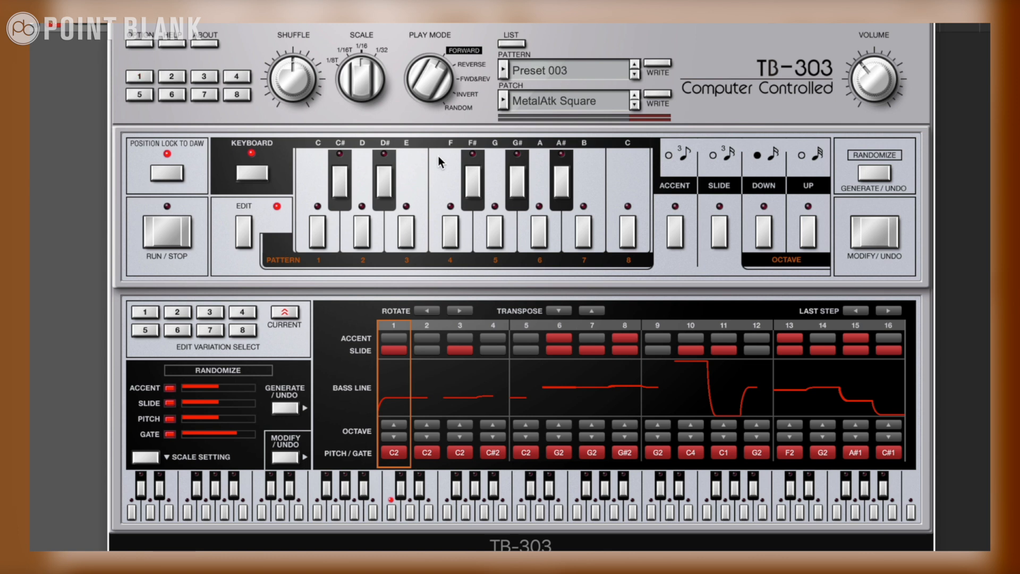
- Switch the keyboard from note entry to pattern selection, and play and stop the pattern
{"action": "left_click", "coordinate": [260, 170]}
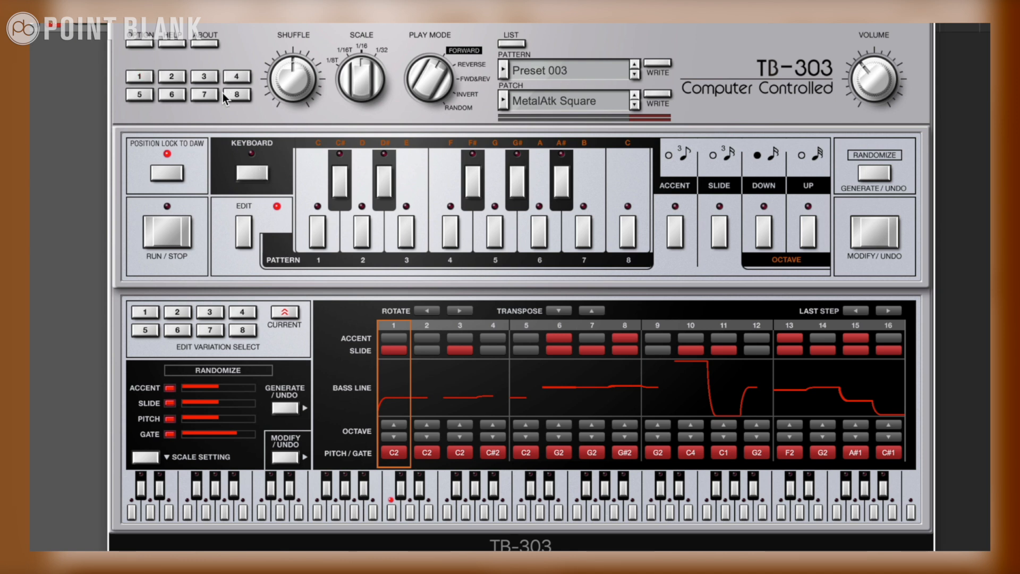
{"action": "left_click", "coordinate": [163, 224]}
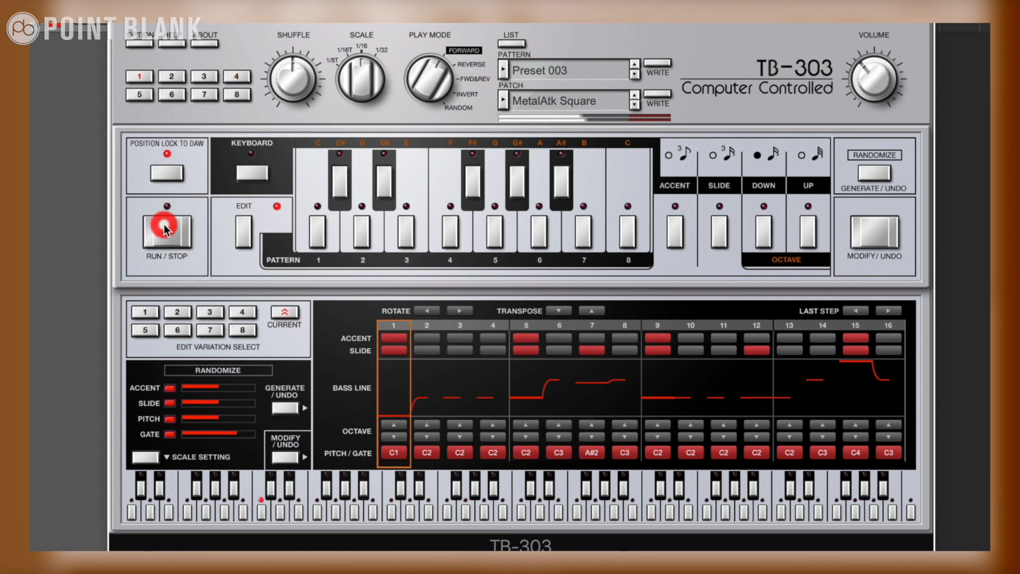
{"action": "left_click", "coordinate": [164, 225]}
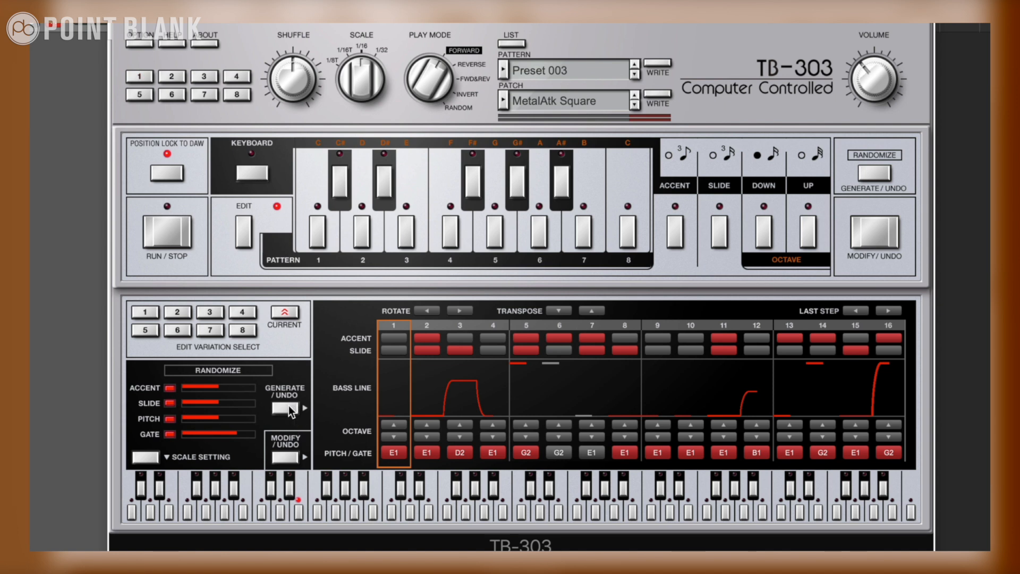
- Start pattern playback and generate two new random bass lines in the step editor
{"action": "left_click", "coordinate": [177, 248]}
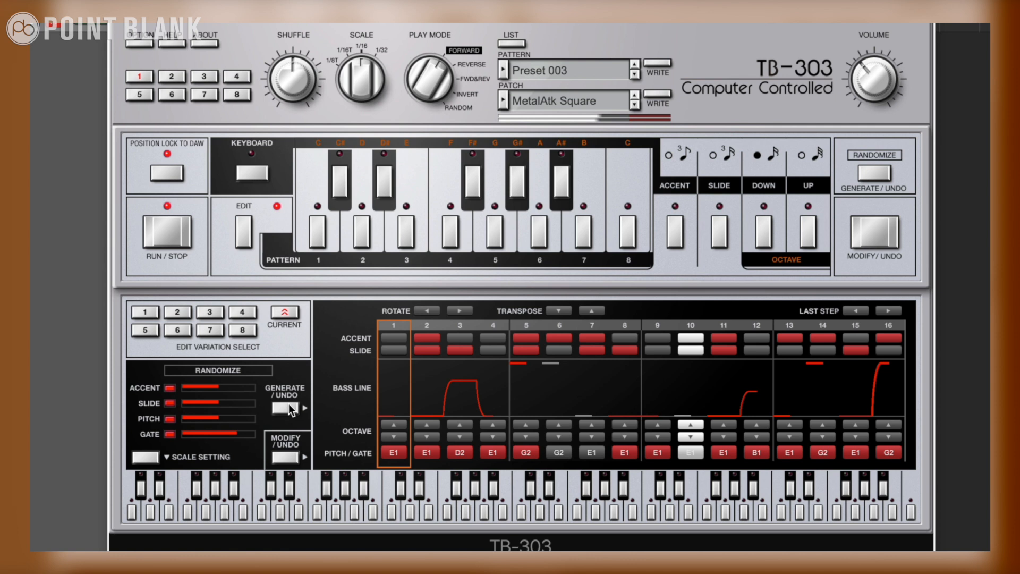
{"action": "left_click", "coordinate": [288, 404]}
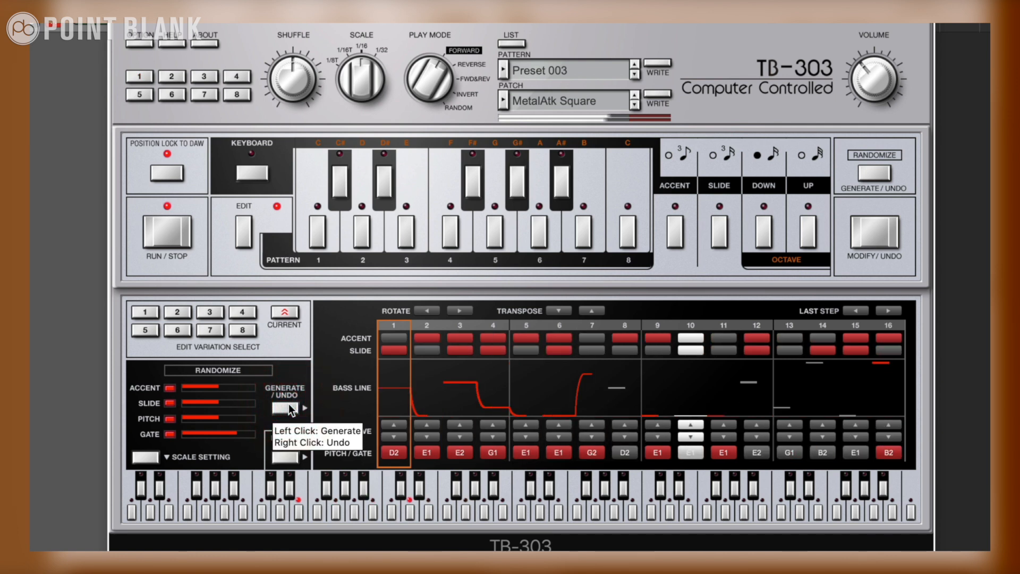
{"action": "left_click", "coordinate": [289, 404]}
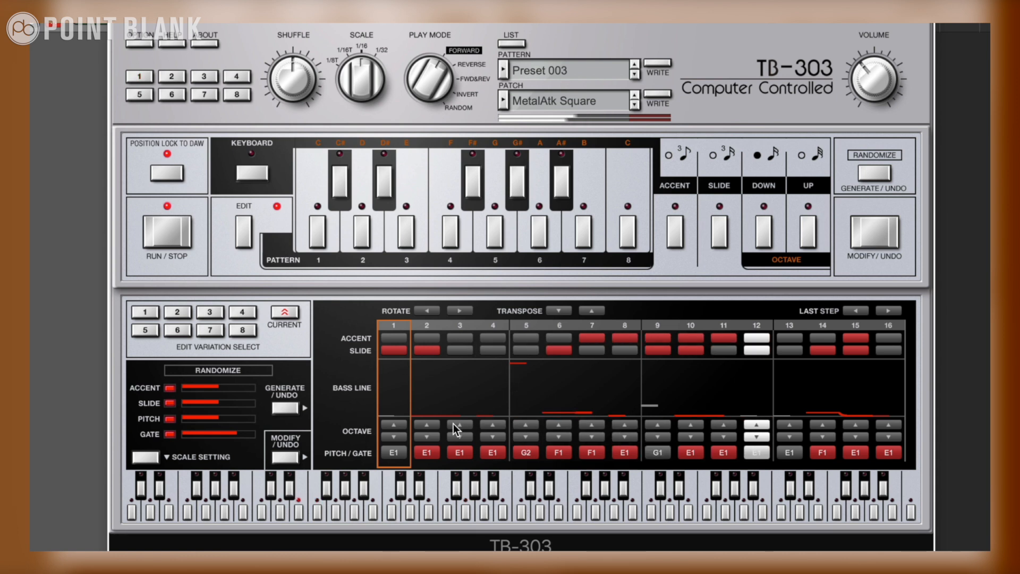
- Generate random variations with pitch excluded from randomization, undo the last variation and stop playback
{"action": "left_click", "coordinate": [170, 418]}
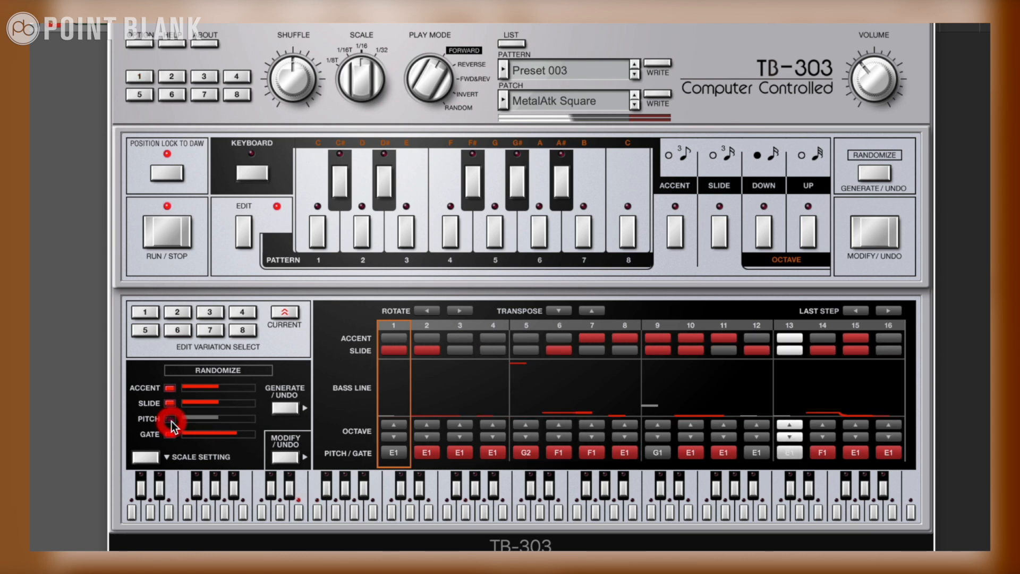
{"action": "left_click", "coordinate": [288, 409]}
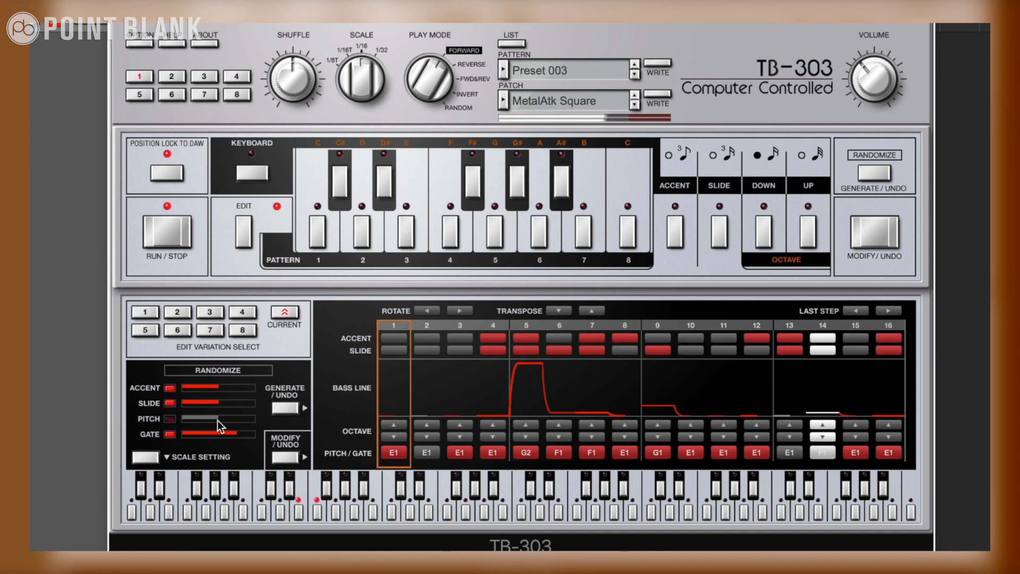
{"action": "left_click", "coordinate": [280, 411]}
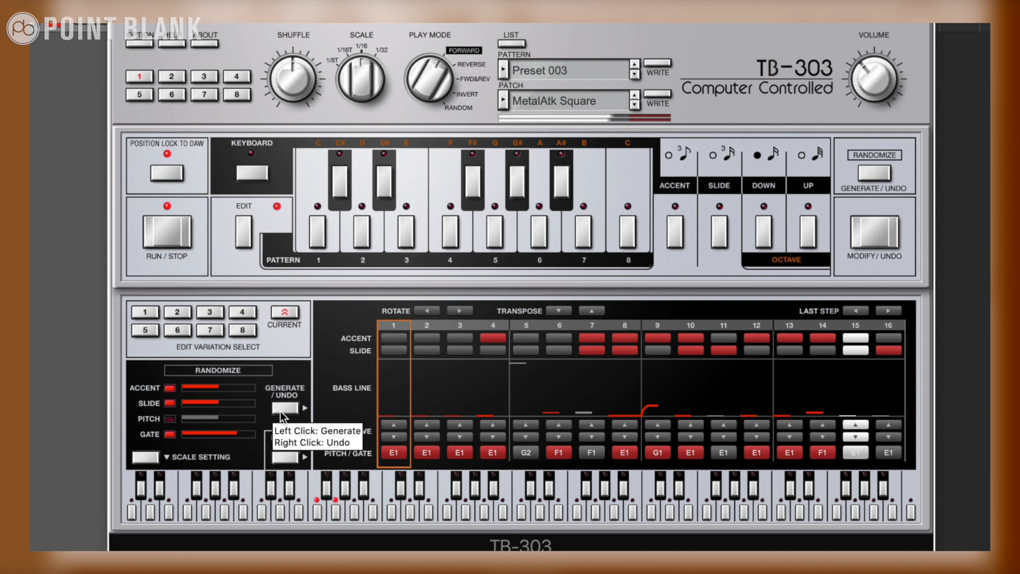
{"action": "left_click", "coordinate": [284, 408]}
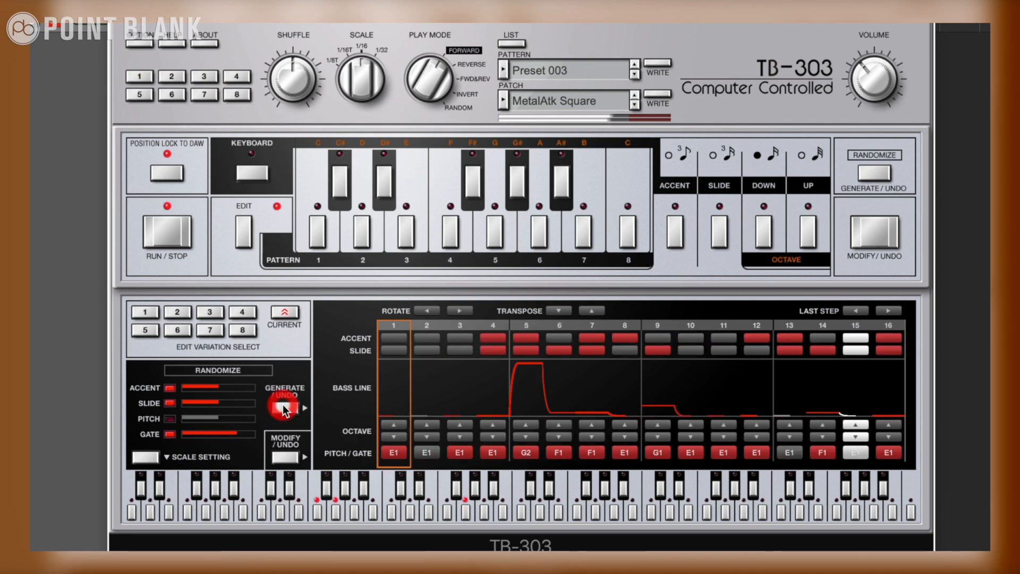
{"action": "left_click", "coordinate": [164, 240]}
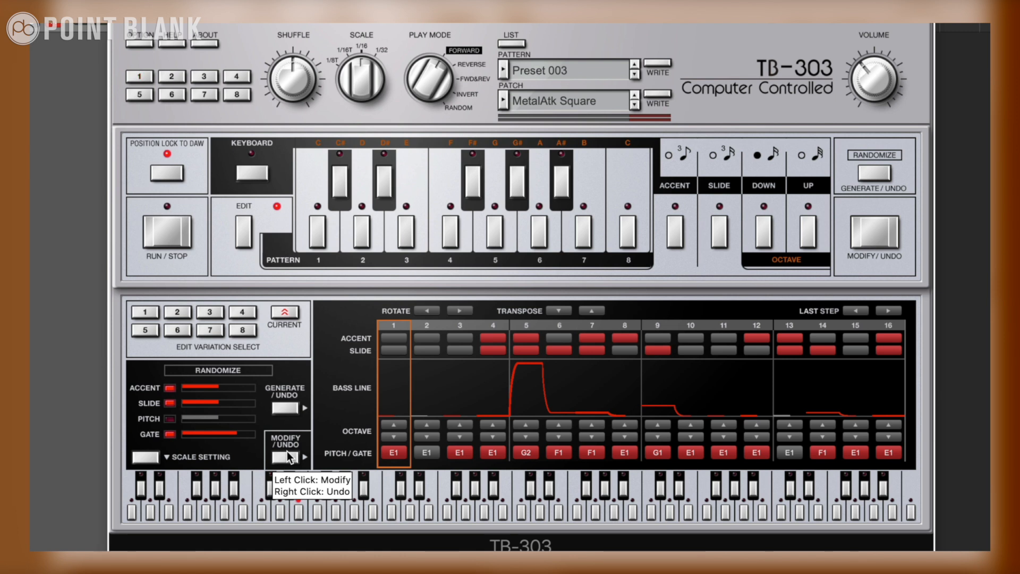
- Limit the randomization scale range to E1 and F1, and generate a new bass line with pitch randomization enabled
{"action": "left_click", "coordinate": [145, 458]}
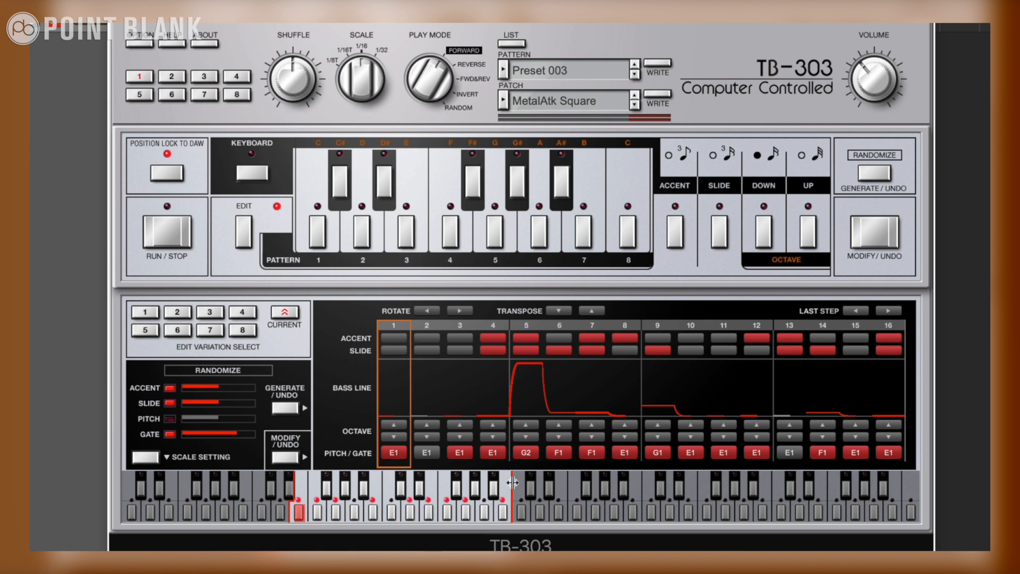
{"action": "left_click_drag", "start_coordinate": [512, 483], "coordinate": [322, 504]}
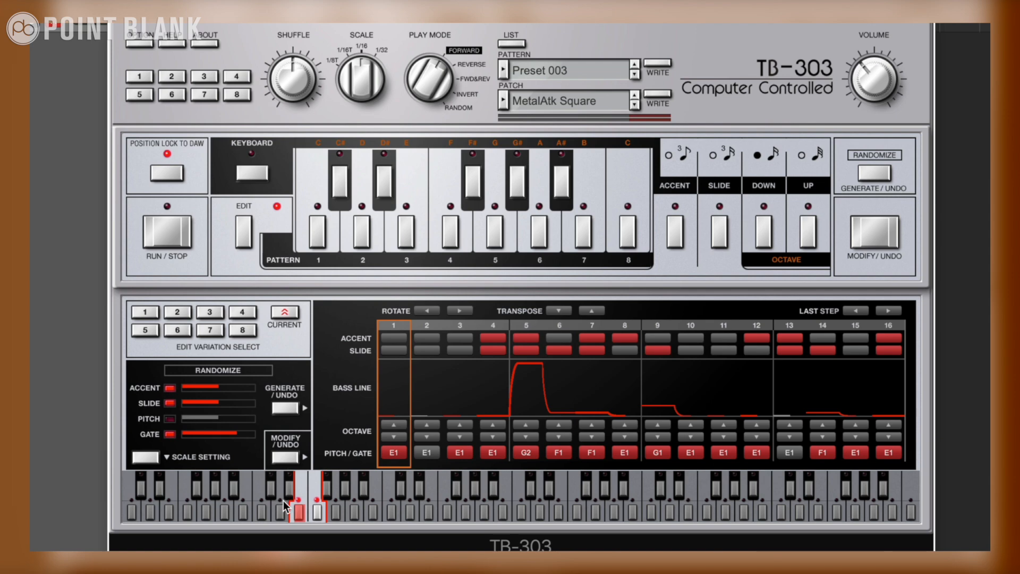
{"action": "left_click", "coordinate": [170, 418]}
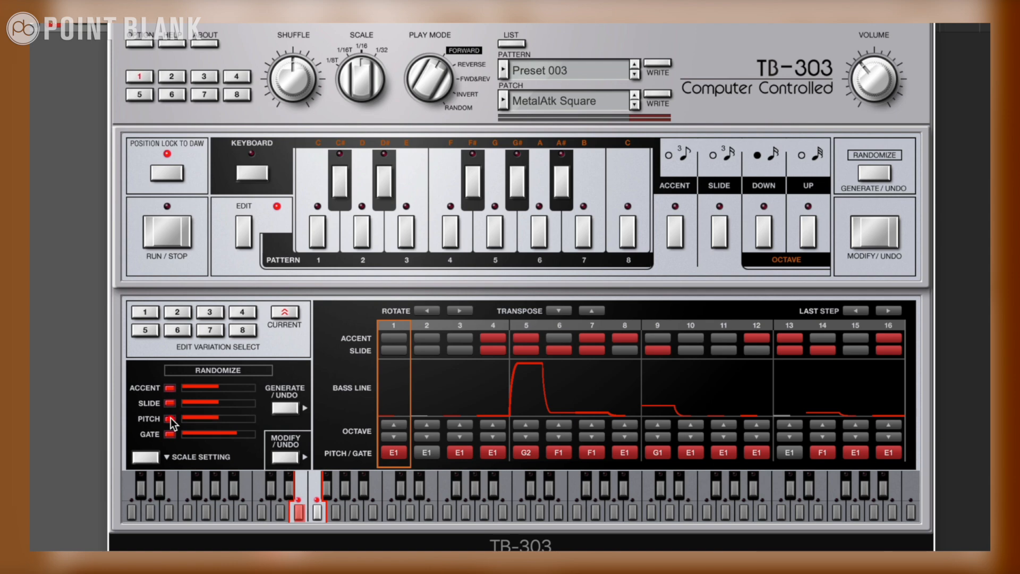
{"action": "left_click", "coordinate": [287, 407]}
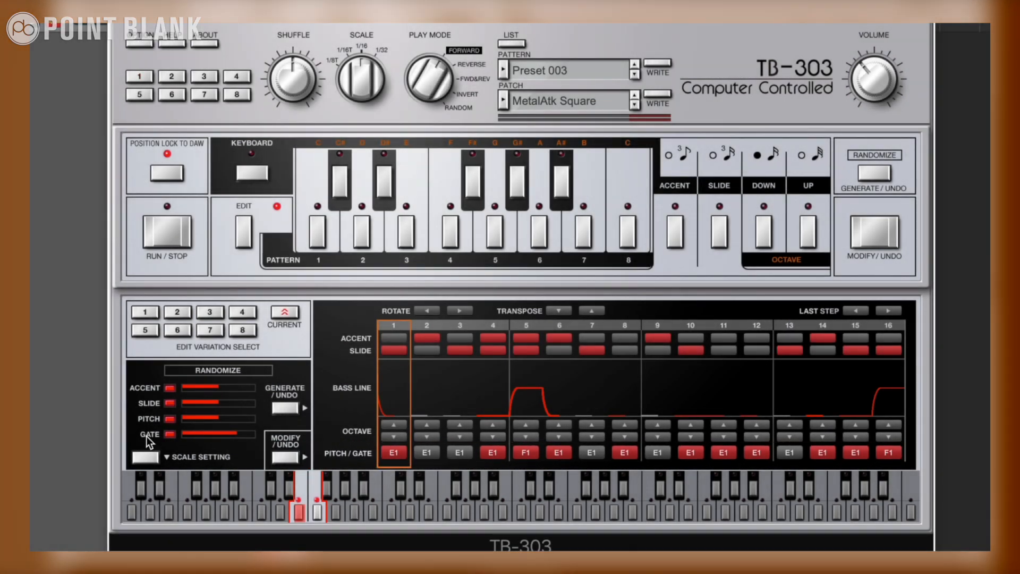
{"action": "left_click", "coordinate": [149, 456]}
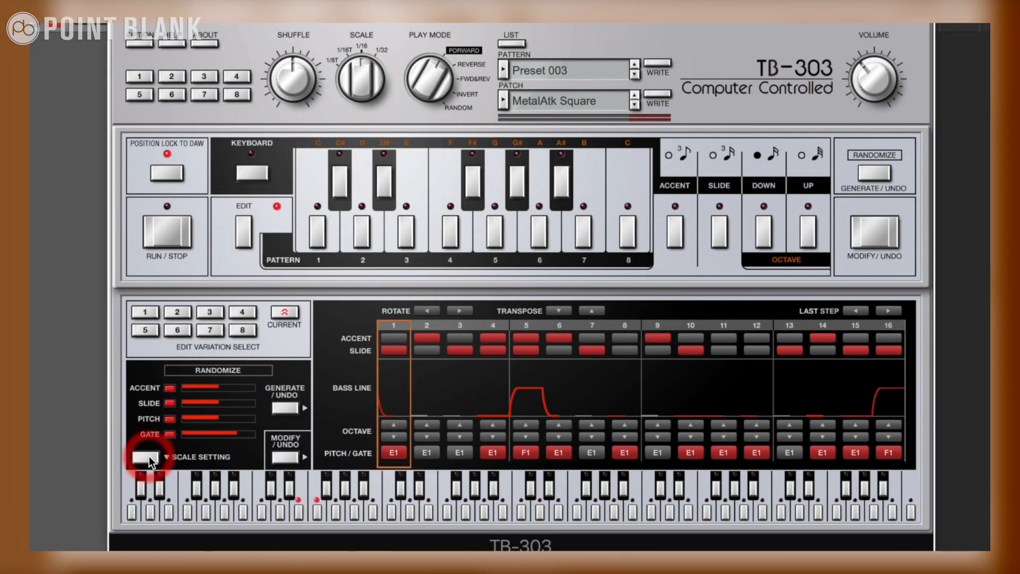
- Load an empty patch slot and a blank pattern in place of the current presets
{"action": "left_click", "coordinate": [526, 105]}
{"action": "mouse_move", "coordinate": [565, 119]}
{"action": "mouse_move", "coordinate": [589, 135]}
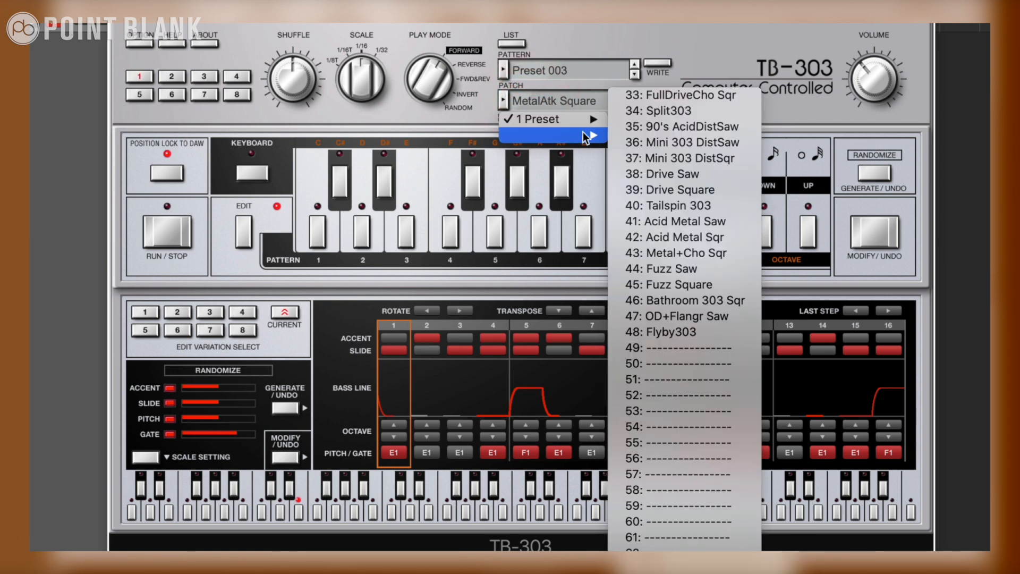
{"action": "left_click", "coordinate": [700, 405]}
{"action": "left_click", "coordinate": [573, 74]}
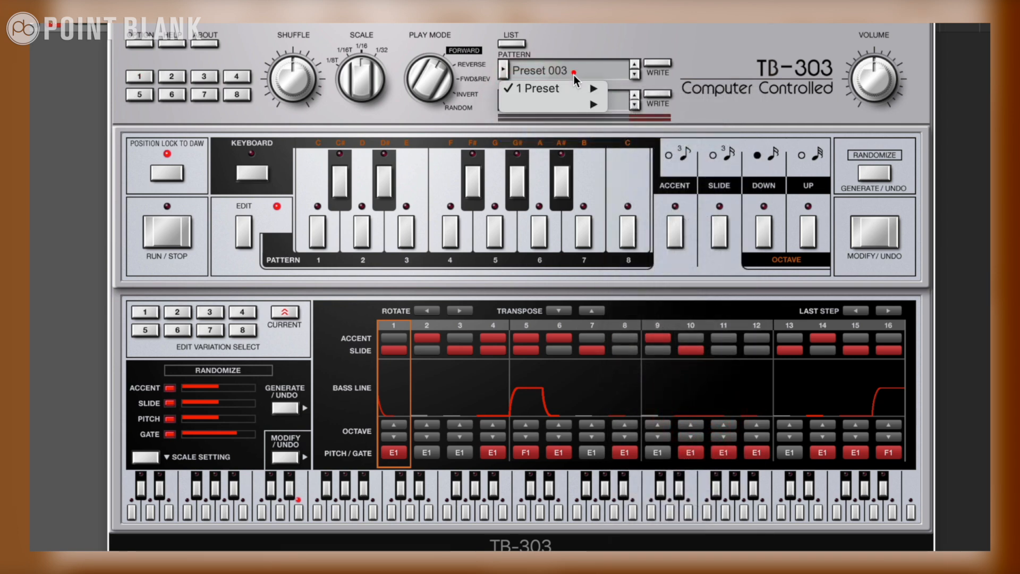
{"action": "mouse_move", "coordinate": [564, 101]}
{"action": "left_click", "coordinate": [677, 148]}
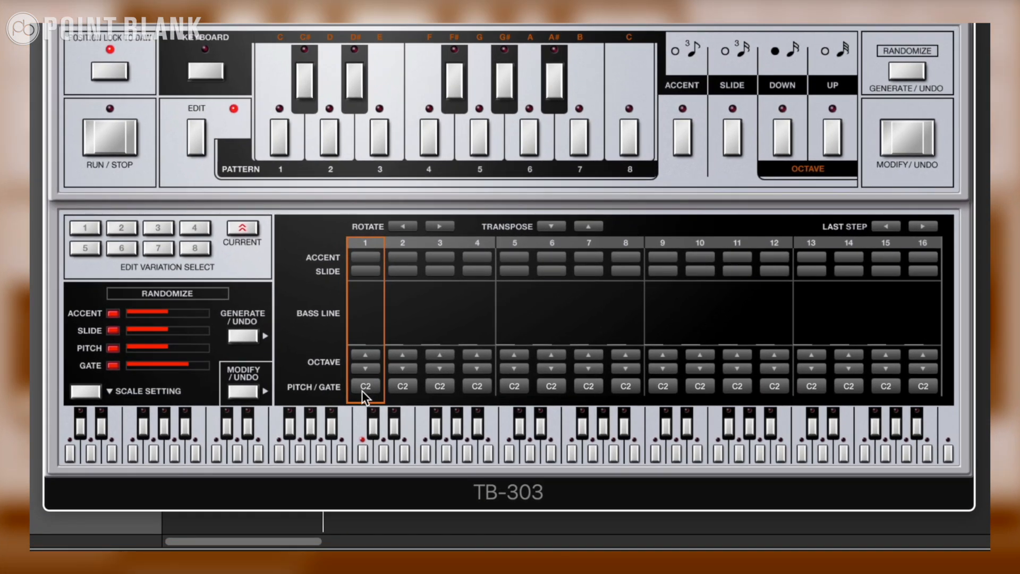
- Enter E2 with the gate on for all 16 steps of the pattern
{"action": "left_click", "coordinate": [367, 391]}
{"action": "left_click", "coordinate": [395, 395]}
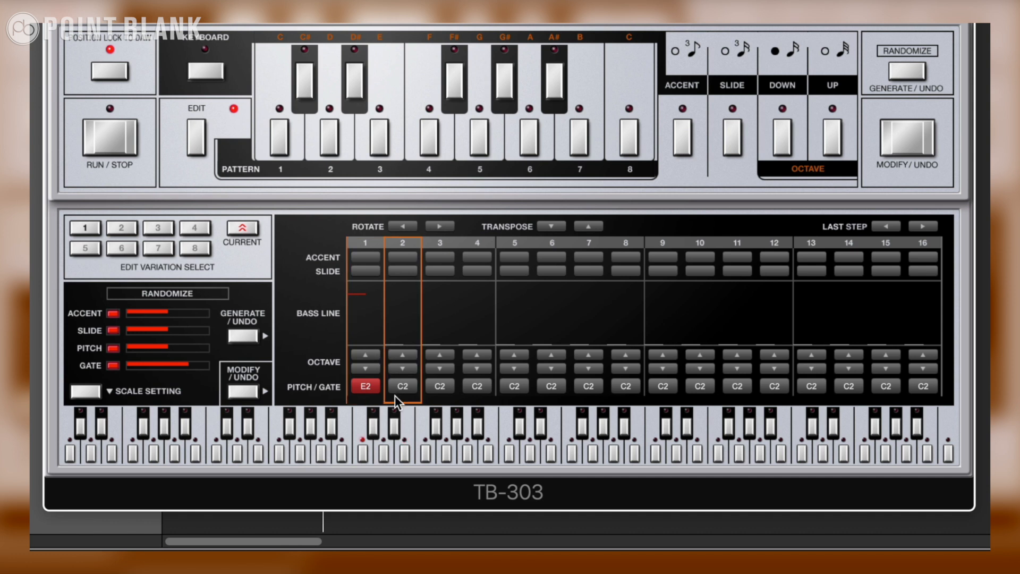
{"action": "left_click", "coordinate": [403, 451]}
{"action": "left_click", "coordinate": [403, 452]}
{"action": "left_click", "coordinate": [403, 452]}
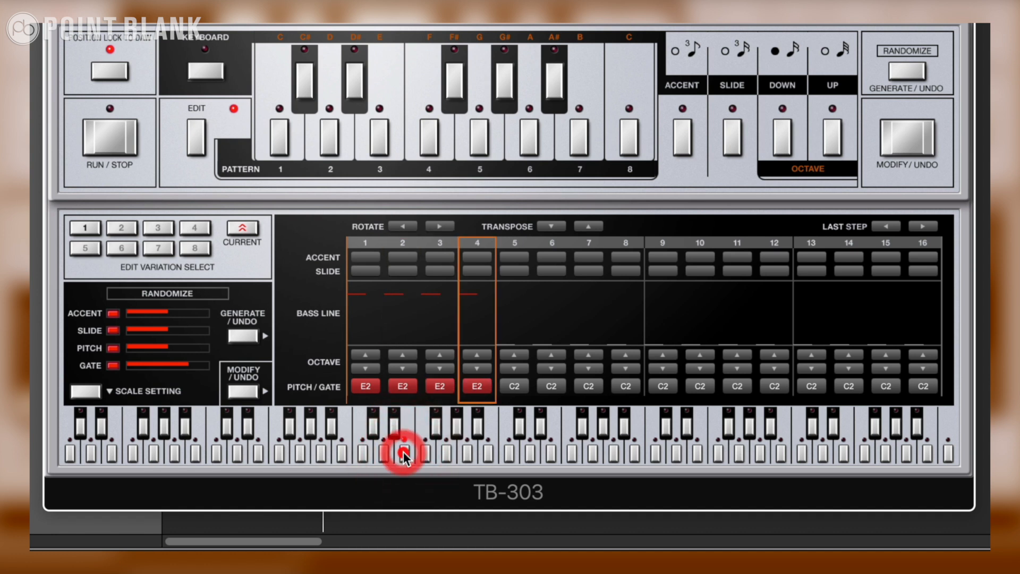
{"action": "left_click", "coordinate": [403, 451]}
{"action": "left_click", "coordinate": [403, 452]}
{"action": "left_click", "coordinate": [403, 452]}
{"action": "left_click", "coordinate": [403, 452]}
{"action": "left_click", "coordinate": [404, 452]}
{"action": "left_click", "coordinate": [403, 451]}
{"action": "left_click", "coordinate": [404, 452]}
{"action": "left_click", "coordinate": [404, 451]}
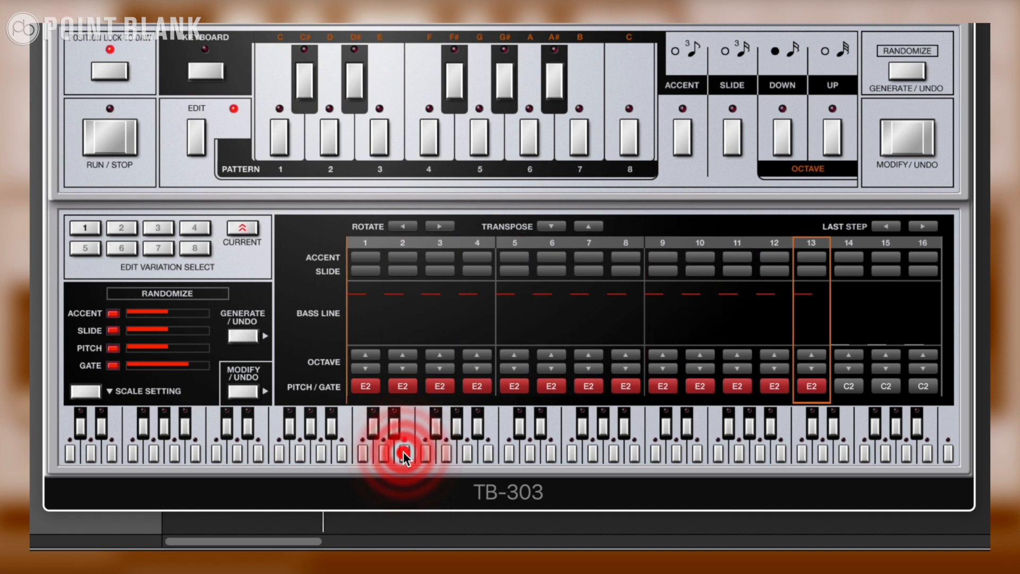
{"action": "left_click", "coordinate": [404, 452]}
{"action": "left_click", "coordinate": [403, 451]}
{"action": "left_click", "coordinate": [403, 452]}
- Change step 1's pitch in the bass line display and raise it by octaves to F#5
{"action": "left_click", "coordinate": [355, 311]}
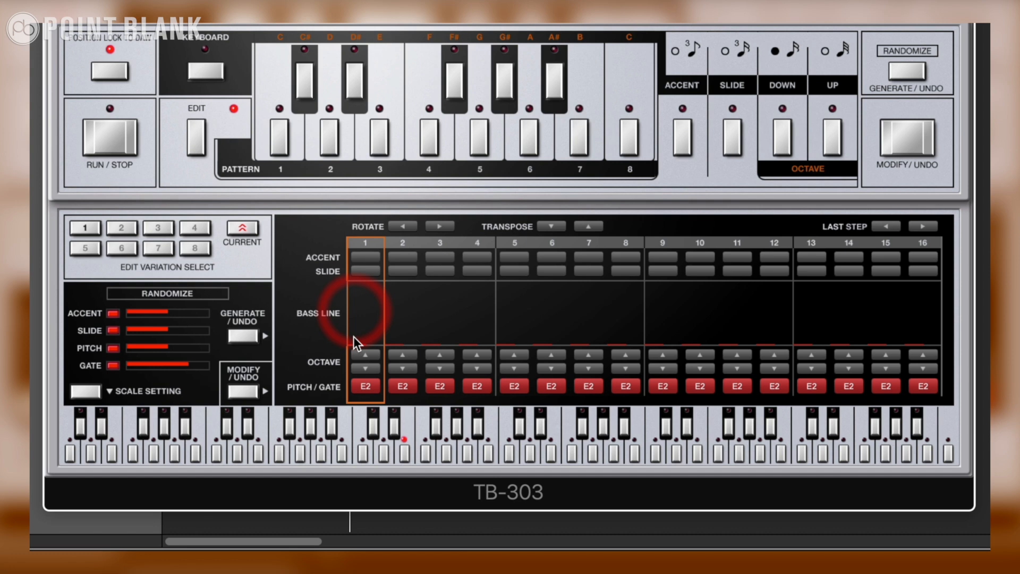
{"action": "left_click", "coordinate": [375, 310]}
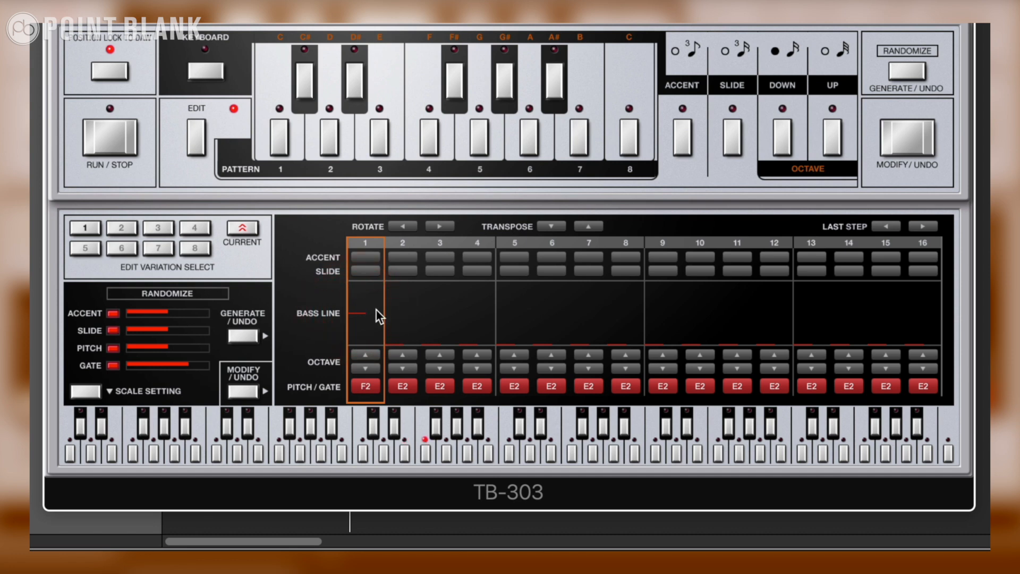
{"action": "left_click", "coordinate": [373, 355]}
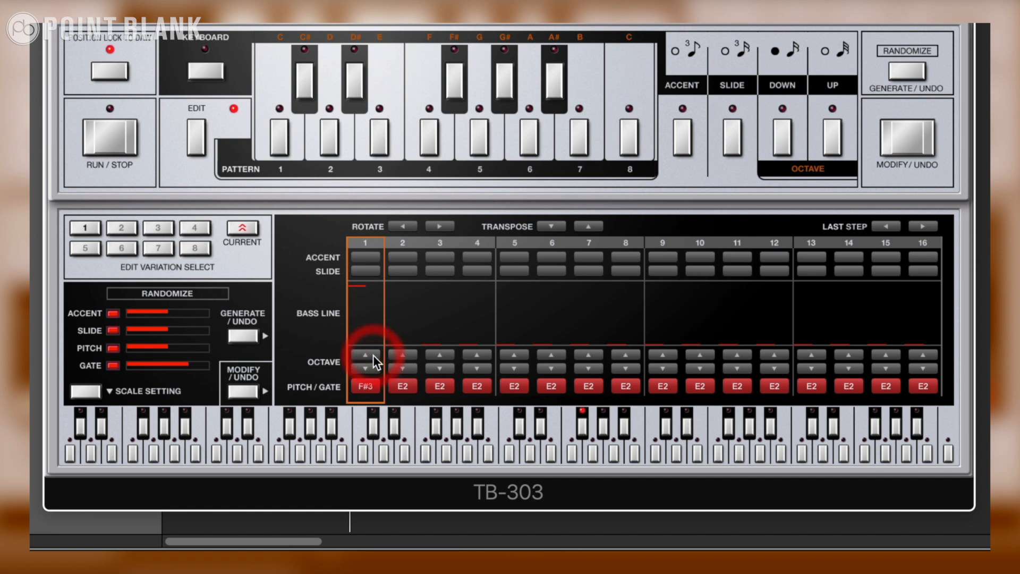
{"action": "left_click", "coordinate": [373, 355]}
{"action": "left_click", "coordinate": [373, 355]}
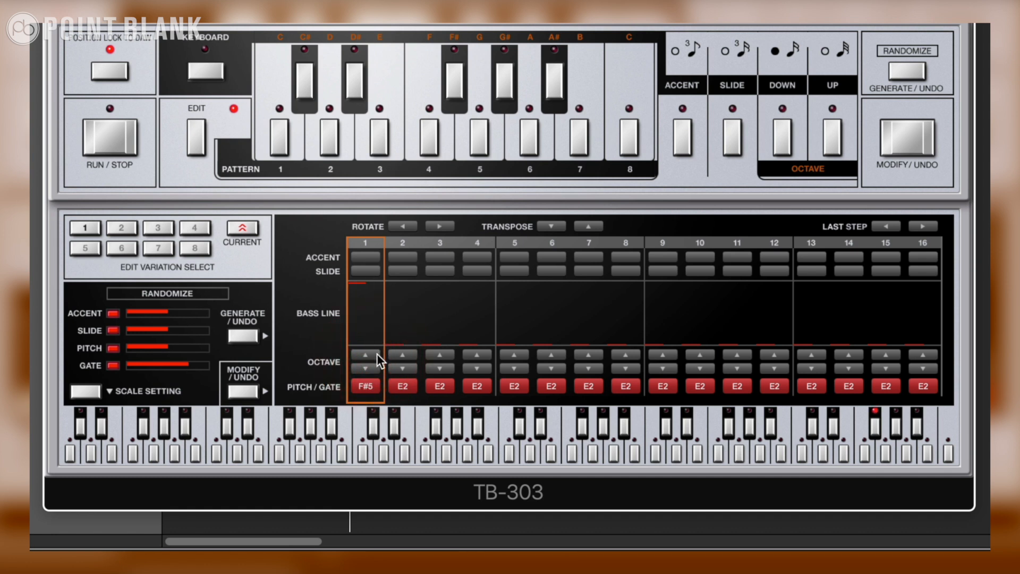
- Lower step 1 by octaves to F#0, and set its pitch back to E2
{"action": "left_click", "coordinate": [374, 368]}
{"action": "left_click", "coordinate": [374, 368]}
{"action": "left_click", "coordinate": [374, 367]}
{"action": "left_click", "coordinate": [374, 368]}
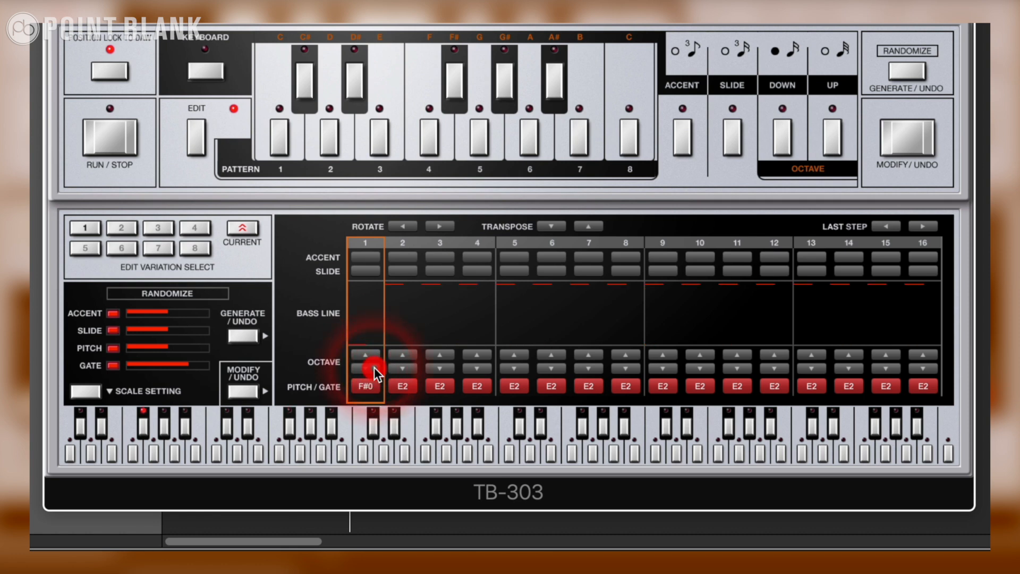
{"action": "left_click", "coordinate": [374, 368]}
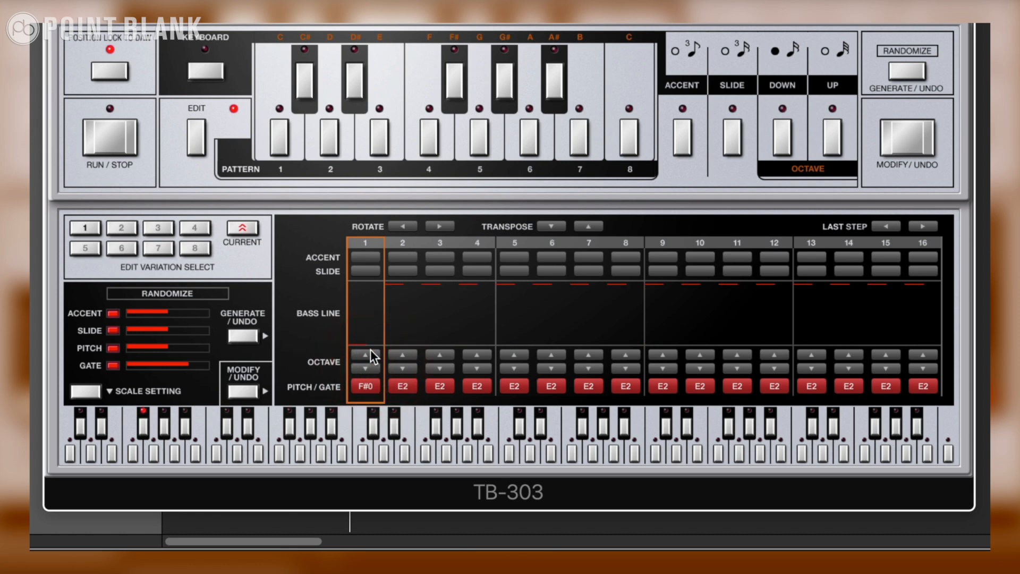
{"action": "left_click", "coordinate": [404, 446]}
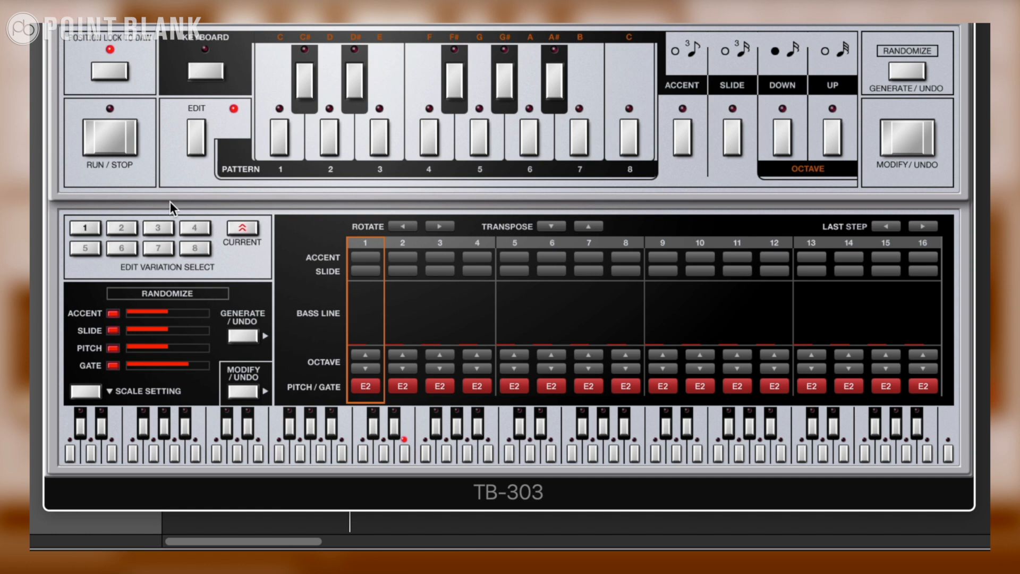
- Start pattern playback and shift octaves to set step 4 to E3, step 7 to E2 and step 8 to E1
{"action": "left_click", "coordinate": [123, 140]}
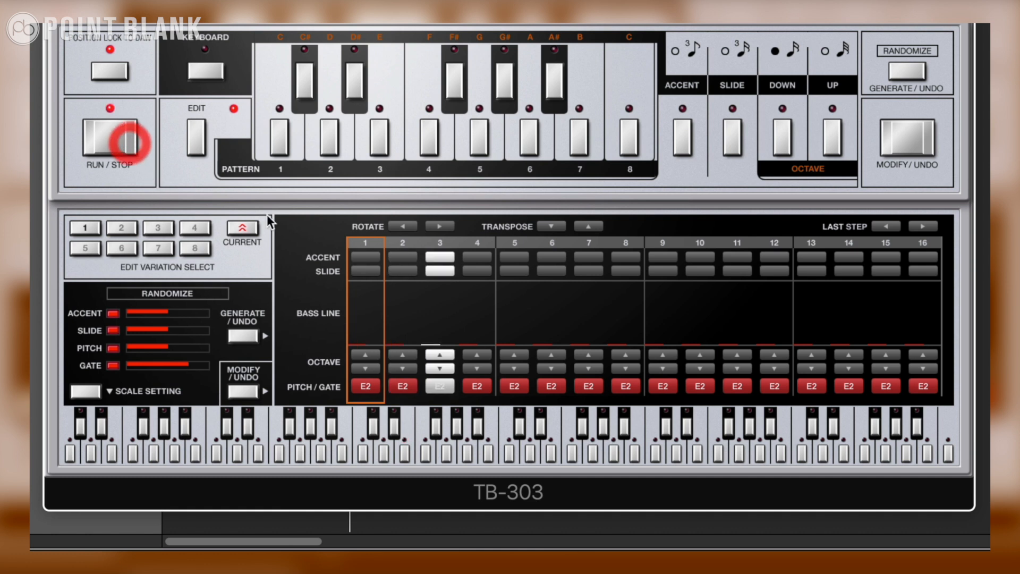
{"action": "left_click", "coordinate": [467, 354]}
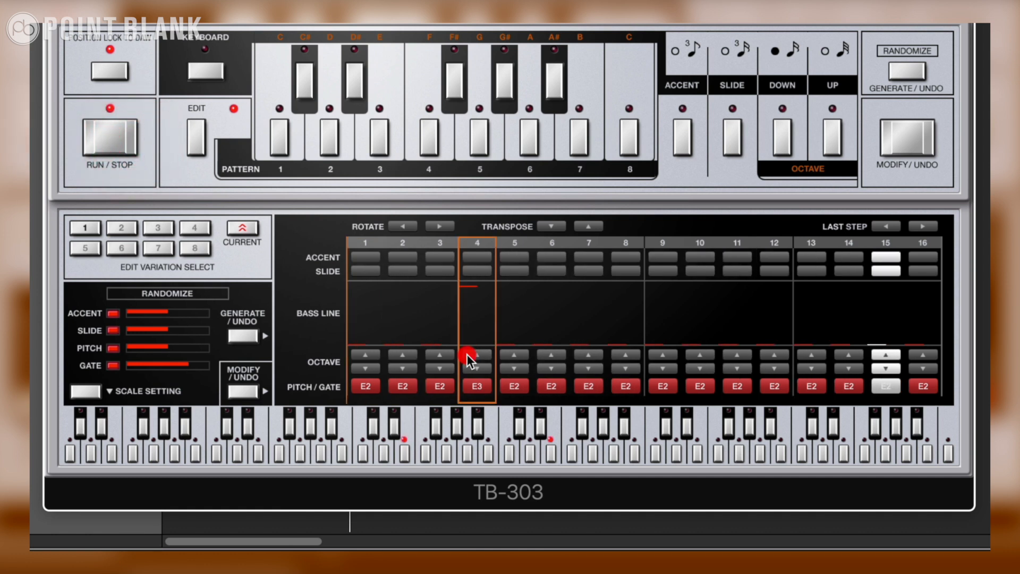
{"action": "left_click", "coordinate": [596, 370]}
{"action": "left_click", "coordinate": [597, 370]}
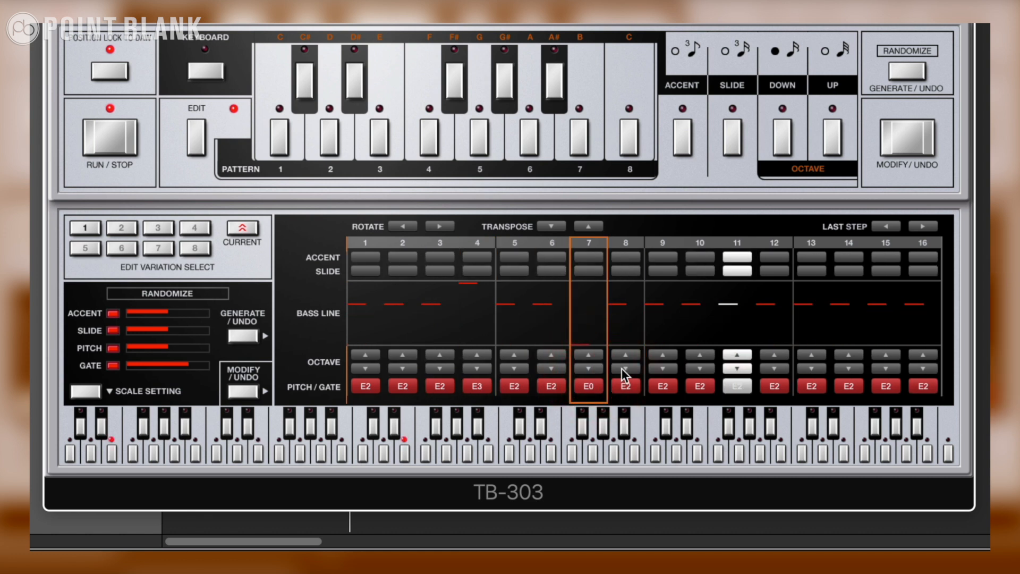
{"action": "left_click", "coordinate": [622, 368]}
{"action": "left_click", "coordinate": [621, 368]}
{"action": "left_click", "coordinate": [600, 356]}
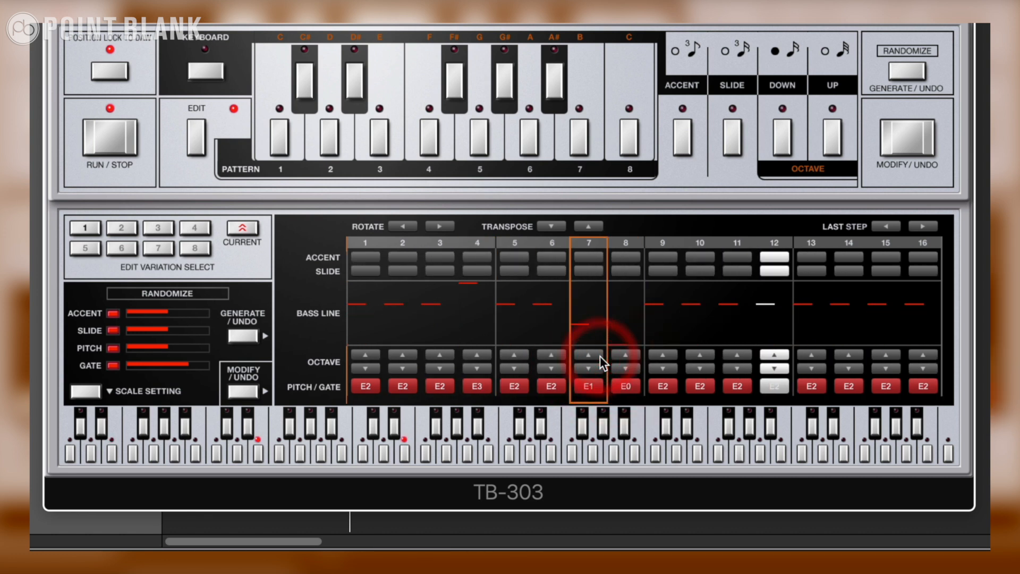
{"action": "left_click", "coordinate": [601, 356]}
{"action": "left_click", "coordinate": [631, 356]}
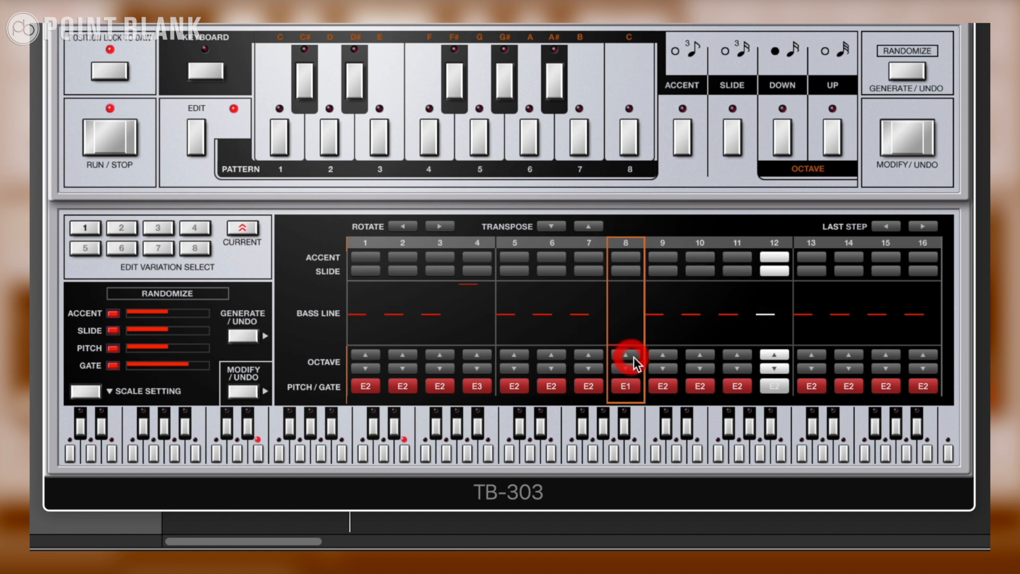
- Shift octaves to set steps 9 and 10 to E0, step 11 to E1 and step 16 to E4
{"action": "left_click", "coordinate": [661, 368]}
{"action": "left_click", "coordinate": [661, 369]}
{"action": "left_click", "coordinate": [700, 368]}
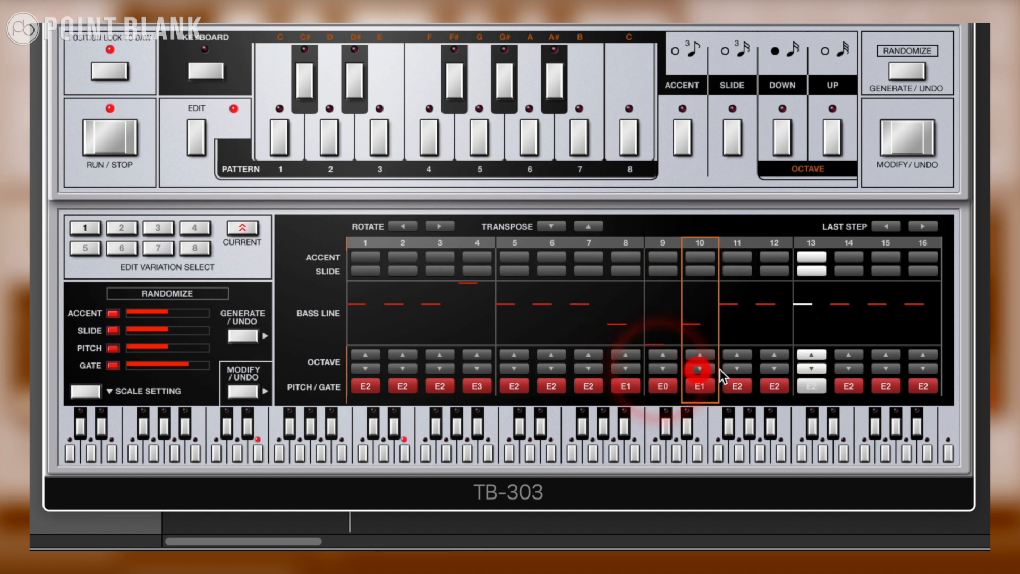
{"action": "left_click", "coordinate": [699, 368]}
{"action": "left_click", "coordinate": [737, 355]}
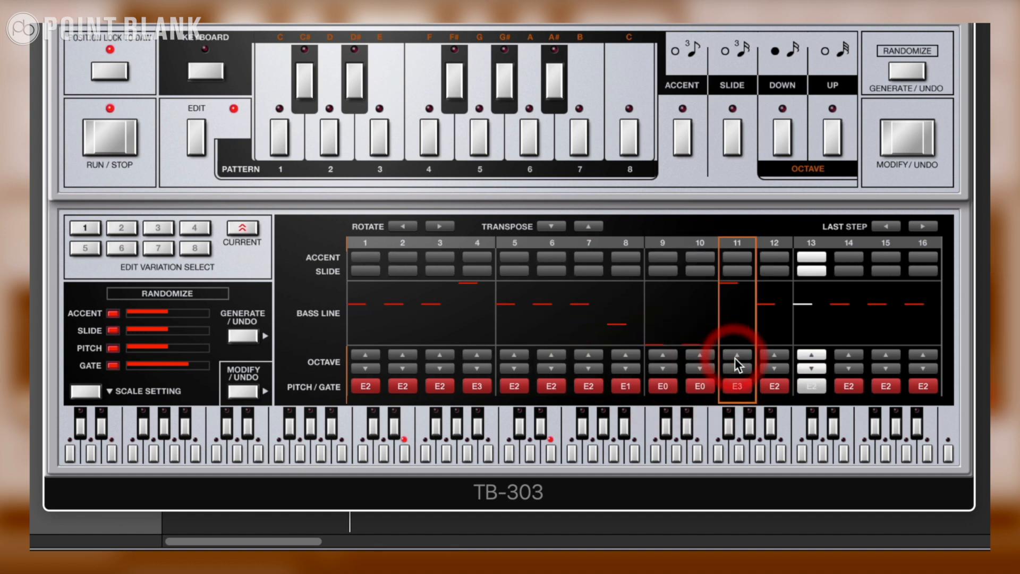
{"action": "left_click", "coordinate": [737, 369]}
{"action": "left_click", "coordinate": [737, 368]}
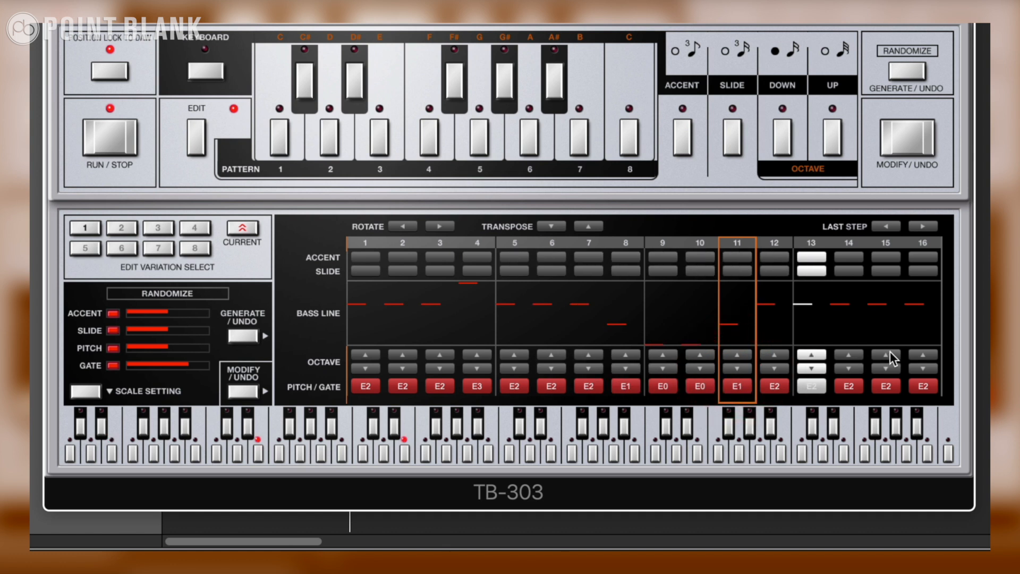
{"action": "left_click", "coordinate": [932, 354]}
{"action": "left_click", "coordinate": [932, 354]}
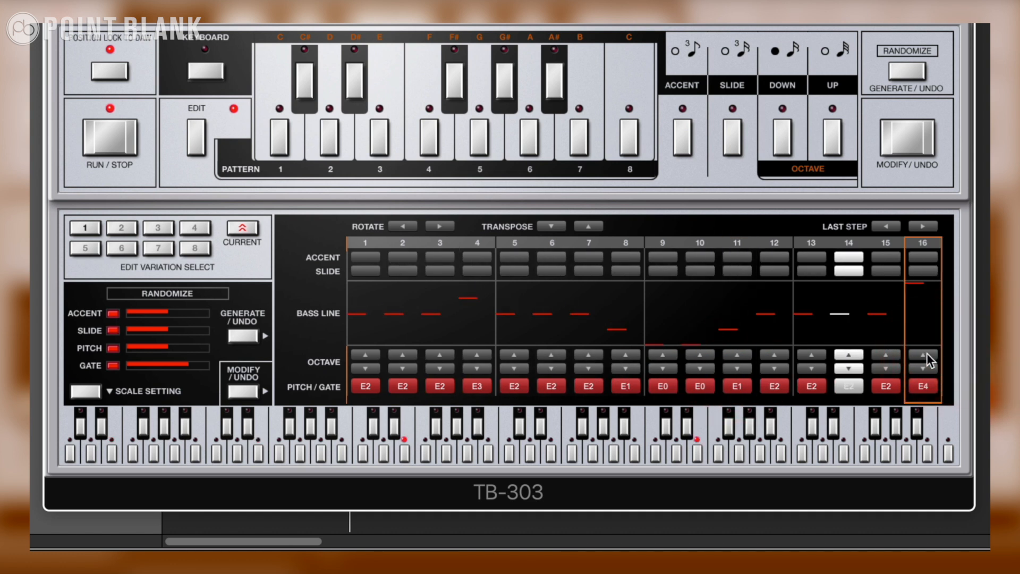
- Add accents to steps 1, 3, 4, 7, 8, 11, 12, 13, 15 and 16
{"action": "left_click", "coordinate": [373, 257]}
{"action": "left_click", "coordinate": [435, 258]}
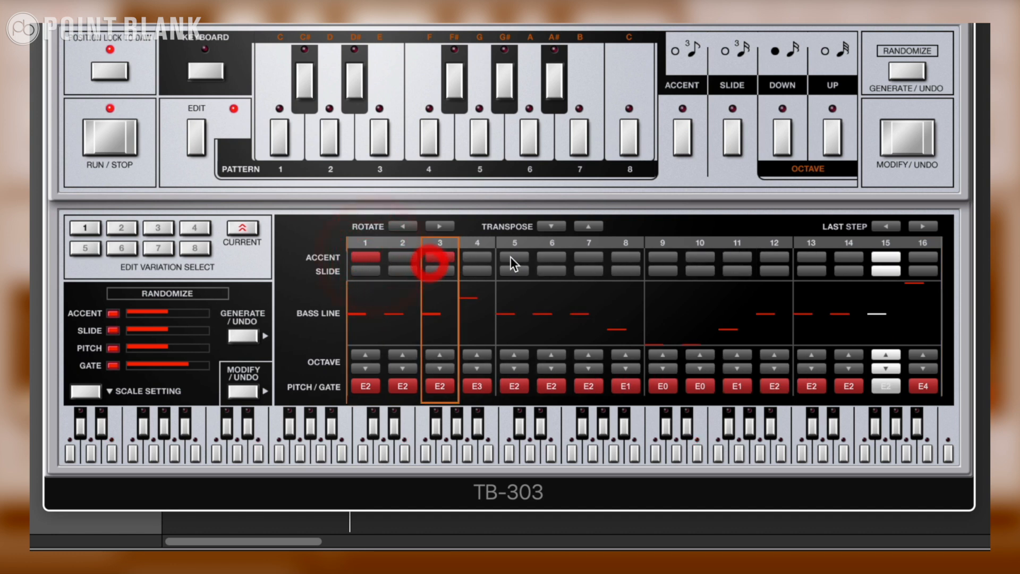
{"action": "left_click", "coordinate": [477, 257]}
{"action": "left_click", "coordinate": [584, 257]}
{"action": "left_click", "coordinate": [625, 257]}
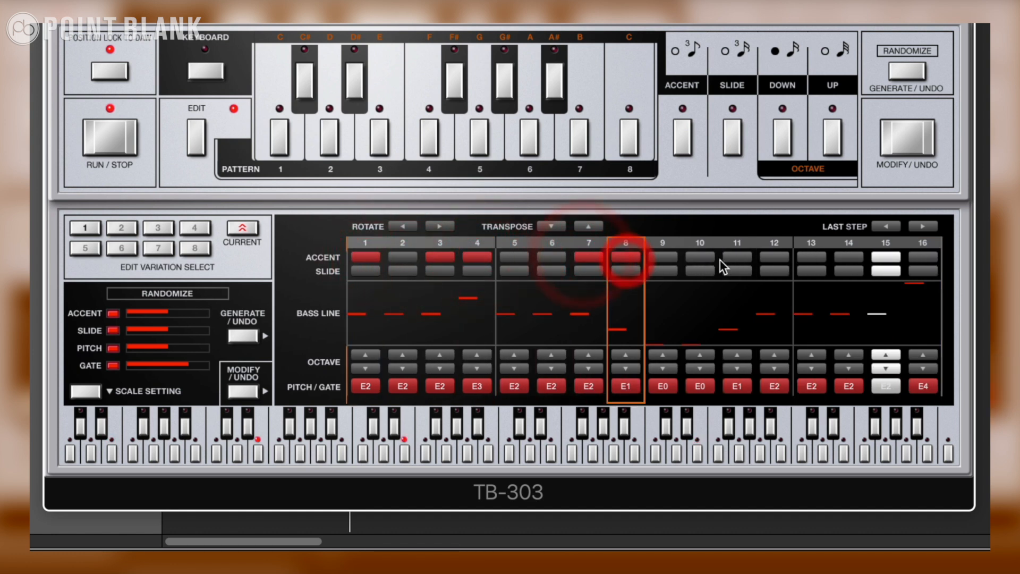
{"action": "left_click", "coordinate": [774, 257]}
{"action": "left_click", "coordinate": [886, 257]}
{"action": "left_click", "coordinate": [923, 257]}
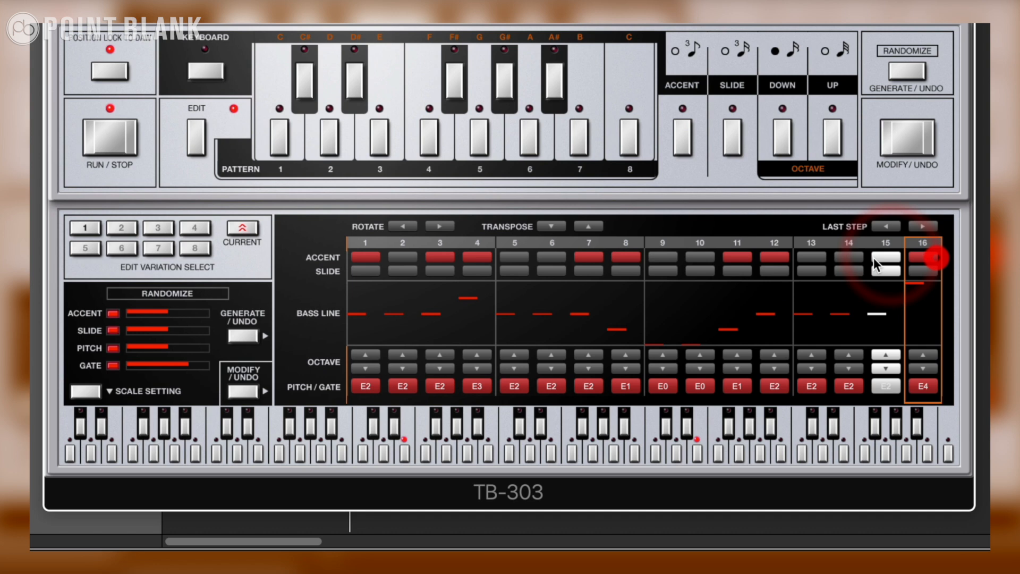
{"action": "left_click", "coordinate": [811, 257]}
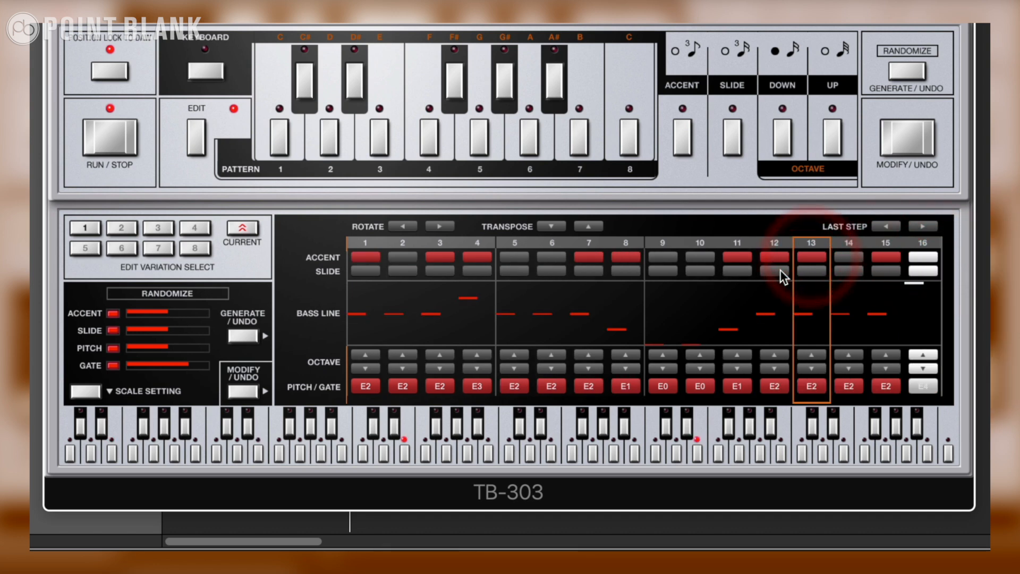
- Add slides to steps 2, 3, 6, 10, 12, 15 and 16
{"action": "left_click", "coordinate": [406, 272]}
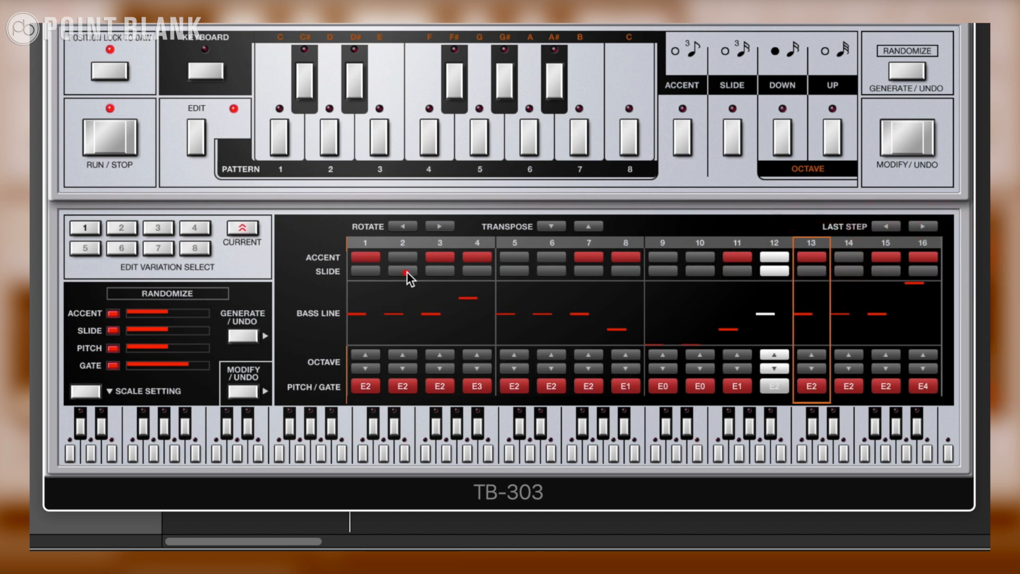
{"action": "left_click", "coordinate": [438, 272]}
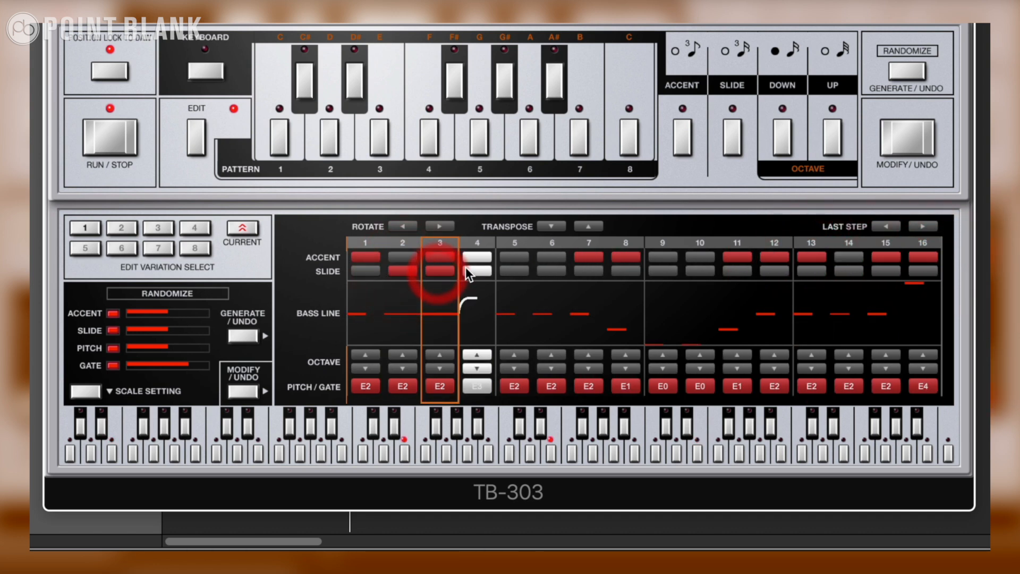
{"action": "left_click", "coordinate": [553, 270]}
{"action": "left_click", "coordinate": [706, 270]}
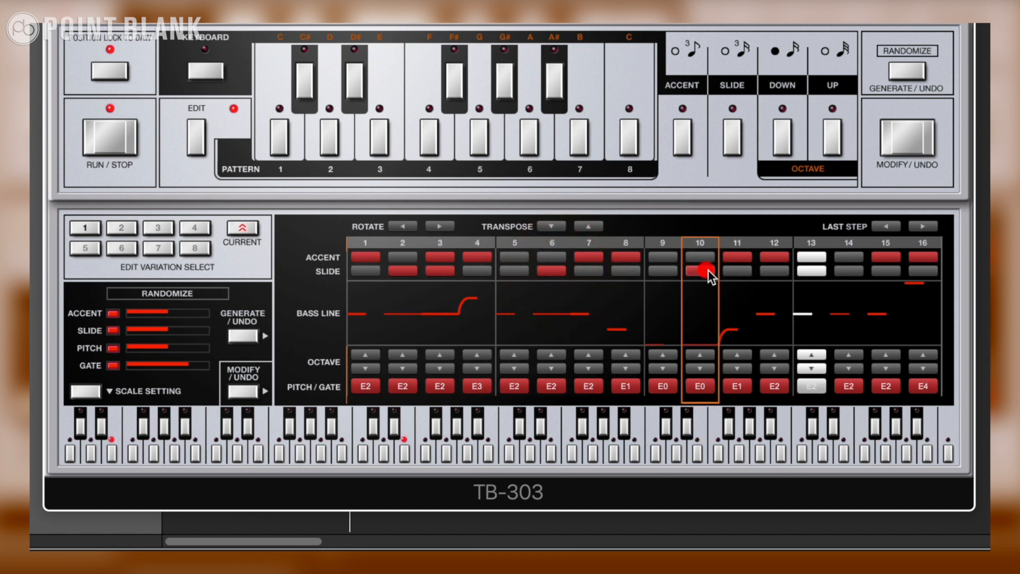
{"action": "left_click", "coordinate": [776, 270]}
{"action": "left_click", "coordinate": [886, 271]}
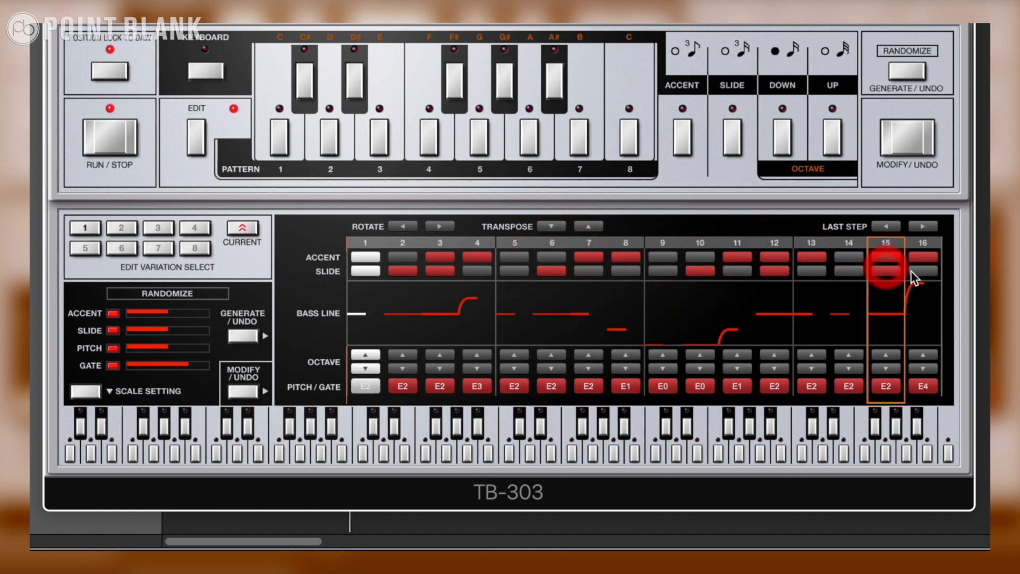
{"action": "left_click", "coordinate": [926, 271]}
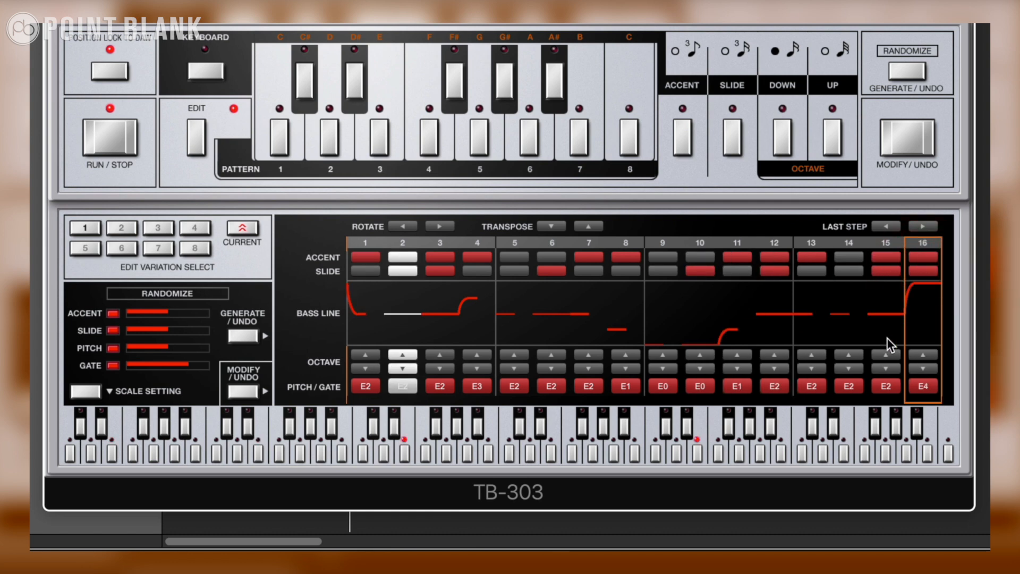
- Raise step 16 to E5 and transpose the whole pattern up two semitones
{"action": "left_click", "coordinate": [925, 354]}
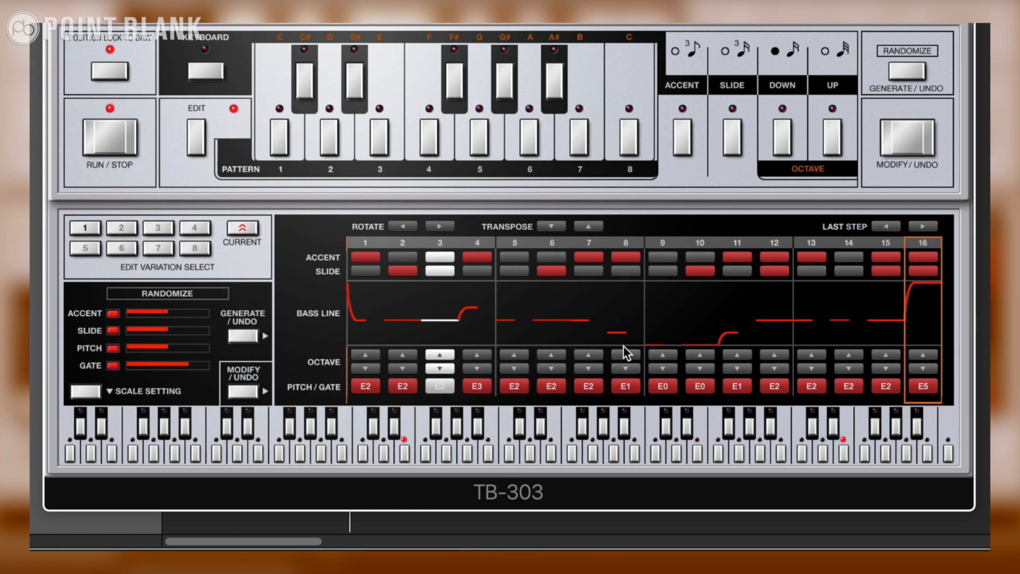
{"action": "left_click", "coordinate": [598, 222]}
{"action": "left_click", "coordinate": [597, 221]}
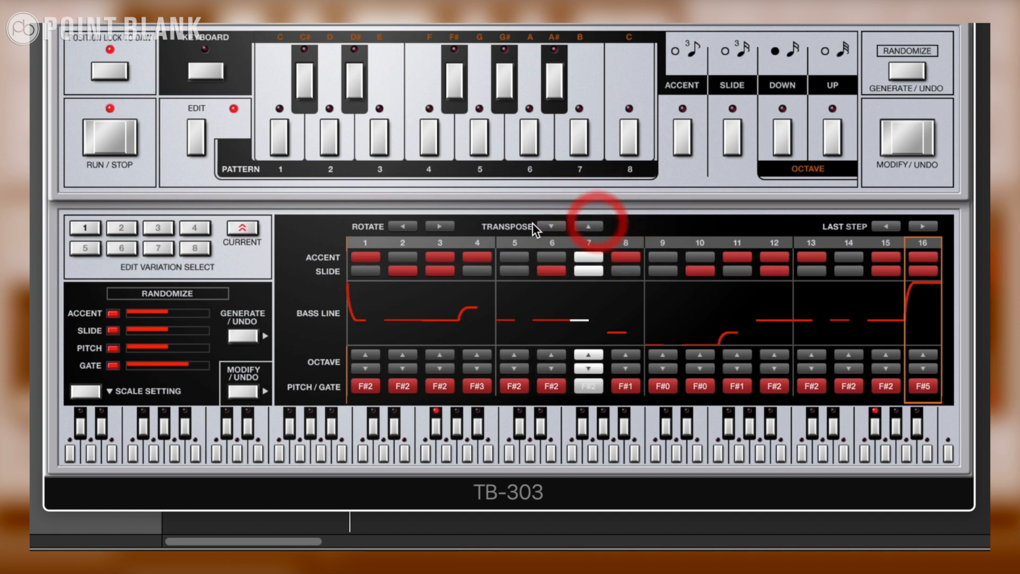
- Rotate the pattern two steps later and rotate it back to its original position
{"action": "left_click", "coordinate": [435, 225]}
{"action": "left_click", "coordinate": [434, 225]}
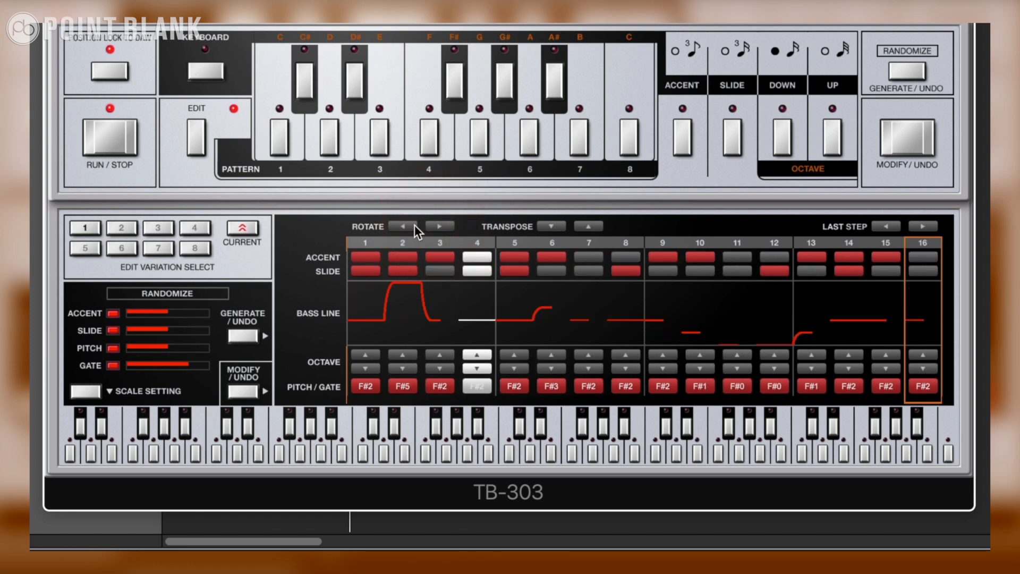
{"action": "left_click", "coordinate": [400, 224]}
{"action": "left_click", "coordinate": [400, 224]}
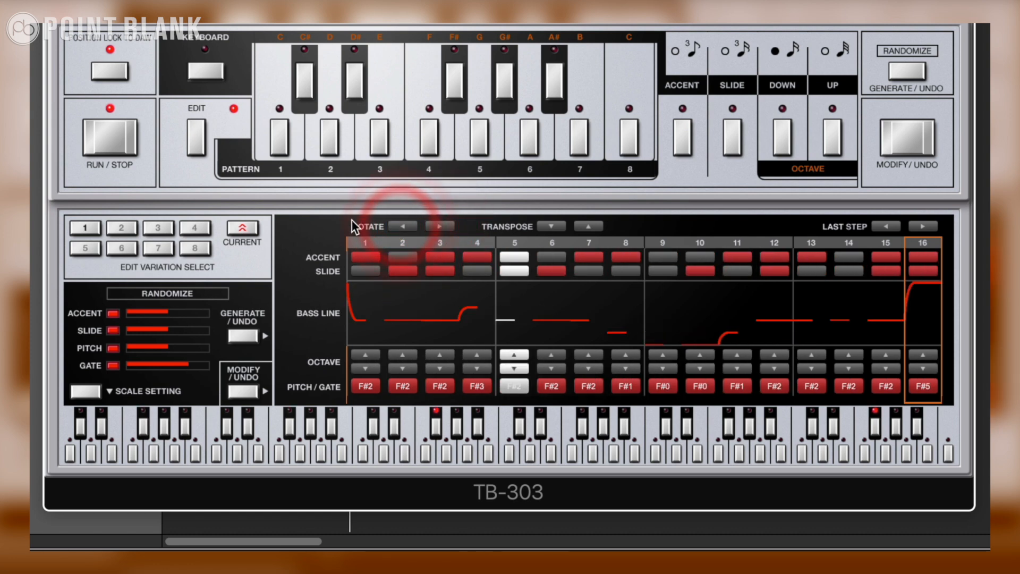
- Restart the pattern playback, transpose the pattern down, and stop playback
{"action": "left_click", "coordinate": [93, 125]}
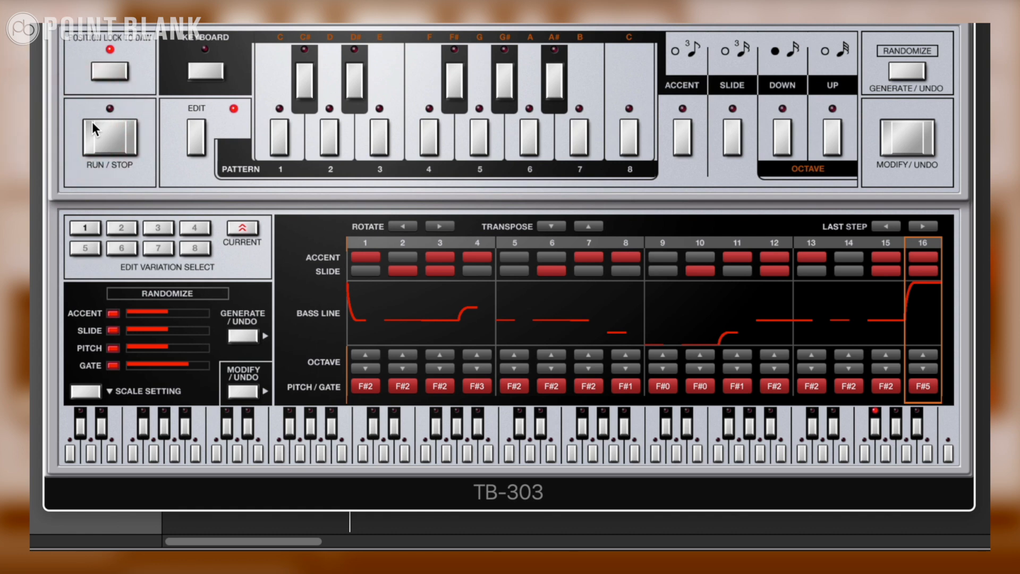
{"action": "left_click", "coordinate": [127, 131]}
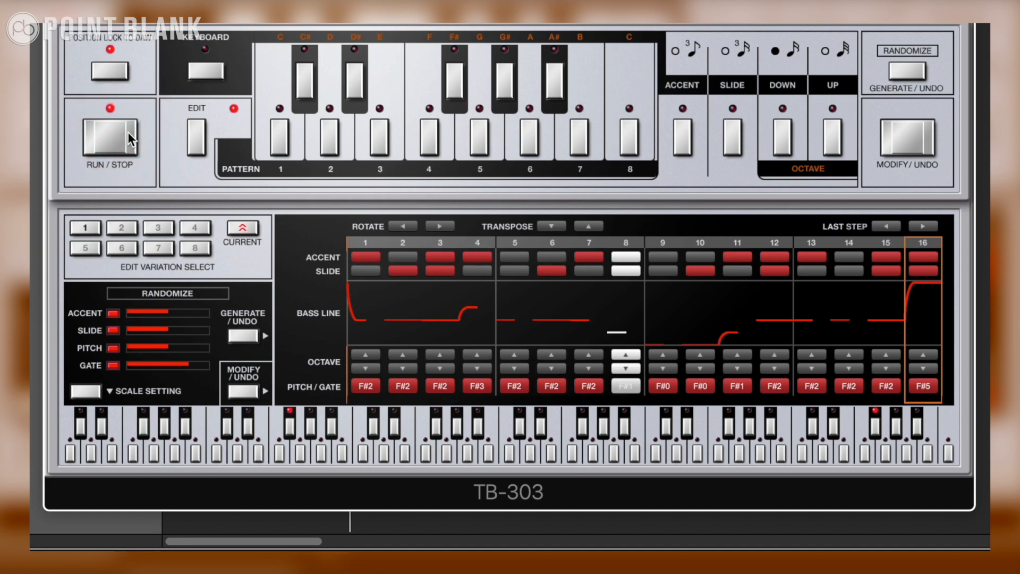
{"action": "left_click", "coordinate": [562, 229]}
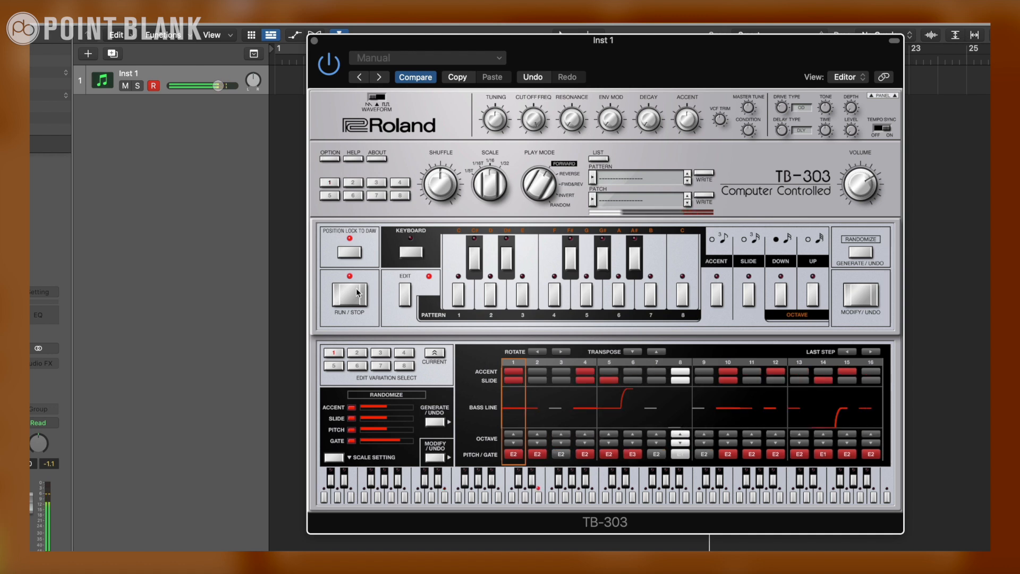
{"action": "left_click", "coordinate": [355, 290]}
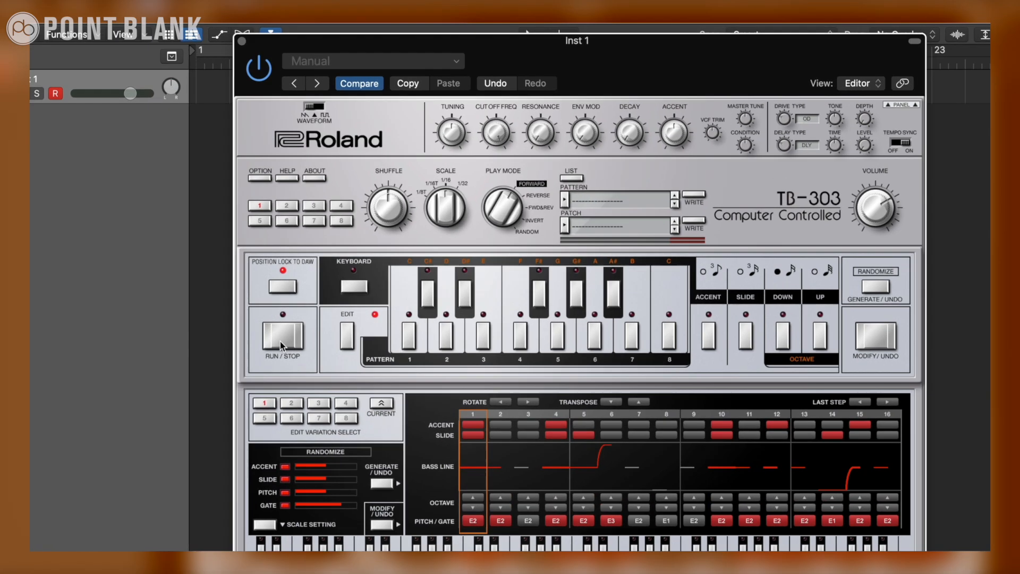
- Switch the waveform to square and set the tuning to -3 while the pattern plays
{"action": "left_click", "coordinate": [350, 296]}
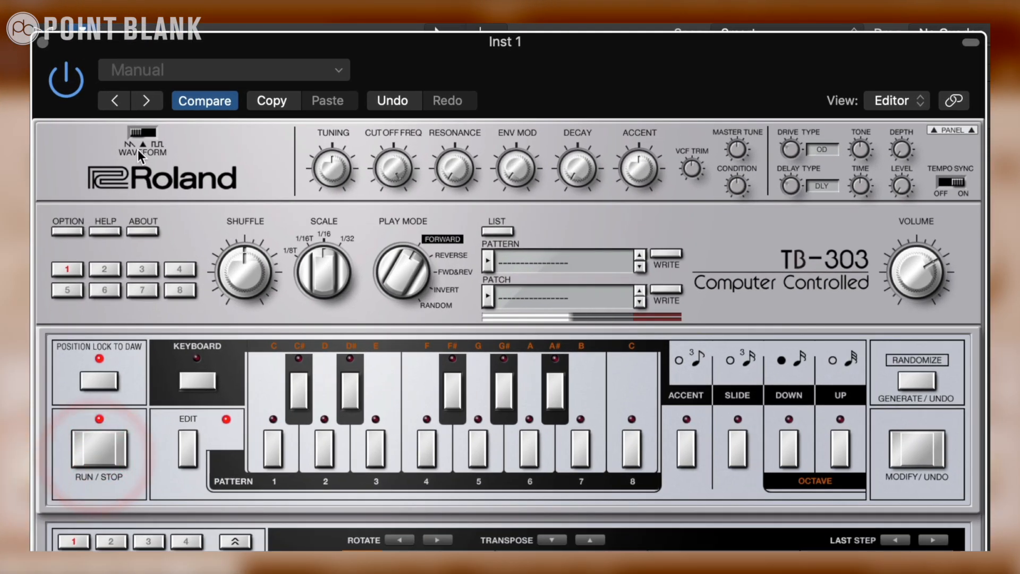
{"action": "left_click", "coordinate": [151, 131]}
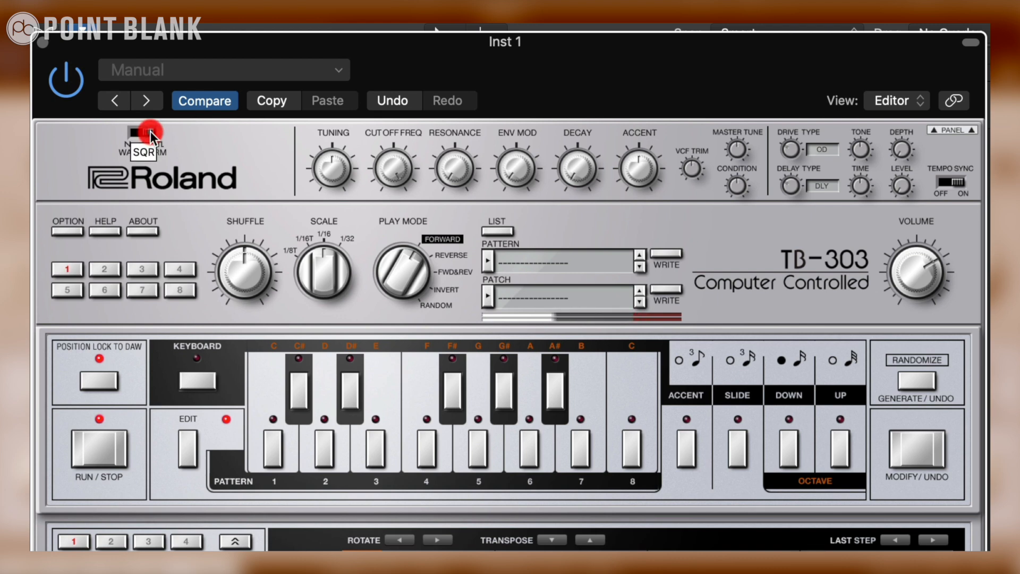
{"action": "left_click_drag", "start_coordinate": [330, 163], "coordinate": [331, 166]}
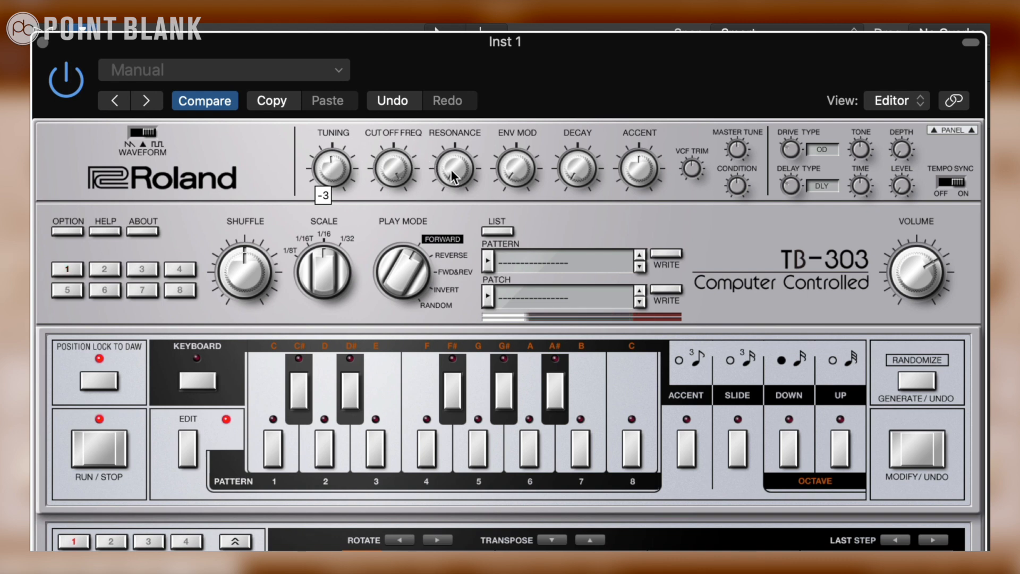
- Adjust the filter's cutoff frequency and resonance, and set the envelope modulation to 70
{"action": "left_click_drag", "start_coordinate": [452, 170], "coordinate": [471, 84]}
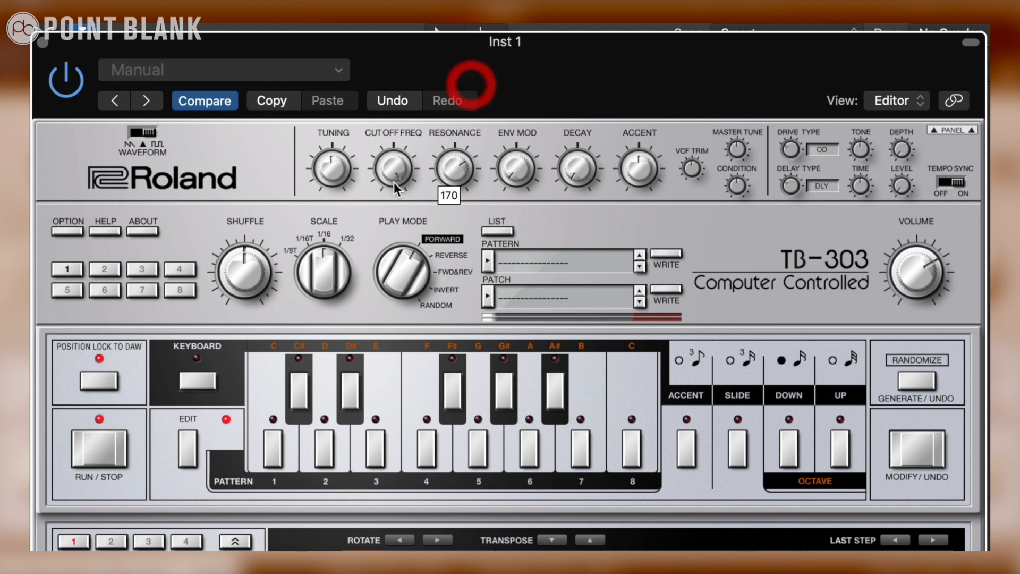
{"action": "left_click_drag", "start_coordinate": [394, 181], "coordinate": [414, 211]}
{"action": "left_click_drag", "start_coordinate": [509, 149], "coordinate": [511, 137]}
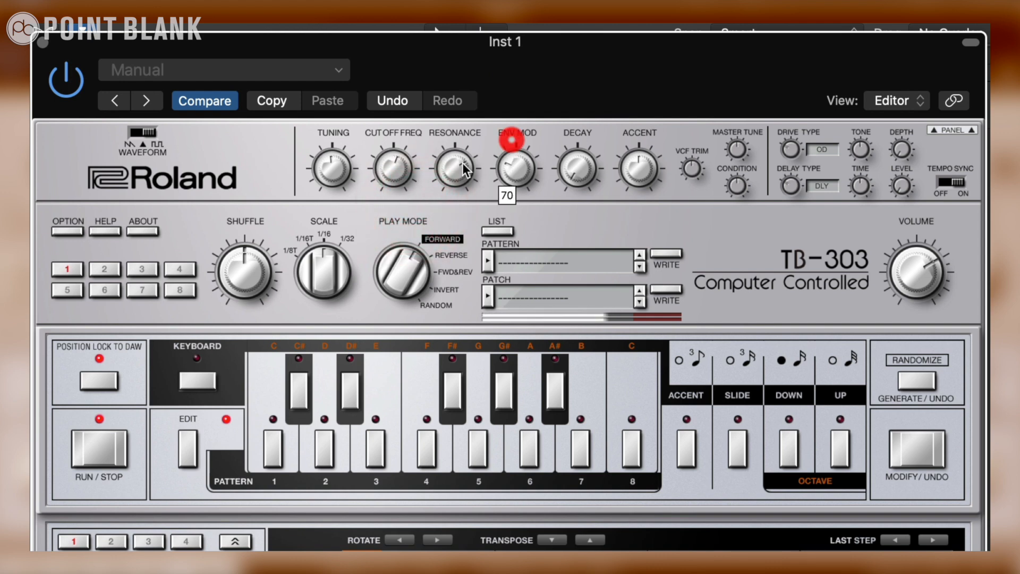
{"action": "left_click_drag", "start_coordinate": [451, 156], "coordinate": [452, 149]}
{"action": "left_click_drag", "start_coordinate": [397, 177], "coordinate": [397, 193]}
- Set the accent amount to 229 and sweep the VCF trim down to -128 and up to 92
{"action": "left_click_drag", "start_coordinate": [619, 147], "coordinate": [694, 27]}
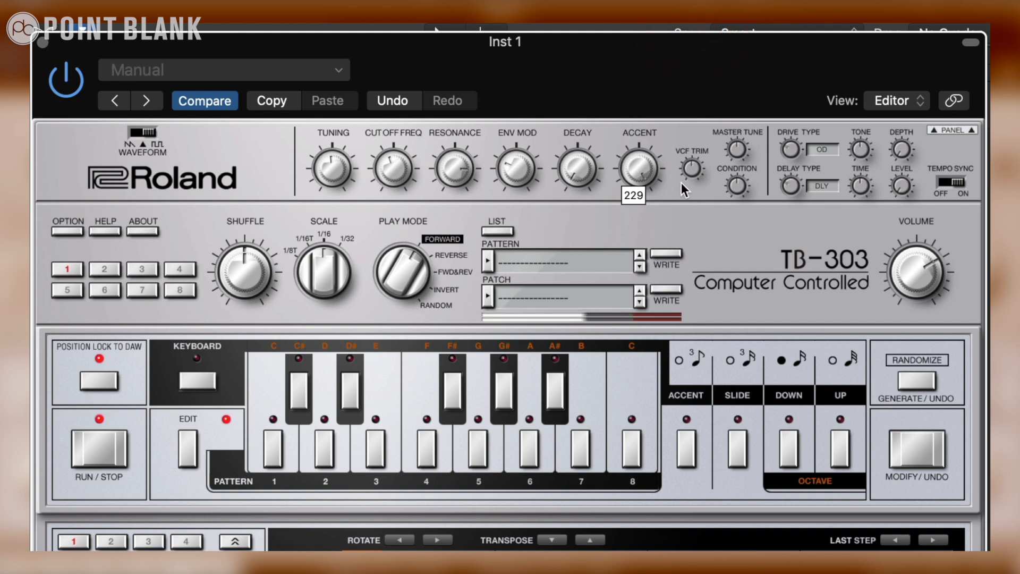
{"action": "left_click", "coordinate": [963, 156]}
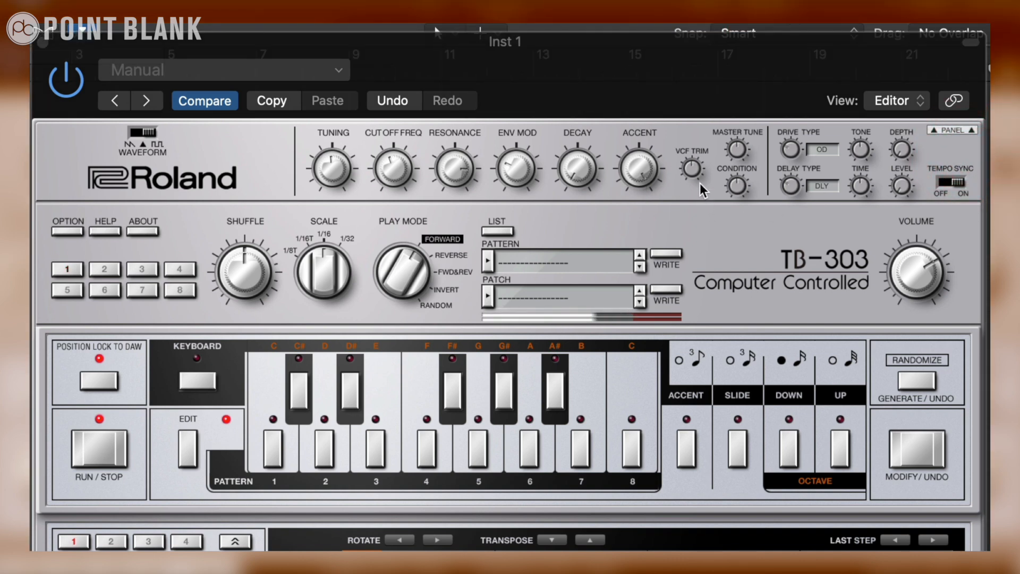
{"action": "left_click_drag", "start_coordinate": [696, 167], "coordinate": [713, 253]}
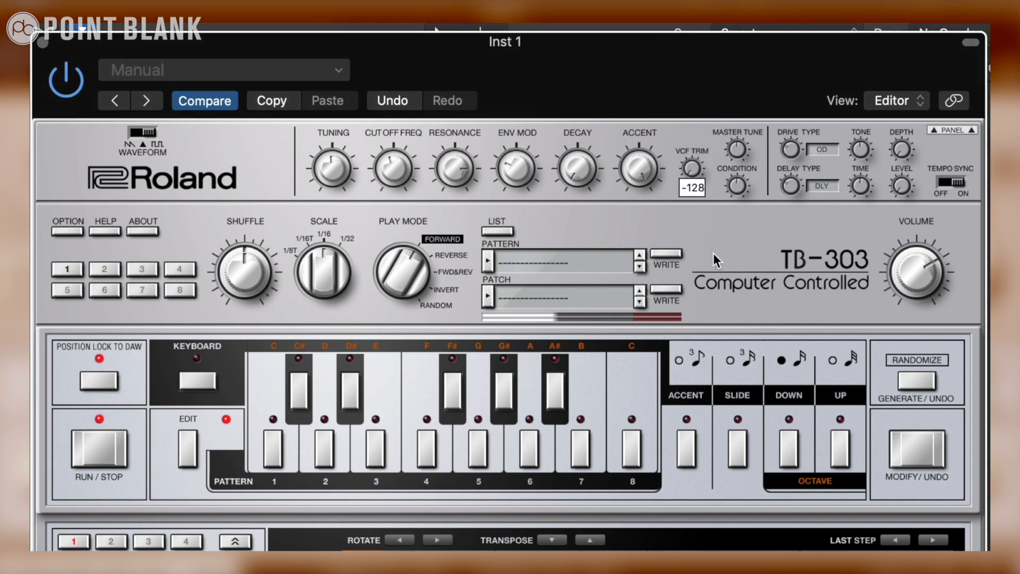
{"action": "mouse_move", "coordinate": [705, 136]}
{"action": "left_mouse_down"}
{"action": "mouse_move", "coordinate": [703, 112]}
{"action": "mouse_move", "coordinate": [703, 125]}
{"action": "left_mouse_up"}
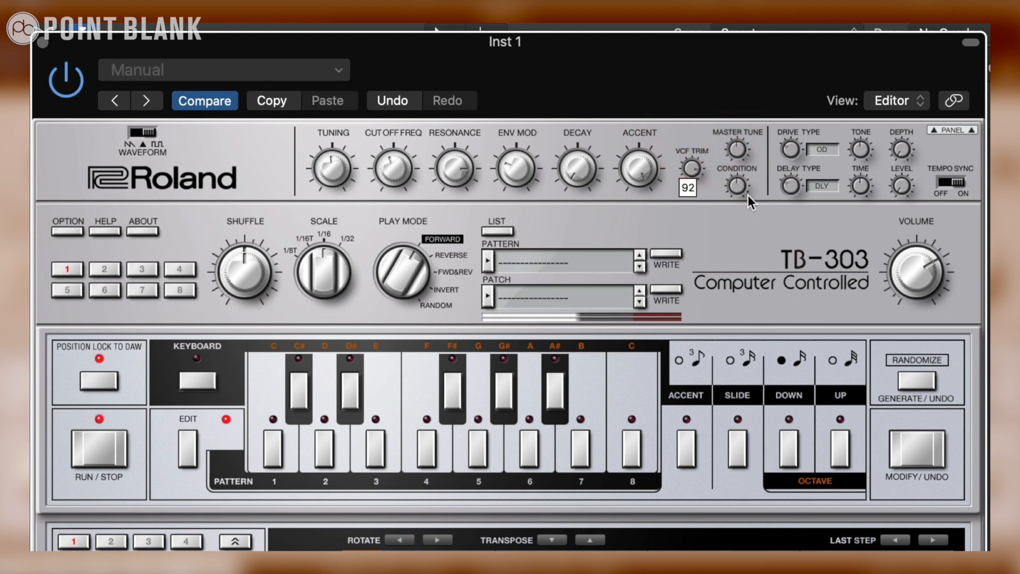
- Sweep the condition setting up and down, and settle it at 3
{"action": "mouse_move", "coordinate": [737, 189]}
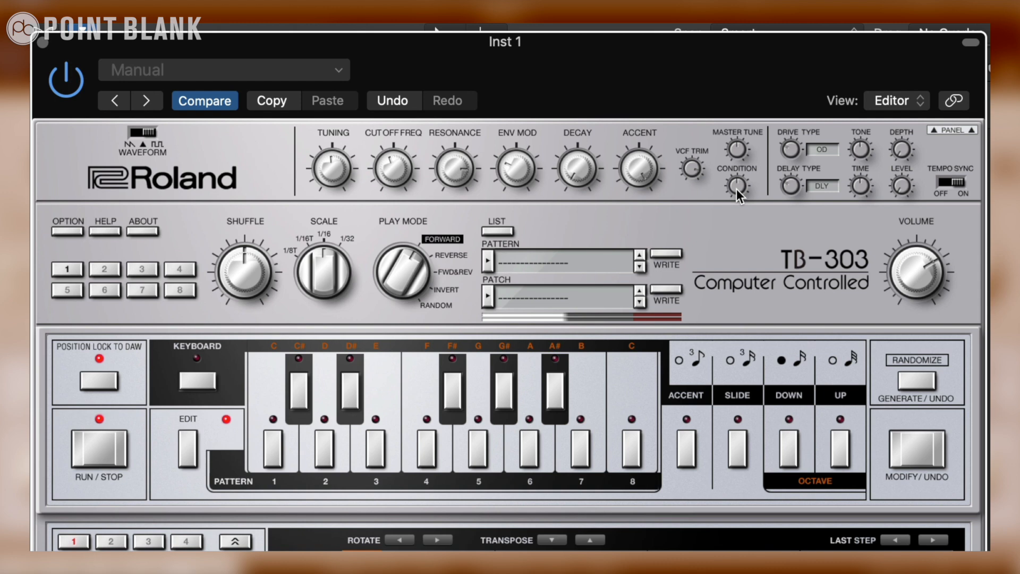
{"action": "left_click_drag", "start_coordinate": [737, 189], "coordinate": [736, 133]}
{"action": "left_click_drag", "start_coordinate": [750, 212], "coordinate": [758, 266]}
{"action": "left_click_drag", "start_coordinate": [746, 188], "coordinate": [745, 186]}
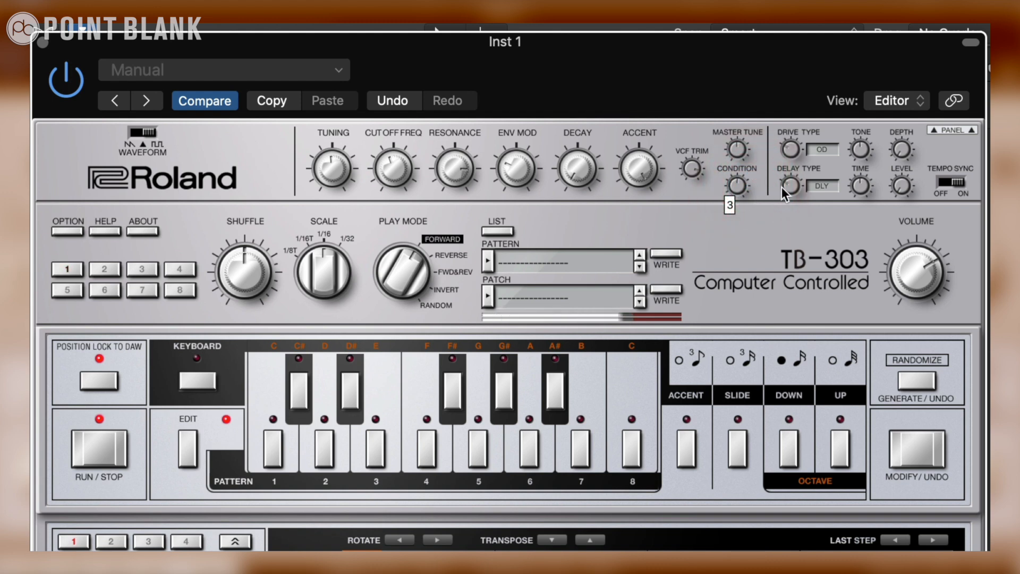
- Try the pan delay type with its level set to 53
{"action": "left_click", "coordinate": [914, 195]}
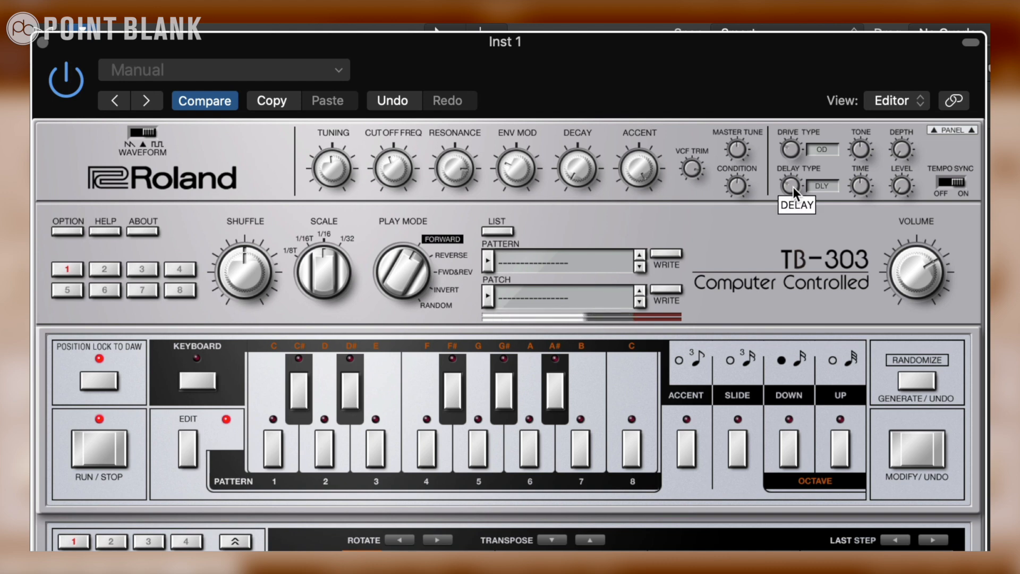
{"action": "left_click_drag", "start_coordinate": [793, 186], "coordinate": [794, 181]}
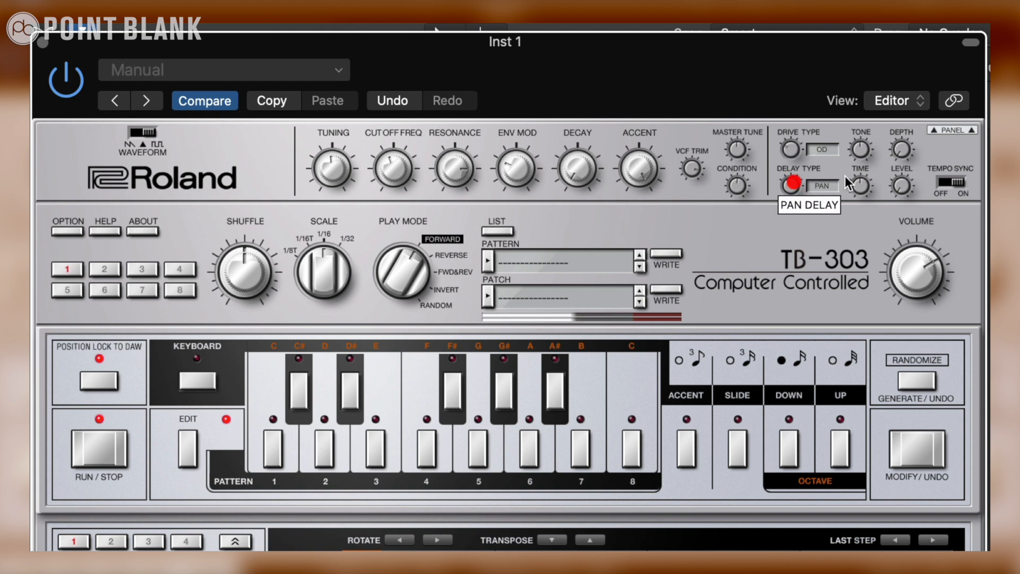
{"action": "left_click_drag", "start_coordinate": [907, 183], "coordinate": [910, 159]}
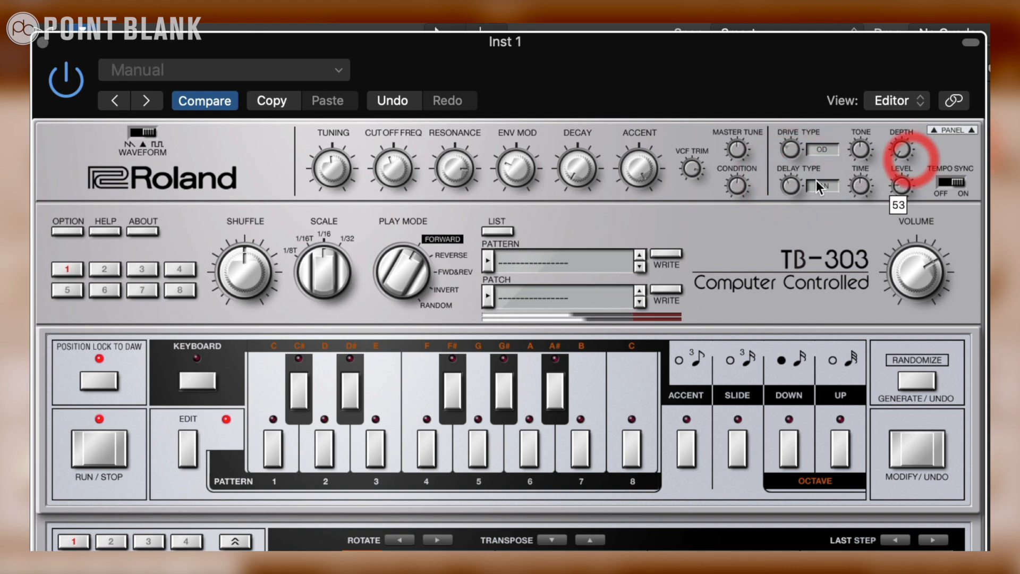
- Change the delay type to Chorus 2 and set its level to 78
{"action": "left_click_drag", "start_coordinate": [786, 208], "coordinate": [814, 162]}
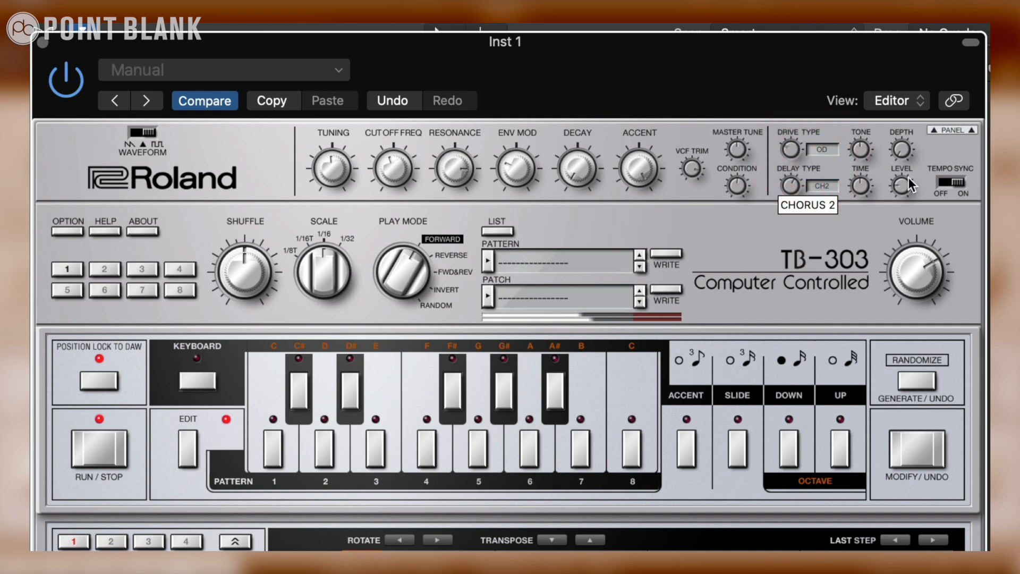
{"action": "mouse_move", "coordinate": [903, 177]}
{"action": "left_click_drag", "start_coordinate": [905, 168], "coordinate": [901, 169]}
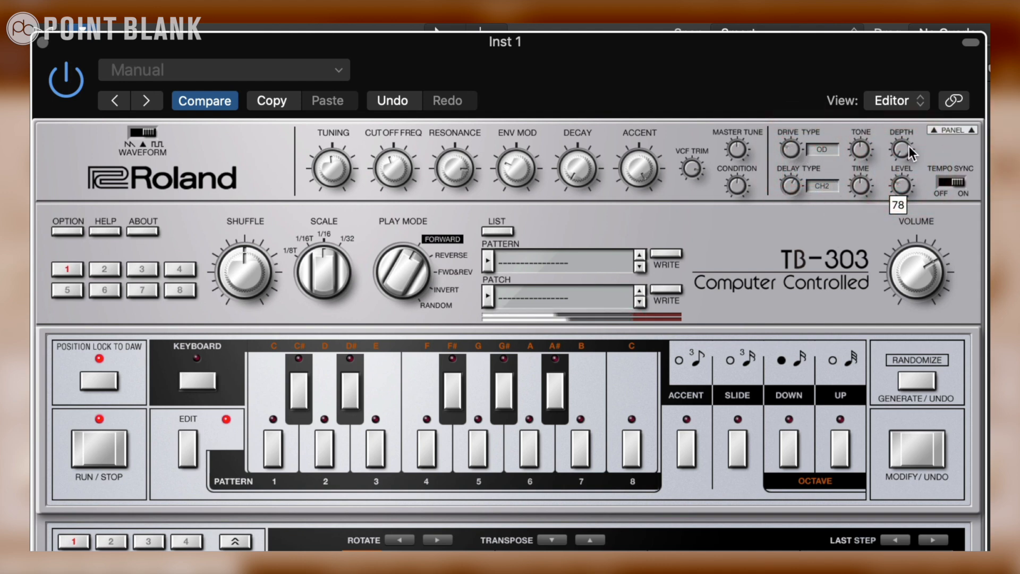
- Raise the drive depth, and audition the drive types up to Compressor before returning to Overdrive
{"action": "left_click_drag", "start_coordinate": [905, 151], "coordinate": [905, 125]}
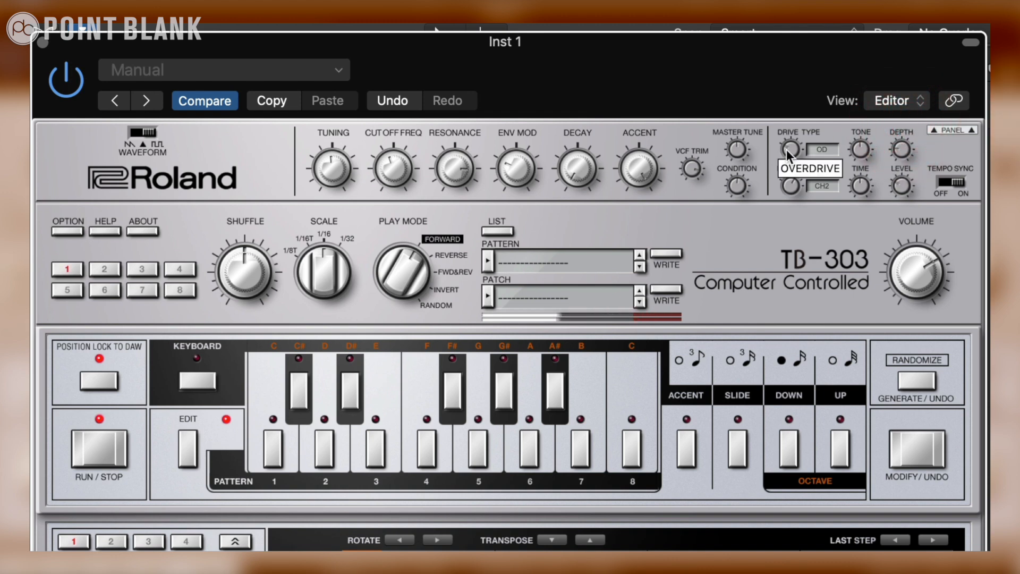
{"action": "left_click_drag", "start_coordinate": [786, 148], "coordinate": [818, 74]}
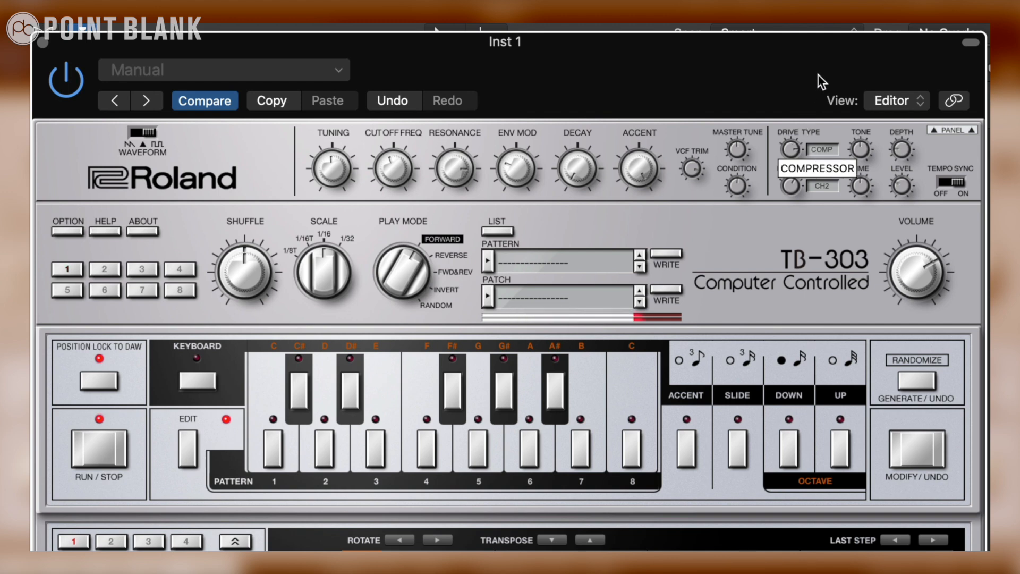
{"action": "left_click", "coordinate": [798, 231]}
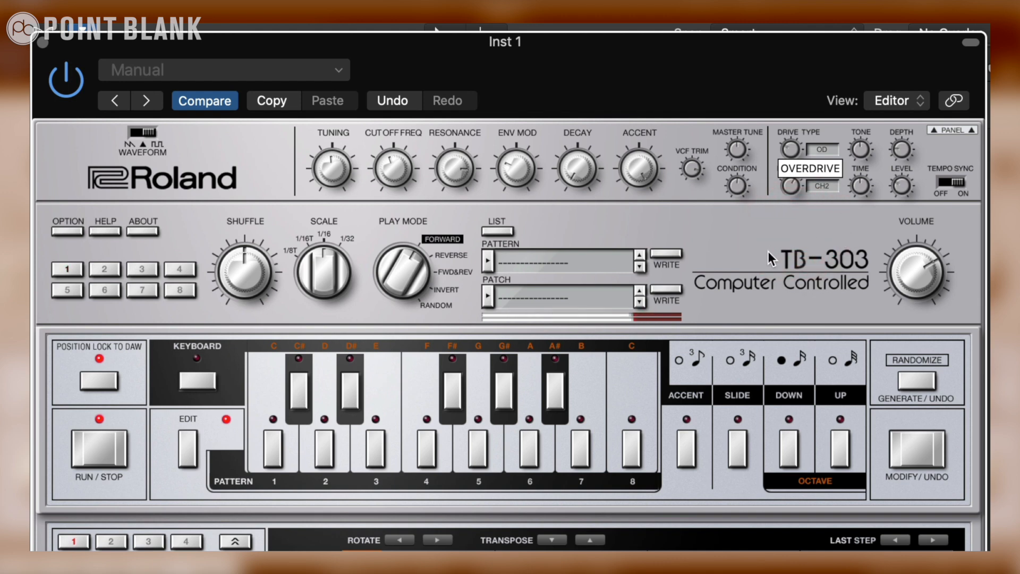
- Restart playback and adjust the overdrive's tone
{"action": "left_click", "coordinate": [95, 445]}
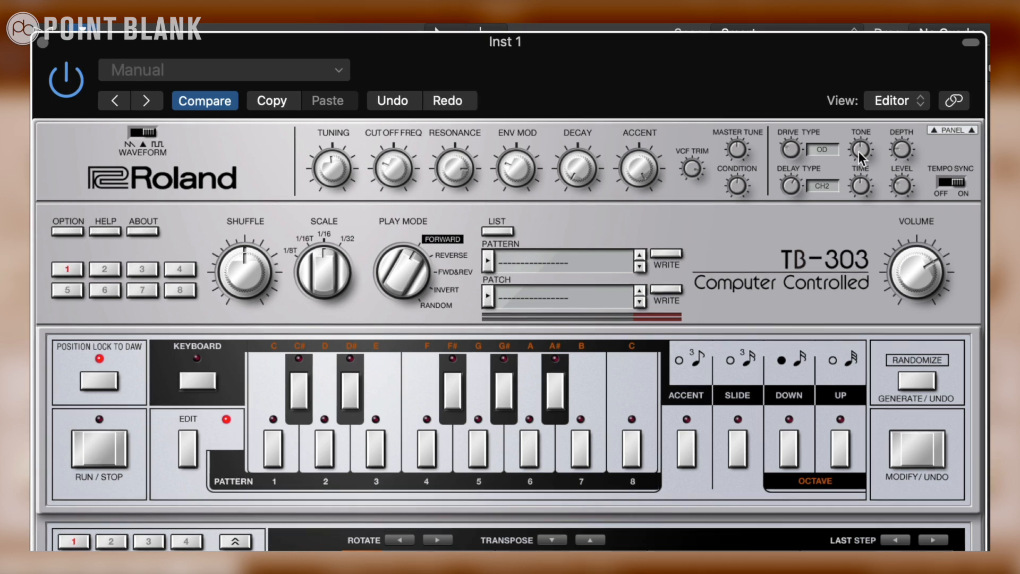
{"action": "left_click", "coordinate": [107, 458]}
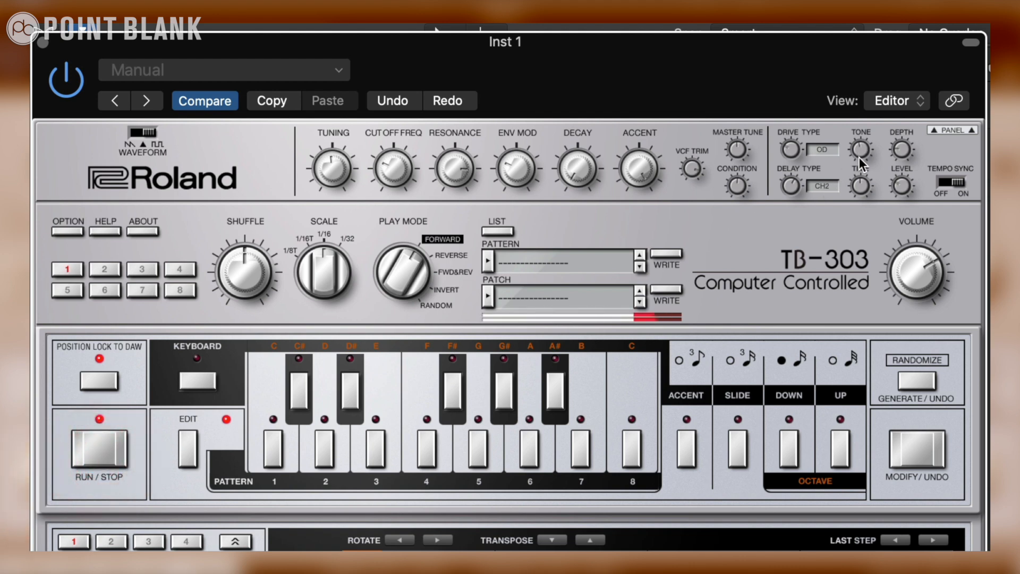
{"action": "left_click_drag", "start_coordinate": [858, 157], "coordinate": [875, 215]}
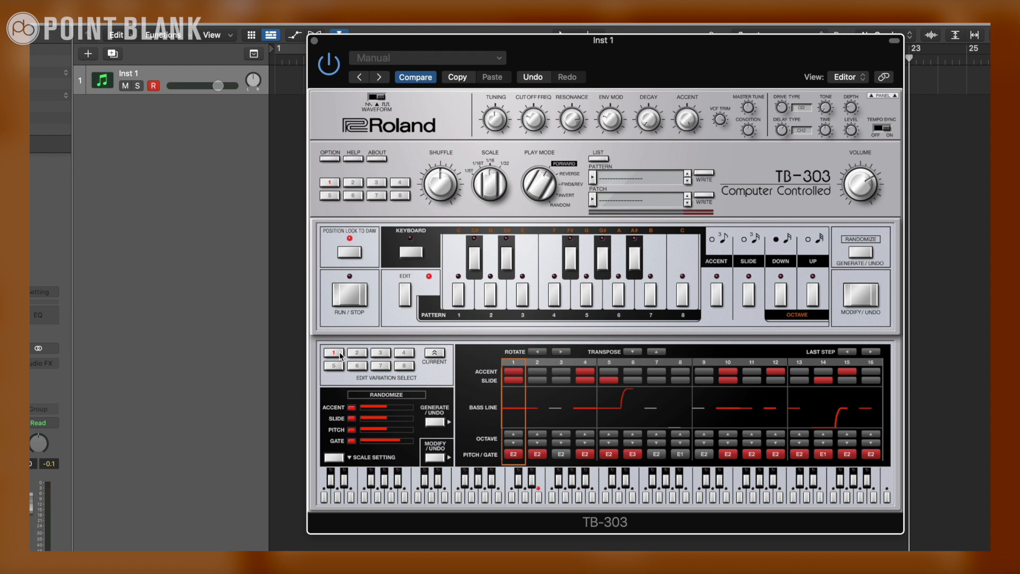
- Undo the last pattern edit and copy pattern variation 1 into variation 2
{"action": "key", "text": "super+z"}
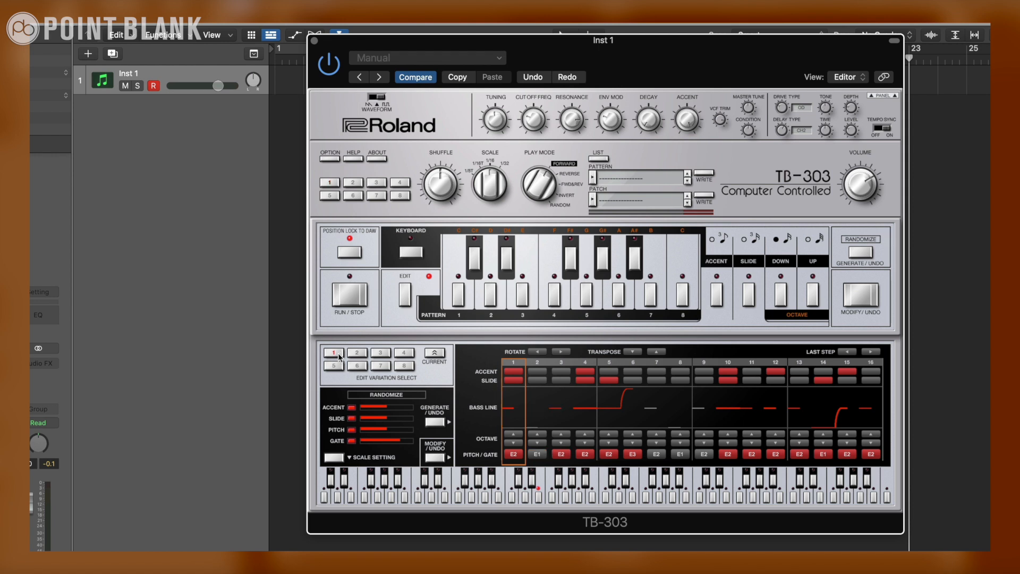
{"action": "right_click", "coordinate": [338, 355]}
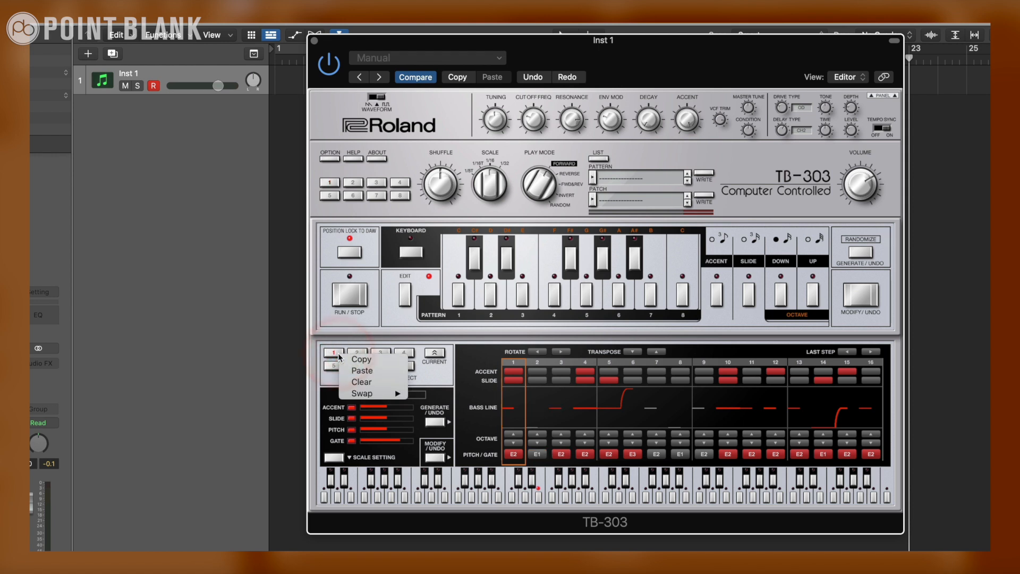
{"action": "left_click", "coordinate": [371, 361]}
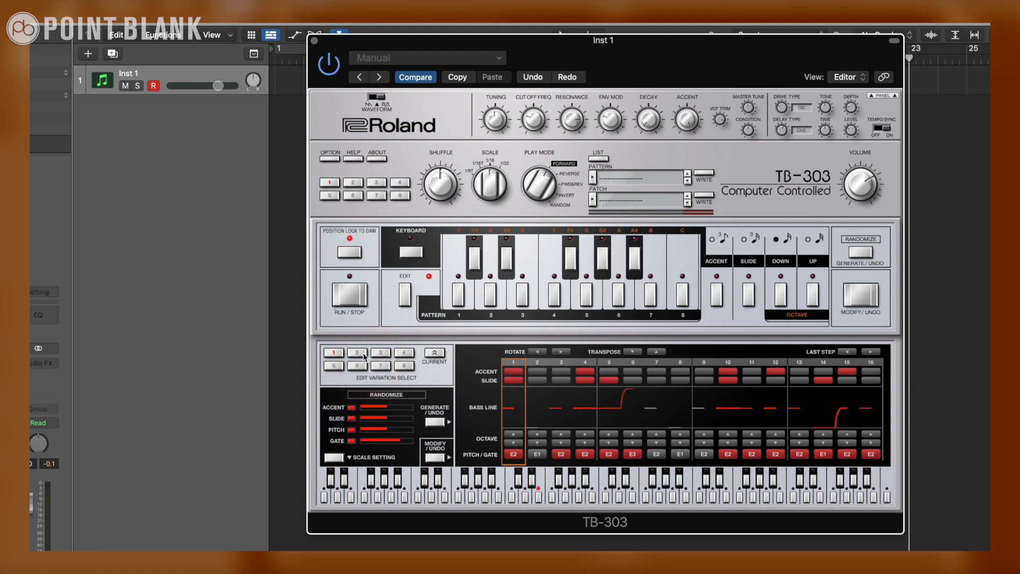
{"action": "left_click", "coordinate": [361, 354]}
{"action": "right_click", "coordinate": [363, 355]}
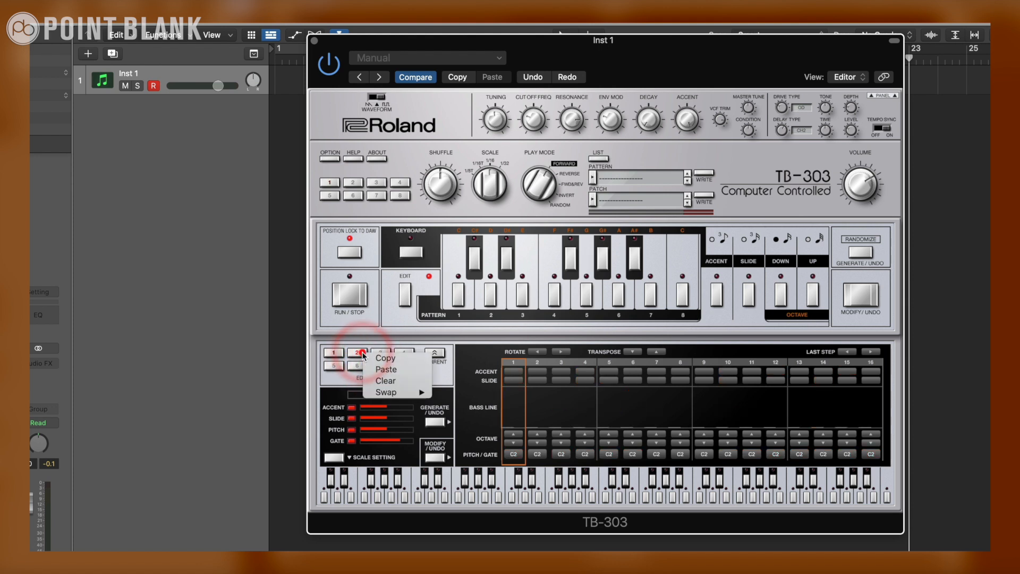
{"action": "left_click", "coordinate": [391, 369]}
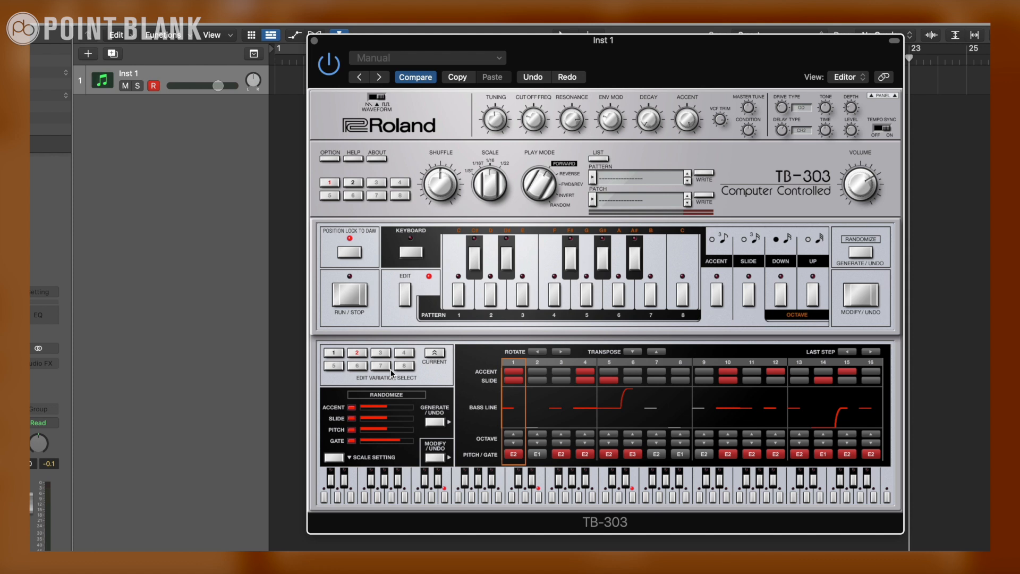
- Make the step editor follow the current variation, and play variation 2
{"action": "left_click", "coordinate": [439, 355]}
{"action": "left_click", "coordinate": [354, 184]}
{"action": "left_click", "coordinate": [352, 291]}
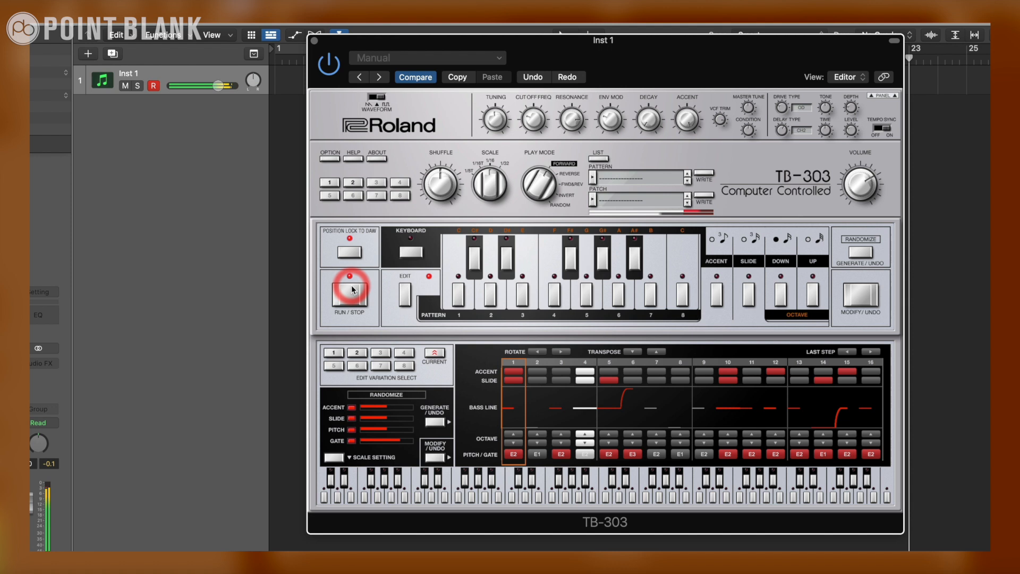
- Turn on the gate and slide for step 2 of variation 2, and accent steps 2 and 3
{"action": "left_click", "coordinate": [539, 452]}
{"action": "left_click", "coordinate": [537, 380]}
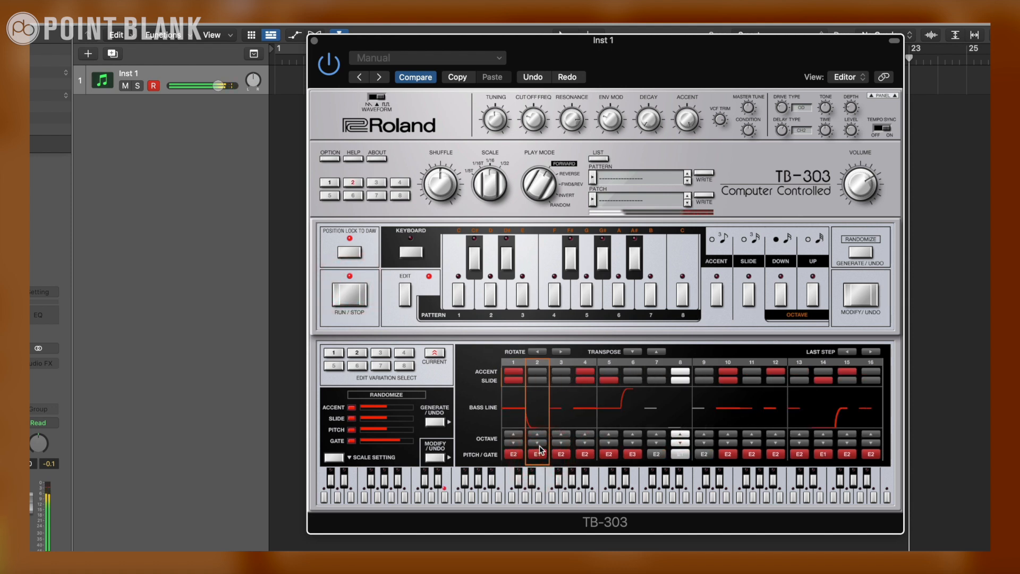
{"action": "left_click", "coordinate": [537, 372]}
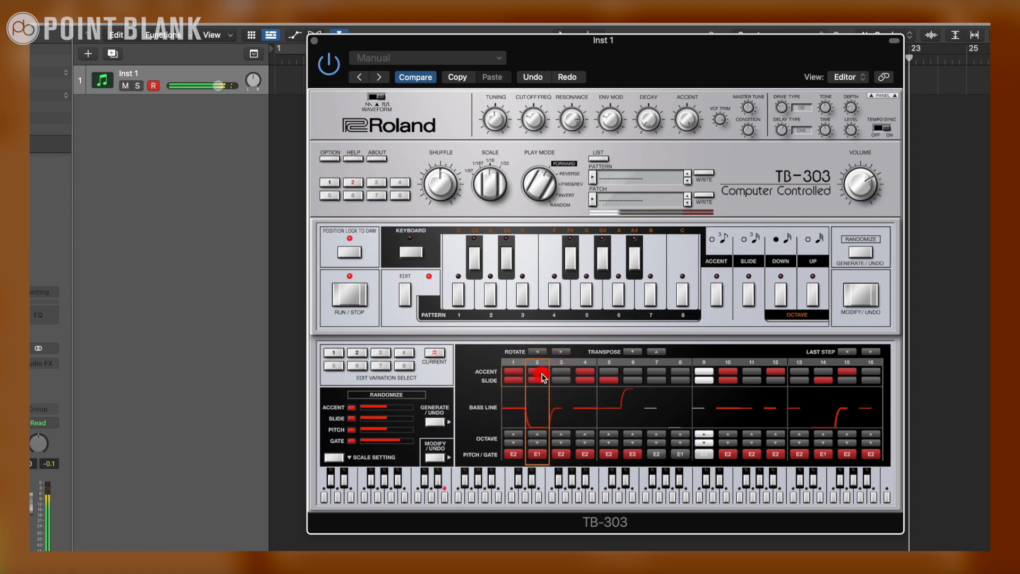
{"action": "left_click", "coordinate": [561, 372]}
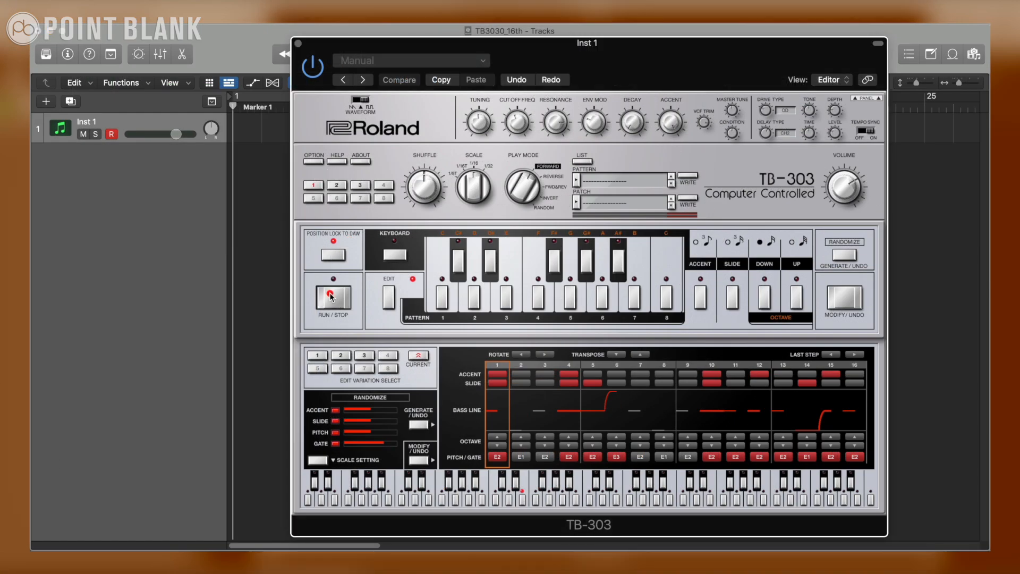
- Play pattern variations 1, 2 and 3 in turn to compare them, and stop playback
{"action": "left_click", "coordinate": [334, 303]}
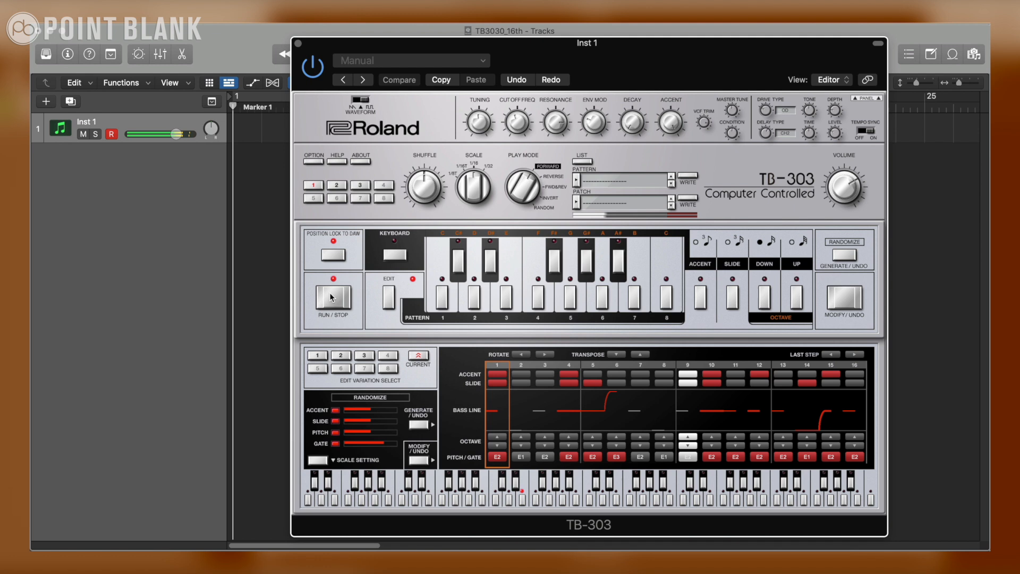
{"action": "left_click", "coordinate": [341, 186]}
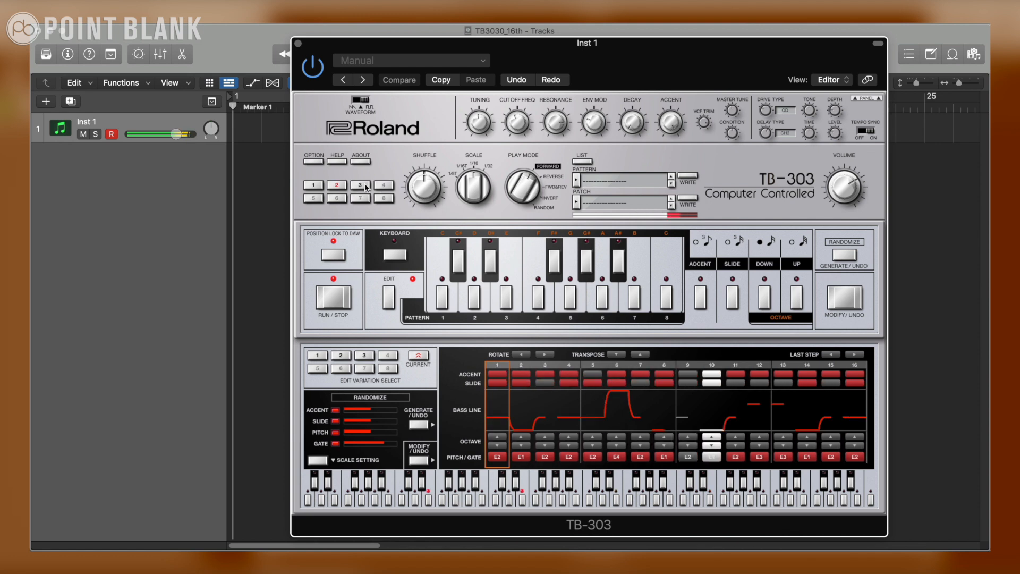
{"action": "left_click", "coordinate": [364, 185]}
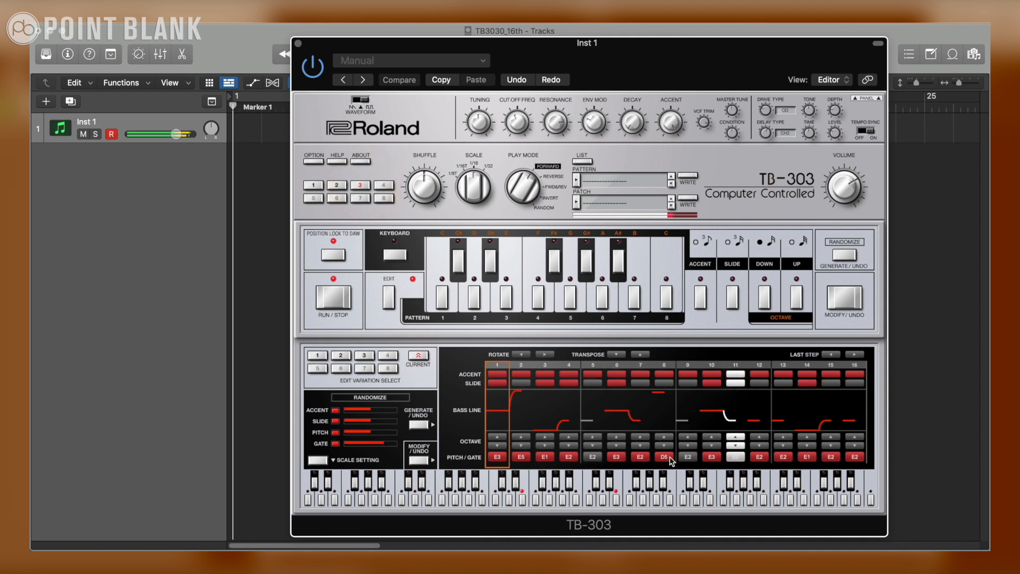
{"action": "left_click", "coordinate": [335, 298]}
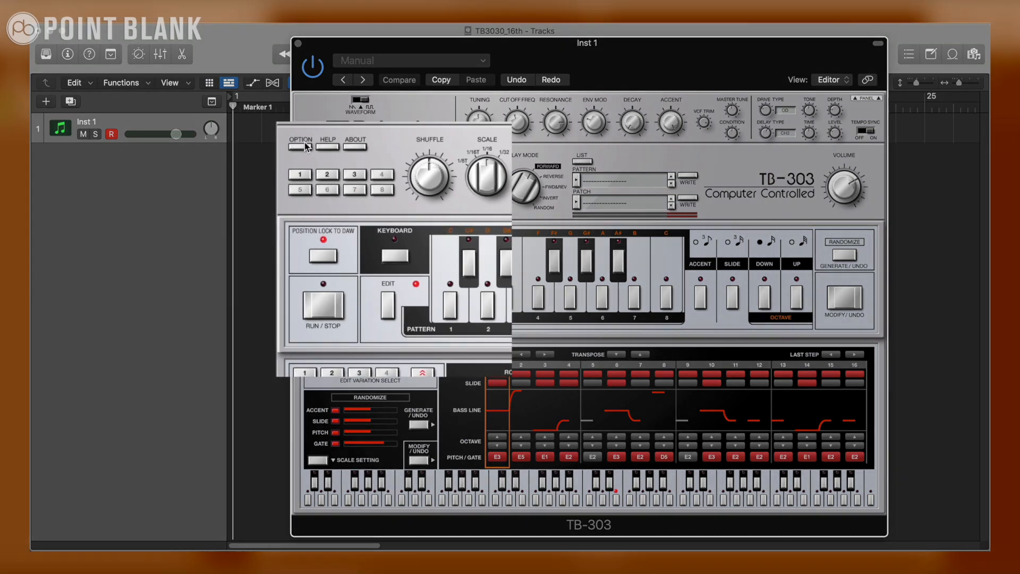
- Check the pattern export format, and place pattern variation 1 at bar 1 of the Inst 1 track without importing tempo
{"action": "left_click", "coordinate": [313, 159]}
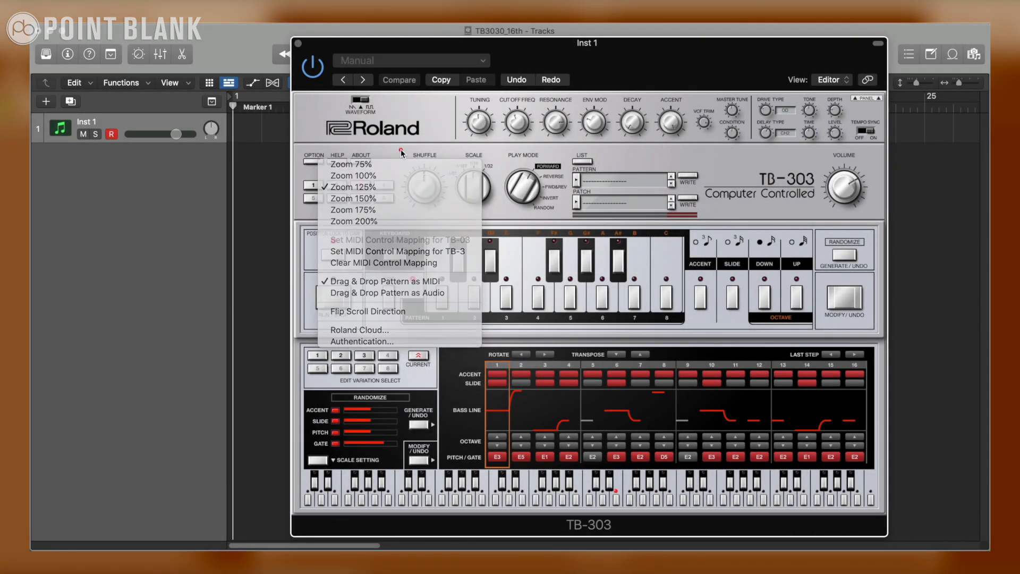
{"action": "left_click", "coordinate": [401, 153]}
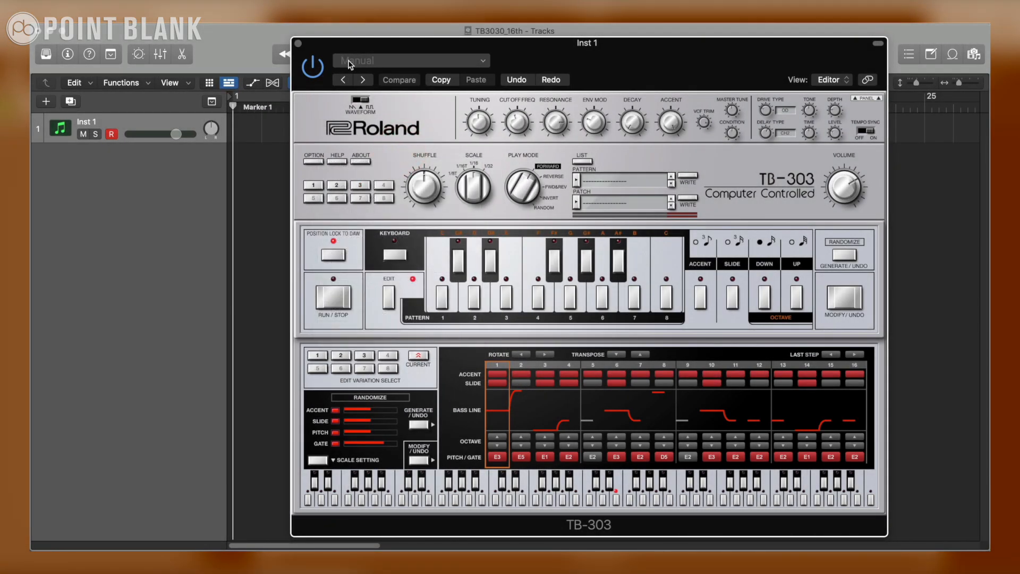
{"action": "left_click_drag", "start_coordinate": [361, 50], "coordinate": [485, 64]}
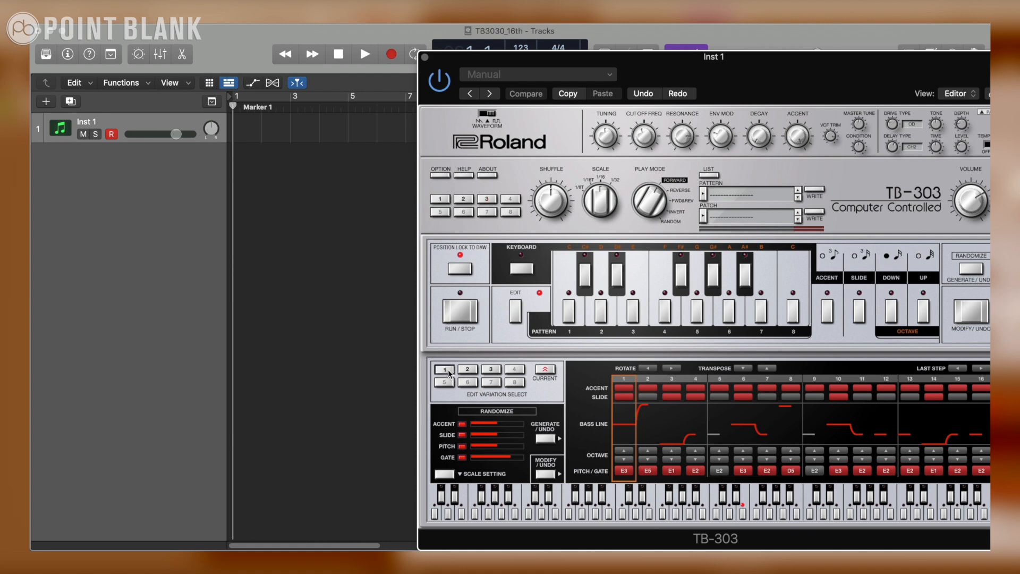
{"action": "left_click_drag", "start_coordinate": [448, 374], "coordinate": [240, 132]}
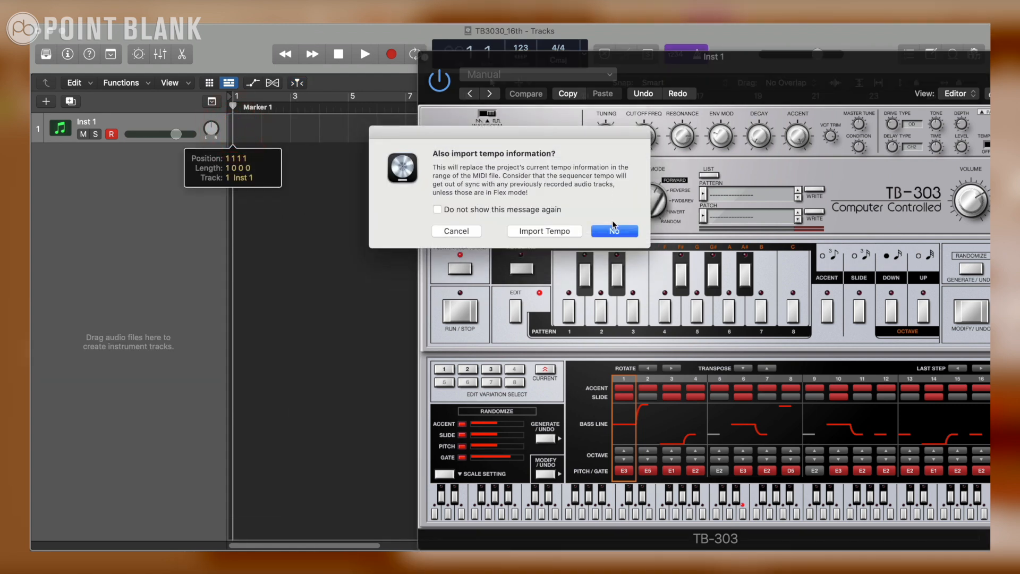
{"action": "left_click", "coordinate": [615, 231]}
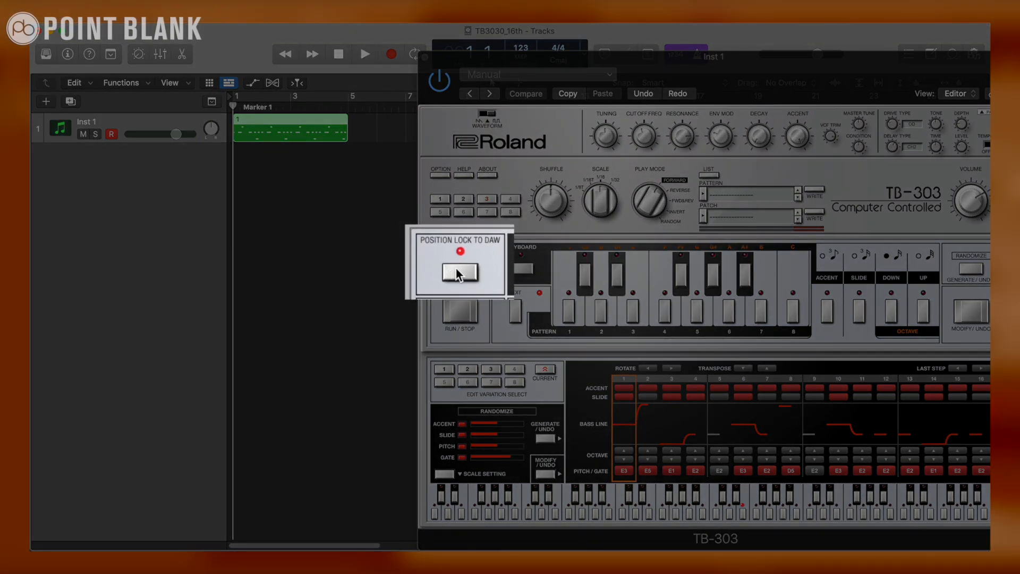
- Turn off the position lock to the DAW, enable keyboard mode, and audition the pattern region on the track
{"action": "left_click", "coordinate": [459, 270]}
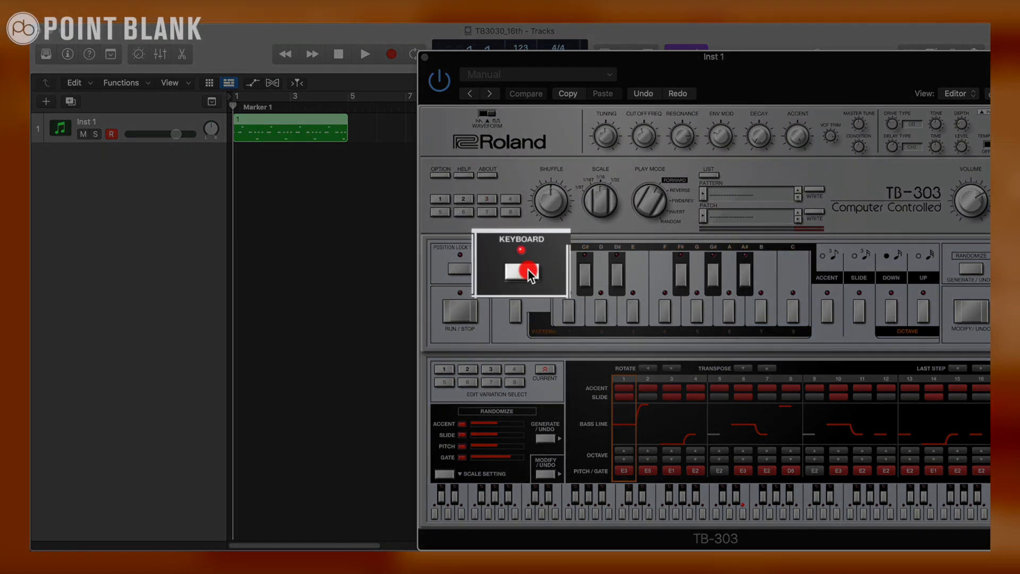
{"action": "left_click", "coordinate": [528, 271]}
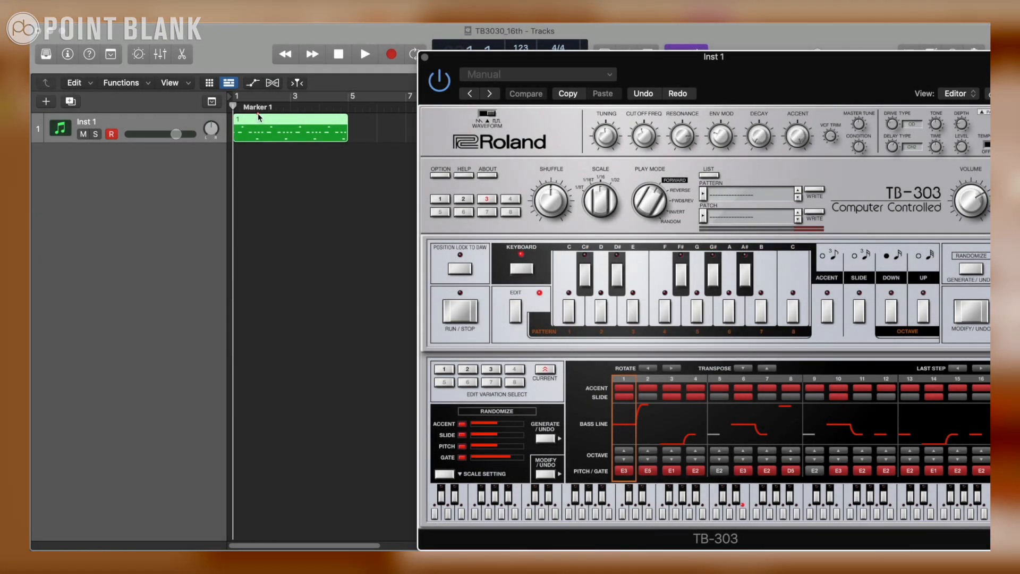
{"action": "left_click", "coordinate": [258, 117]}
{"action": "key", "text": "space"}
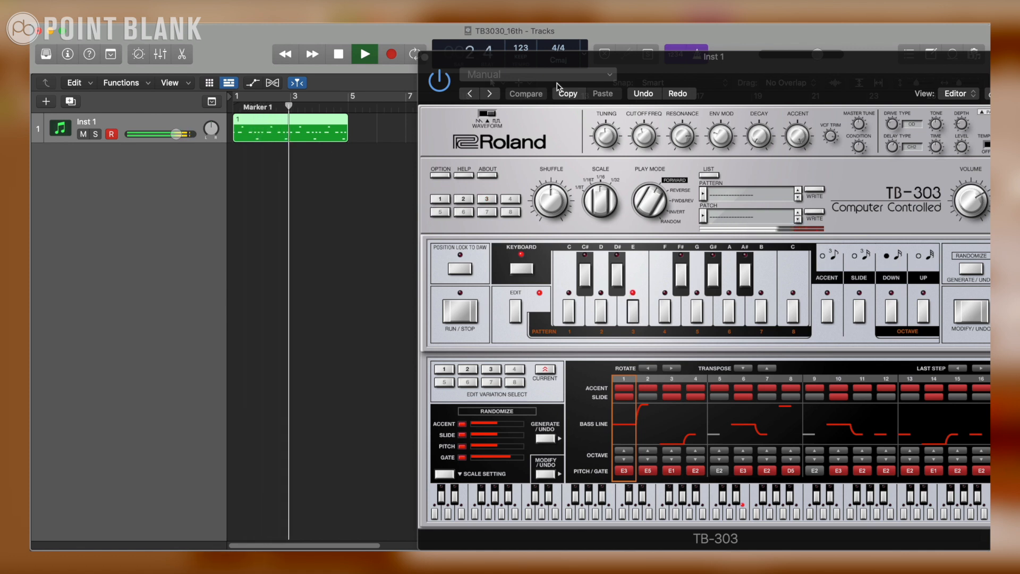
{"action": "key", "text": "space"}
- Place pattern variations 2 and 3 on the Inst 1 track at bars 5 and 9 without importing tempo
{"action": "left_click_drag", "start_coordinate": [505, 56], "coordinate": [664, 65]}
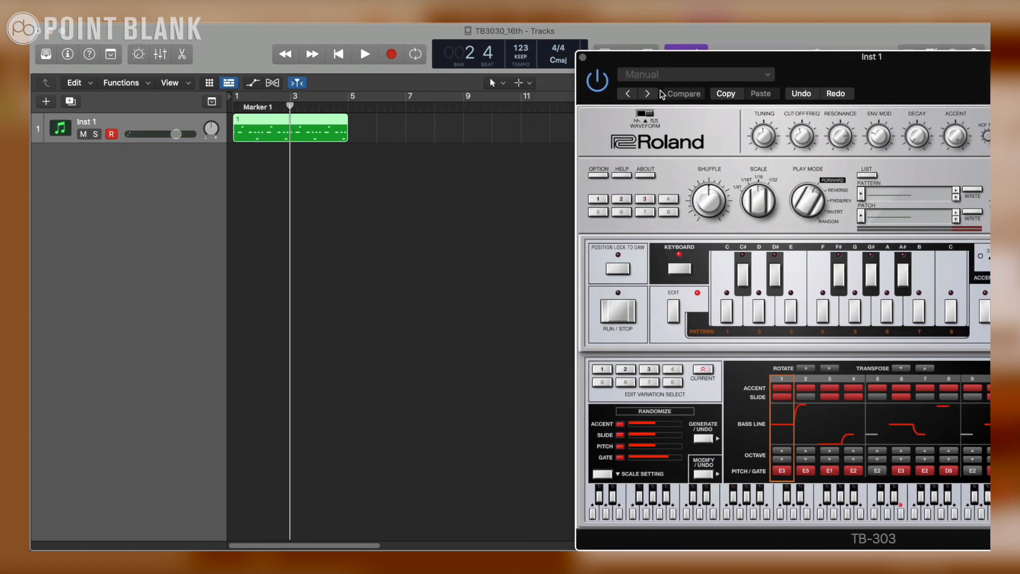
{"action": "left_click_drag", "start_coordinate": [639, 368], "coordinate": [361, 119]}
{"action": "left_click", "coordinate": [619, 229]}
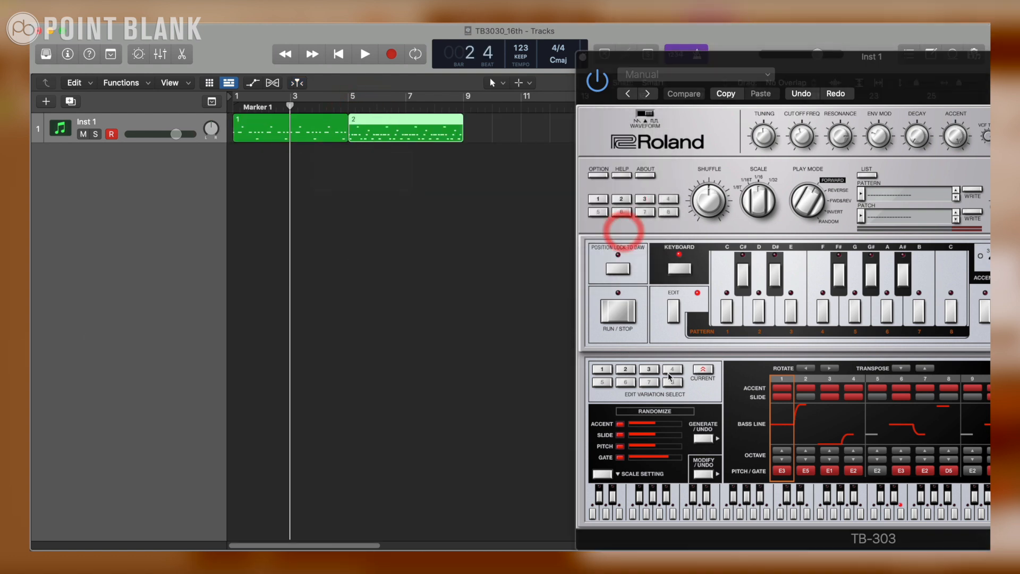
{"action": "left_click_drag", "start_coordinate": [648, 368], "coordinate": [478, 127]}
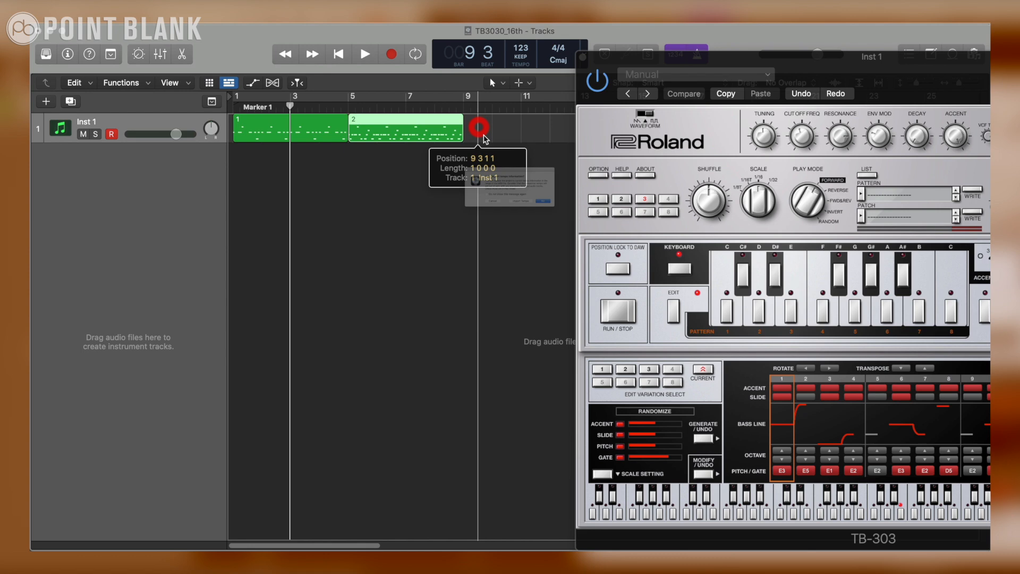
{"action": "left_click", "coordinate": [612, 230]}
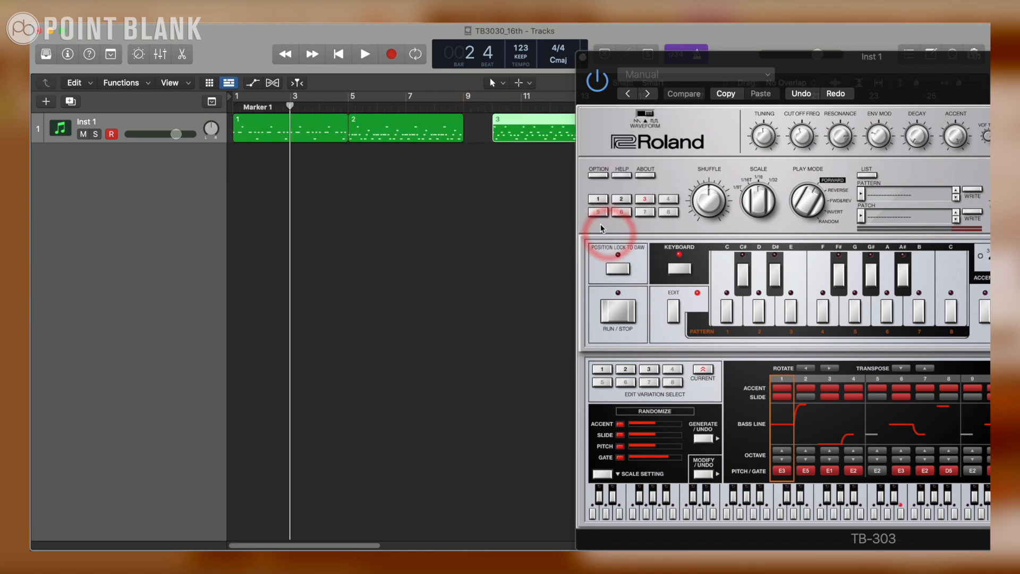
{"action": "left_click_drag", "start_coordinate": [533, 120], "coordinate": [505, 118]}
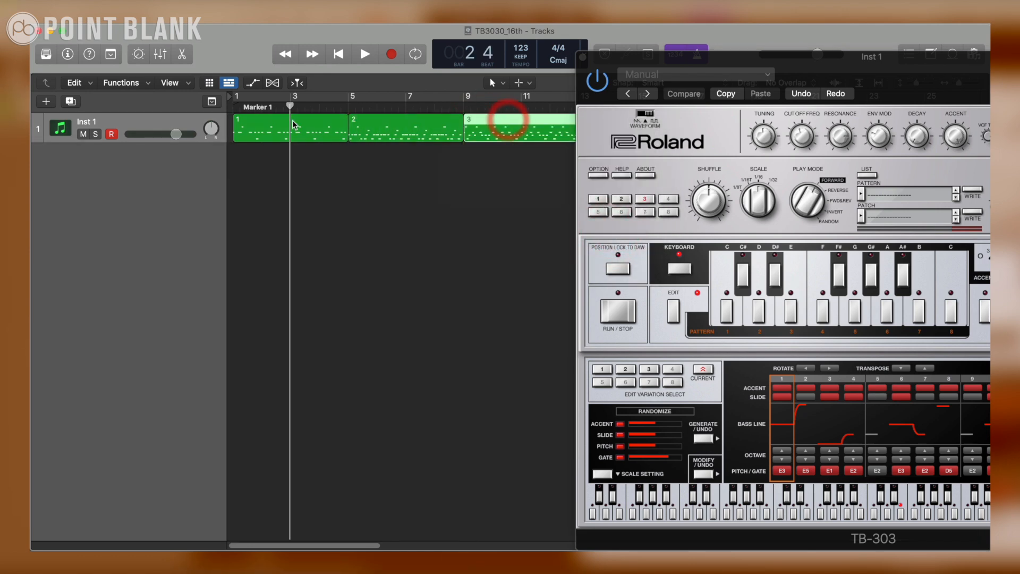
- Examine the notes of all three pattern regions in the Piano Roll, and close the TB-303 window and the editor
{"action": "left_click", "coordinate": [313, 127]}
{"action": "left_click", "coordinate": [357, 125], "text": "shift"}
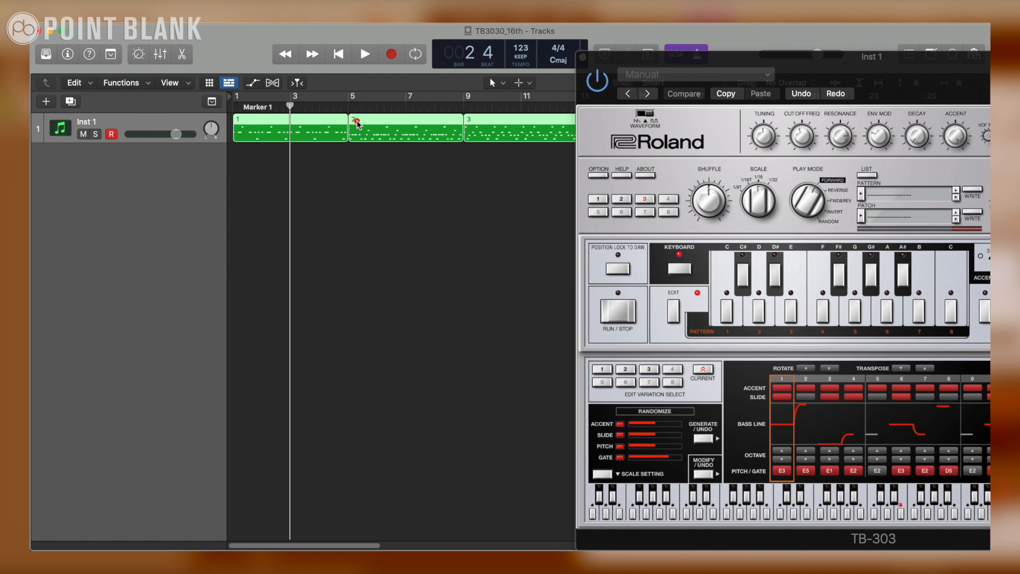
{"action": "double_click", "coordinate": [357, 125]}
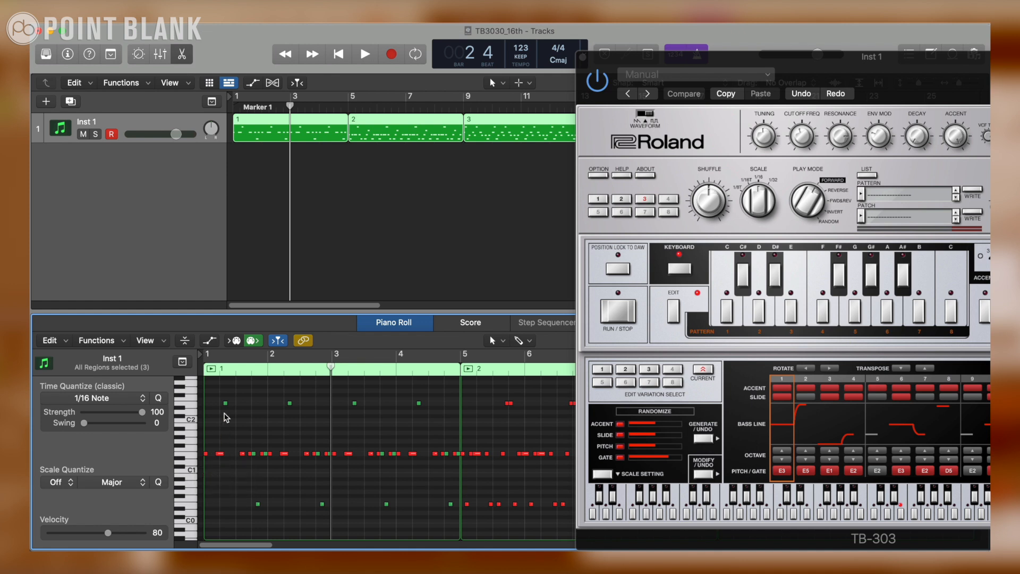
{"action": "left_click", "coordinate": [583, 57]}
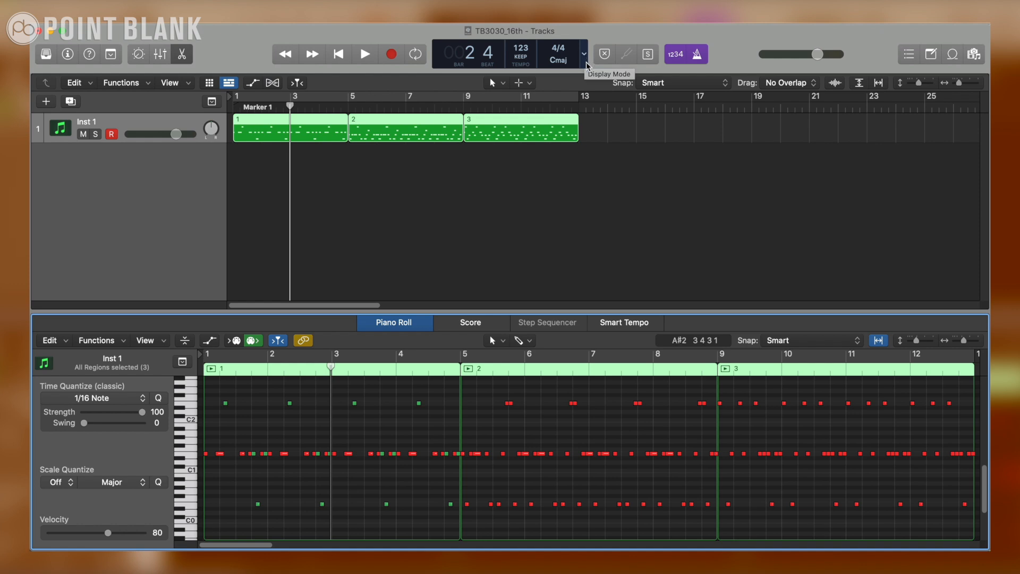
{"action": "key", "text": "e"}
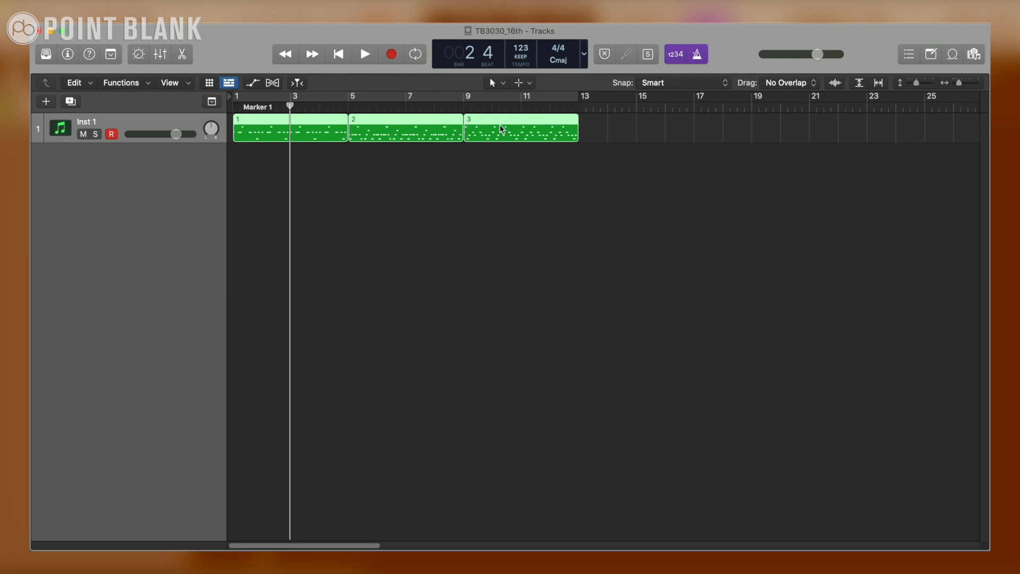
- Add a Bus 1 send to the Inst 1 channel and insert ChromaVerb on its aux channel
{"action": "key", "text": "i"}
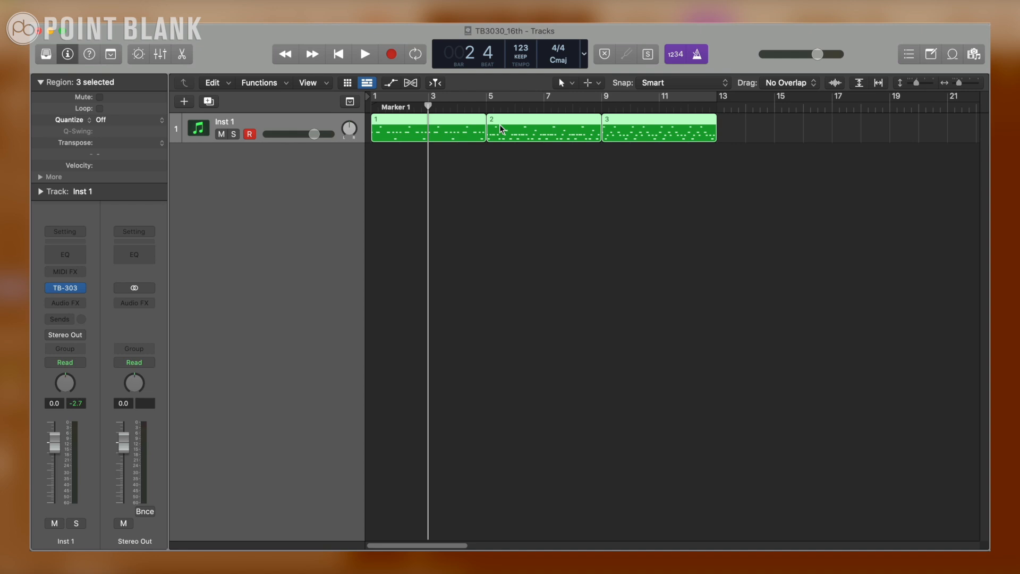
{"action": "left_click", "coordinate": [71, 319]}
{"action": "mouse_move", "coordinate": [73, 335]}
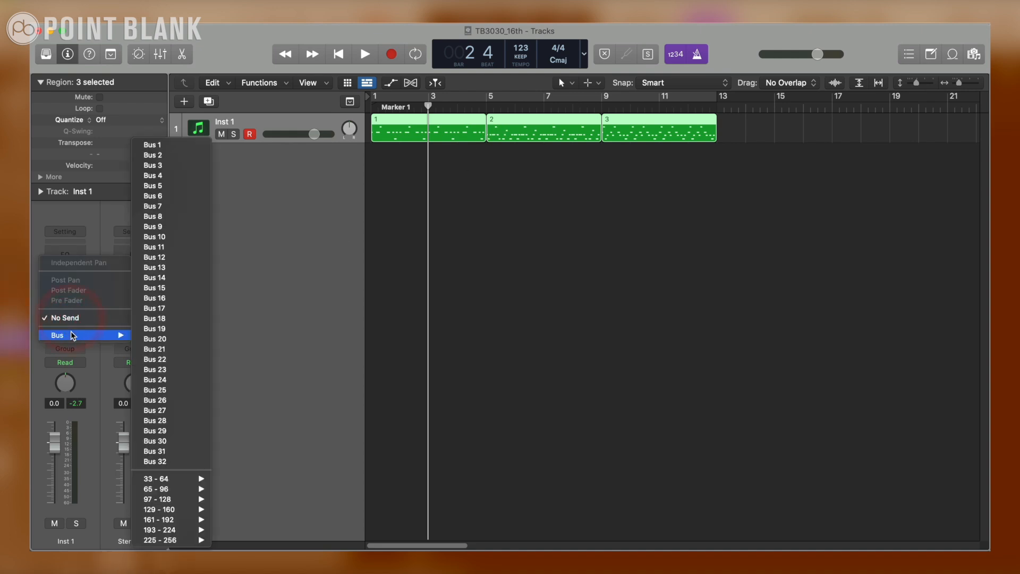
{"action": "left_click", "coordinate": [190, 146]}
{"action": "left_click", "coordinate": [136, 301]}
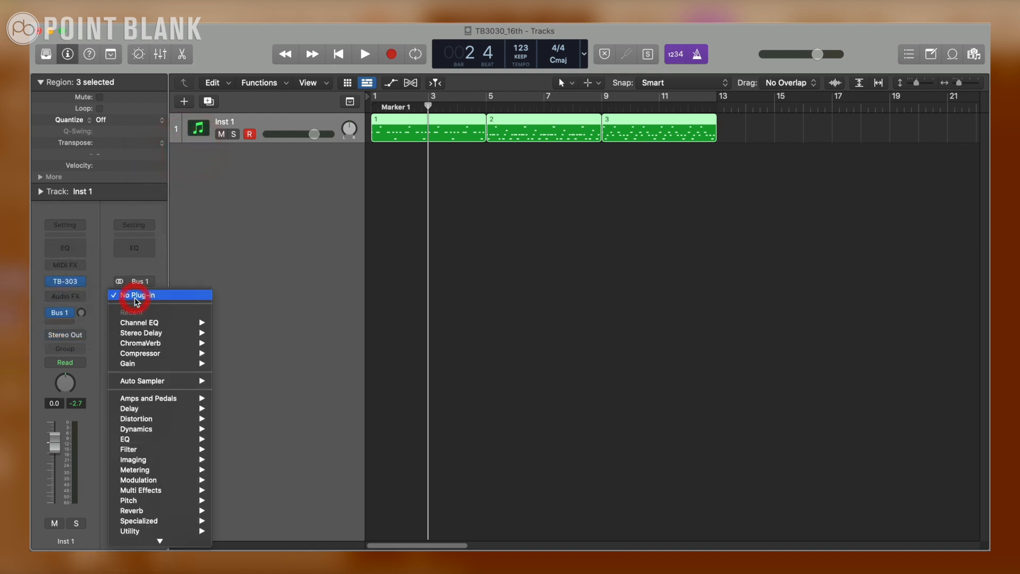
{"action": "mouse_move", "coordinate": [158, 344]}
{"action": "left_click", "coordinate": [245, 344]}
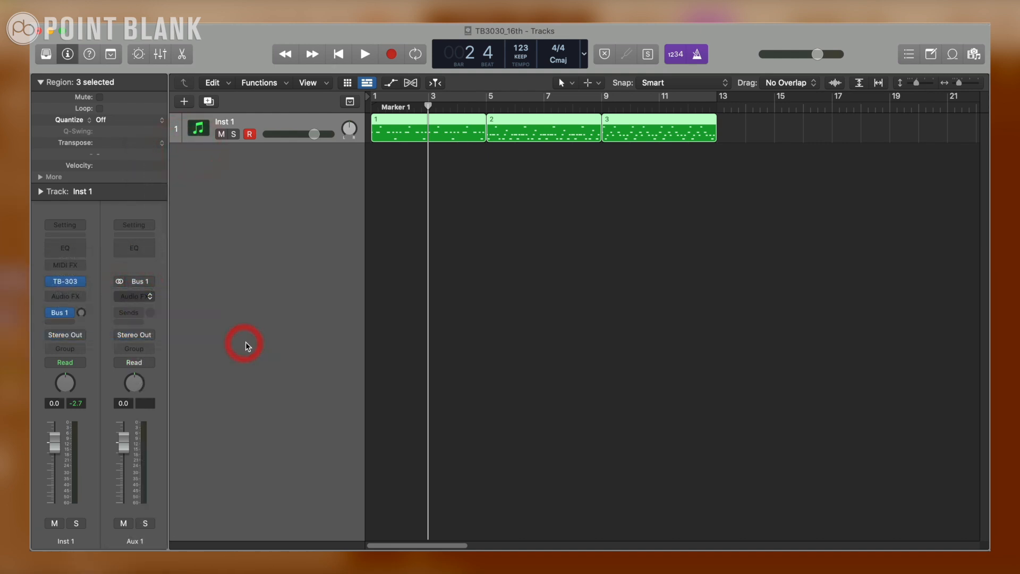
- Turn on the cycle over bars 1 to 13 and load ChromaVerb's Amp Room preset
{"action": "left_click", "coordinate": [401, 98]}
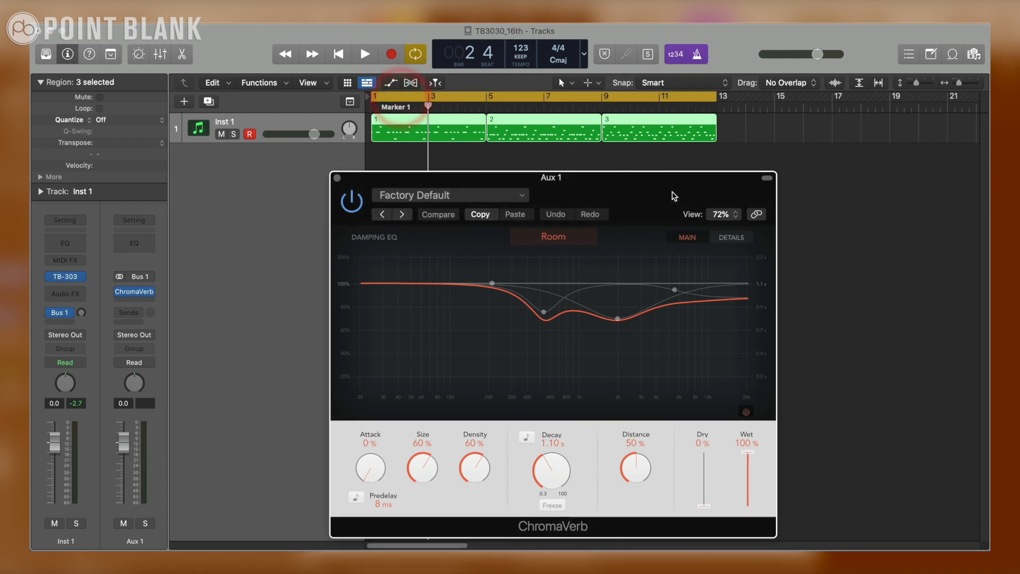
{"action": "left_click_drag", "start_coordinate": [659, 178], "coordinate": [643, 160]}
{"action": "left_click", "coordinate": [485, 183]}
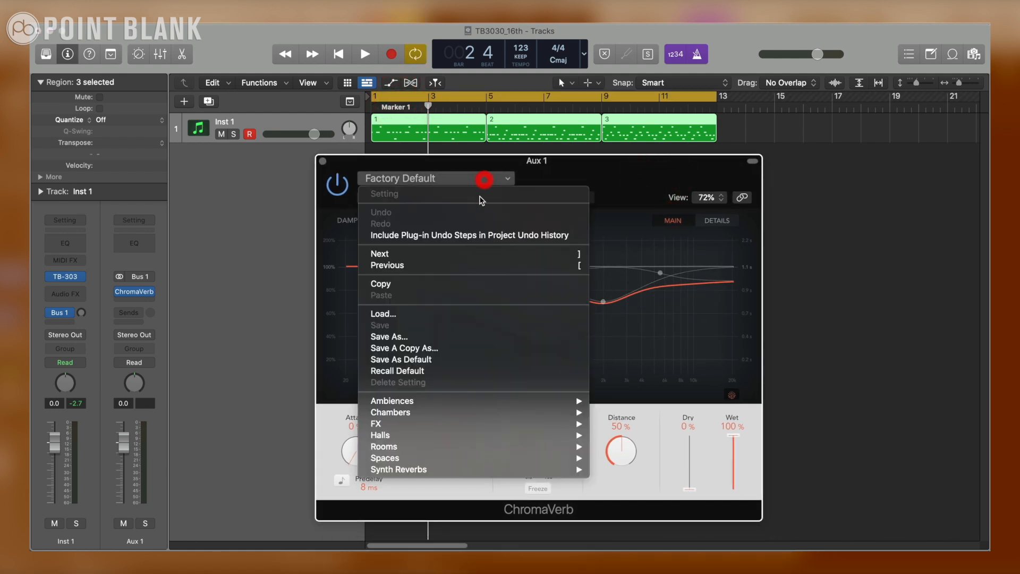
{"action": "mouse_move", "coordinate": [393, 451]}
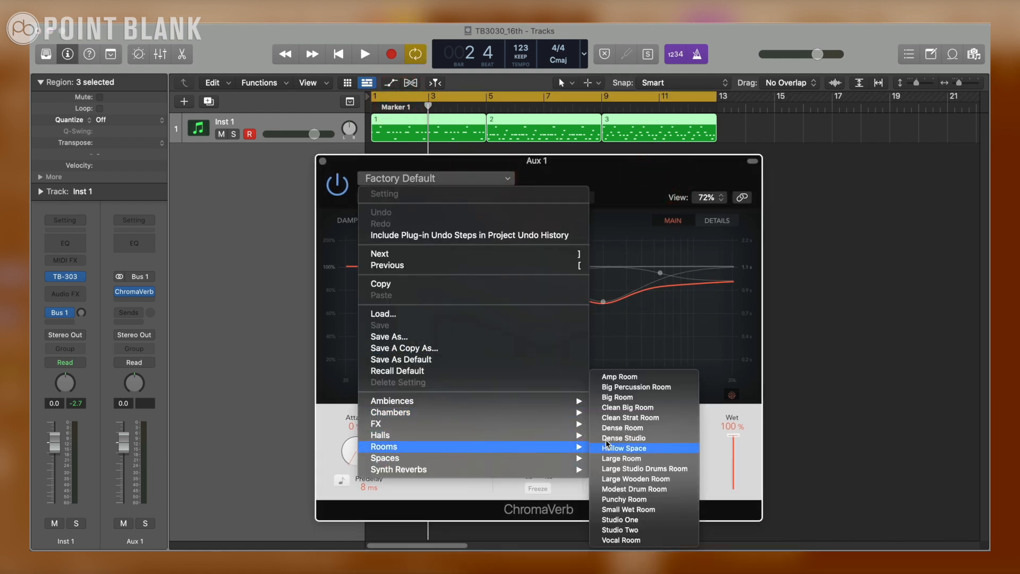
{"action": "left_click", "coordinate": [635, 313]}
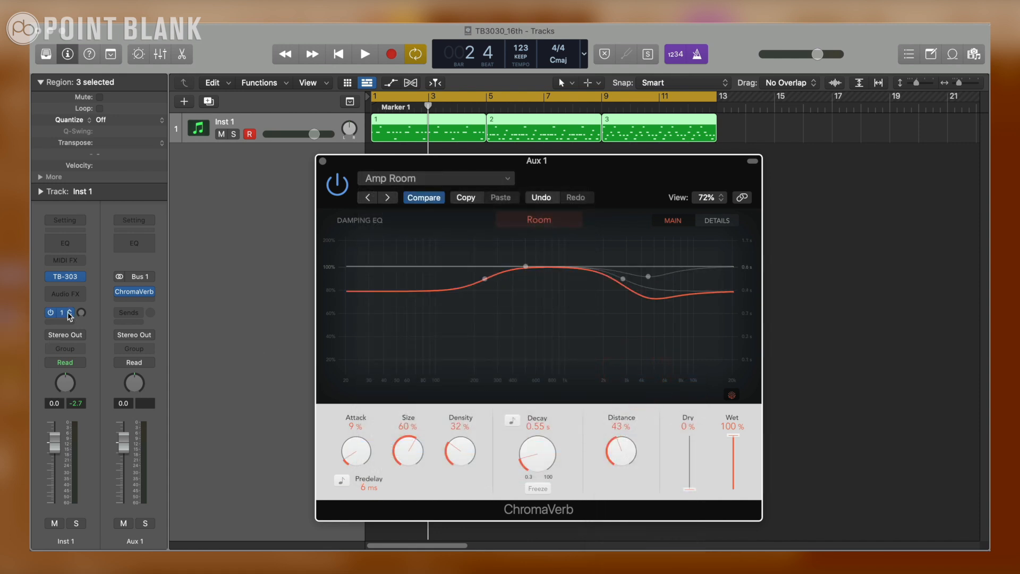
- During playback, set the ChromaVerb decay to 0.64 s and the Bus 1 send level to -20.1, and close the reverb
{"action": "left_click_drag", "start_coordinate": [80, 310], "coordinate": [79, 286]}
{"action": "key", "text": "space"}
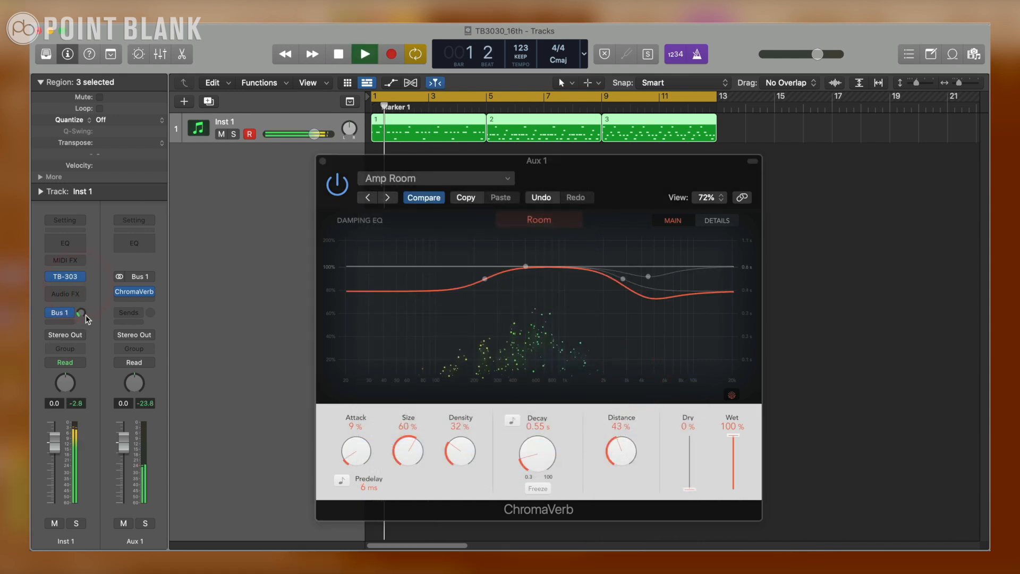
{"action": "left_click_drag", "start_coordinate": [524, 451], "coordinate": [523, 441]}
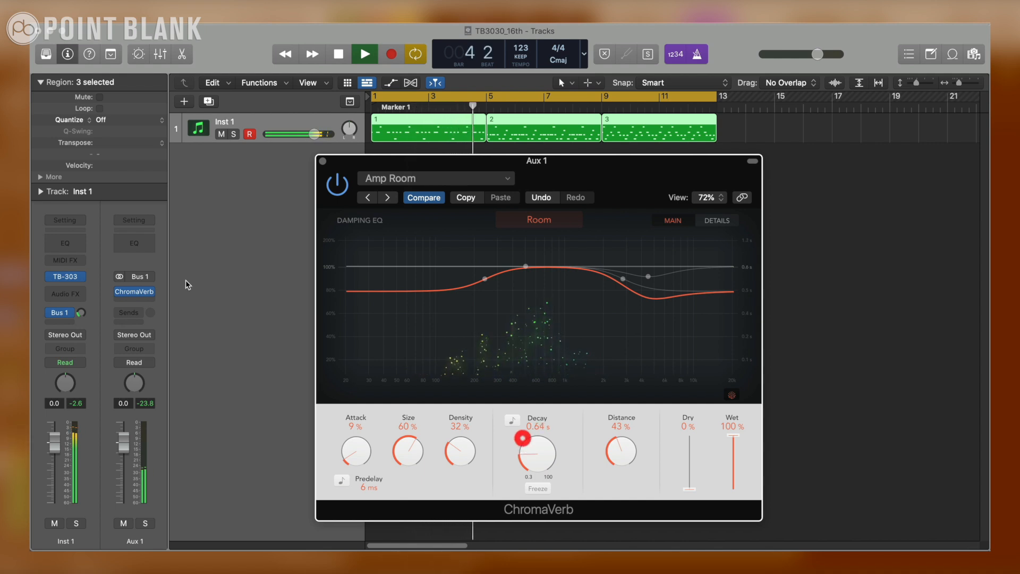
{"action": "mouse_move", "coordinate": [80, 314]}
{"action": "left_mouse_down"}
{"action": "mouse_move", "coordinate": [76, 302]}
{"action": "mouse_move", "coordinate": [75, 311]}
{"action": "left_mouse_up"}
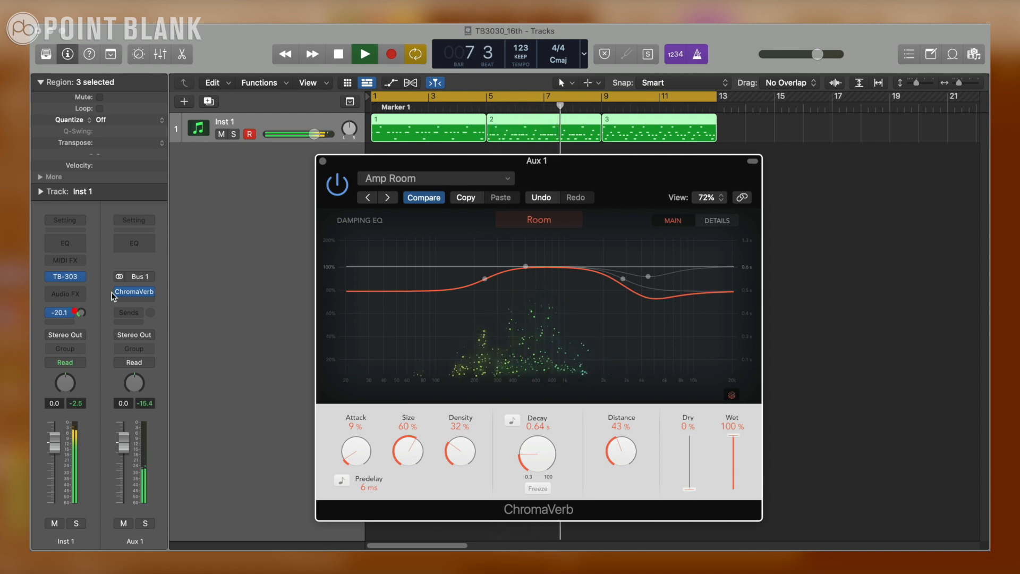
{"action": "key", "text": "space"}
{"action": "left_click", "coordinate": [322, 160]}
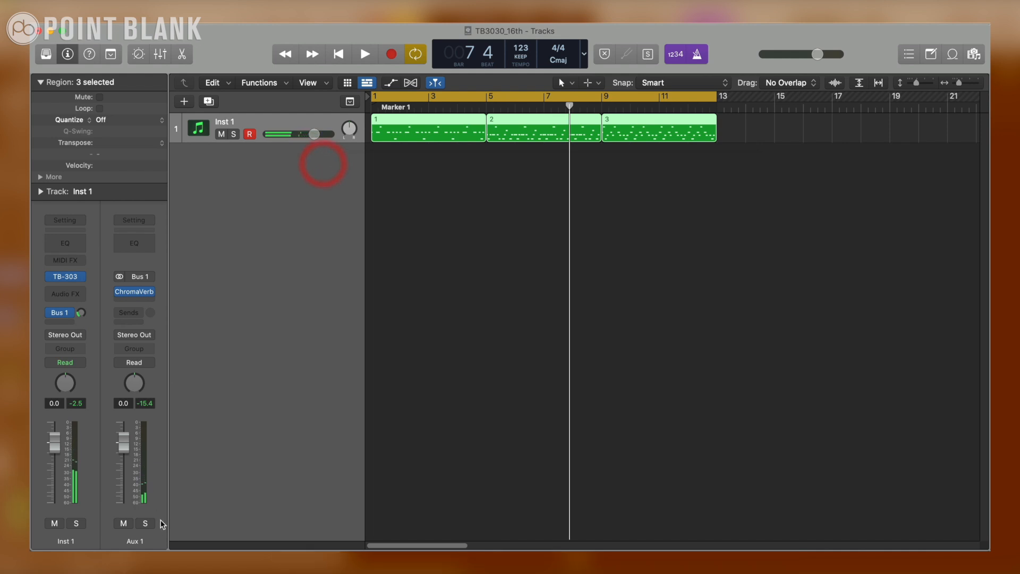
- Rename the Aux 1 channel as ChromaVerb
{"action": "left_click", "coordinate": [143, 537]}
{"action": "double_click", "coordinate": [144, 539]}
{"action": "type", "text": "c"}
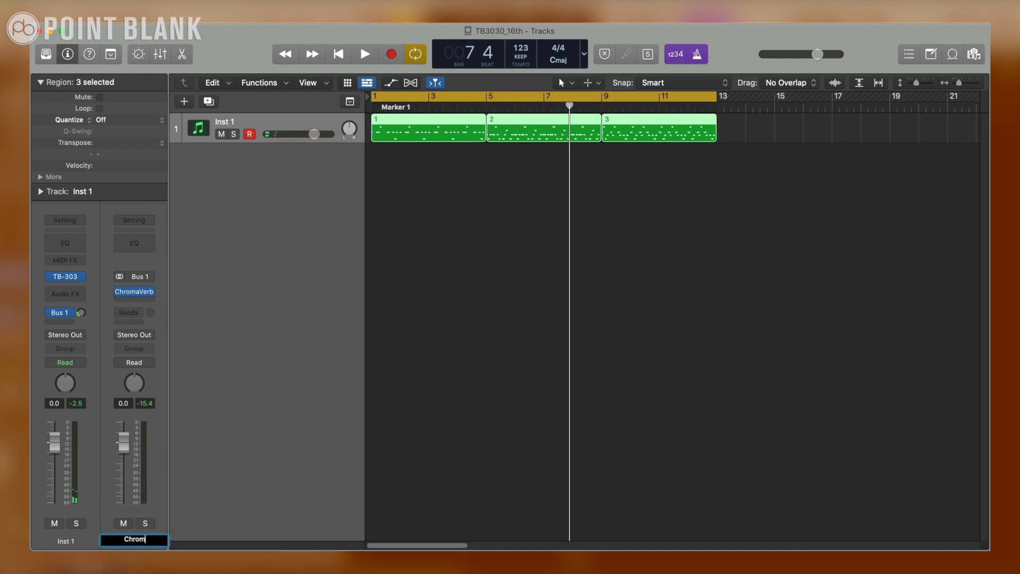
{"action": "key", "text": "Return"}
- Add a Bus 2 send to the Inst 1 channel and insert Stereo Delay on its aux channel
{"action": "left_click", "coordinate": [73, 321]}
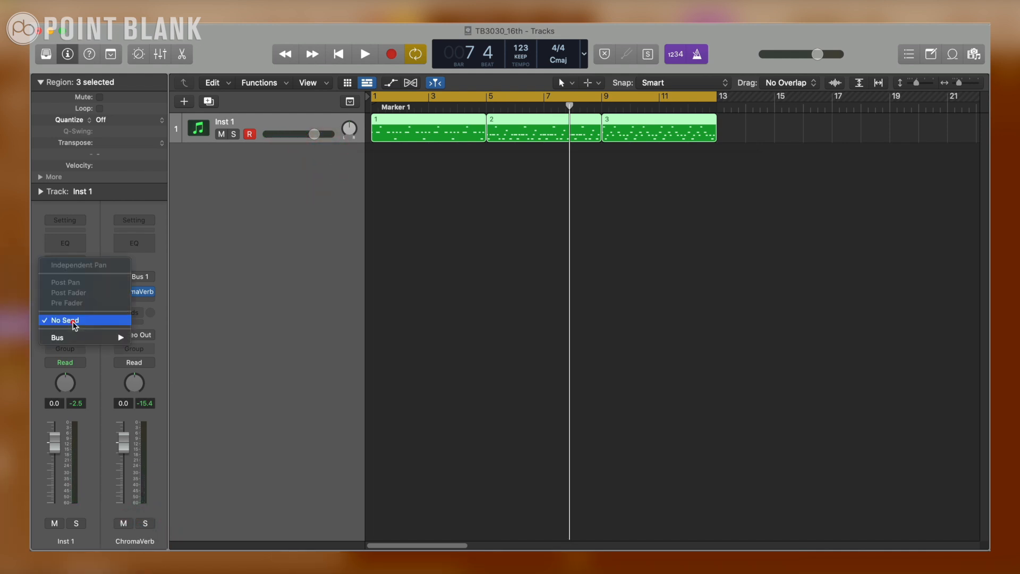
{"action": "mouse_move", "coordinate": [75, 337]}
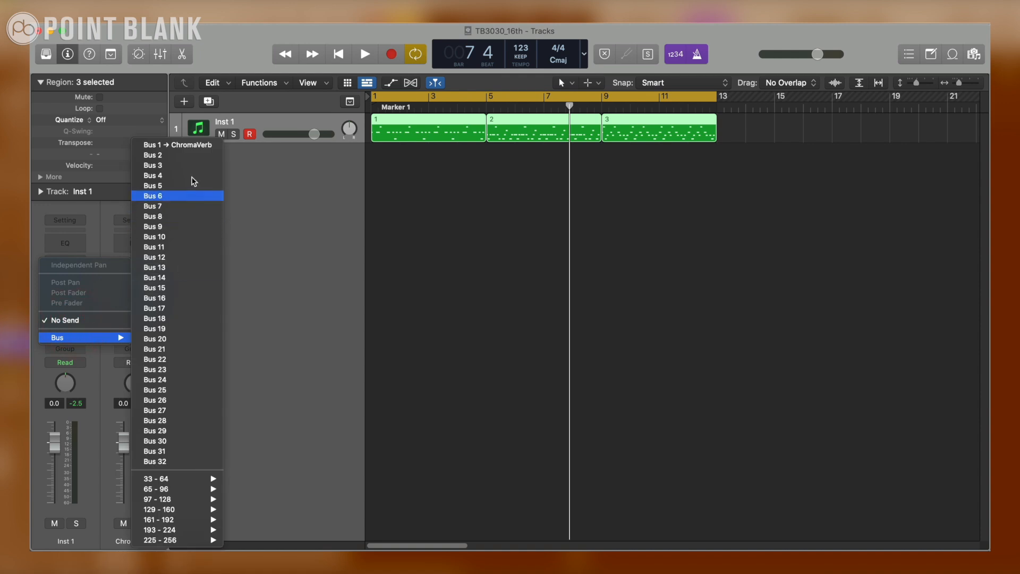
{"action": "left_click", "coordinate": [195, 155]}
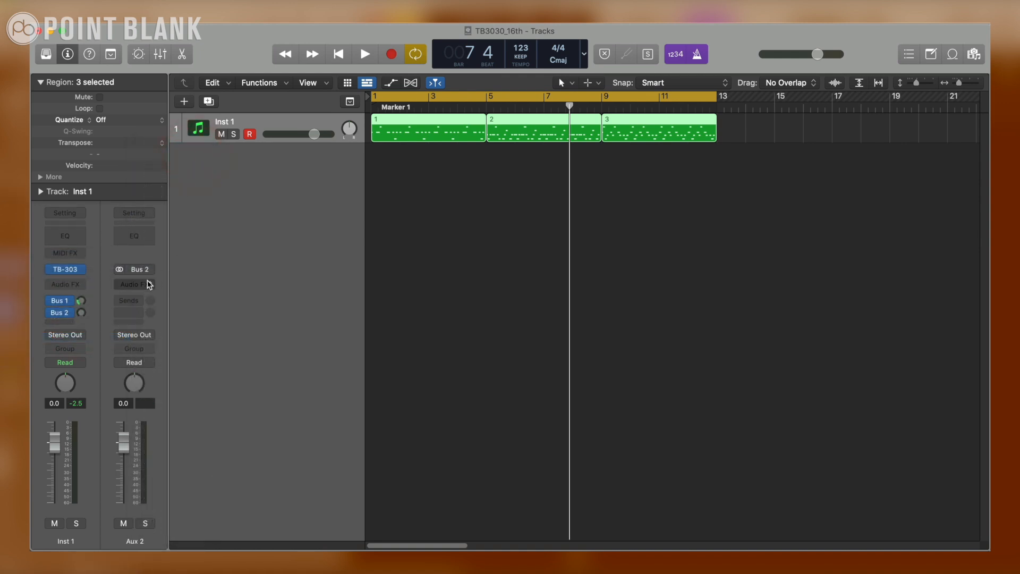
{"action": "left_click", "coordinate": [149, 285]}
{"action": "mouse_move", "coordinate": [154, 331]}
{"action": "left_click", "coordinate": [218, 332]}
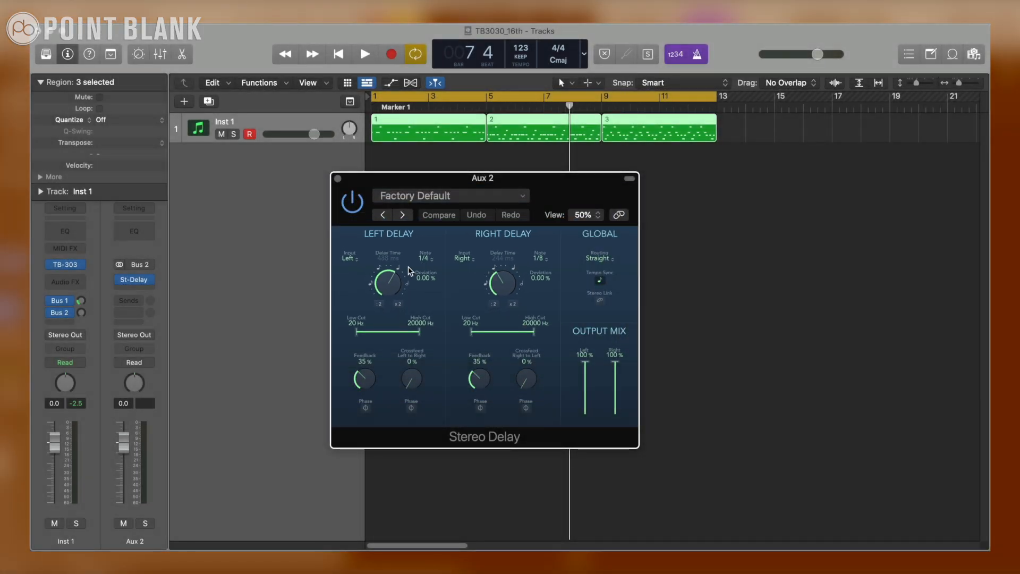
- Raise the Bus 2 send level during playback, stop the transport and close the Stereo Delay window
{"action": "key", "text": "space"}
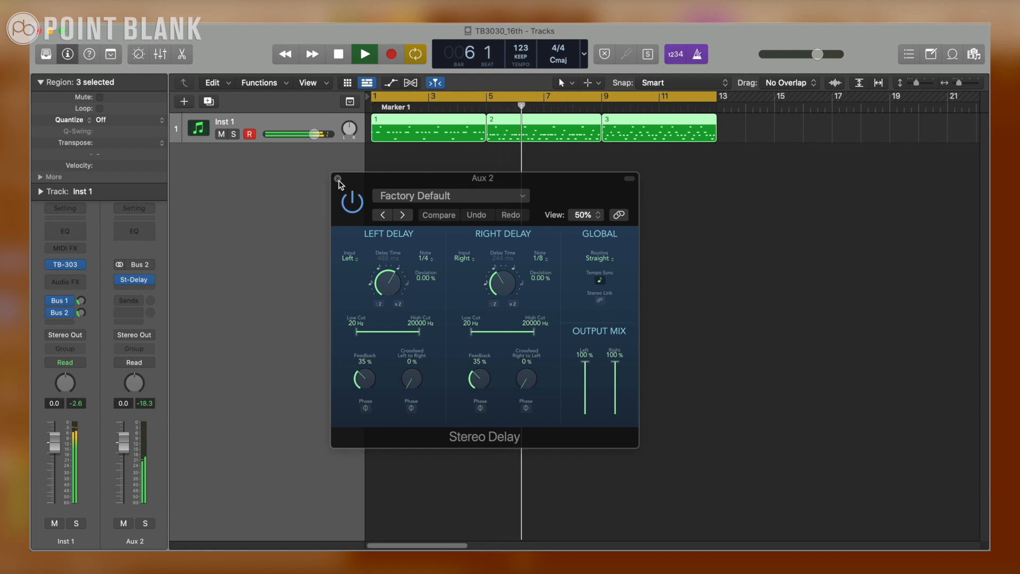
{"action": "key", "text": "space"}
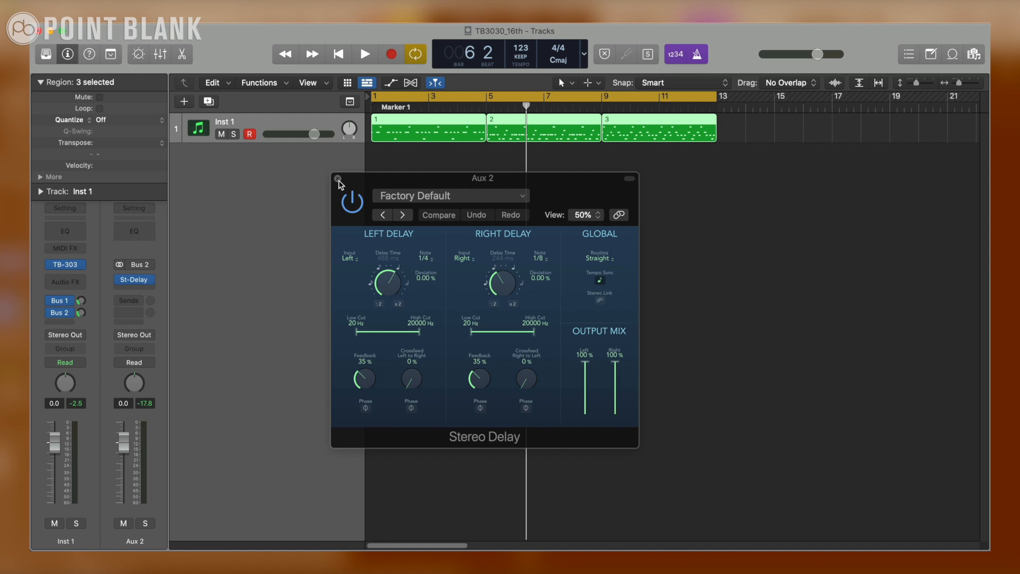
{"action": "left_click", "coordinate": [338, 180]}
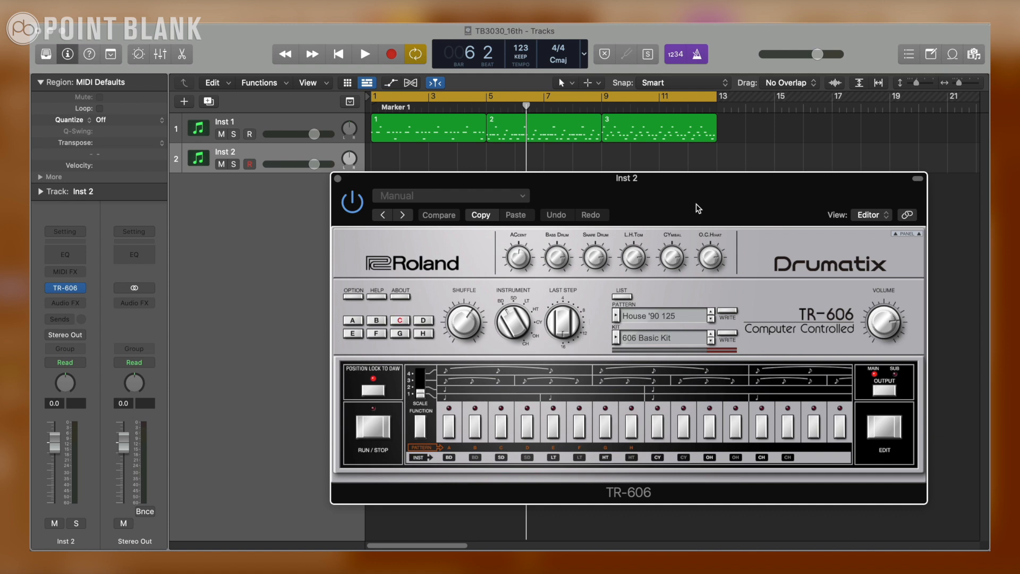
- Load the Lo-Fi Pop kit in the TR-606 on Inst 2 and audition its bass drum
{"action": "left_click_drag", "start_coordinate": [697, 211], "coordinate": [628, 153]}
{"action": "left_click", "coordinate": [579, 280]}
{"action": "mouse_move", "coordinate": [587, 298]}
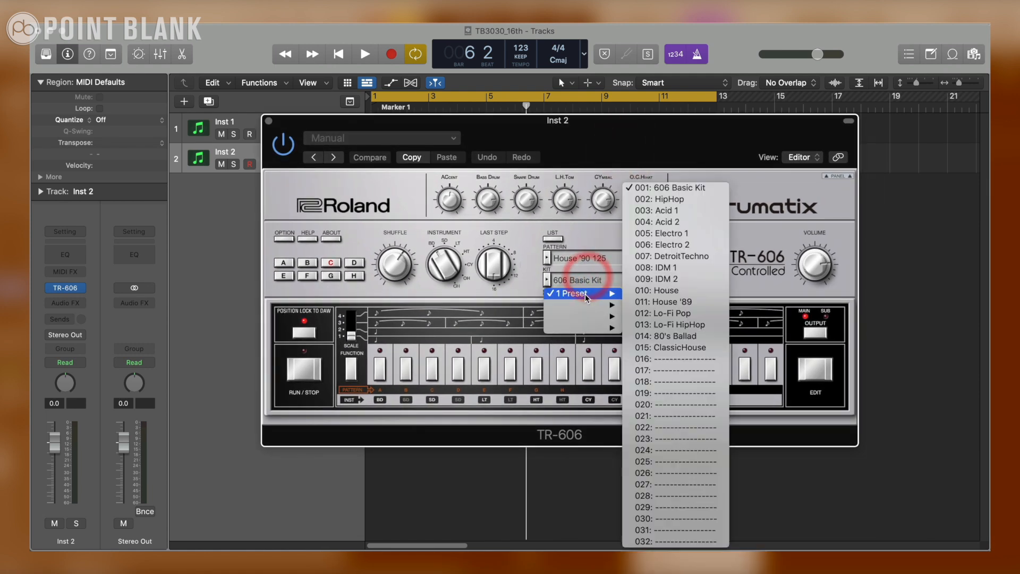
{"action": "left_click", "coordinate": [702, 314]}
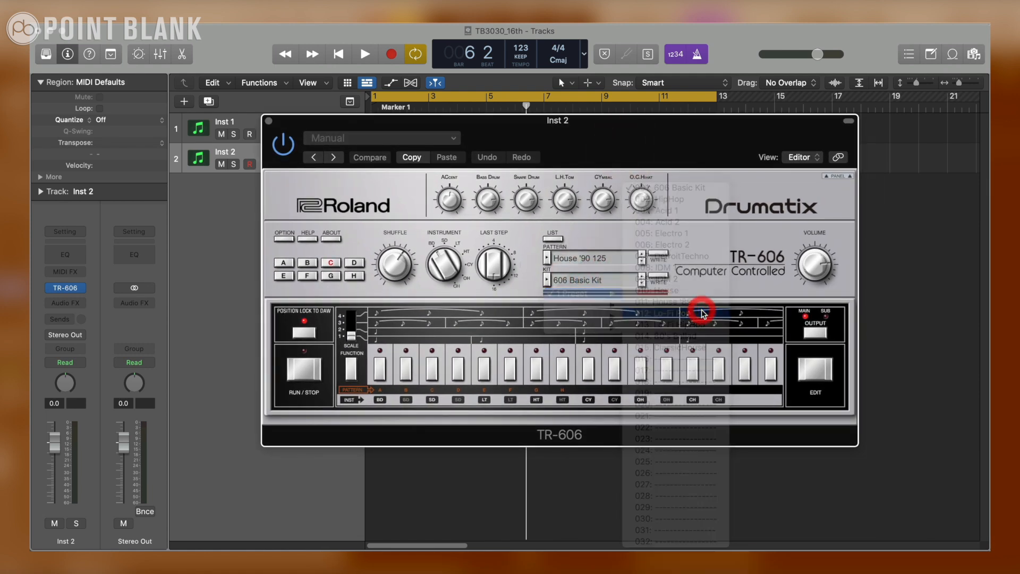
{"action": "left_click", "coordinate": [379, 372]}
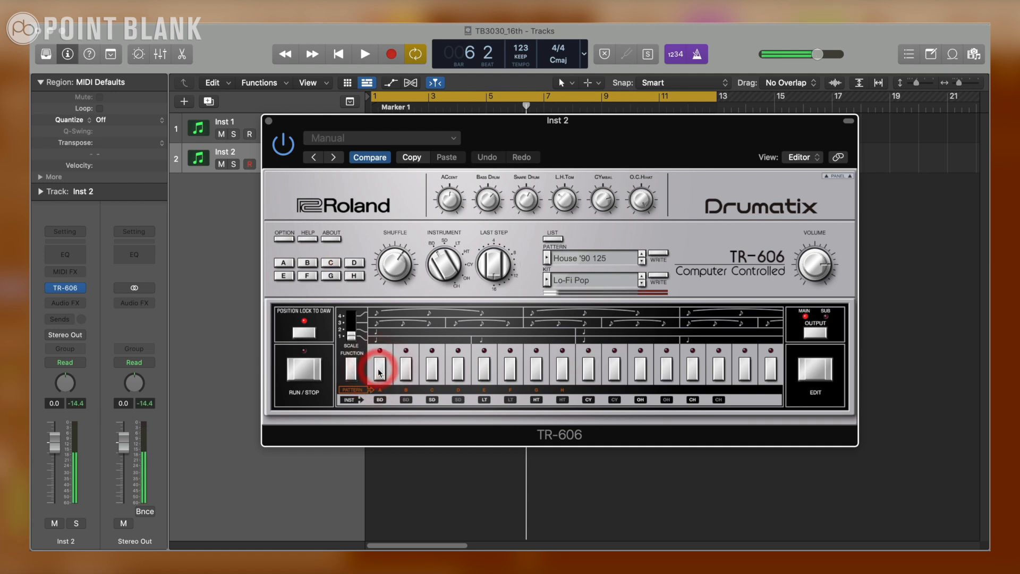
- Select an empty pattern slot in the TR-606 and open its step editor with the whole grid in view
{"action": "left_click", "coordinate": [601, 258]}
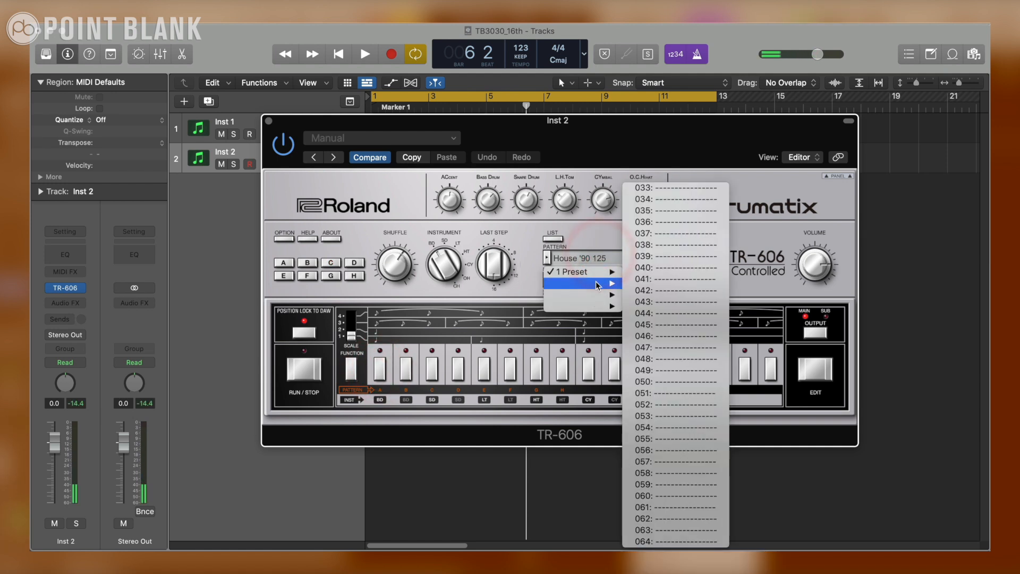
{"action": "left_click", "coordinate": [711, 265]}
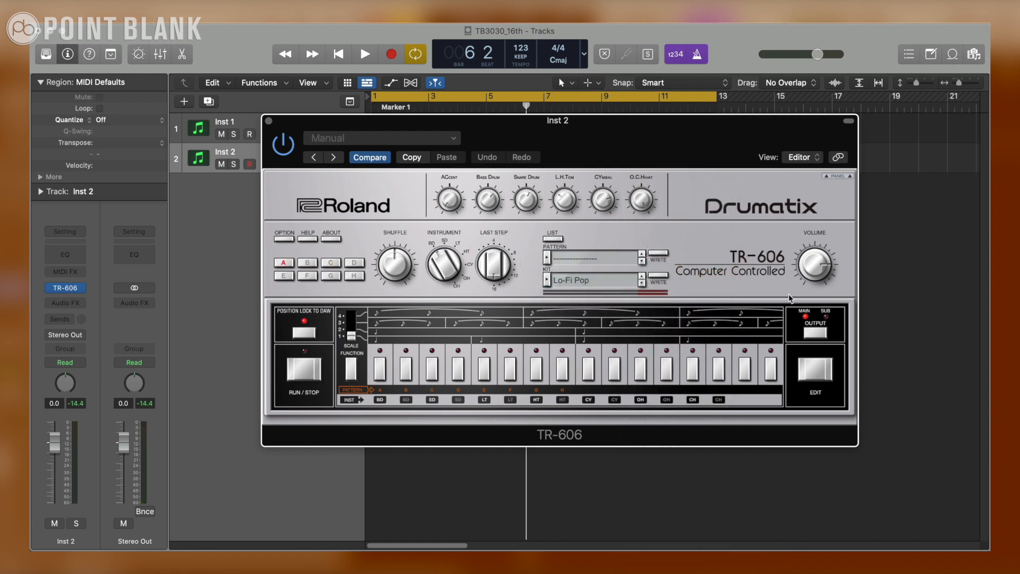
{"action": "left_click", "coordinate": [815, 370]}
{"action": "left_click_drag", "start_coordinate": [733, 142], "coordinate": [732, 50]}
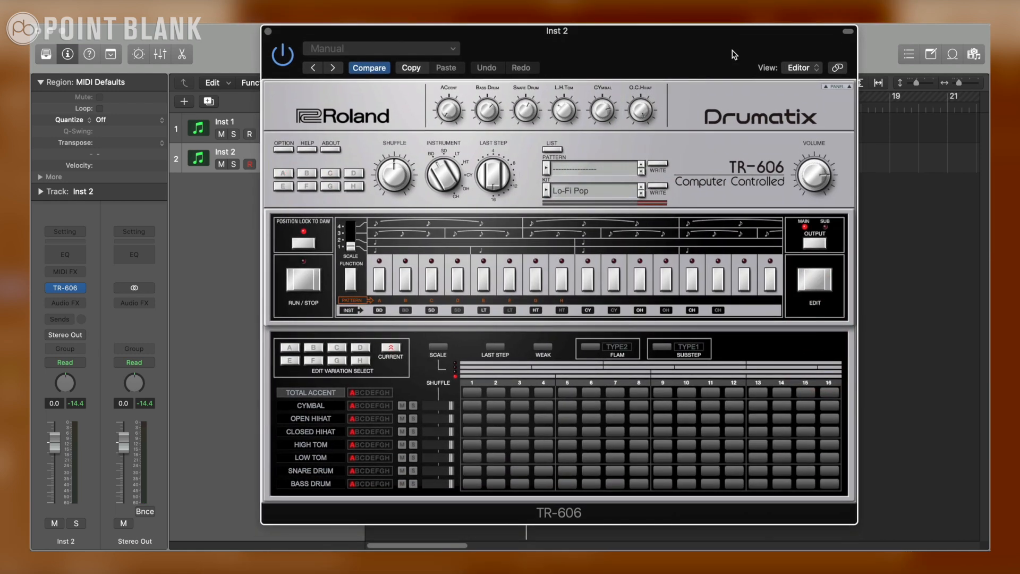
- Program the bass drum on steps 1, 5, 9 and 13, run the pattern, and add a weak hit on step 15
{"action": "left_click", "coordinate": [472, 483]}
{"action": "left_click", "coordinate": [567, 483]}
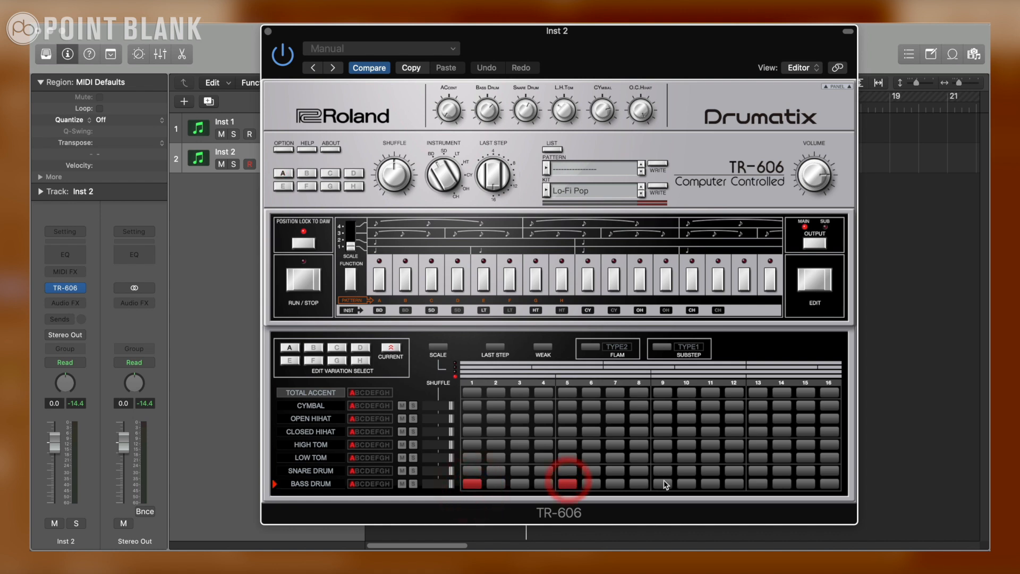
{"action": "left_click", "coordinate": [663, 482]}
{"action": "left_click", "coordinate": [663, 482]}
{"action": "left_click", "coordinate": [758, 483]}
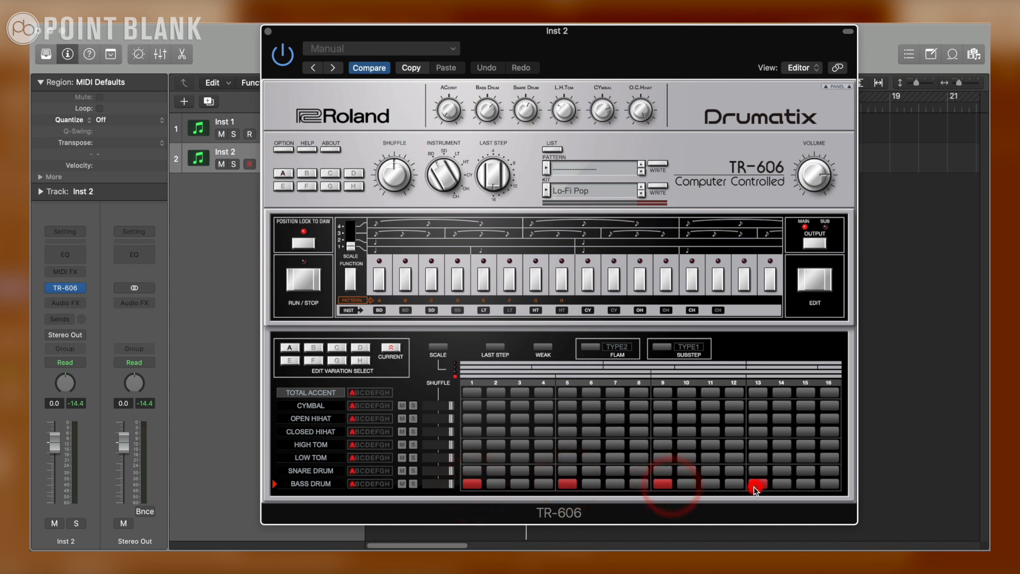
{"action": "left_click", "coordinate": [302, 279]}
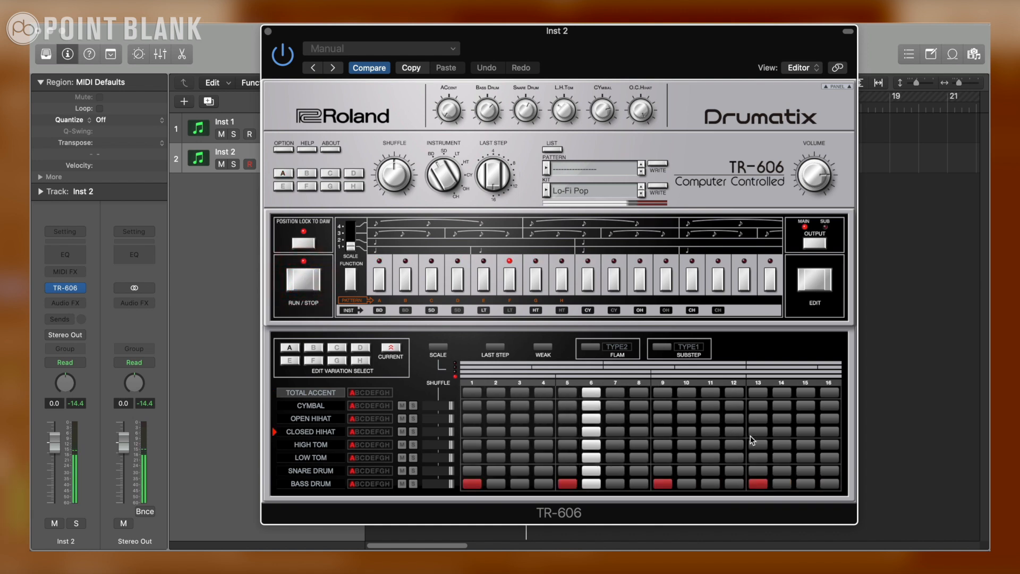
{"action": "left_click", "coordinate": [805, 484]}
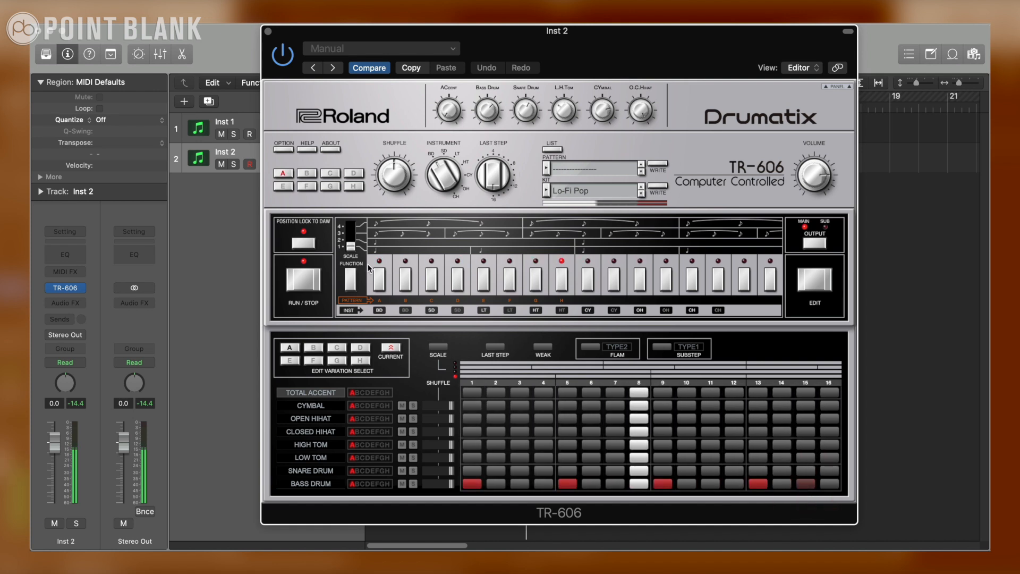
- Stop the pattern, fill all 16 closed hi-hat steps, and run the pattern again
{"action": "left_click", "coordinate": [315, 285]}
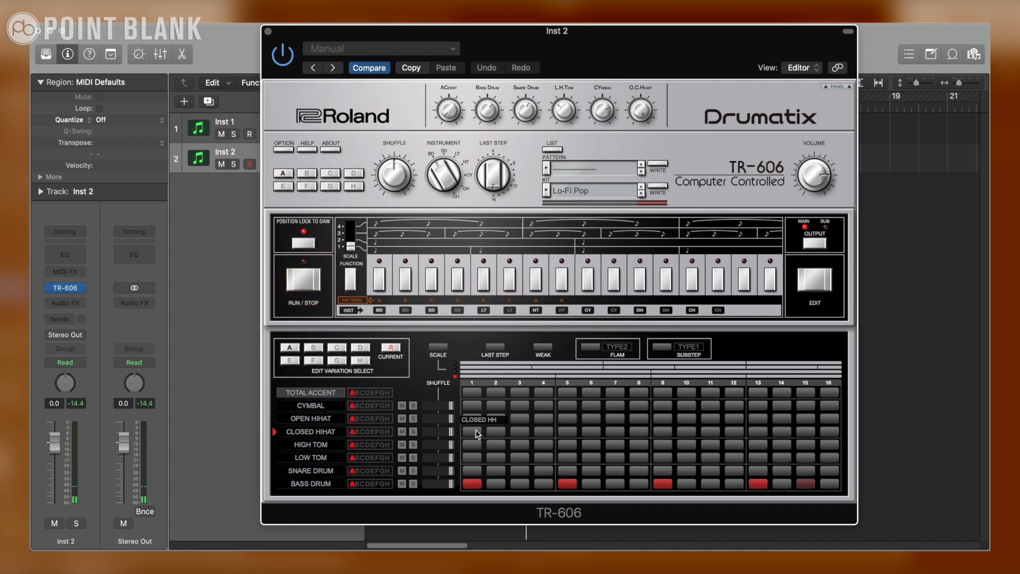
{"action": "left_click_drag", "start_coordinate": [476, 429], "coordinate": [512, 432]}
{"action": "left_click_drag", "start_coordinate": [679, 435], "coordinate": [831, 431]}
{"action": "left_click", "coordinate": [307, 292]}
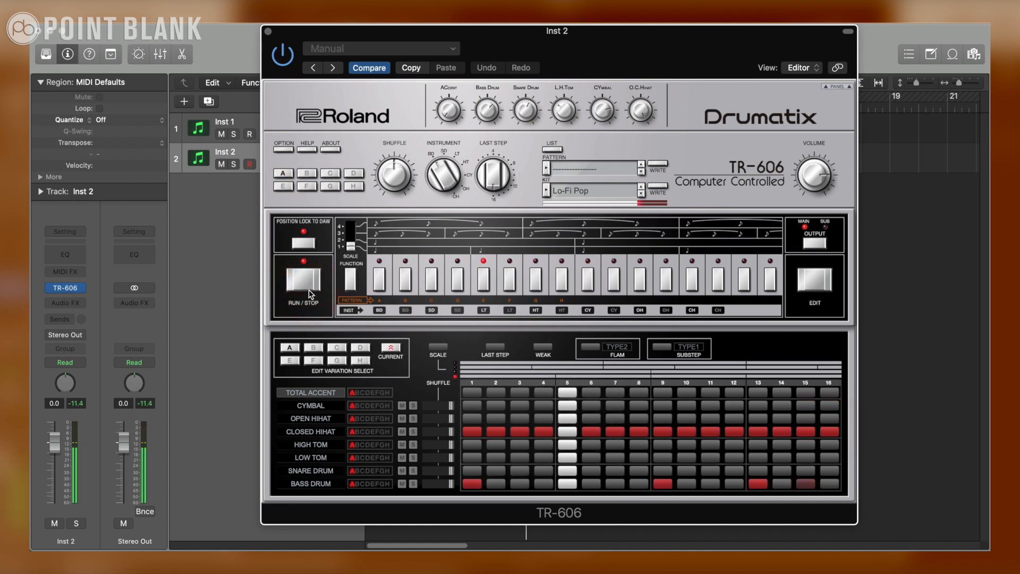
- Add total accents on steps 1, 3, 4, 5, 7, 8, 9, 11, 12, 13, 15 and 16
{"action": "left_click", "coordinate": [472, 392]}
{"action": "left_click", "coordinate": [519, 392]}
{"action": "left_click", "coordinate": [544, 392]}
{"action": "left_click", "coordinate": [613, 392]}
{"action": "left_click", "coordinate": [634, 394]}
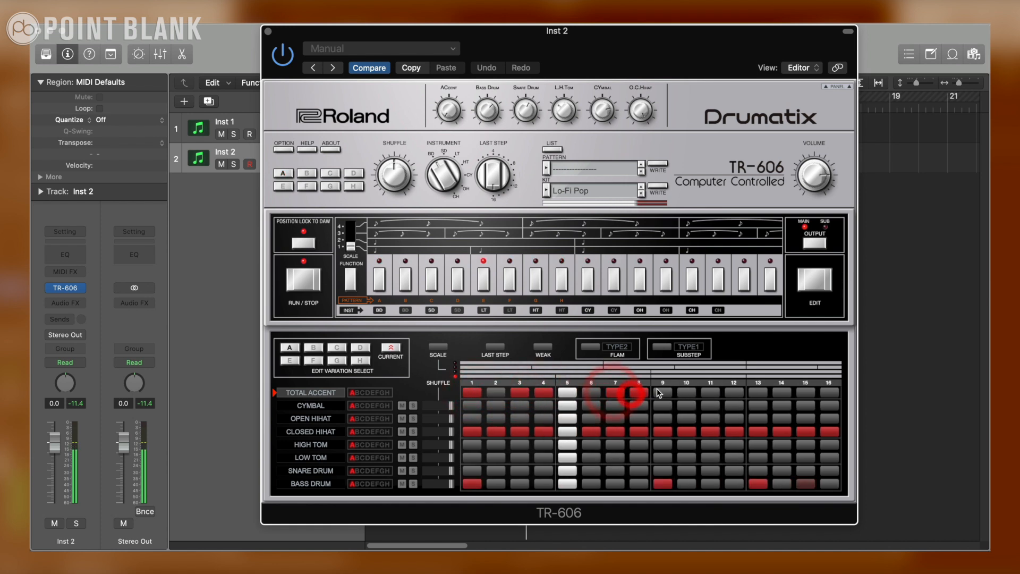
{"action": "left_click", "coordinate": [660, 393]}
{"action": "left_click", "coordinate": [569, 394]}
{"action": "left_click", "coordinate": [751, 394]}
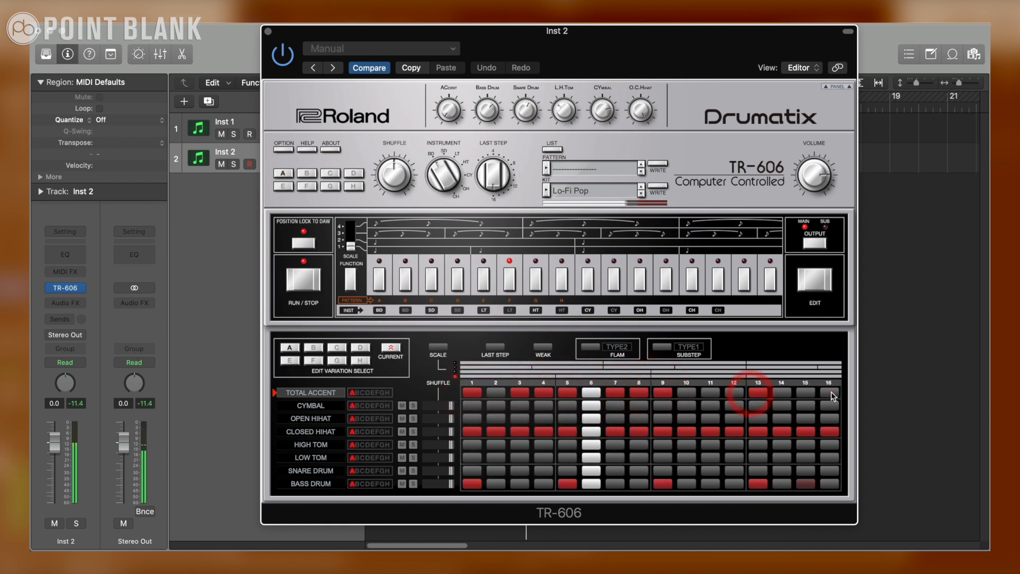
{"action": "left_click", "coordinate": [805, 392]}
{"action": "left_click", "coordinate": [829, 392]}
{"action": "left_click", "coordinate": [686, 394]}
{"action": "left_click", "coordinate": [710, 394]}
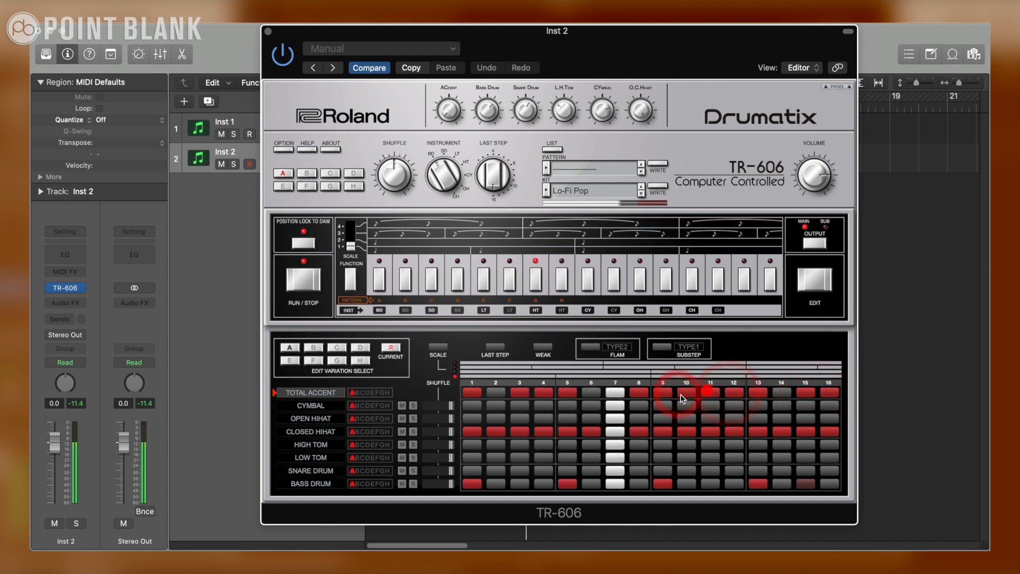
{"action": "left_click", "coordinate": [685, 394]}
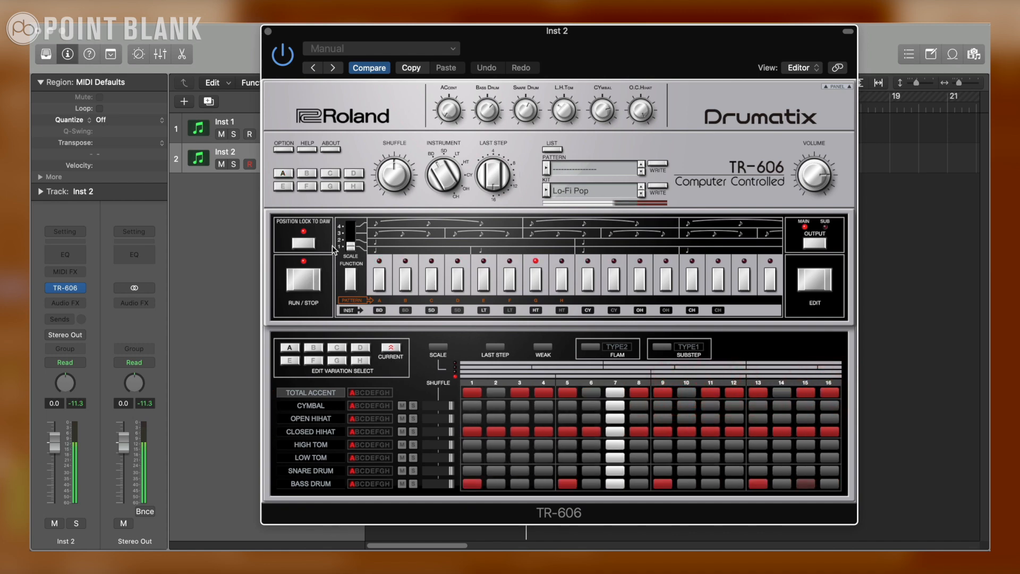
- Set the Accent level to 126 while the pattern plays, and stop the pattern
{"action": "mouse_move", "coordinate": [452, 111]}
{"action": "left_click_drag", "start_coordinate": [451, 110], "coordinate": [448, 73]}
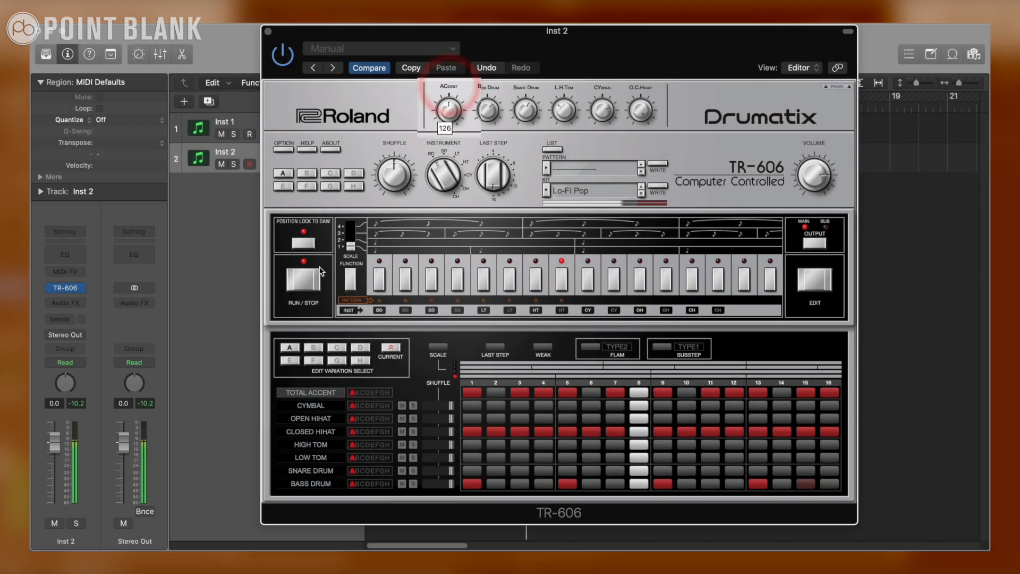
{"action": "left_click", "coordinate": [313, 277]}
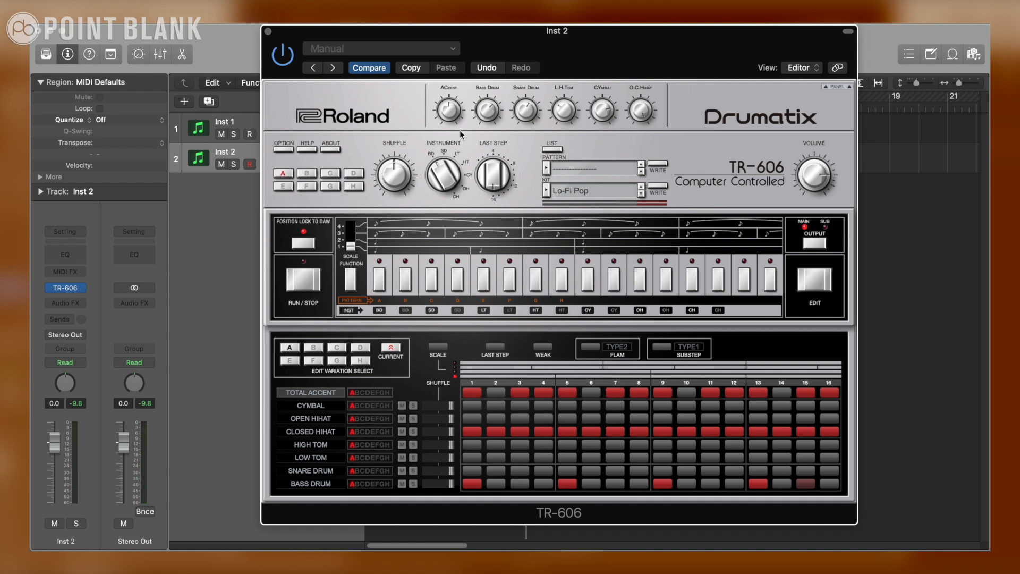
- Expand the sound controls, solo the bass drum, and set its decay to 255 while the pattern runs
{"action": "left_click", "coordinate": [840, 86]}
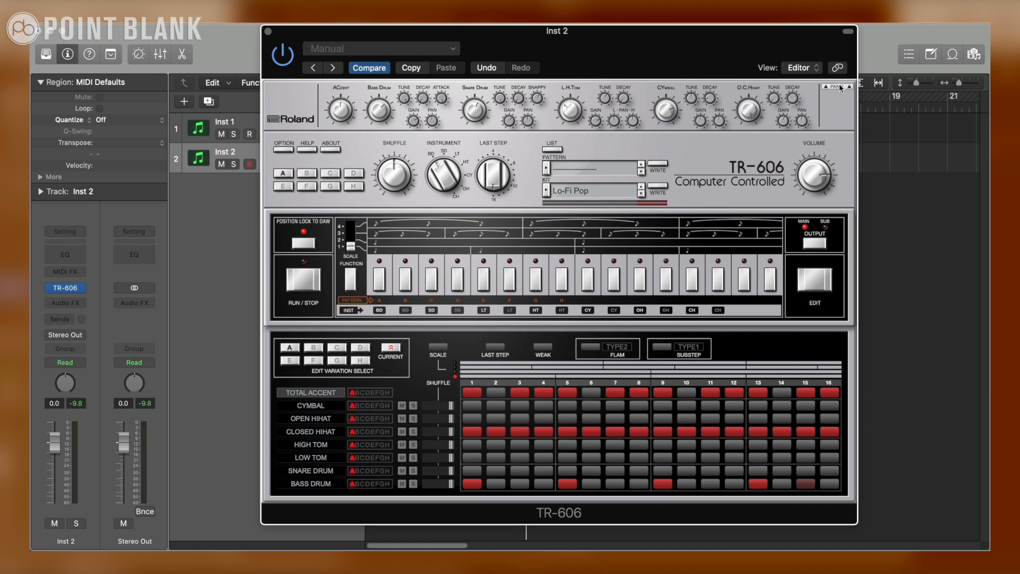
{"action": "left_click", "coordinate": [415, 484]}
{"action": "left_click", "coordinate": [303, 280]}
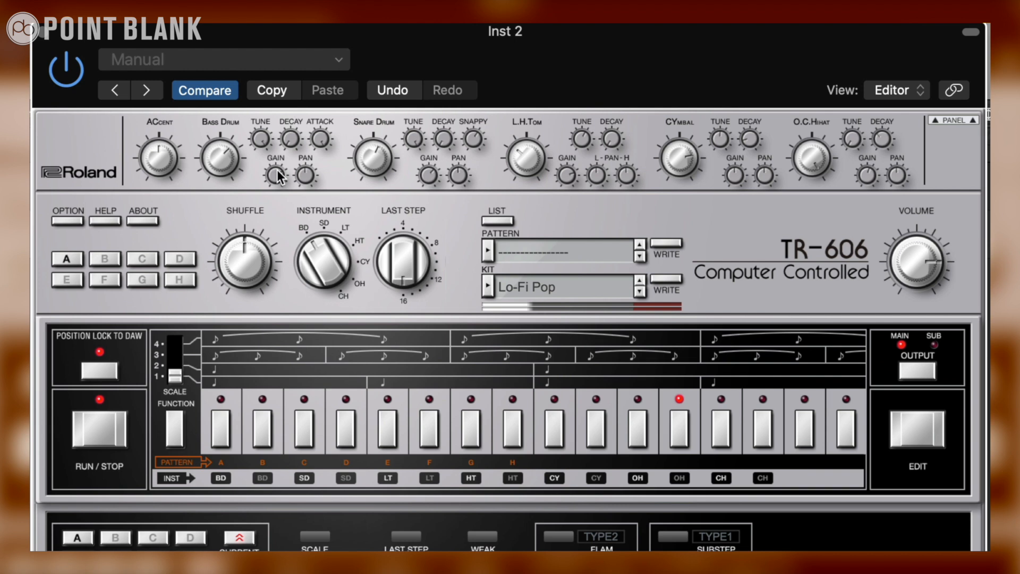
{"action": "left_click_drag", "start_coordinate": [296, 170], "coordinate": [286, 30]}
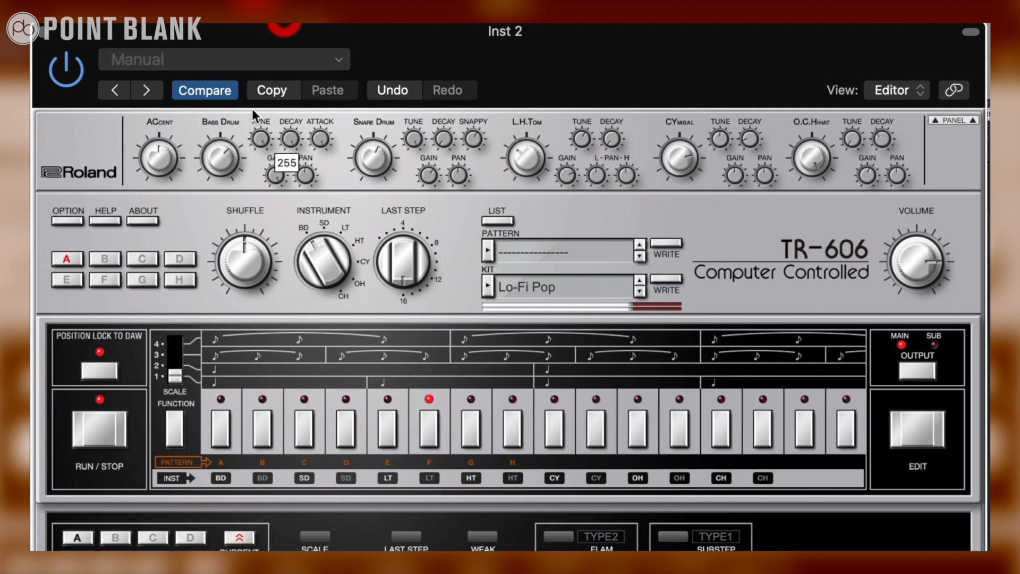
{"action": "left_click", "coordinate": [112, 431]}
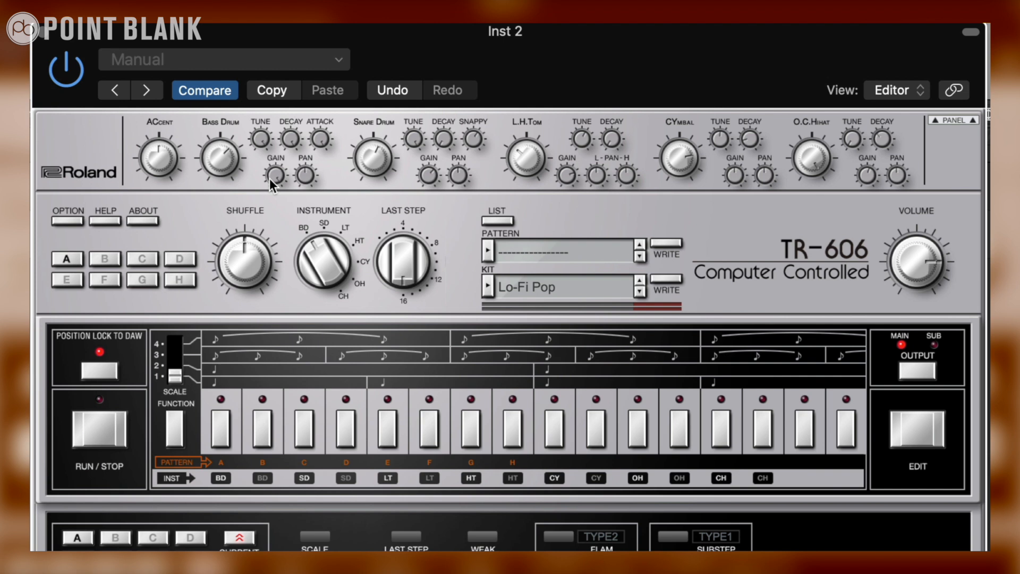
- Set the bass drum's gain to +30 and its decay to 150, and restart the pattern
{"action": "left_click_drag", "start_coordinate": [276, 174], "coordinate": [285, 214]}
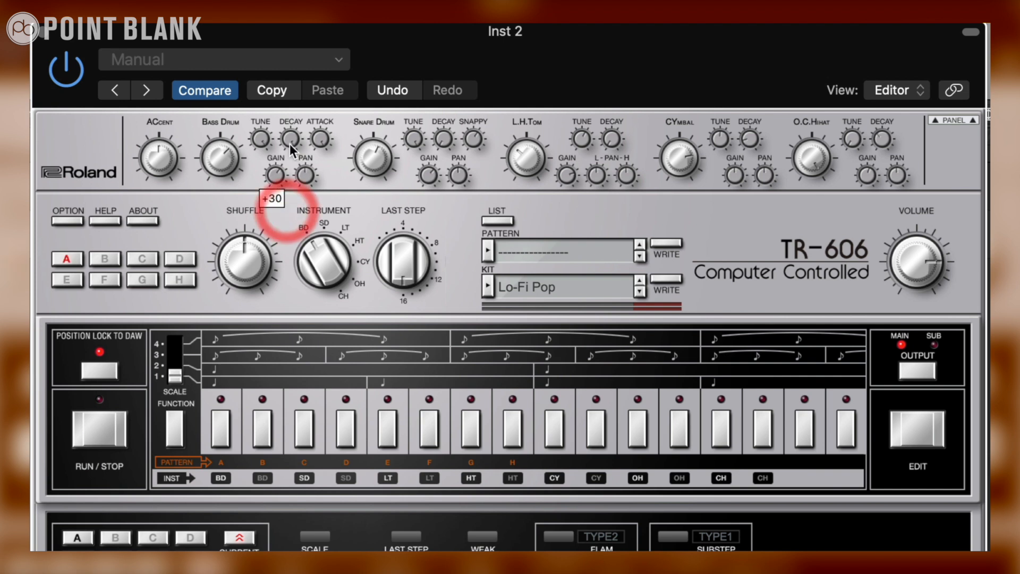
{"action": "left_click", "coordinate": [295, 184]}
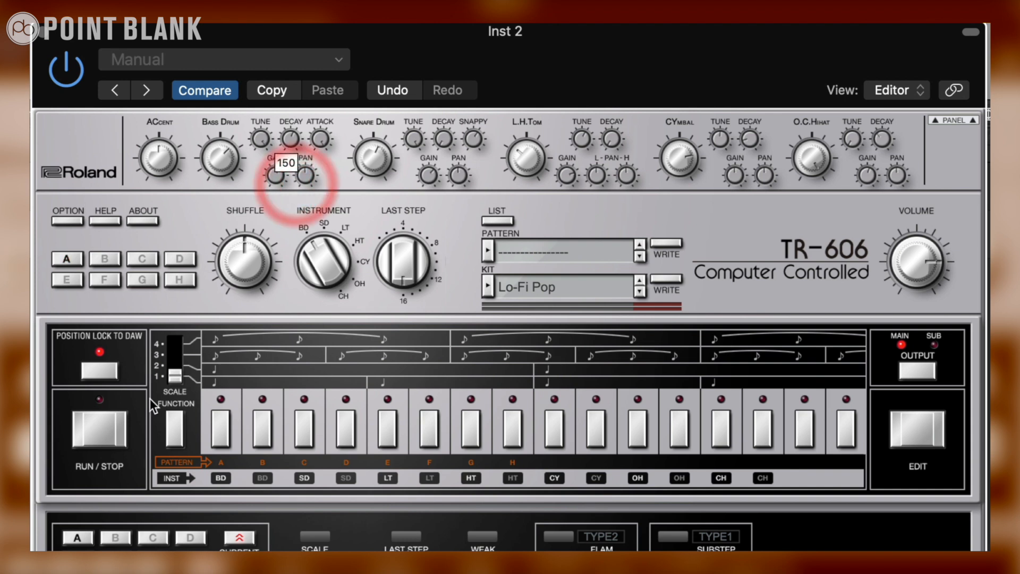
{"action": "left_click", "coordinate": [124, 412]}
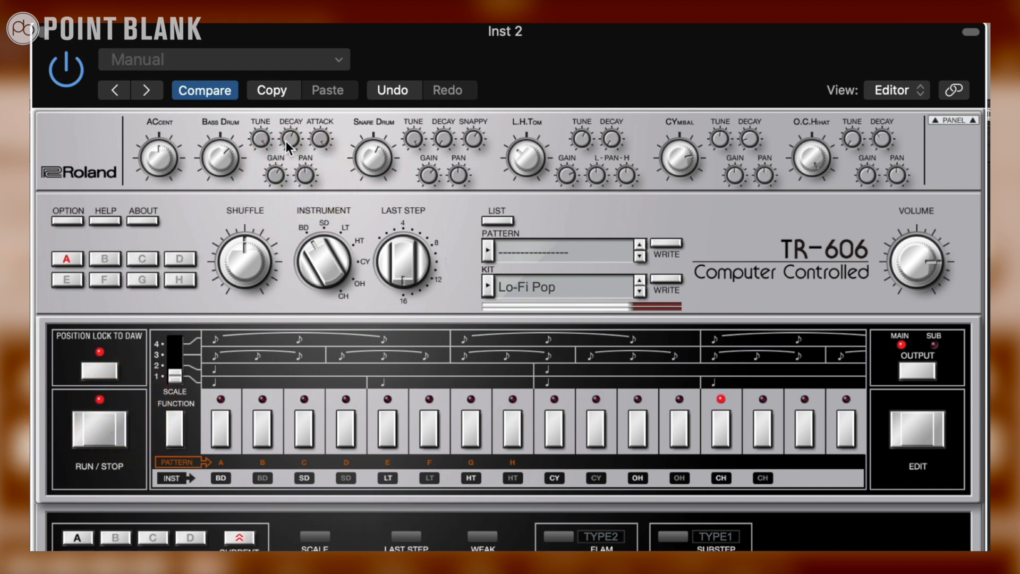
- Set the bass drum's gain to +47 and adjust its tuning while the pattern runs
{"action": "left_click_drag", "start_coordinate": [286, 139], "coordinate": [266, 189]}
{"action": "scroll", "coordinate": [274, 176], "scroll_direction": "up", "scroll_amount": 5}
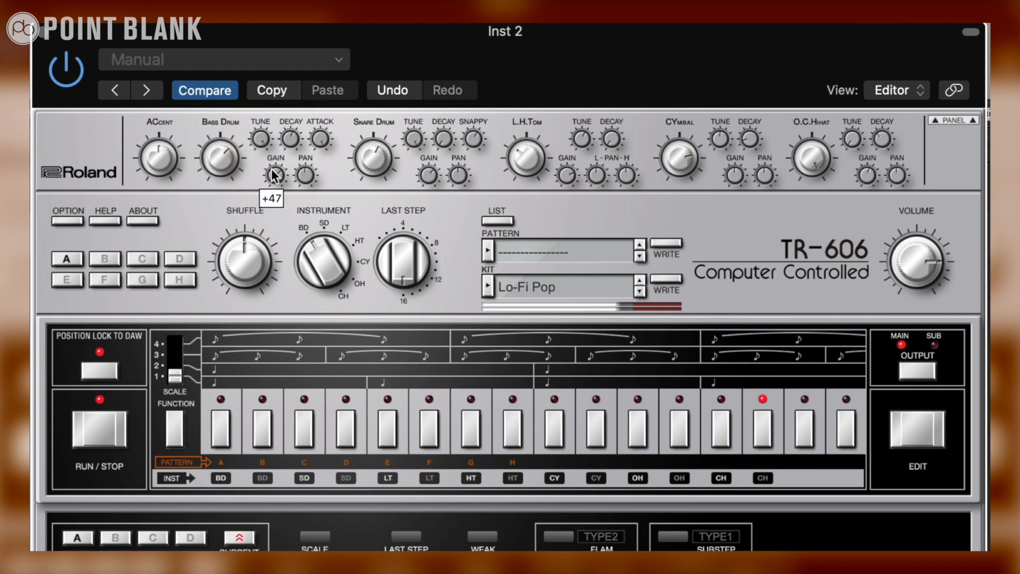
{"action": "left_click", "coordinate": [274, 175]}
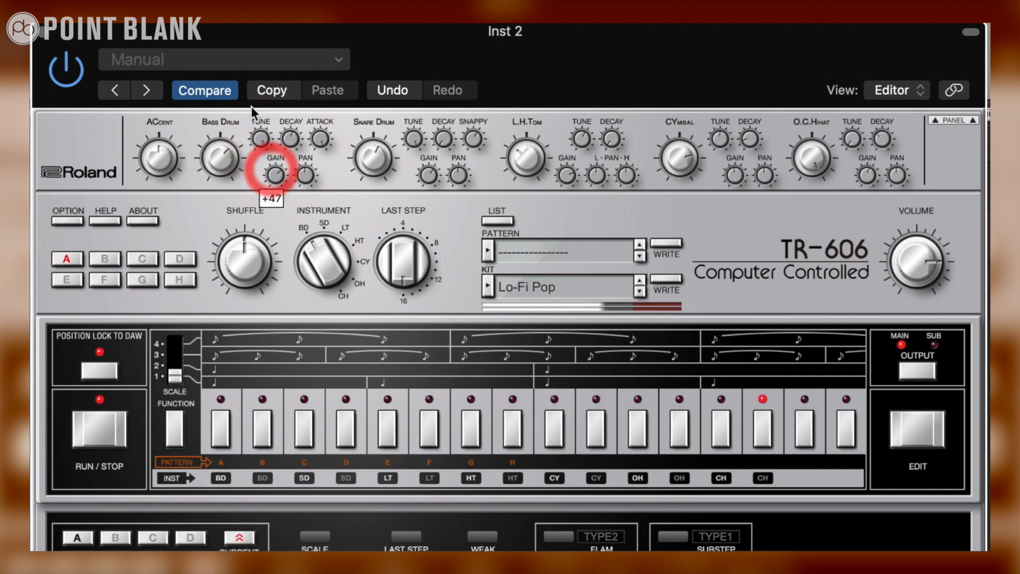
{"action": "left_click_drag", "start_coordinate": [260, 136], "coordinate": [259, 288]}
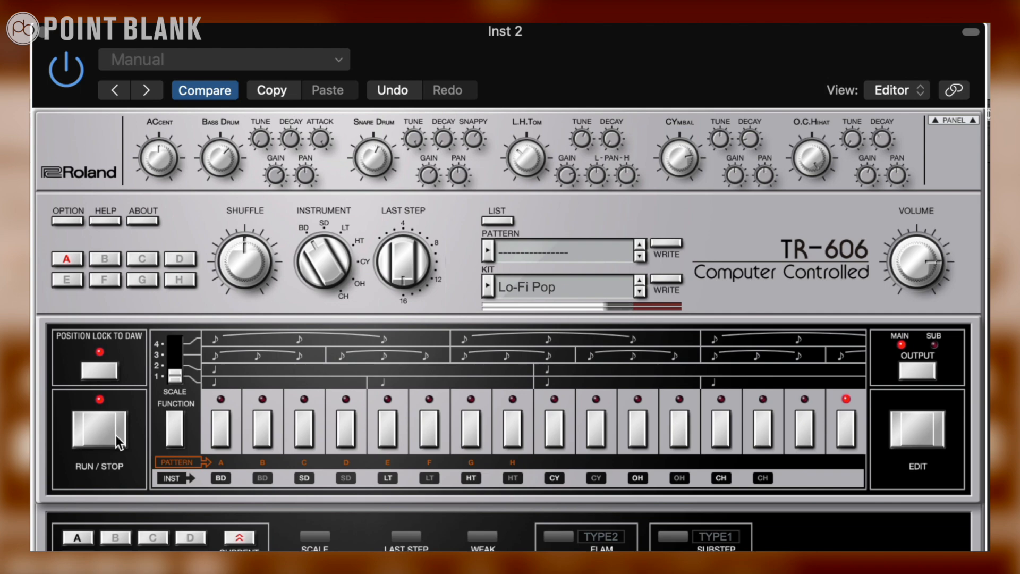
- Solo the closed hi-hat instead of the bass drum and restart the pattern
{"action": "left_click", "coordinate": [103, 425]}
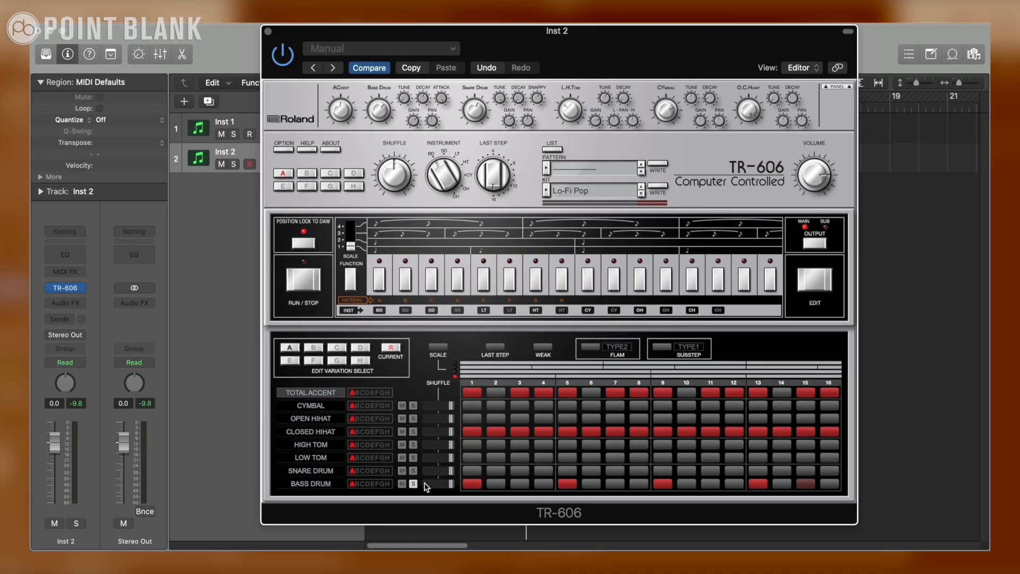
{"action": "left_click", "coordinate": [412, 483]}
{"action": "left_click", "coordinate": [413, 432]}
{"action": "left_click", "coordinate": [308, 280]}
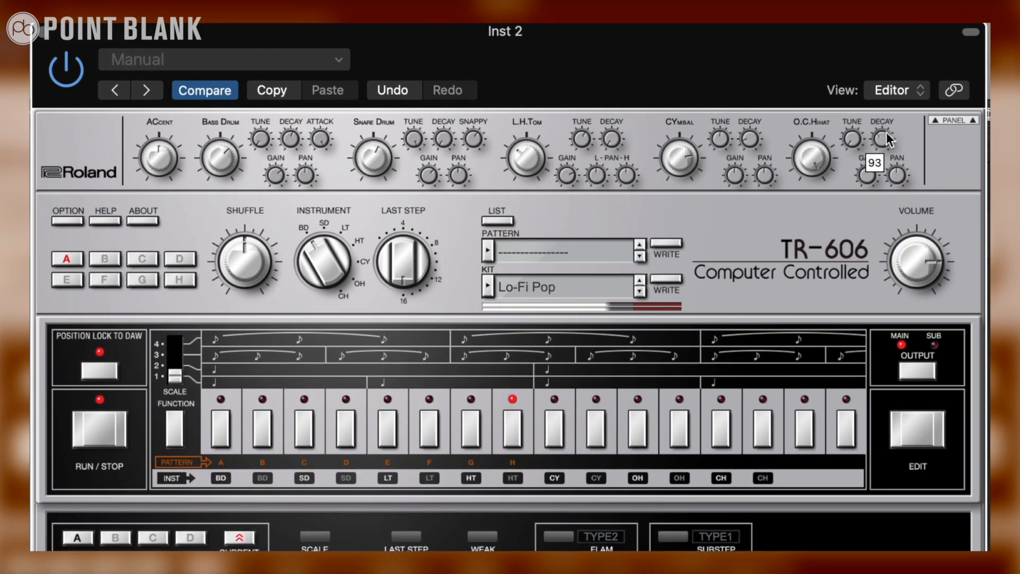
- Set the hi-hat's decay to 0 and its gain to +54 while the pattern runs
{"action": "left_click_drag", "start_coordinate": [886, 132], "coordinate": [864, 230]}
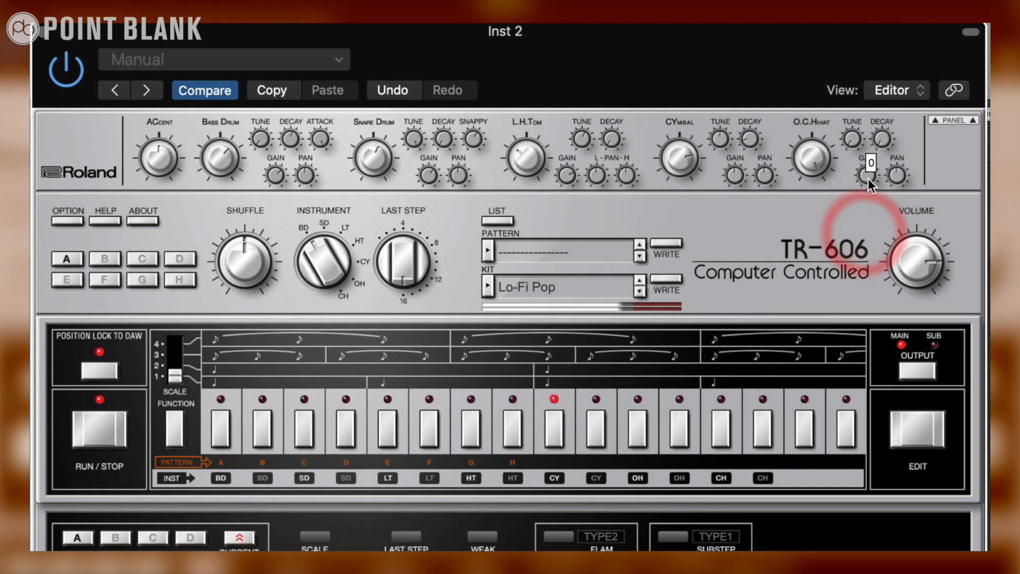
{"action": "mouse_move", "coordinate": [862, 171]}
{"action": "left_mouse_down"}
{"action": "mouse_move", "coordinate": [865, 158]}
{"action": "mouse_move", "coordinate": [865, 175]}
{"action": "left_mouse_up"}
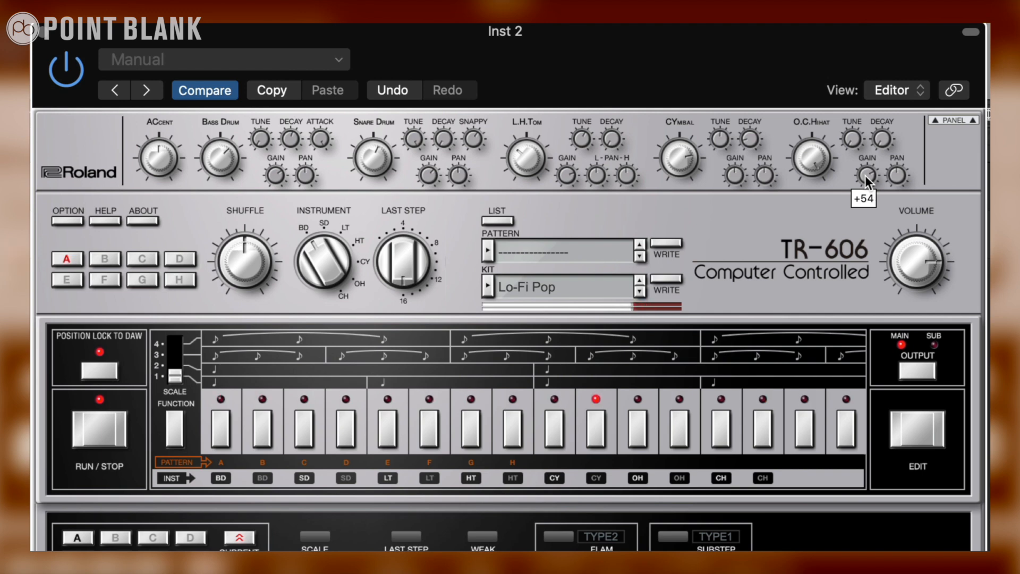
{"action": "left_click", "coordinate": [631, 399]}
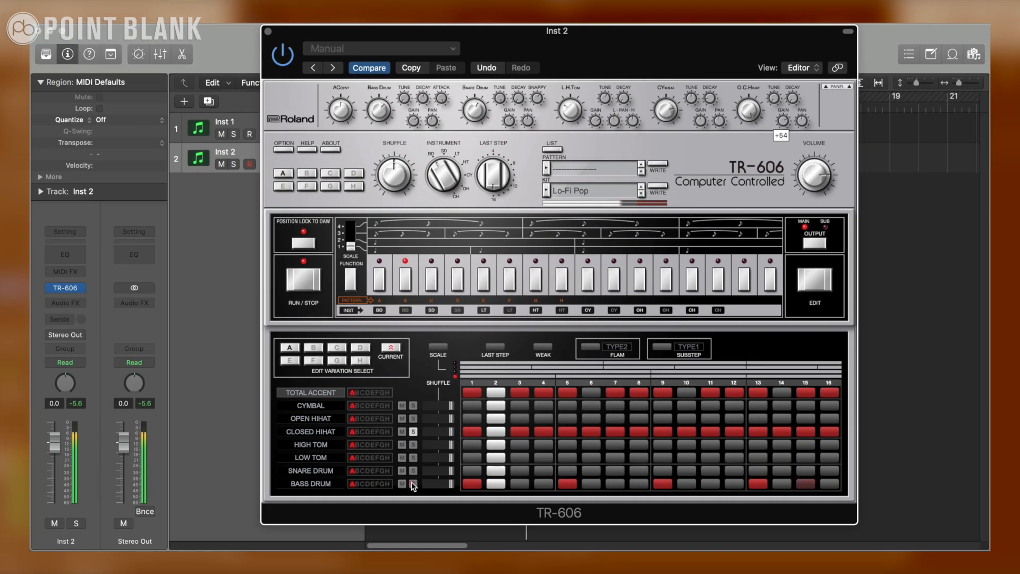
- Solo the bass drum alongside the closed hi-hat and adjust the hi-hat's level against it
{"action": "left_click", "coordinate": [413, 484]}
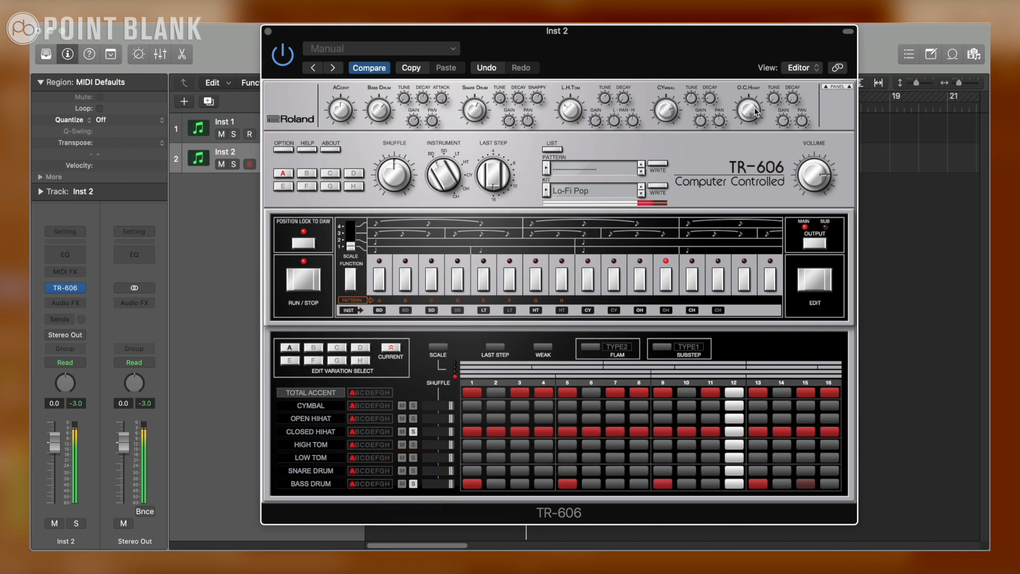
{"action": "left_click_drag", "start_coordinate": [751, 113], "coordinate": [752, 120]}
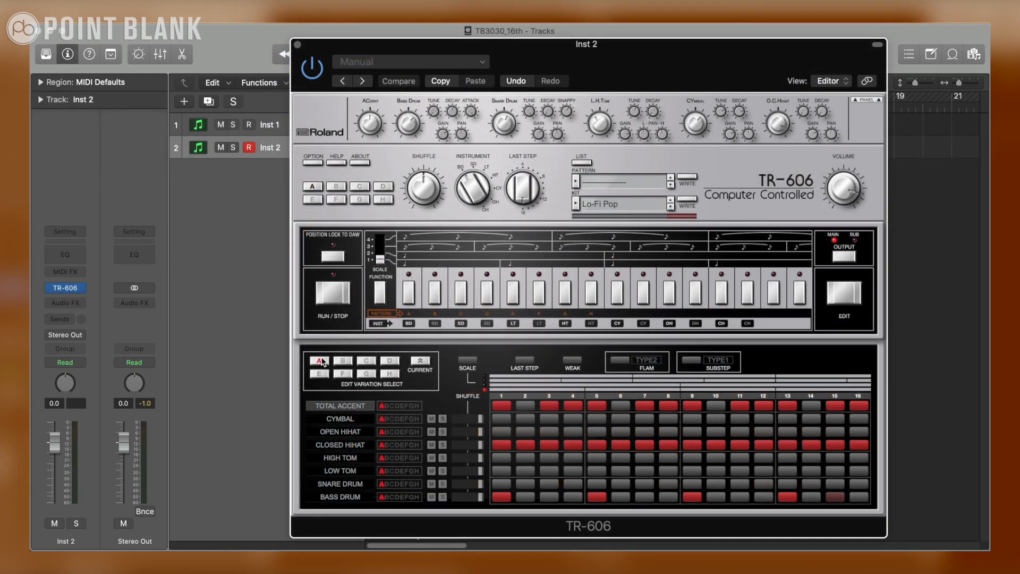
- Copy pattern variation A and paste it into variations B and C
{"action": "right_click", "coordinate": [321, 361]}
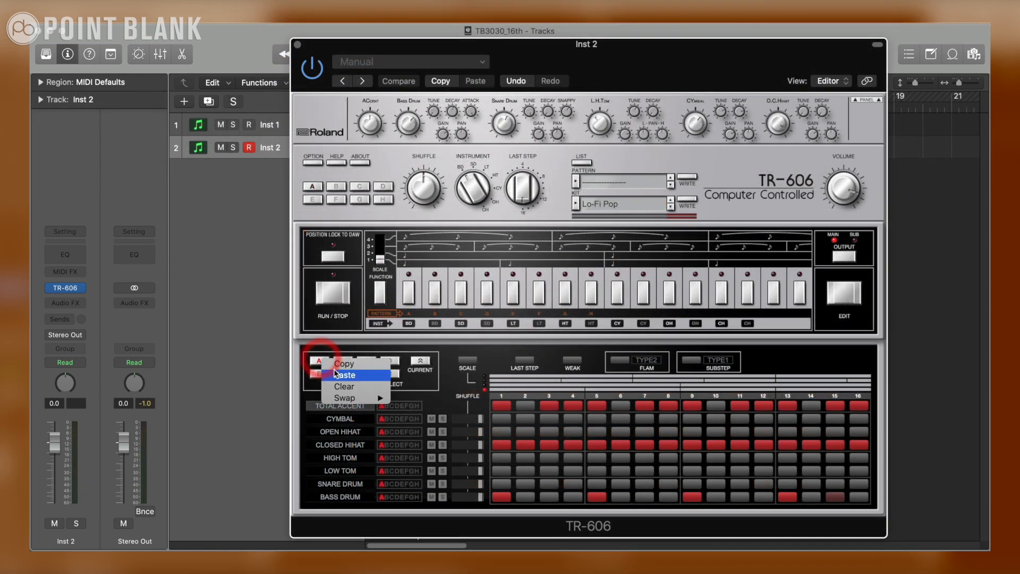
{"action": "left_click", "coordinate": [338, 363]}
{"action": "right_click", "coordinate": [339, 363]}
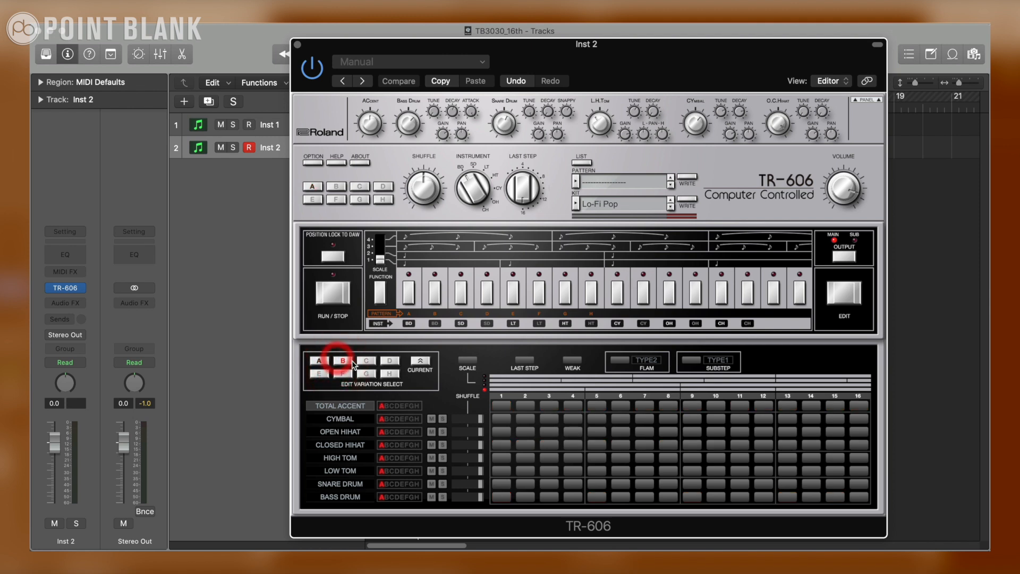
{"action": "left_click", "coordinate": [364, 368]}
{"action": "left_click", "coordinate": [366, 363]}
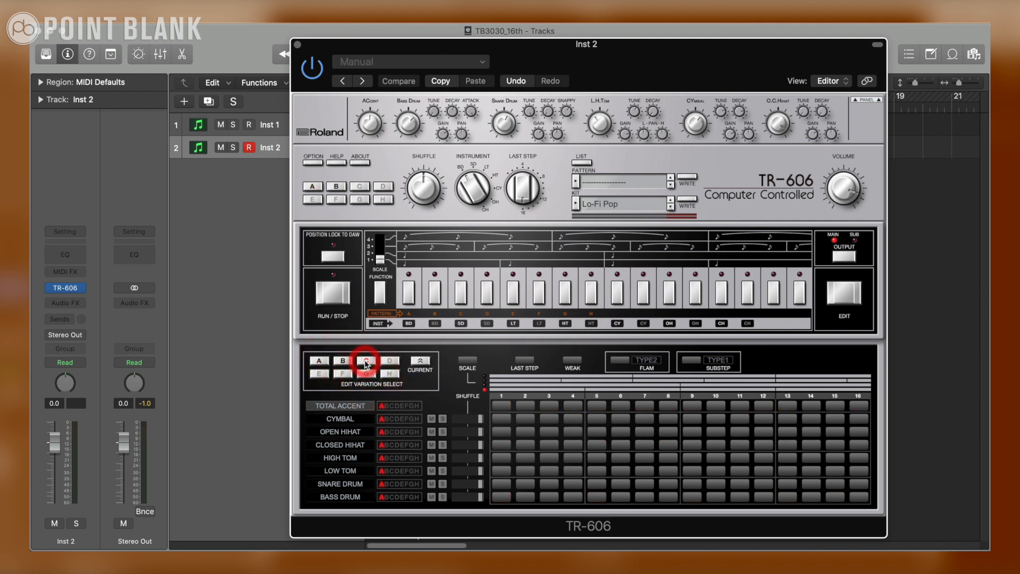
{"action": "right_click", "coordinate": [367, 363]}
{"action": "left_click", "coordinate": [383, 380]}
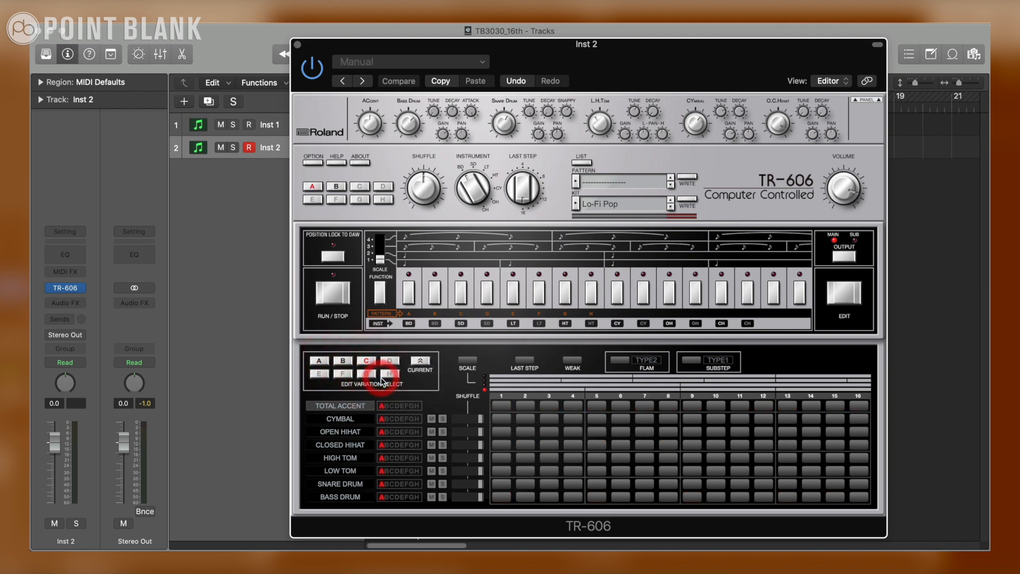
- Clear all sixteen closed hi-hat steps in variation A, and check variations B and C
{"action": "left_click", "coordinate": [319, 361]}
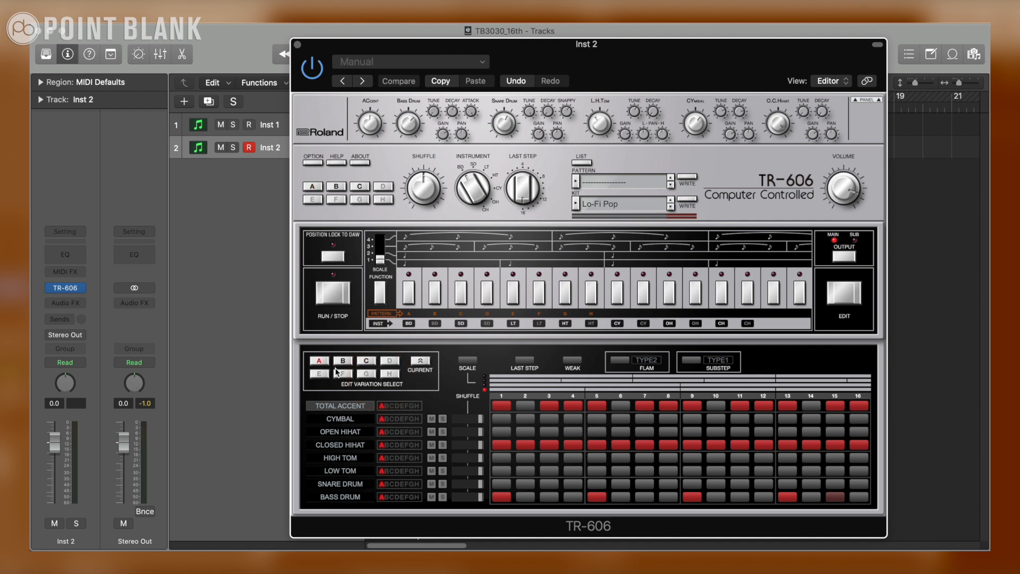
{"action": "left_click_drag", "start_coordinate": [502, 445], "coordinate": [860, 443]}
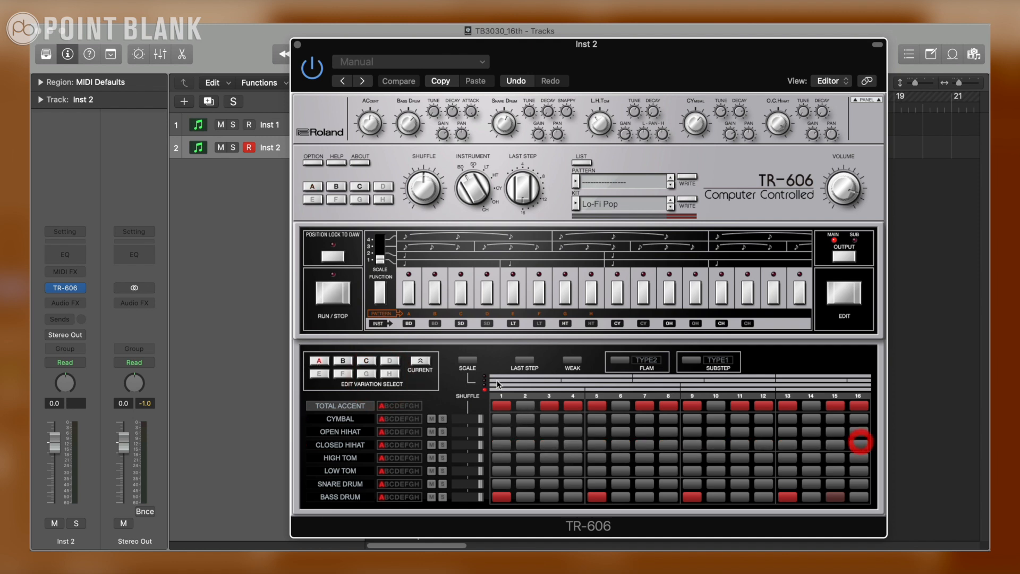
{"action": "left_click", "coordinate": [343, 361]}
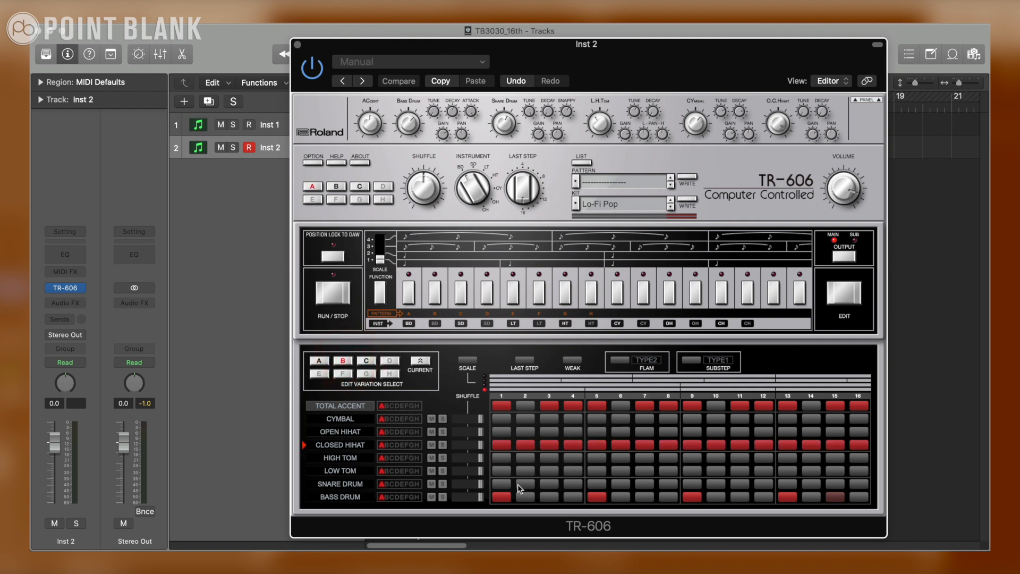
{"action": "left_click", "coordinate": [369, 362]}
- Make the step editor follow the current variation and switch to variation C during playback
{"action": "left_click", "coordinate": [423, 363]}
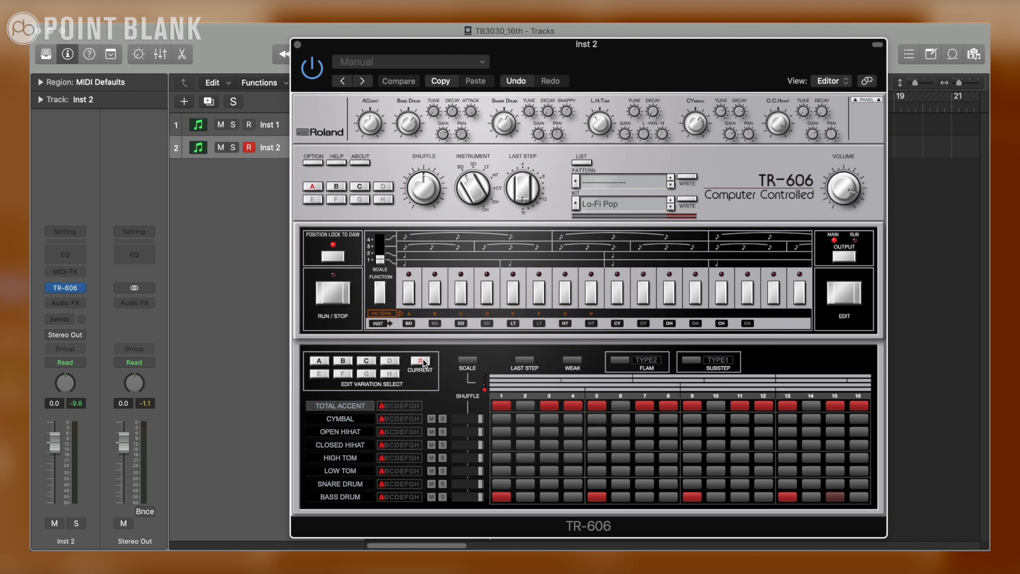
{"action": "key", "text": "space"}
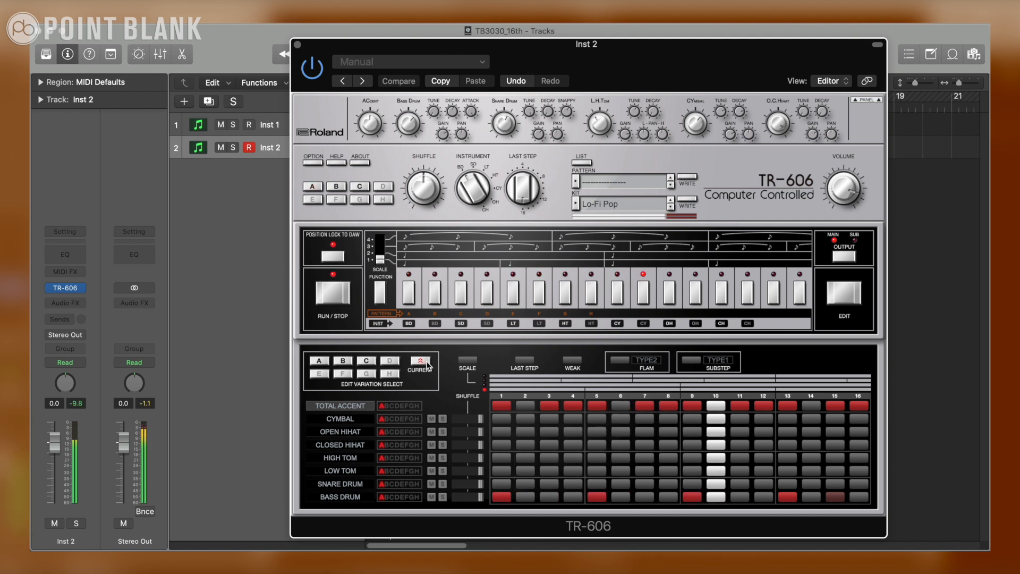
{"action": "left_click", "coordinate": [360, 186]}
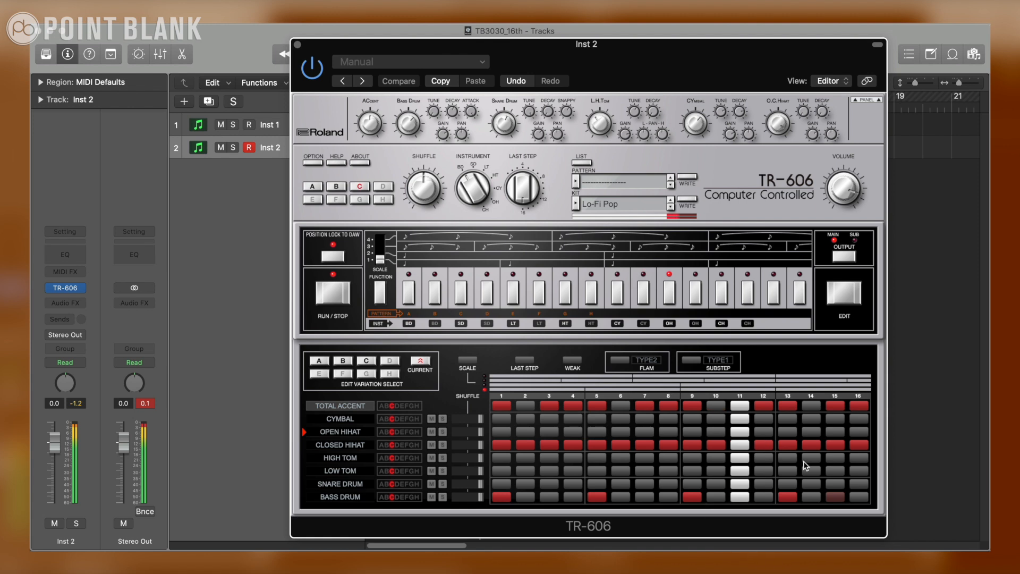
- Add a cymbal hit on step 14 of variation C and adjust the cymbal's level and decay
{"action": "left_click", "coordinate": [812, 419]}
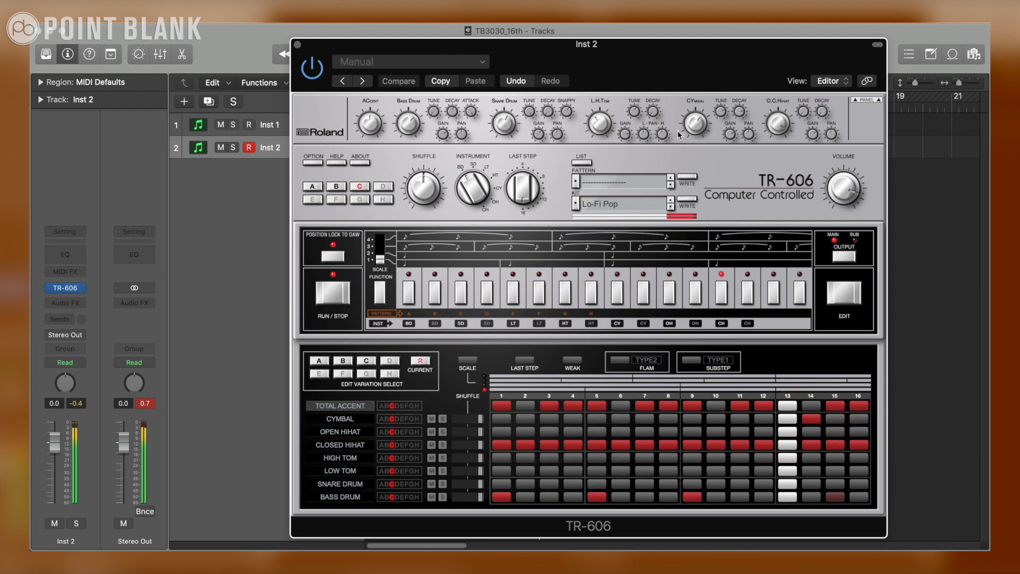
{"action": "left_click_drag", "start_coordinate": [695, 124], "coordinate": [732, 125]}
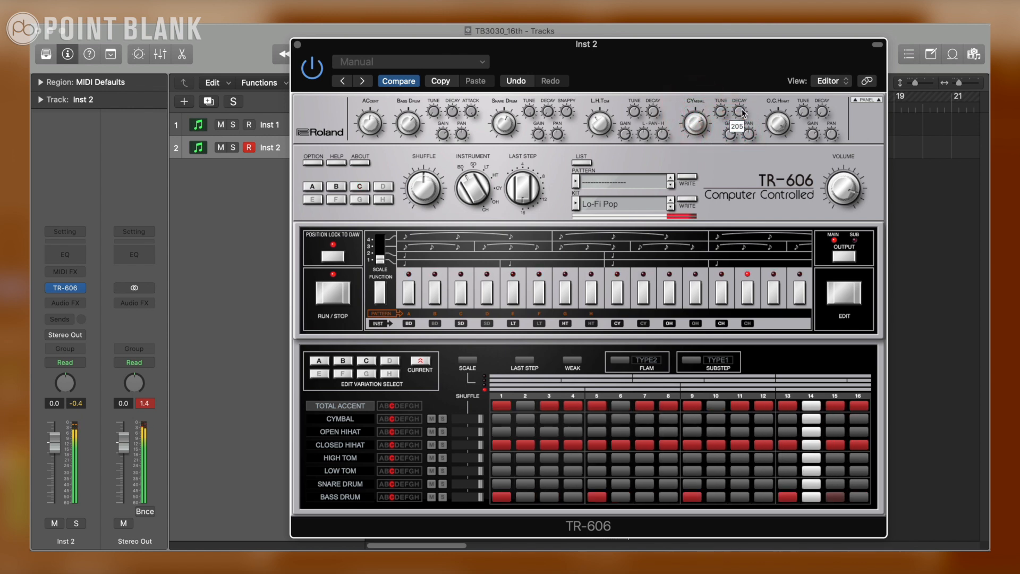
{"action": "left_click", "coordinate": [742, 110]}
- Add a high tom hit on step 2 and a low tom hit on step 3 of variation C
{"action": "left_click", "coordinate": [553, 458]}
{"action": "left_click", "coordinate": [573, 471]}
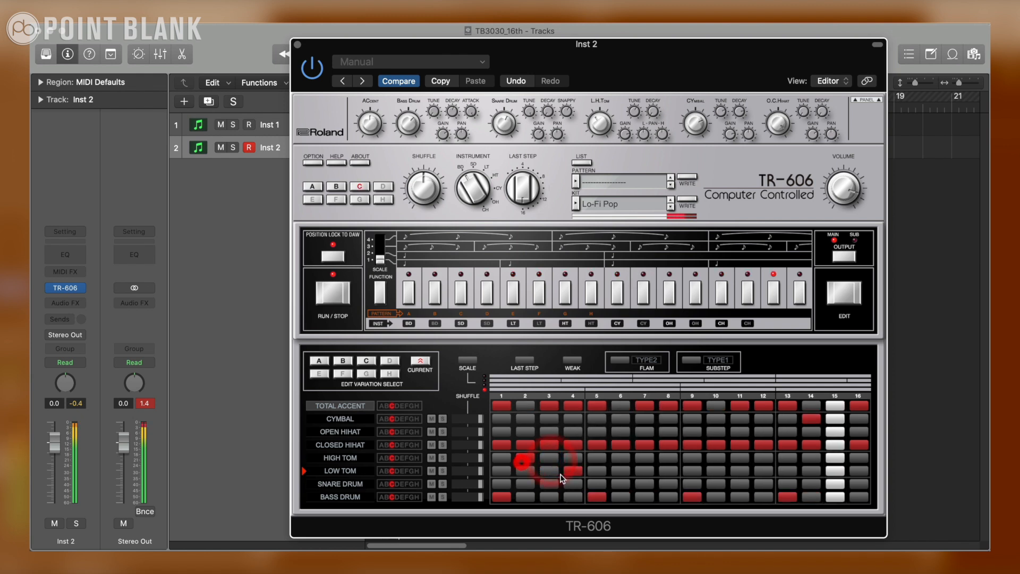
{"action": "left_click", "coordinate": [524, 457]}
{"action": "left_click", "coordinate": [554, 471]}
{"action": "left_click", "coordinate": [568, 472]}
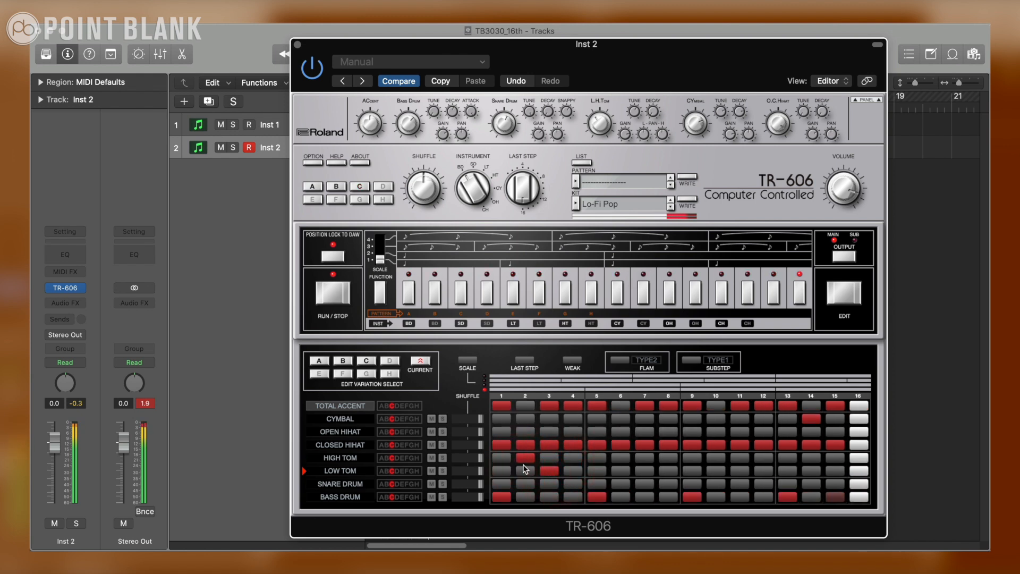
- Set the toms' gain to +94 and decay to 0, and adjust their level
{"action": "left_click", "coordinate": [627, 131]}
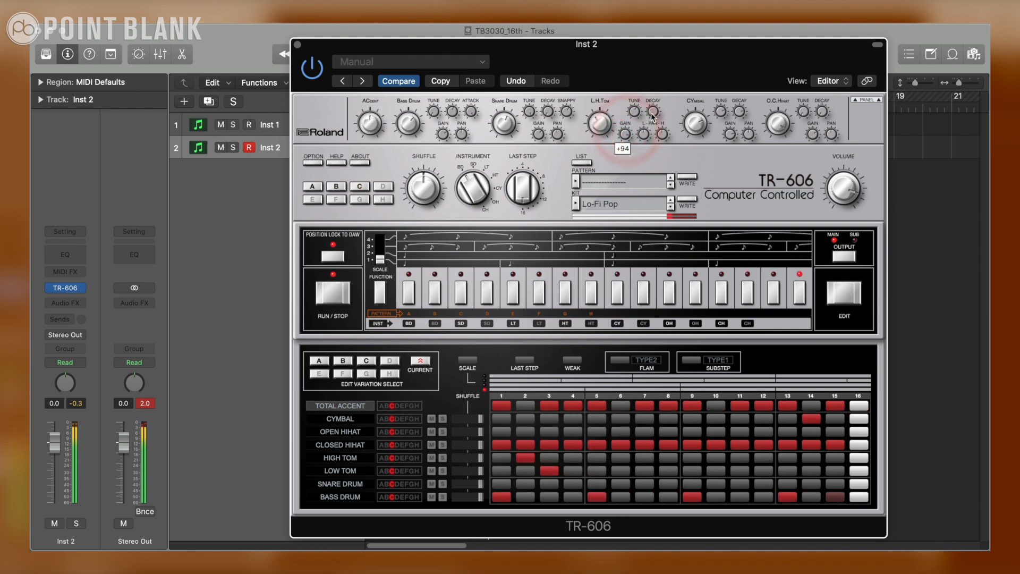
{"action": "left_click_drag", "start_coordinate": [653, 112], "coordinate": [654, 122]}
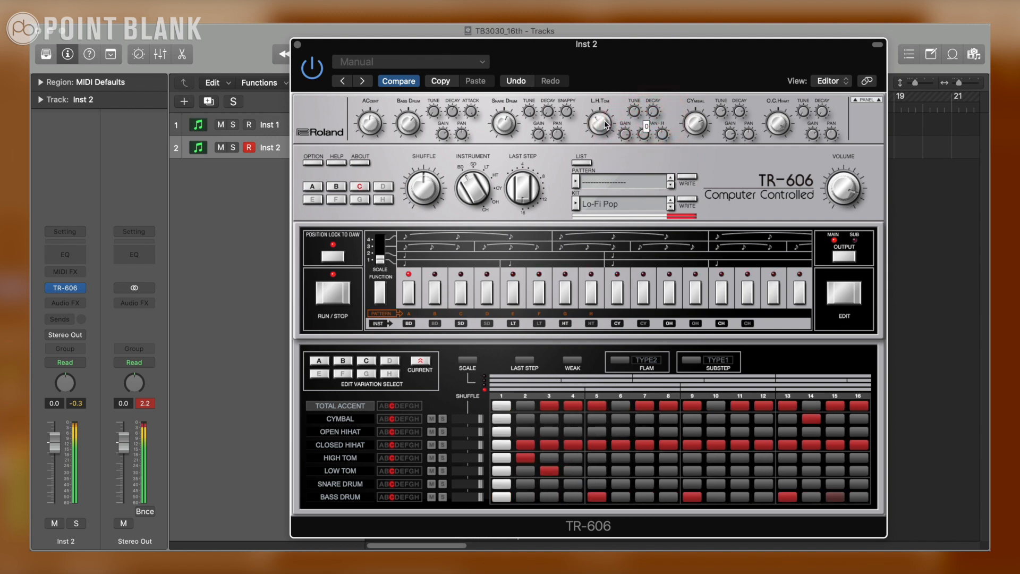
{"action": "mouse_move", "coordinate": [604, 124]}
{"action": "left_click", "coordinate": [604, 124]}
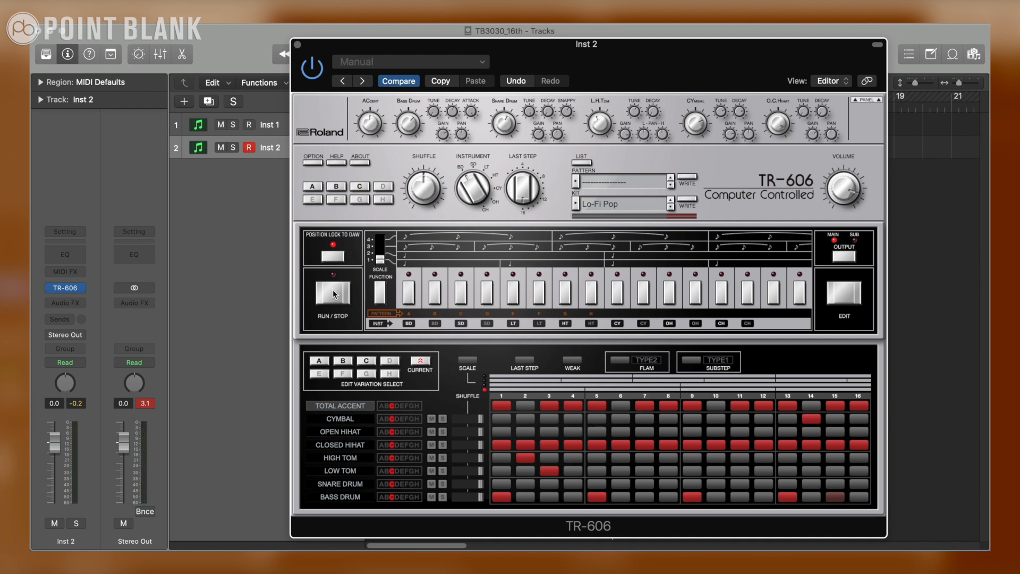
- Uncover the arrangement, check the pattern drag-and-drop format in the TR-606 options, and turn off Position Lock to DAW
{"action": "left_click_drag", "start_coordinate": [329, 44], "coordinate": [655, 33]}
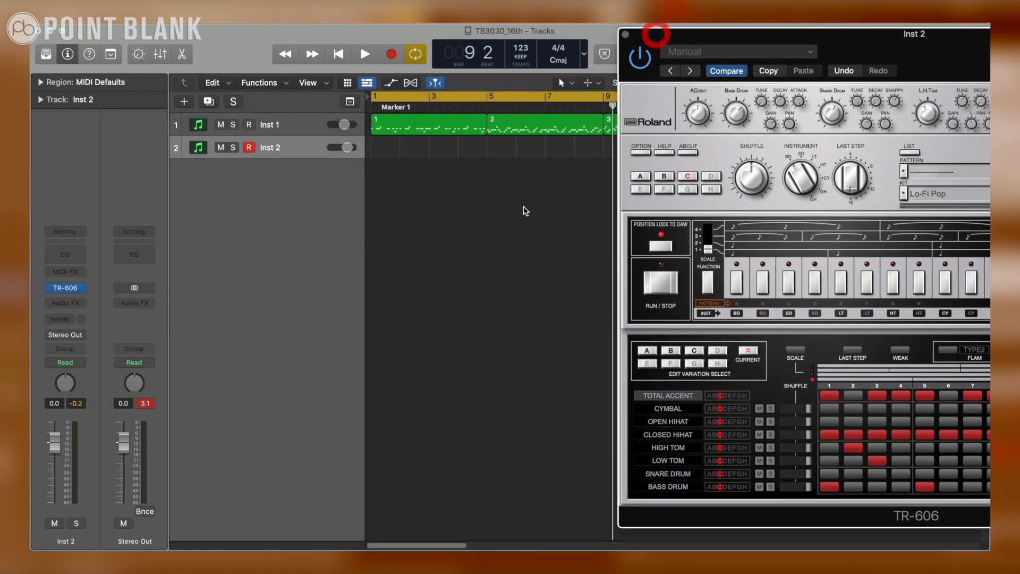
{"action": "left_click", "coordinate": [641, 153]}
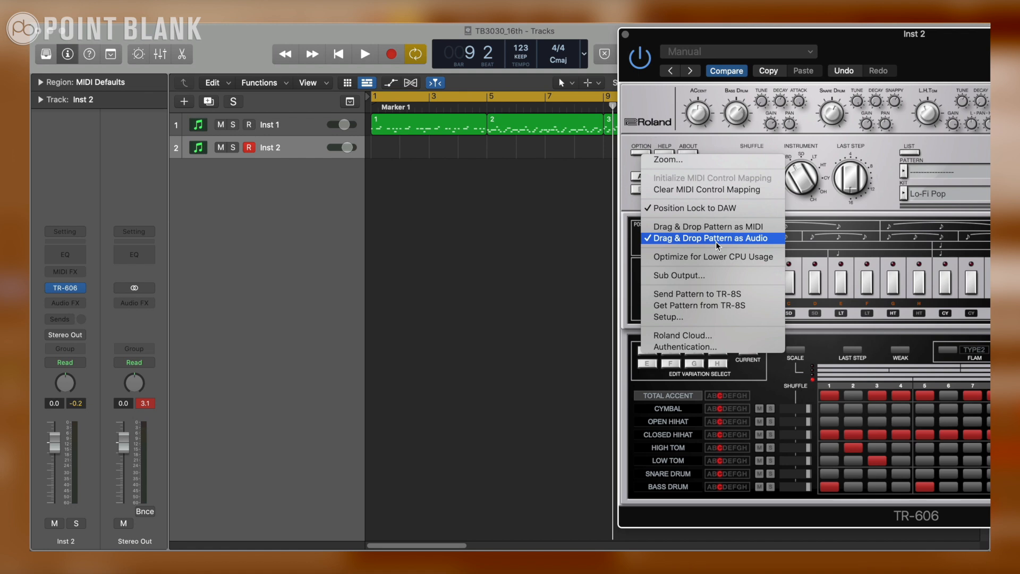
{"action": "left_click", "coordinate": [678, 127]}
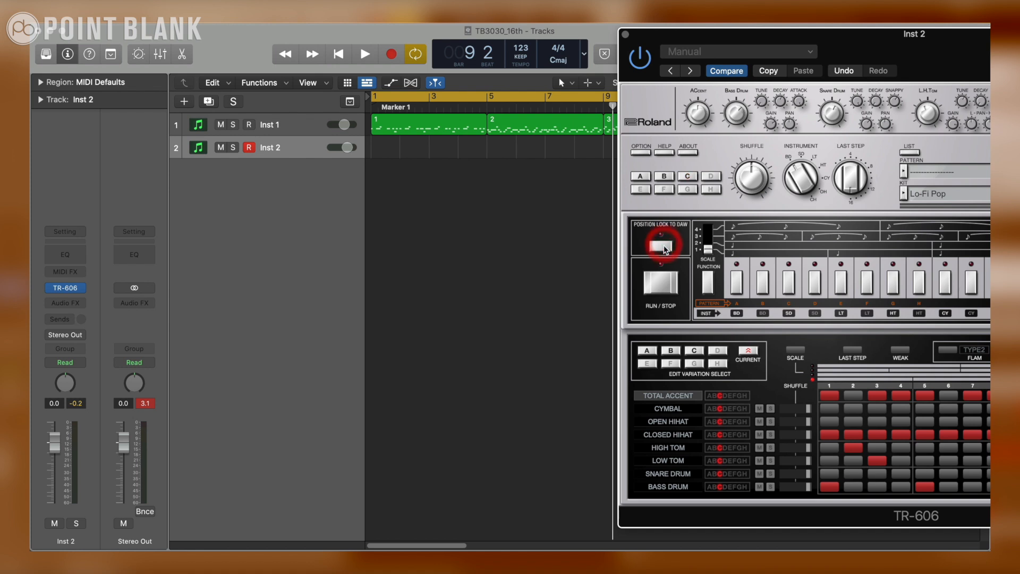
- Place variation A as audio at bar 1 on a new track and repeat the region three times up to bar 5
{"action": "left_click_drag", "start_coordinate": [394, 165], "coordinate": [368, 173]}
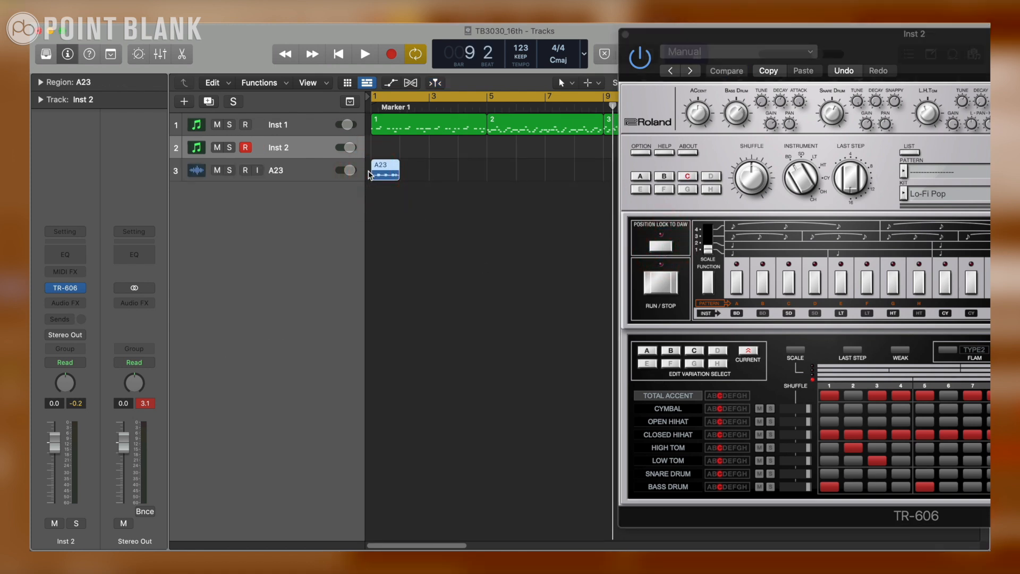
{"action": "double_click", "coordinate": [369, 105]}
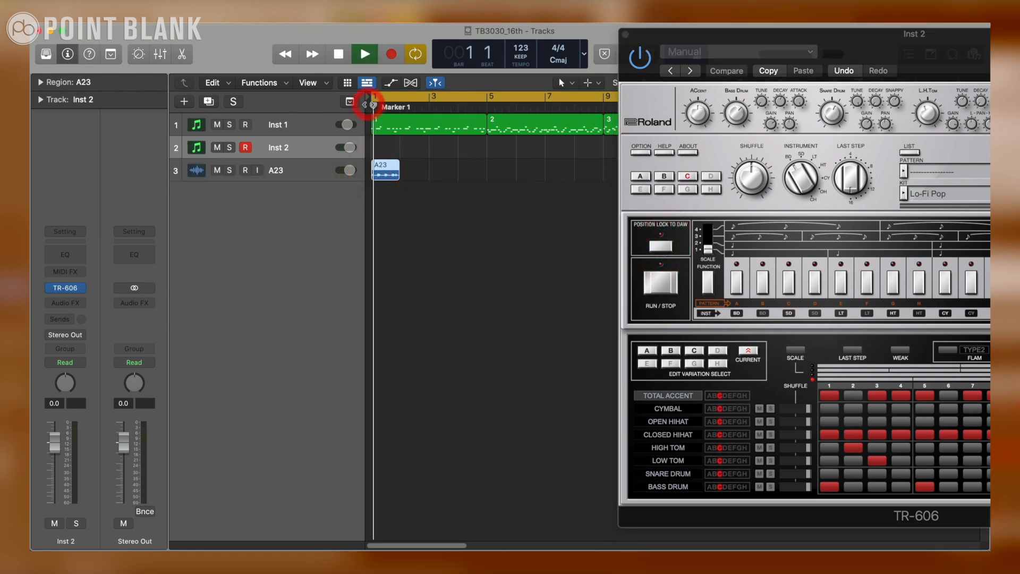
{"action": "left_click", "coordinate": [389, 169]}
{"action": "key", "text": "super+r"}
{"action": "key", "text": "super+r"}
{"action": "key", "text": "super+r"}
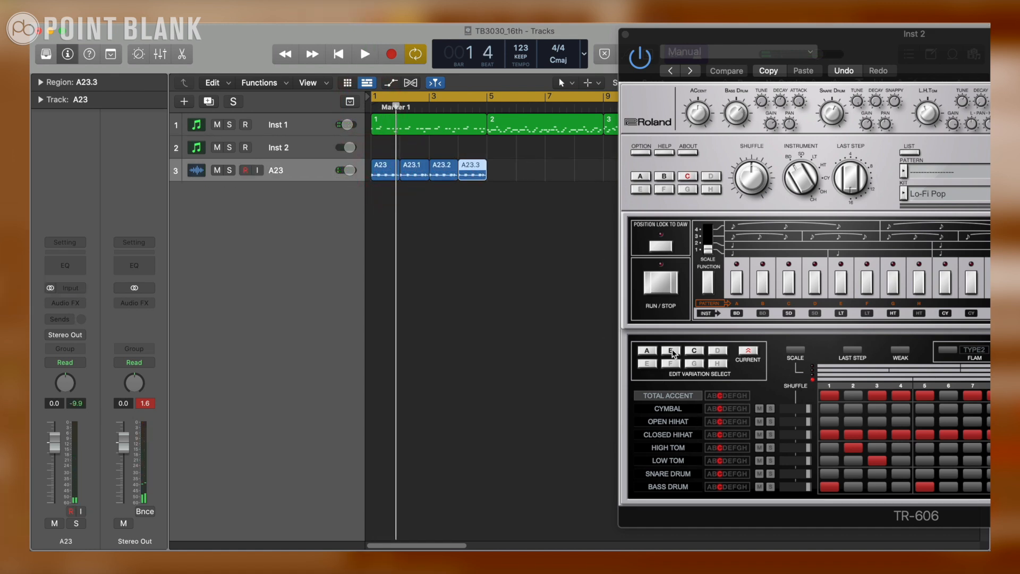
- Place variation B as audio at bar 5 on the drum audio track and repeat the region three times
{"action": "left_click_drag", "start_coordinate": [672, 353], "coordinate": [497, 174]}
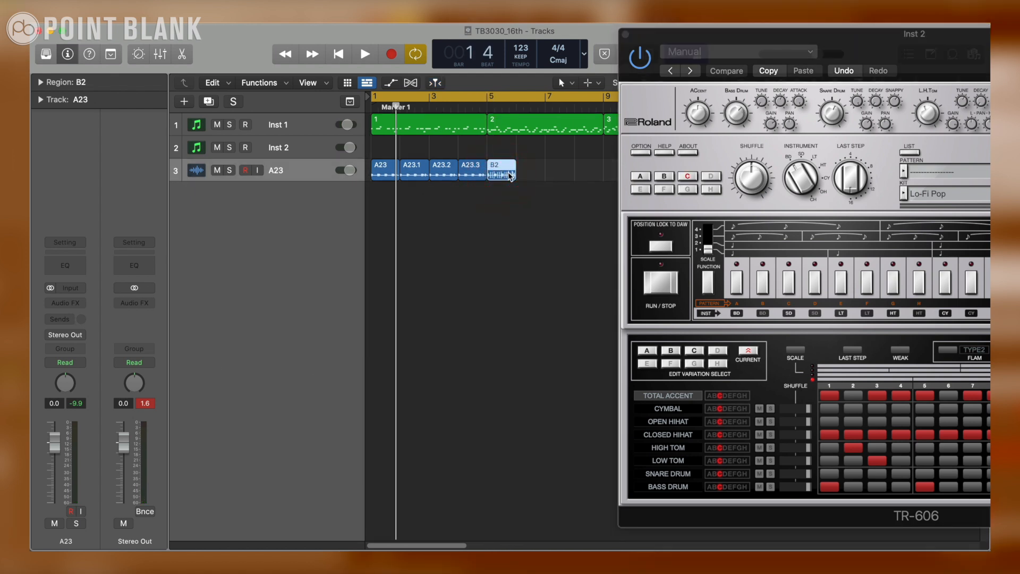
{"action": "key", "text": "super+r"}
{"action": "key", "text": "super+r"}
{"action": "key", "text": "super+r"}
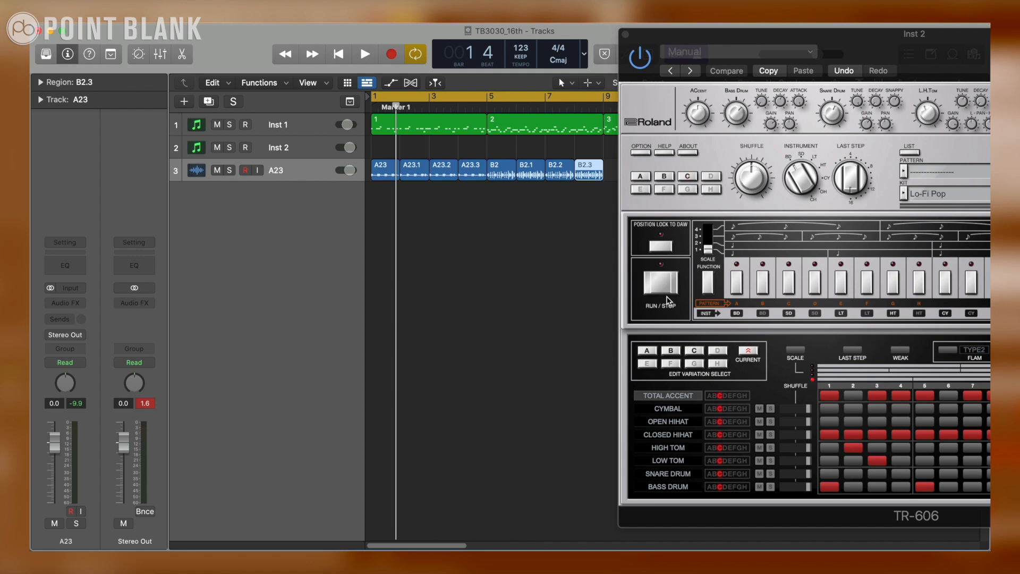
- Place variation C as audio at bar 9, repeat the region three times, and close the TR-606 window
{"action": "left_click_drag", "start_coordinate": [710, 41], "coordinate": [813, 40]}
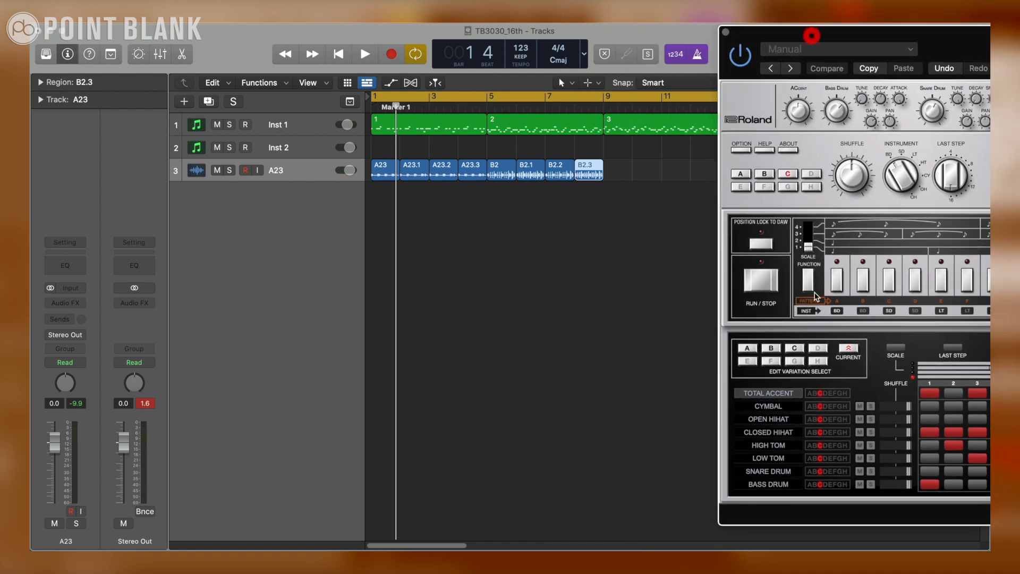
{"action": "left_click_drag", "start_coordinate": [800, 344], "coordinate": [616, 174]}
{"action": "key", "text": "super+r"}
{"action": "key", "text": "super+r"}
{"action": "key", "text": "super+r"}
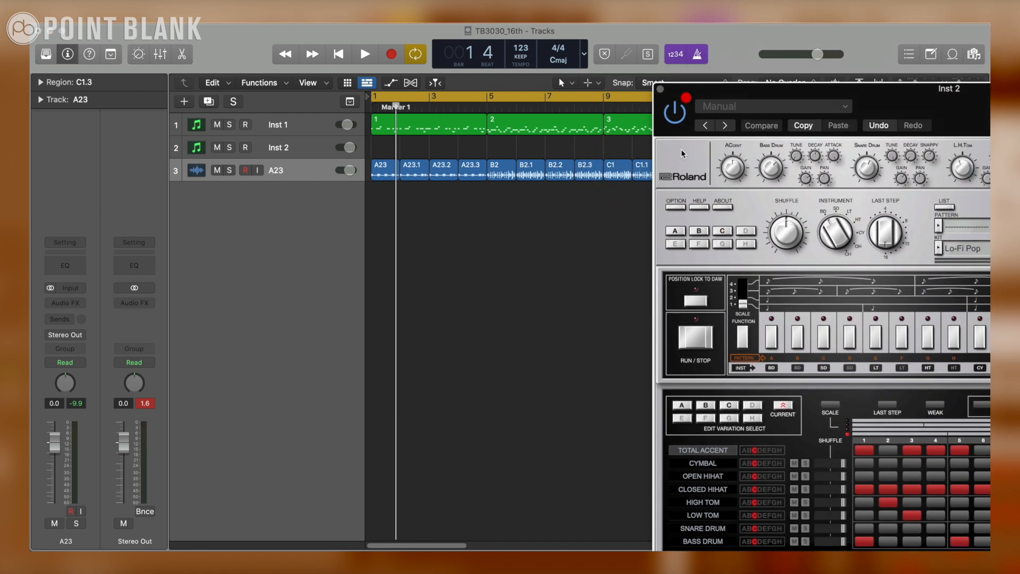
{"action": "left_click", "coordinate": [661, 89]}
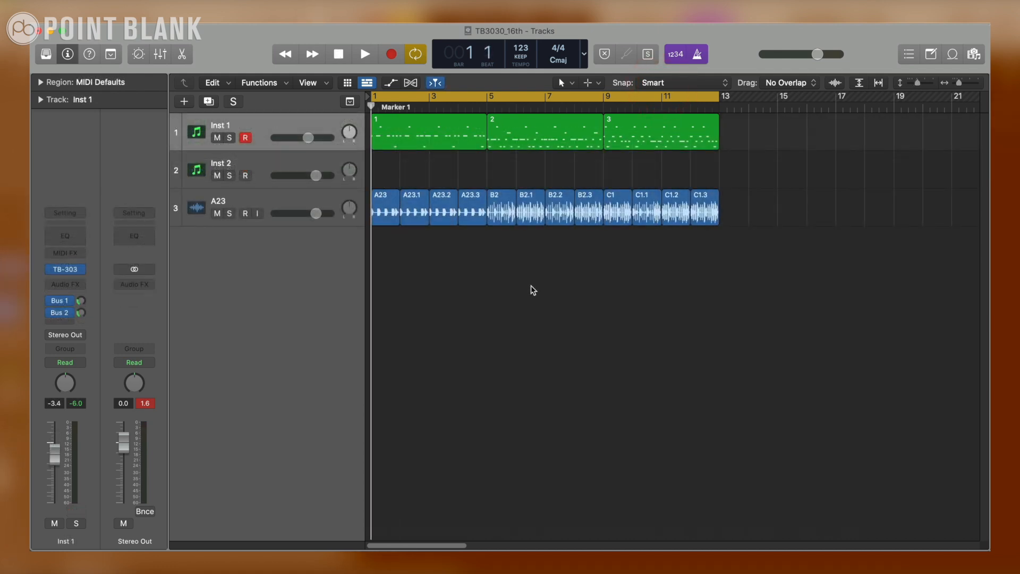
- During playback, bring Vinyl.wav in from the Finder as a new audio track starting at bar 1 and set its volume to -14.0 dB
{"action": "key", "text": "space"}
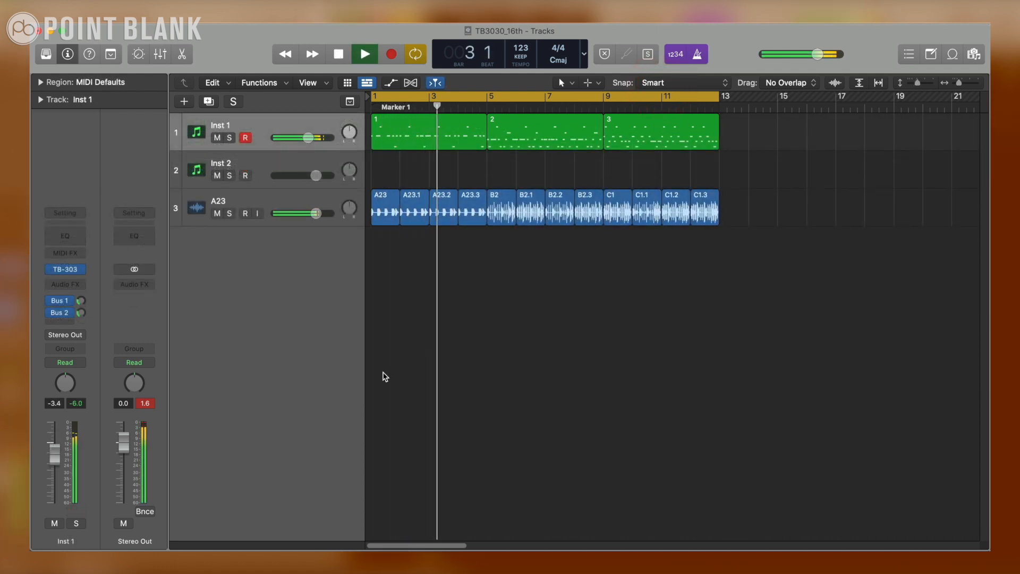
{"action": "mouse_move", "coordinate": [198, 548]}
{"action": "left_click", "coordinate": [176, 534]}
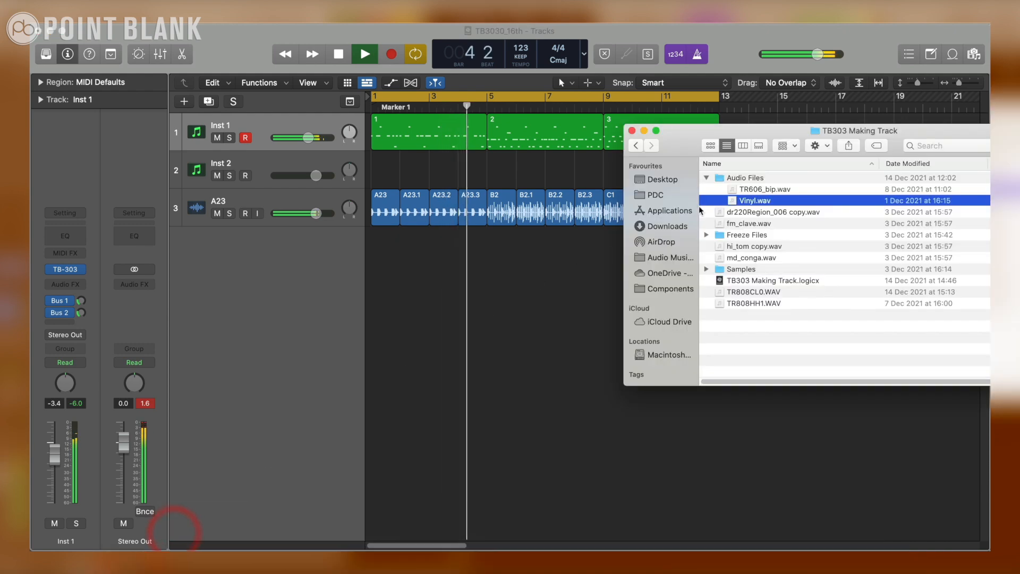
{"action": "left_click_drag", "start_coordinate": [754, 200], "coordinate": [291, 251]}
{"action": "left_click", "coordinate": [399, 242]}
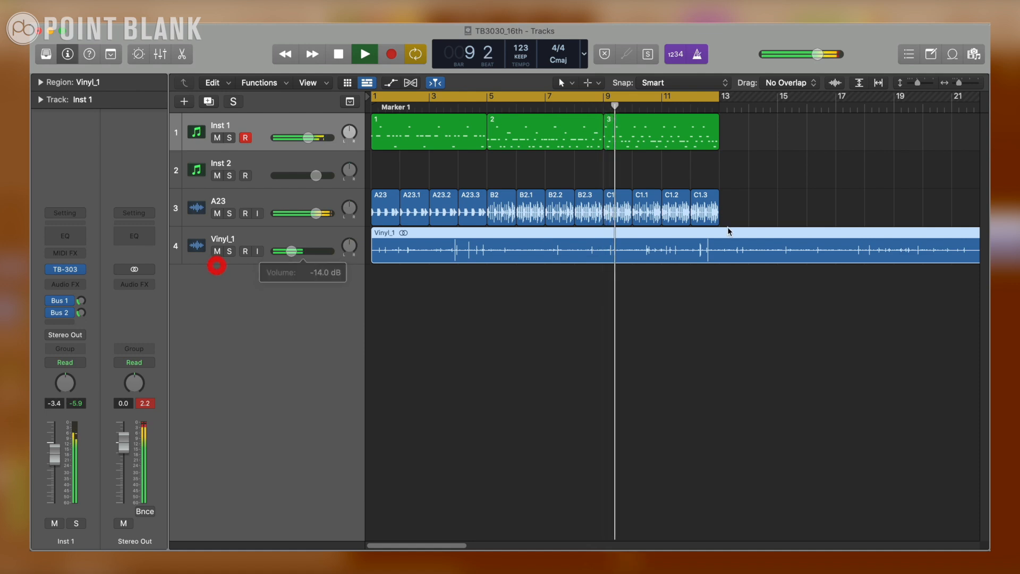
- Set the ChromaVerb decay on the Bus 1 reverb send to 0.76 s and close the plug-in
{"action": "left_click", "coordinate": [64, 300]}
{"action": "left_click", "coordinate": [63, 301]}
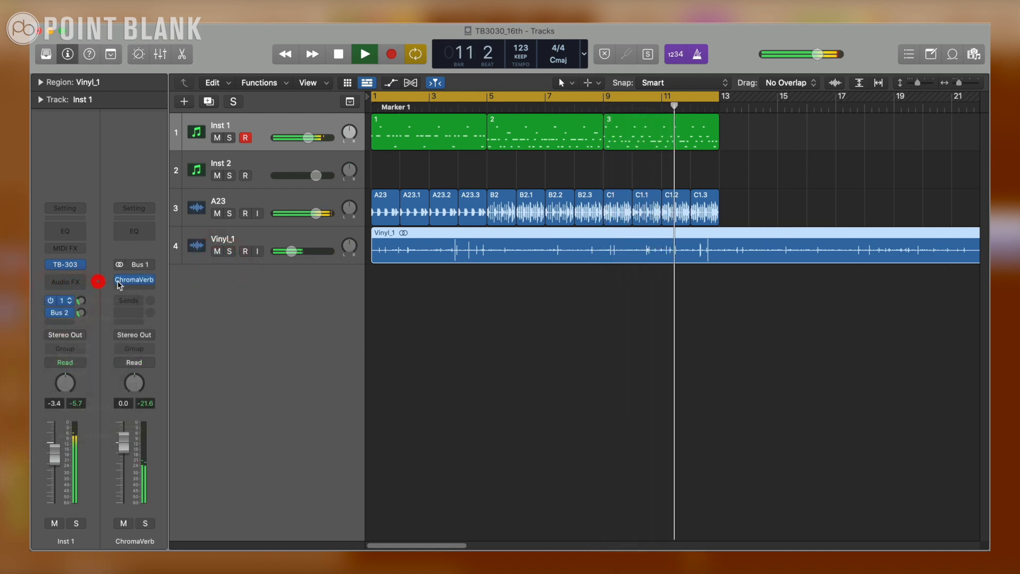
{"action": "left_click", "coordinate": [134, 279]}
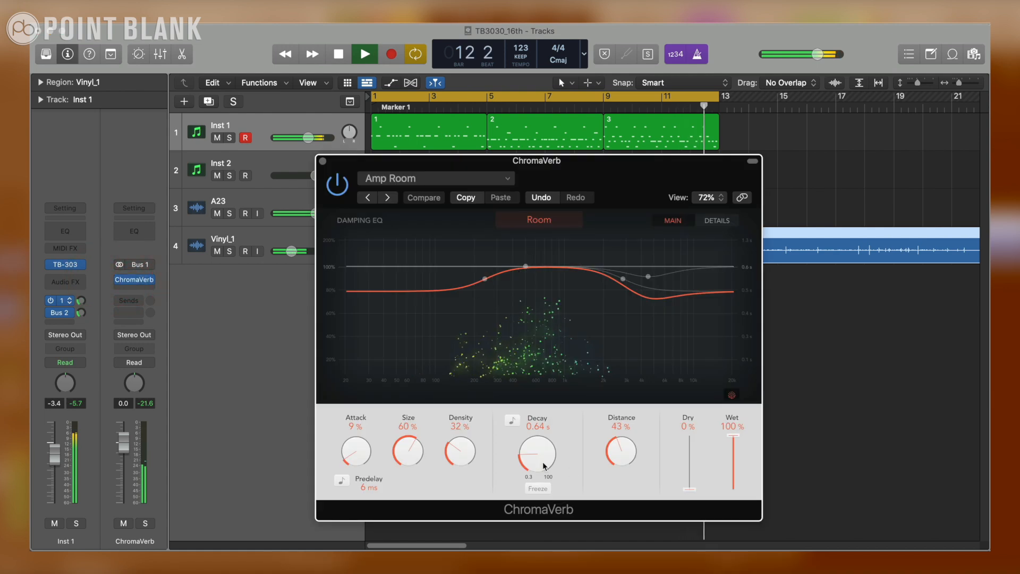
{"action": "left_click_drag", "start_coordinate": [538, 461], "coordinate": [538, 447]}
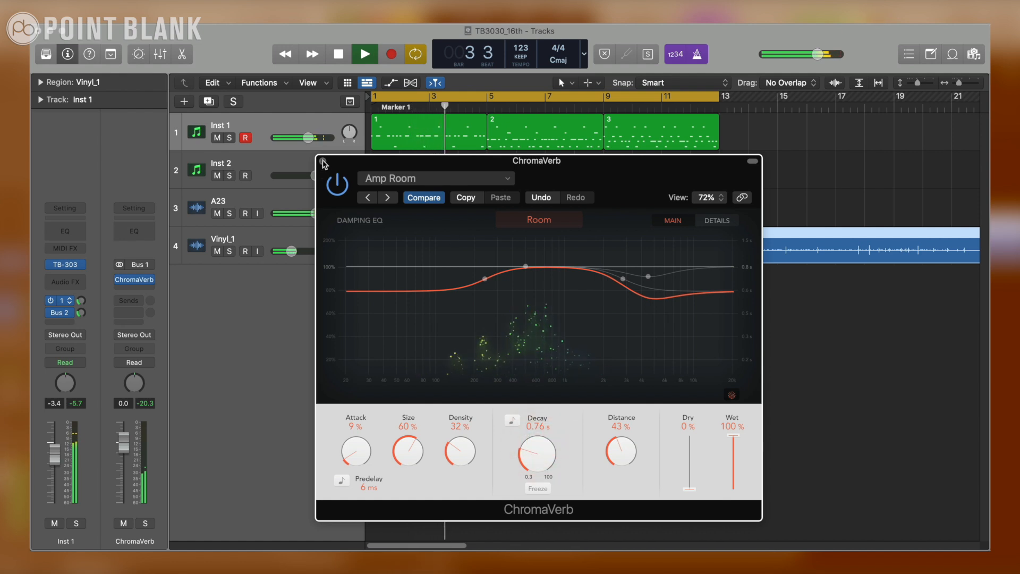
{"action": "left_click", "coordinate": [322, 160]}
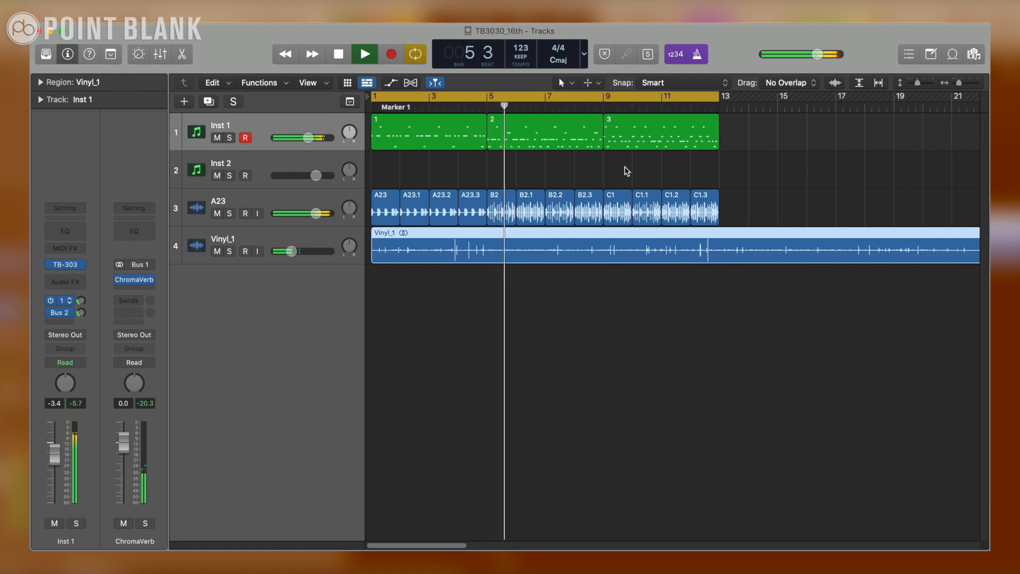
- Create one new software instrument track with the TR-808 on Output 1 + 2
{"action": "left_click", "coordinate": [184, 101]}
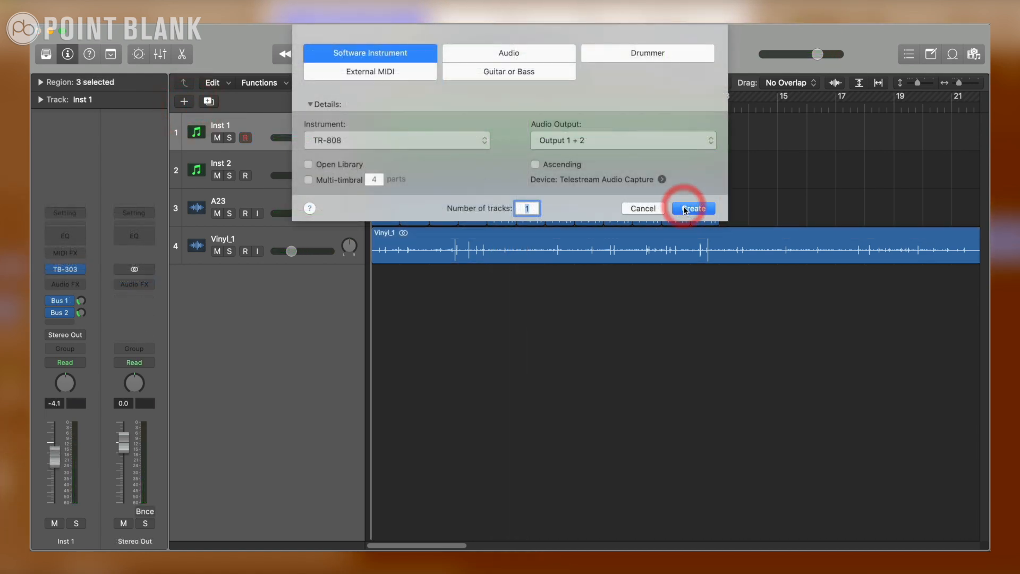
{"action": "left_click", "coordinate": [685, 209]}
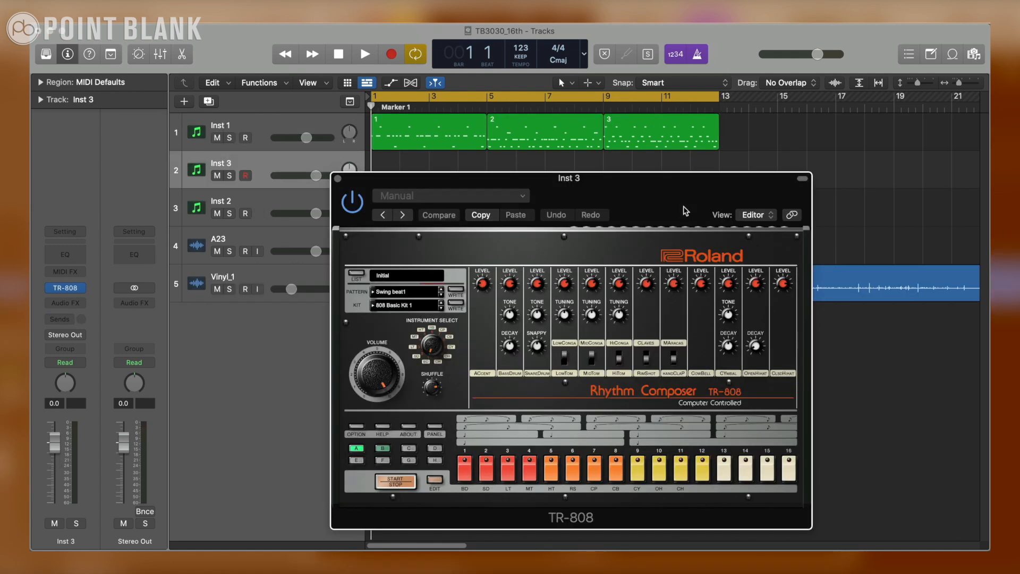
{"action": "left_click_drag", "start_coordinate": [683, 210], "coordinate": [670, 81]}
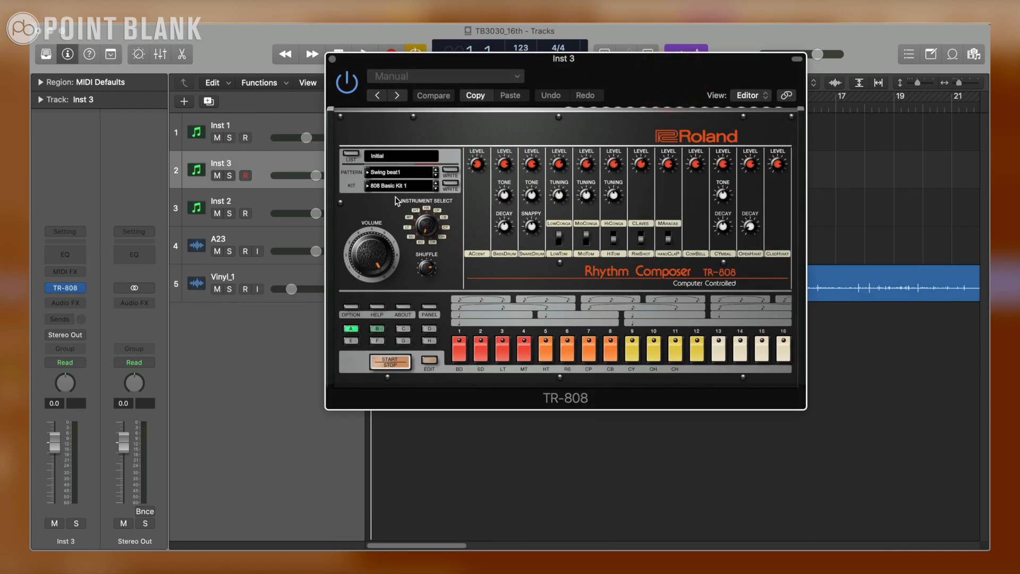
- Load an empty pattern in the TR-808, show its step editor, and uncover the track headers
{"action": "left_click", "coordinate": [393, 174]}
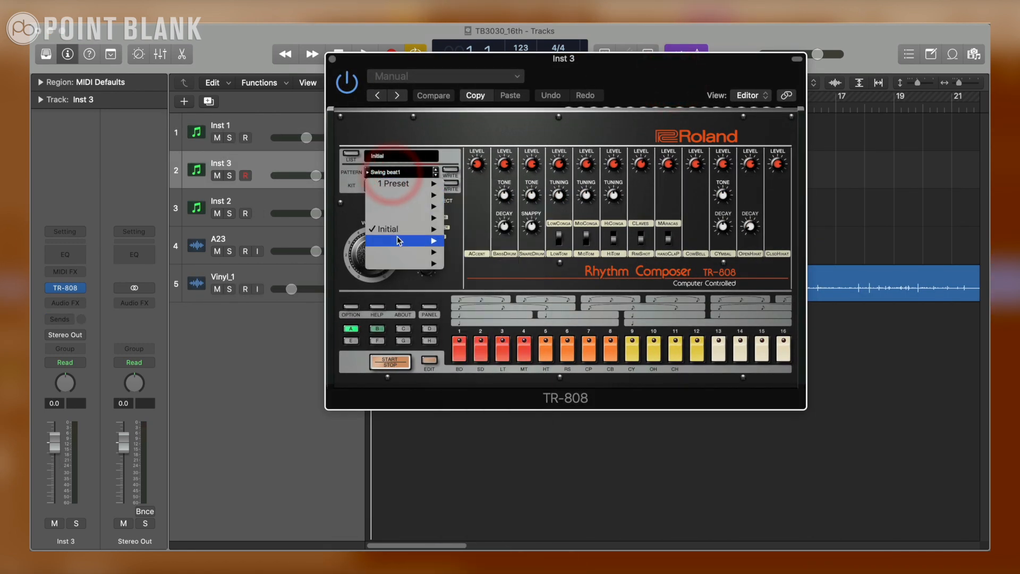
{"action": "mouse_move", "coordinate": [402, 237]}
{"action": "left_click", "coordinate": [499, 228]}
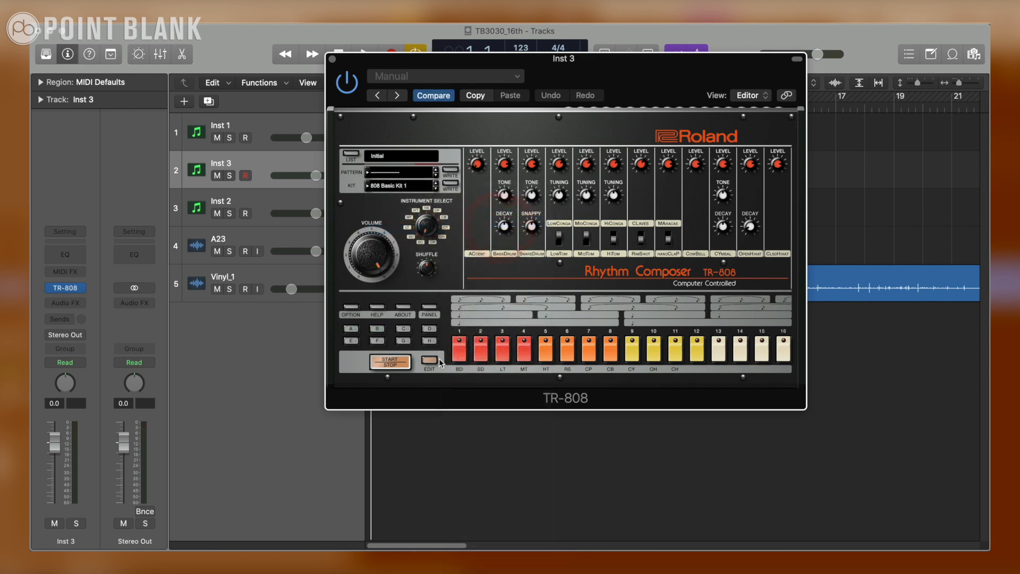
{"action": "left_click", "coordinate": [430, 360]}
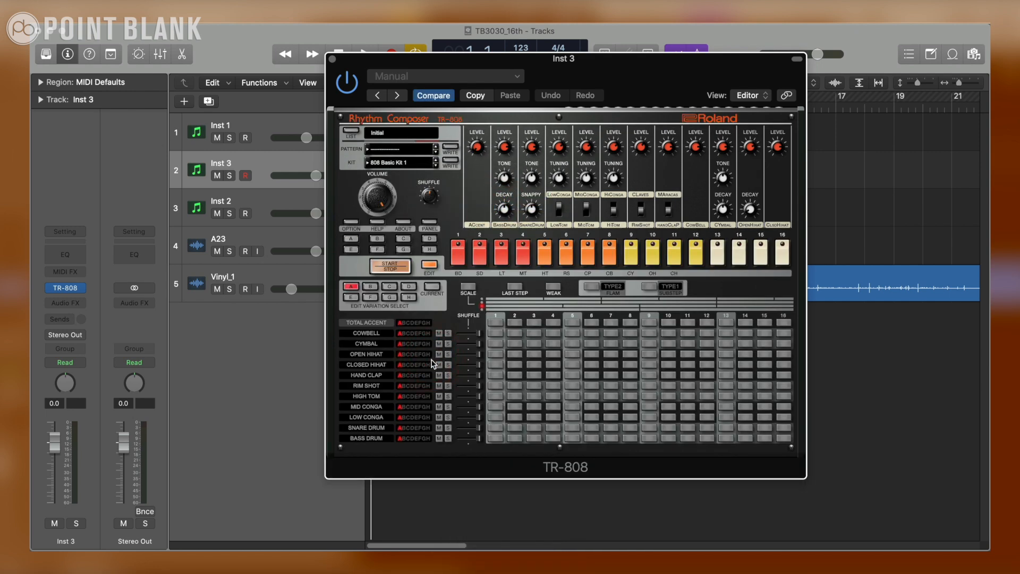
{"action": "left_click_drag", "start_coordinate": [564, 72], "coordinate": [709, 88]}
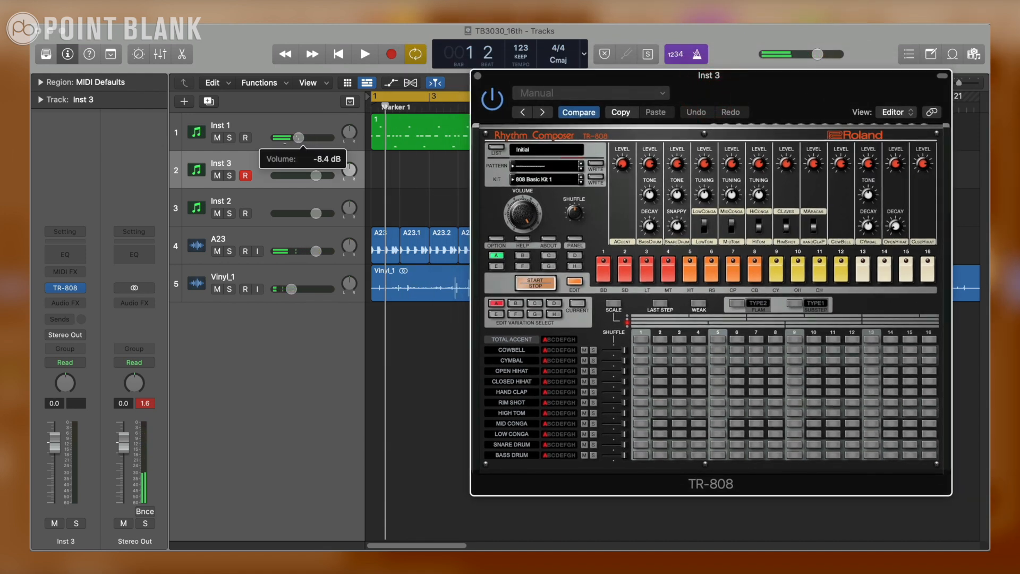
- Start playback, fill all 16 closed hi-hat steps in variation A, and set the closed hi-hat level to 230
{"action": "key", "text": "space"}
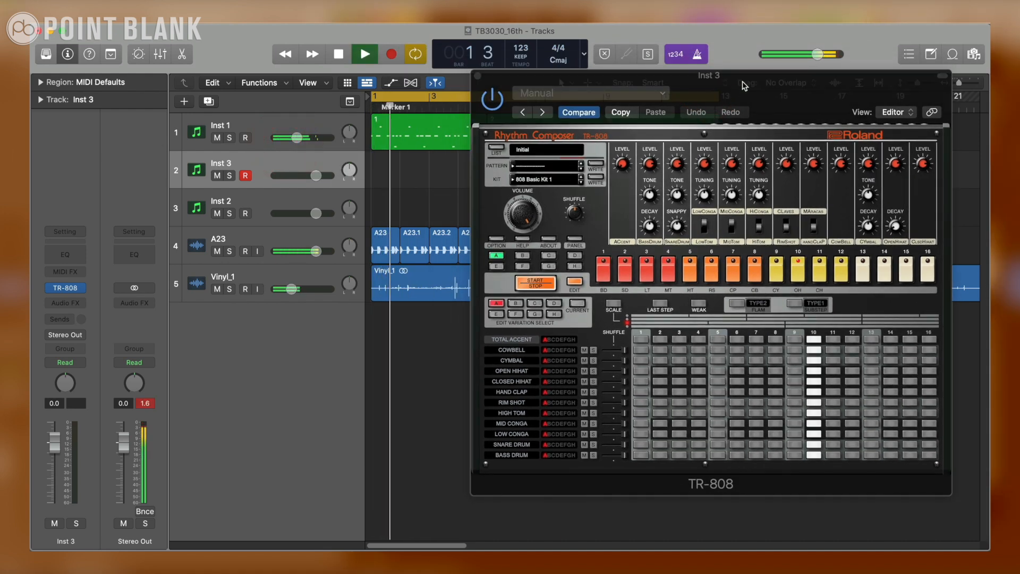
{"action": "left_click_drag", "start_coordinate": [744, 87], "coordinate": [684, 81]}
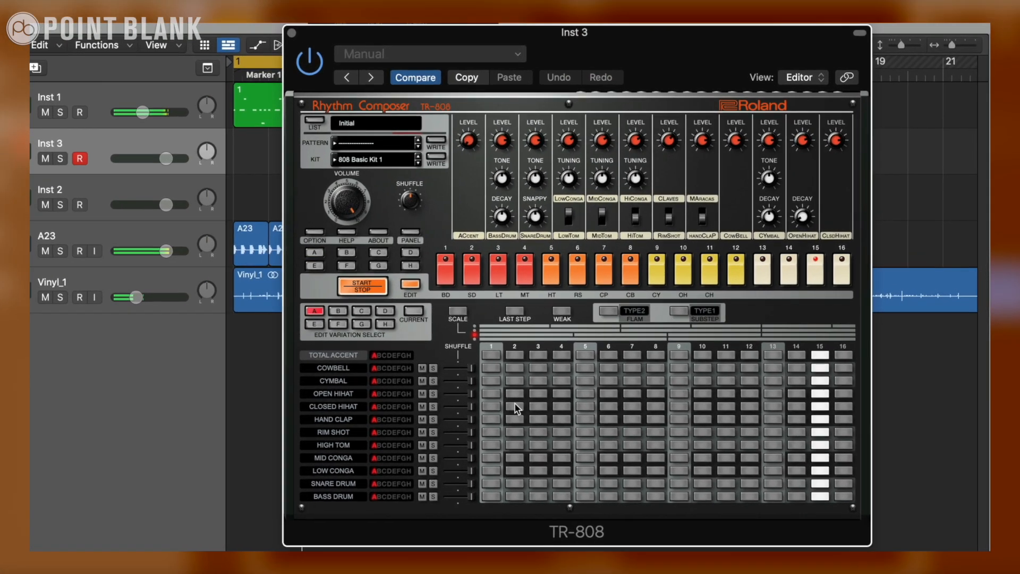
{"action": "left_click_drag", "start_coordinate": [493, 407], "coordinate": [847, 407]}
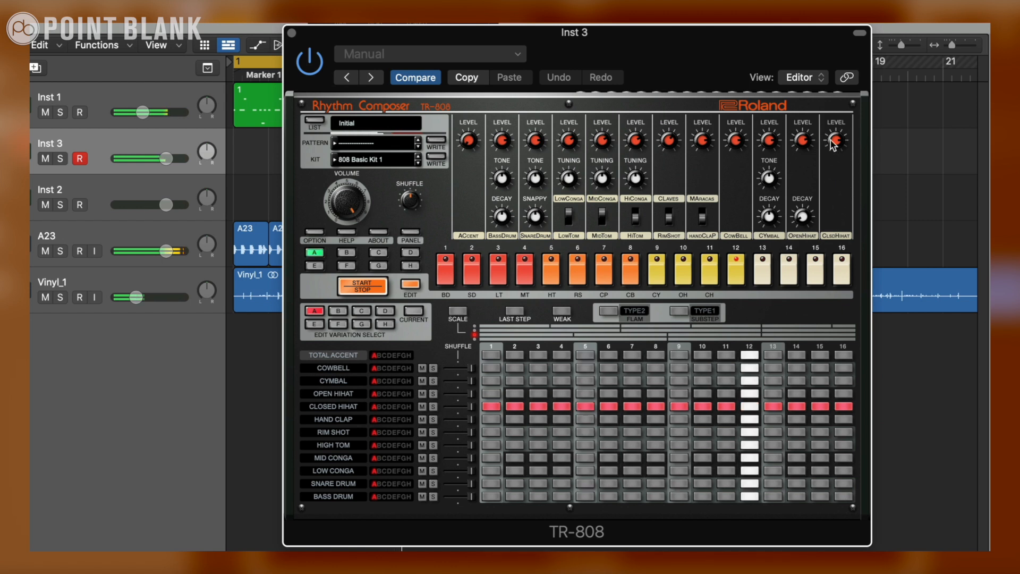
{"action": "left_click_drag", "start_coordinate": [834, 86], "coordinate": [834, 85]}
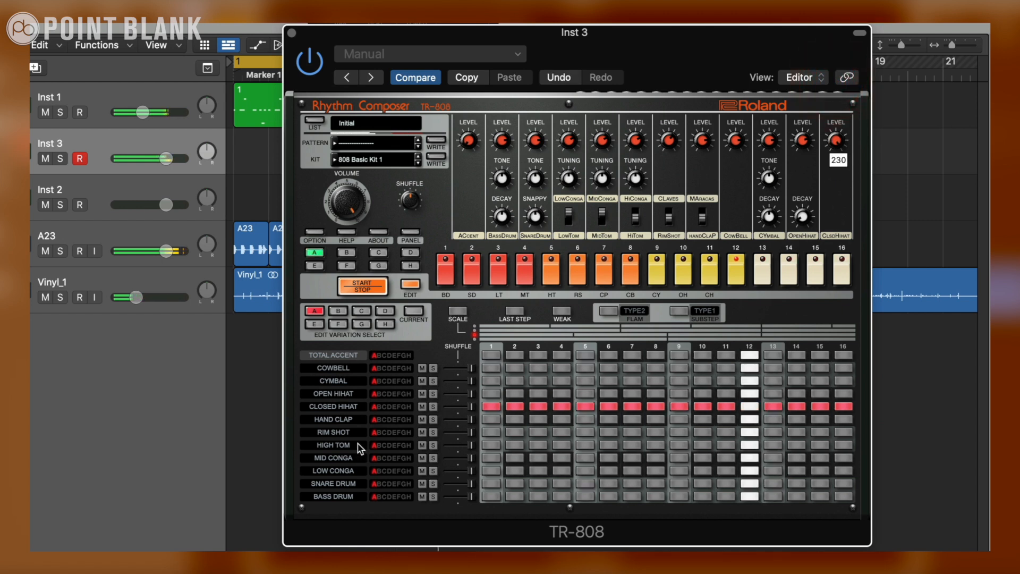
- Program rim shots on steps 2, 4, 6, 7, 8, 10 and 12 to 16 of variation A
{"action": "left_click", "coordinate": [515, 432]}
{"action": "left_click", "coordinate": [563, 432]}
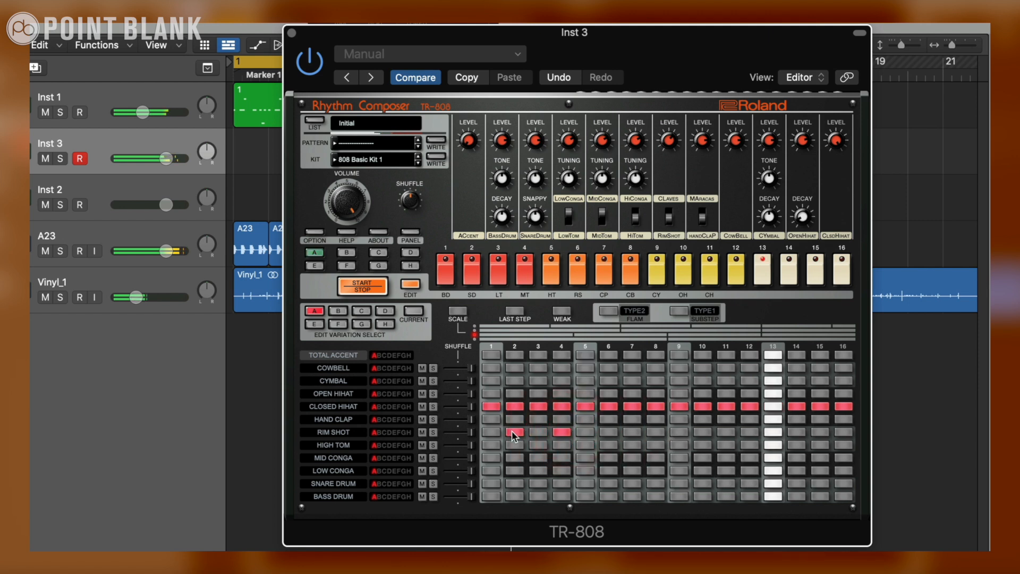
{"action": "left_click", "coordinate": [608, 432]}
{"action": "left_click", "coordinate": [632, 432]}
{"action": "left_click", "coordinate": [655, 431]}
{"action": "left_click", "coordinate": [702, 431]}
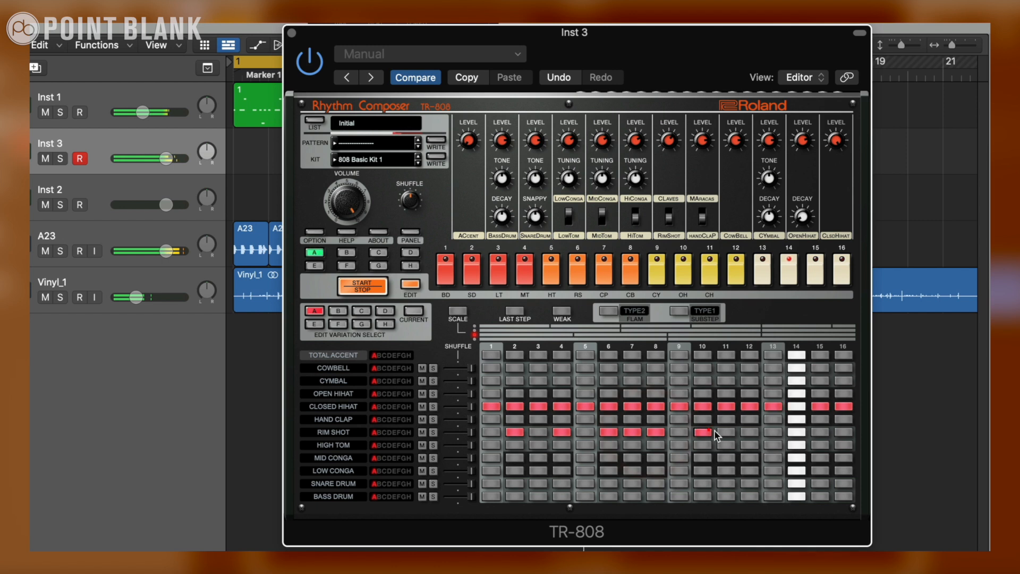
{"action": "left_click", "coordinate": [749, 432]}
{"action": "left_click_drag", "start_coordinate": [766, 429], "coordinate": [876, 428]}
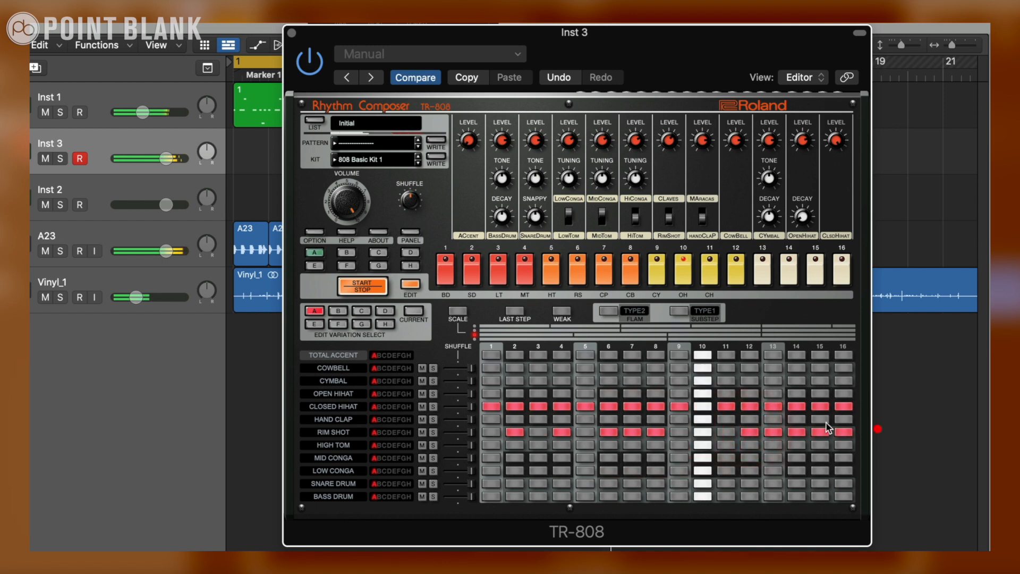
- Add total accents on steps 2, 4, 6, 7, 8, 11, 12, 14, 15 and 16, and set the rim shot level to 230
{"action": "left_click", "coordinate": [514, 356]}
{"action": "left_click", "coordinate": [561, 355]}
{"action": "left_click", "coordinate": [608, 355]}
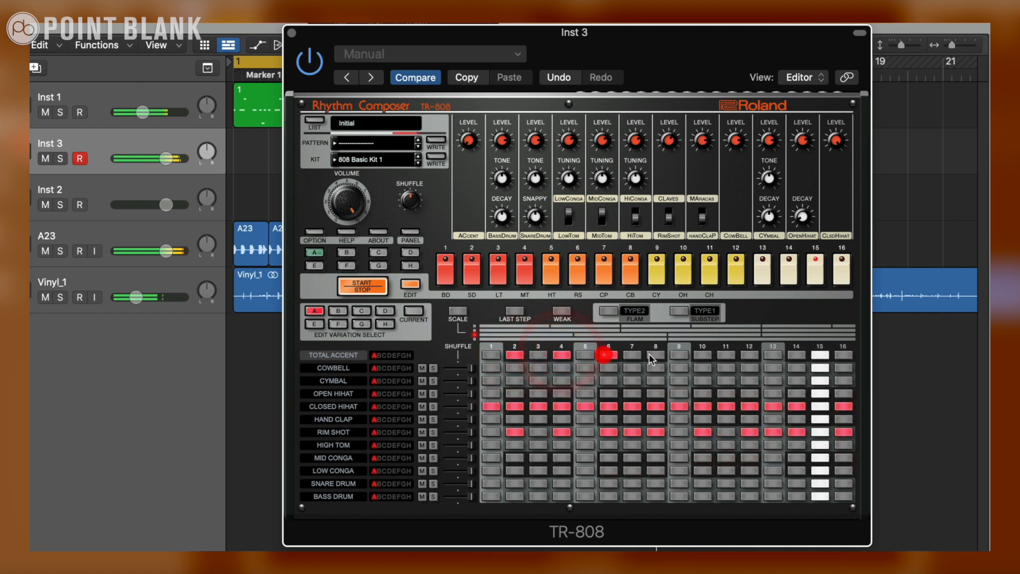
{"action": "left_click", "coordinate": [654, 356]}
{"action": "left_click", "coordinate": [632, 355]}
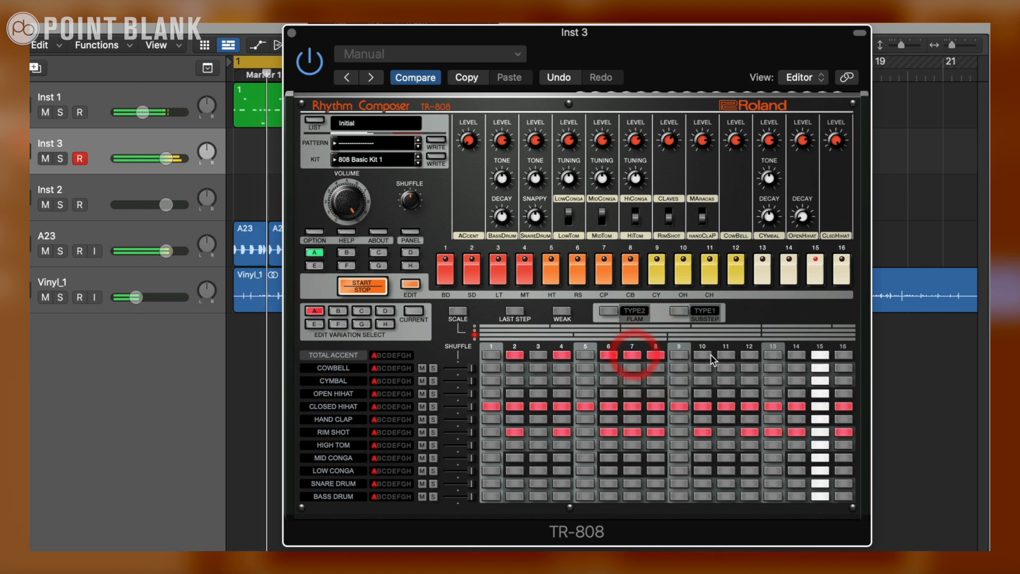
{"action": "left_click", "coordinate": [726, 355]}
{"action": "left_click", "coordinate": [749, 354]}
{"action": "left_click", "coordinate": [796, 355]}
{"action": "left_click", "coordinate": [819, 355]}
{"action": "left_click", "coordinate": [843, 355]}
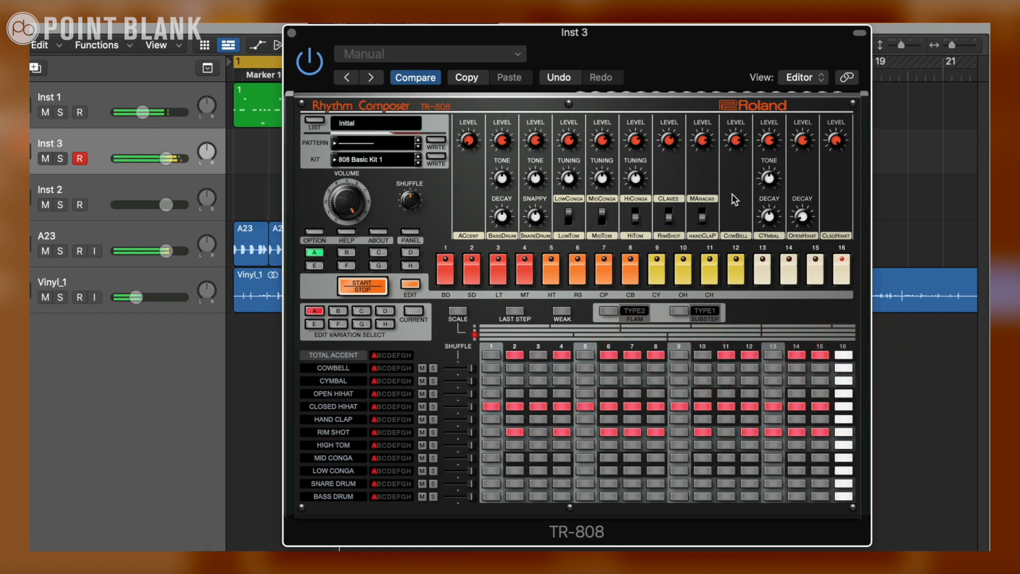
{"action": "left_click_drag", "start_coordinate": [672, 146], "coordinate": [674, 29]}
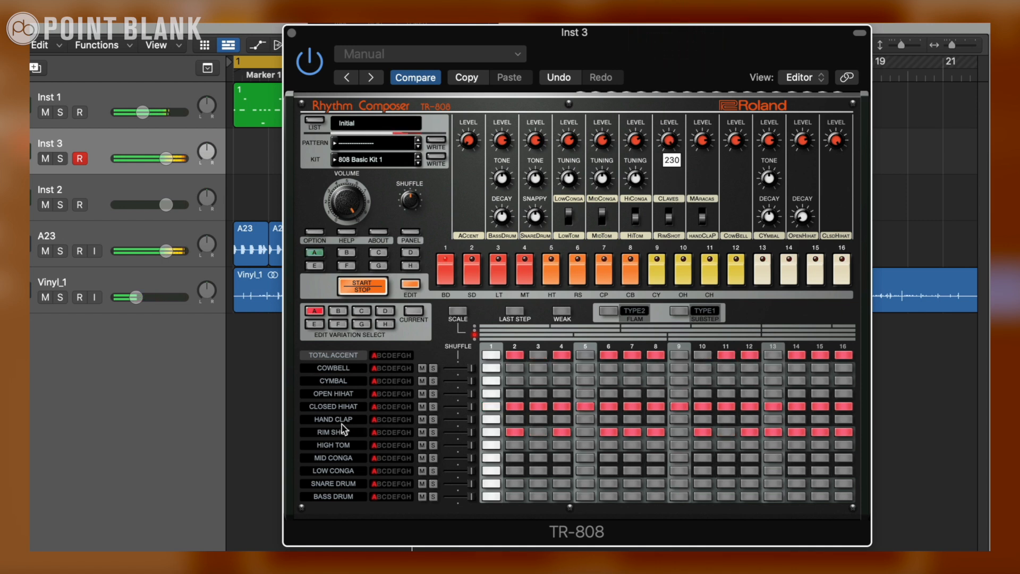
- Program hand claps on steps 14 and 16 of variation A and set the hand clap level to 255
{"action": "left_click", "coordinate": [792, 419]}
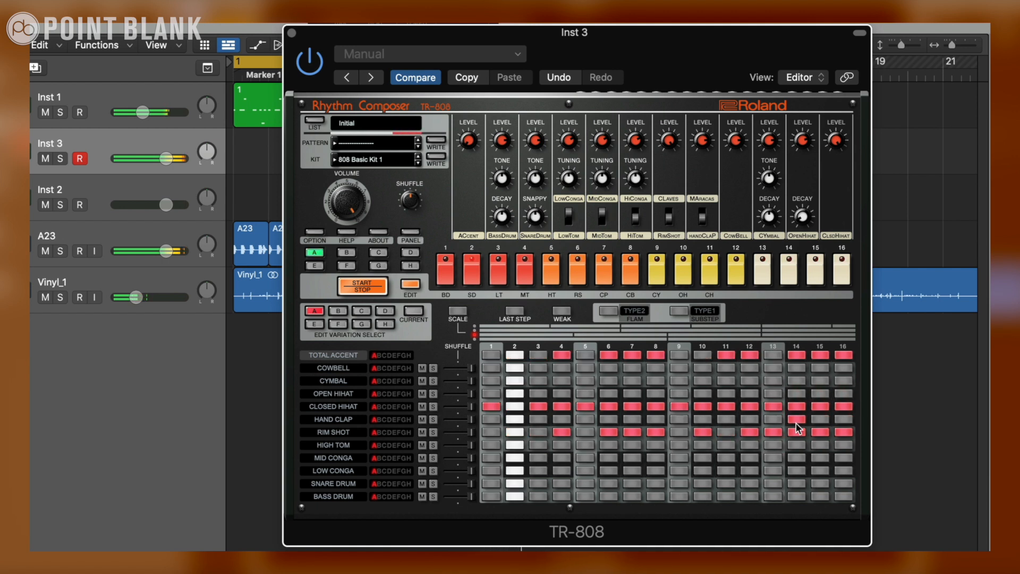
{"action": "left_click", "coordinate": [843, 419]}
{"action": "left_click", "coordinate": [820, 419]}
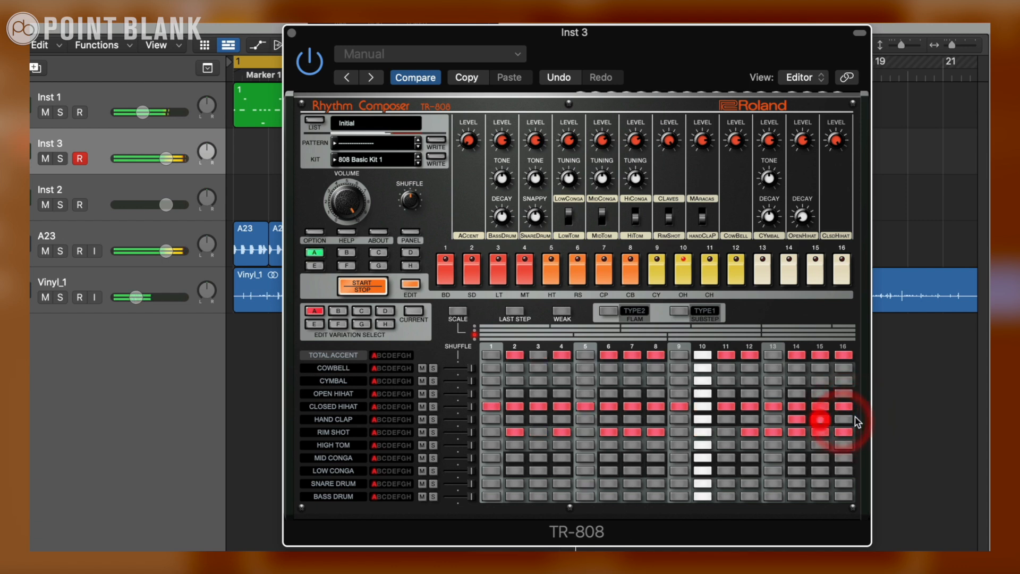
{"action": "left_click", "coordinate": [774, 419]}
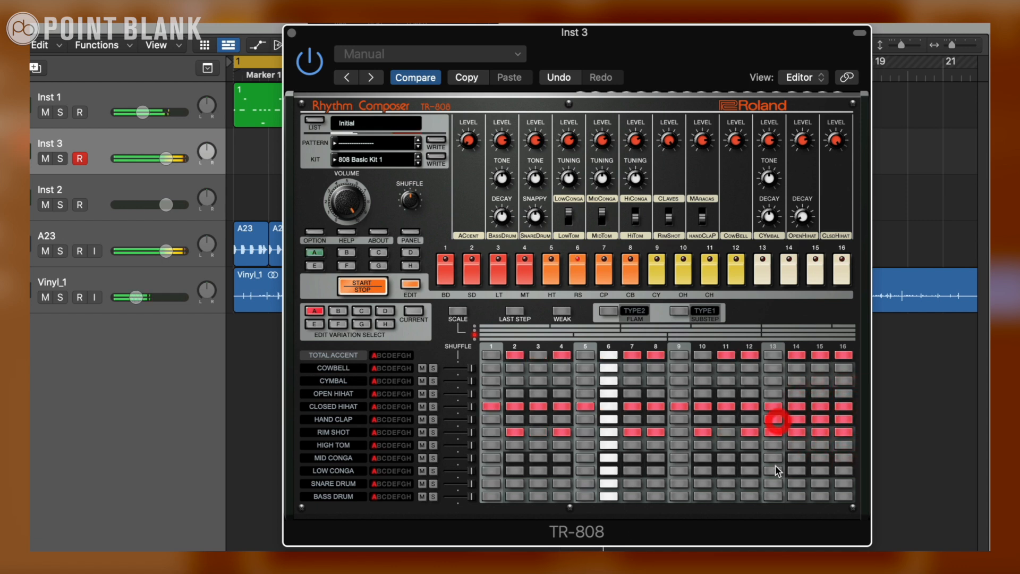
{"action": "left_click", "coordinate": [774, 419]}
{"action": "left_click", "coordinate": [819, 419]}
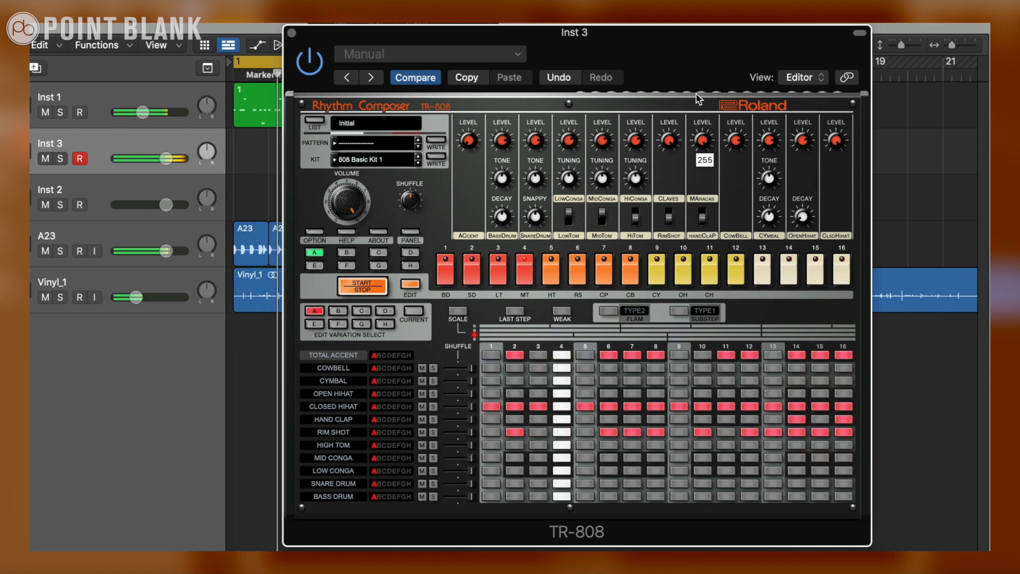
{"action": "left_click", "coordinate": [702, 117]}
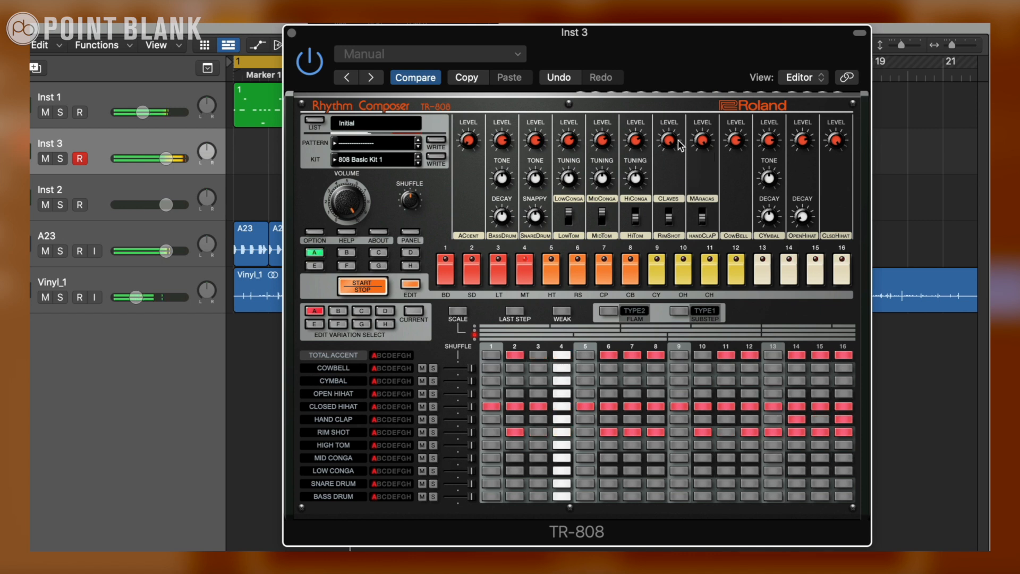
{"action": "mouse_move", "coordinate": [708, 146]}
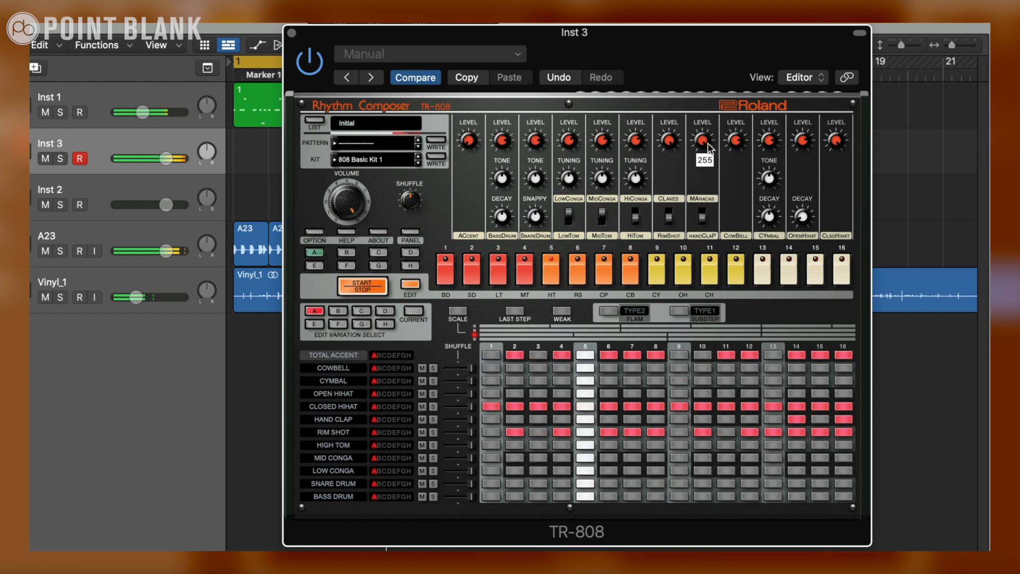
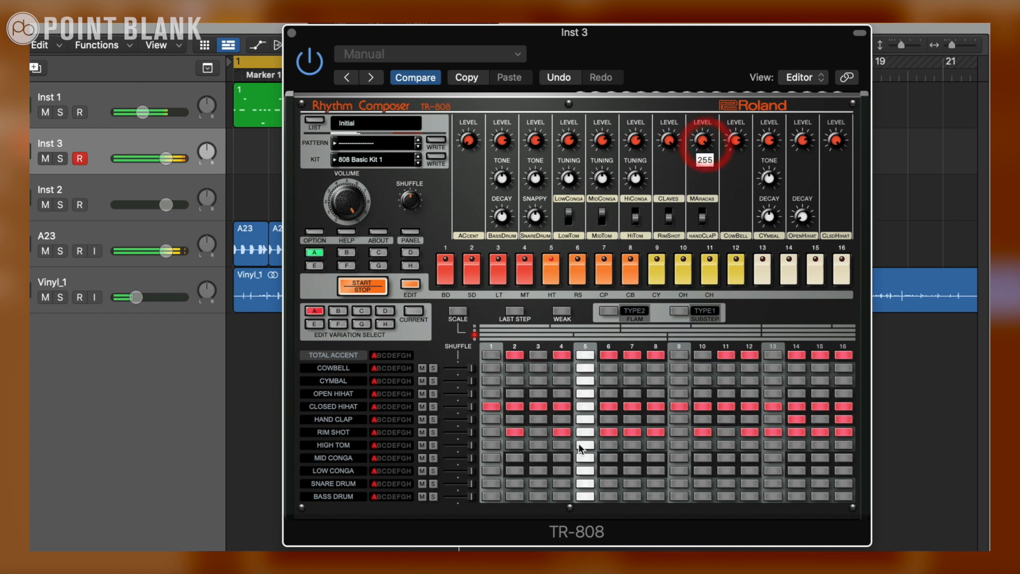
- Add a cymbal on step 1 and a cowbell on step 14, and set the cowbell level to 255
{"action": "left_click", "coordinate": [491, 381]}
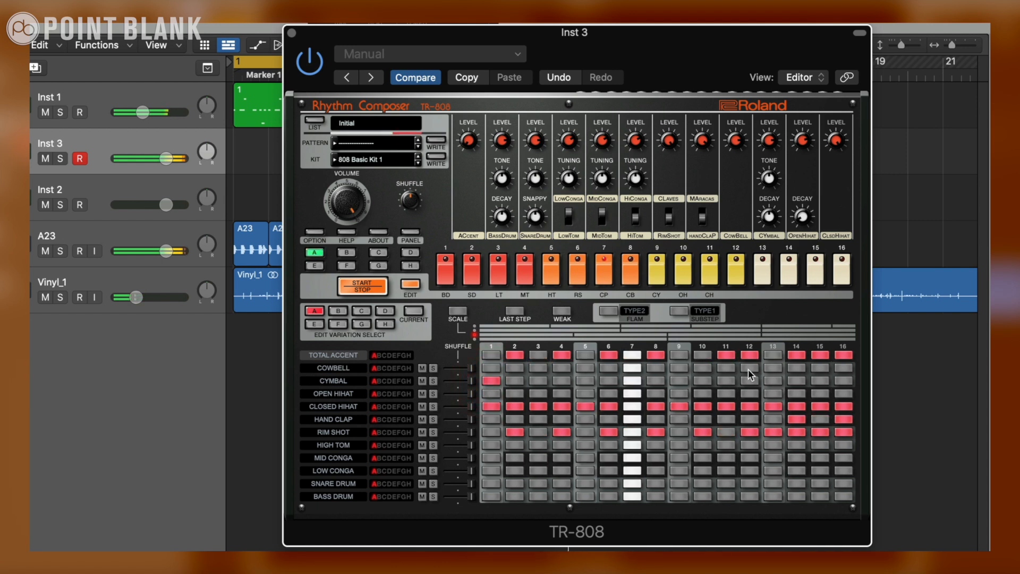
{"action": "left_click", "coordinate": [799, 368]}
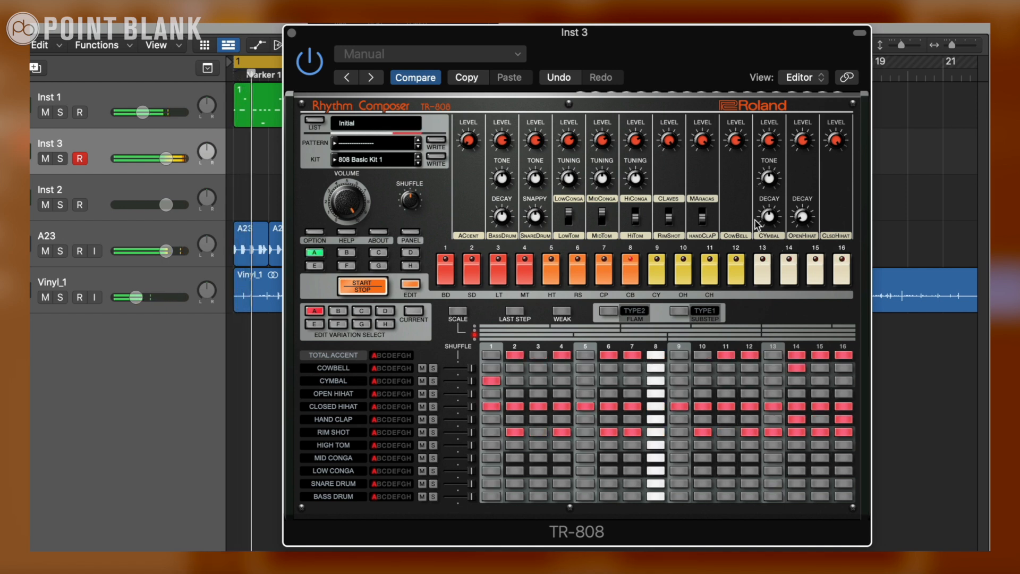
{"action": "left_click_drag", "start_coordinate": [736, 141], "coordinate": [734, 45]}
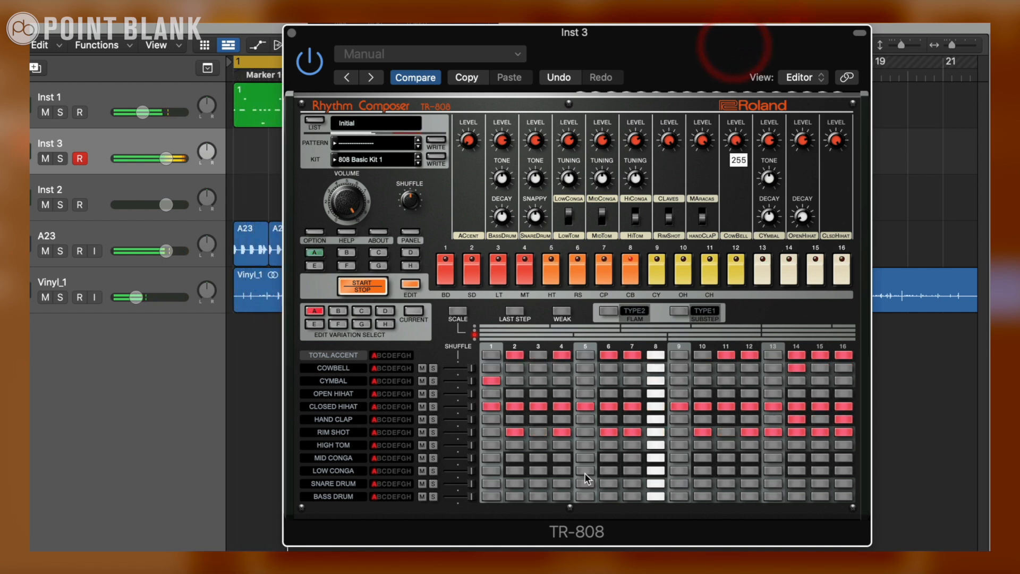
- Raise the TR-808 accent level, remove the total accent on step 15 and stop playback
{"action": "mouse_move", "coordinate": [474, 142]}
{"action": "left_mouse_down"}
{"action": "mouse_move", "coordinate": [474, 123]}
{"action": "mouse_move", "coordinate": [474, 132]}
{"action": "left_mouse_up"}
{"action": "left_click", "coordinate": [813, 356]}
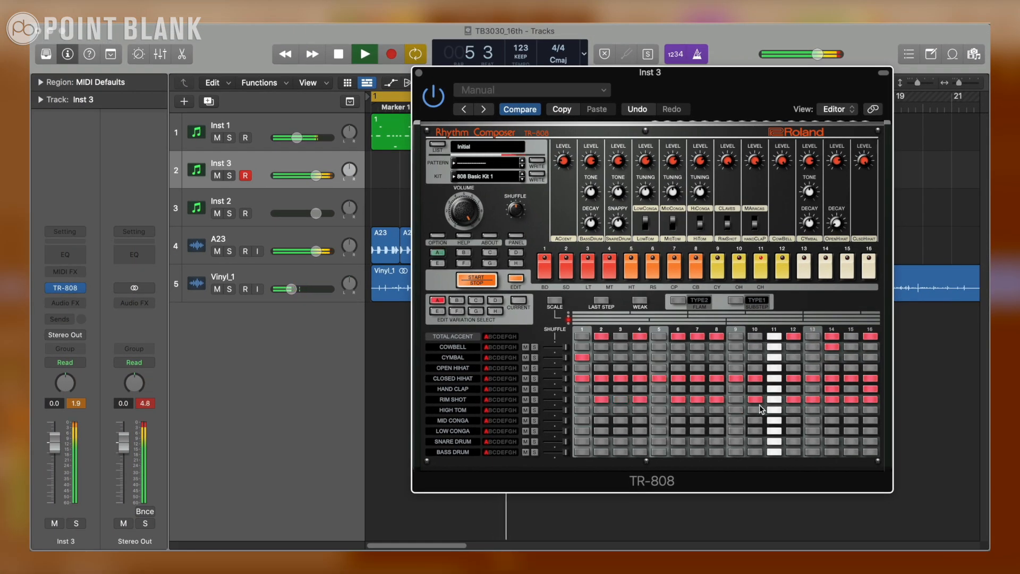
{"action": "left_click", "coordinate": [477, 268]}
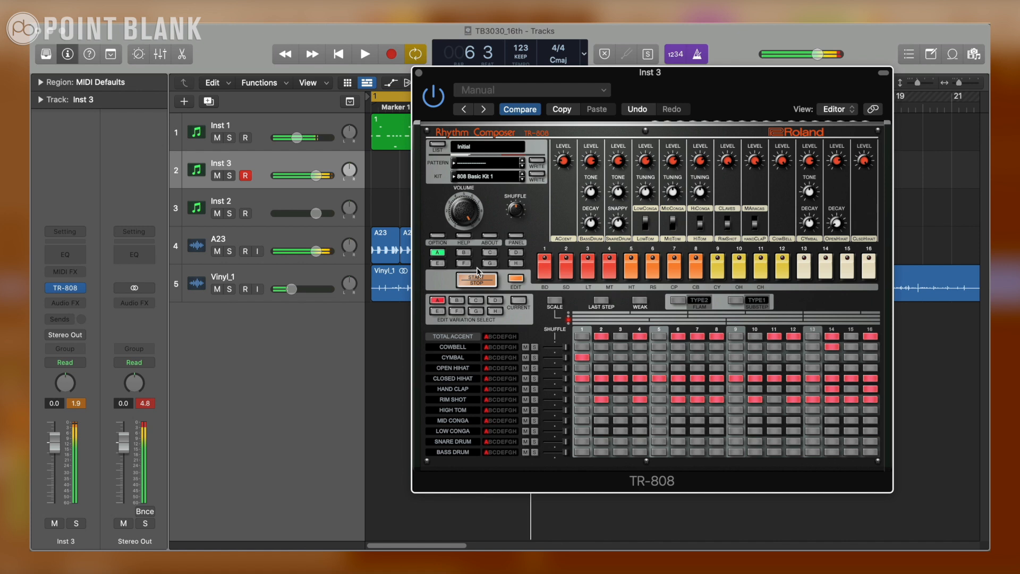
- Place the TR-808's variation A as a MIDI region at bar 1 of the Inst 3 track
{"action": "left_click", "coordinate": [438, 236]}
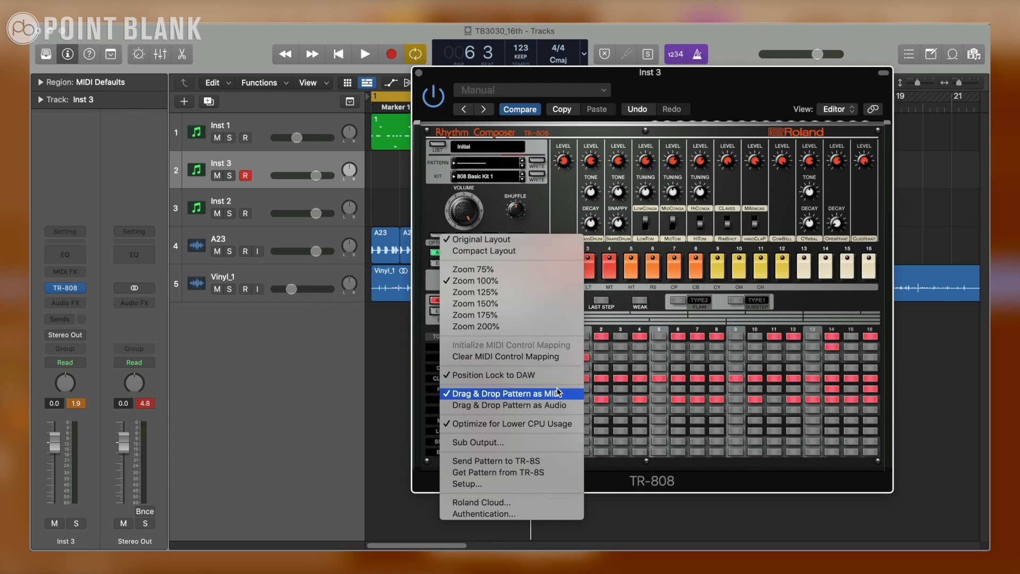
{"action": "left_click", "coordinate": [534, 376]}
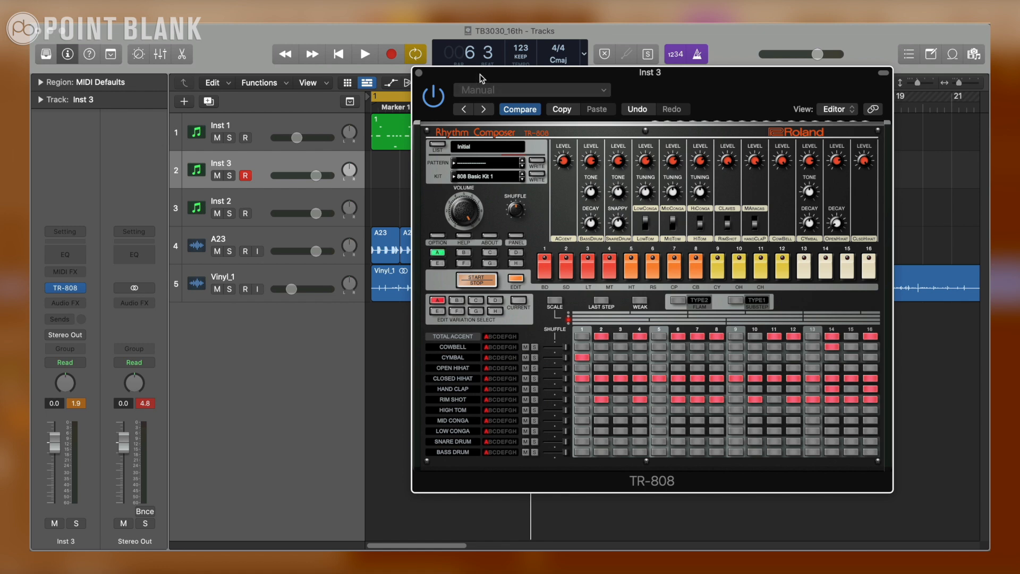
{"action": "left_click_drag", "start_coordinate": [479, 75], "coordinate": [631, 69]}
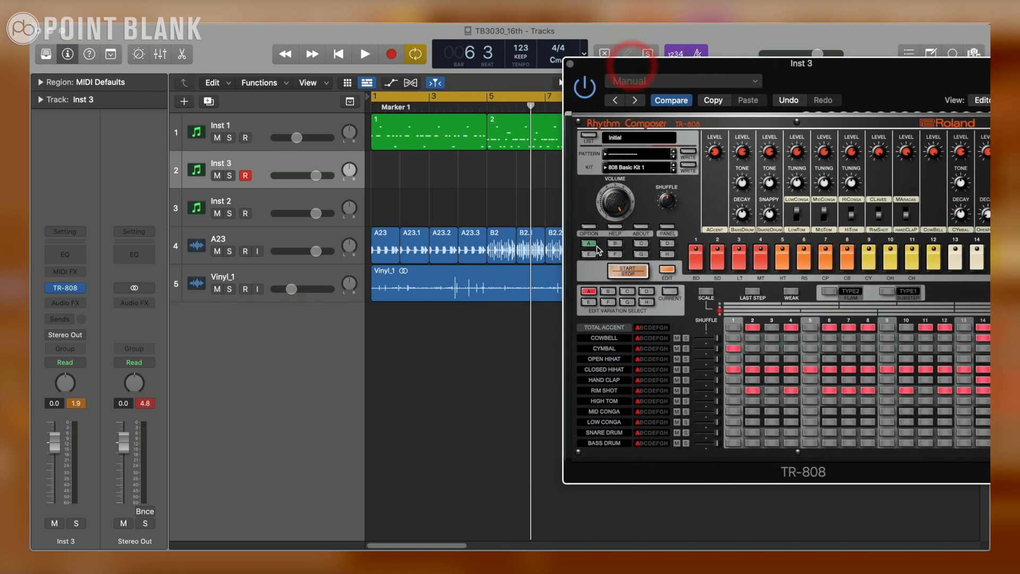
{"action": "left_click_drag", "start_coordinate": [468, 198], "coordinate": [379, 170]}
{"action": "left_click", "coordinate": [630, 232]}
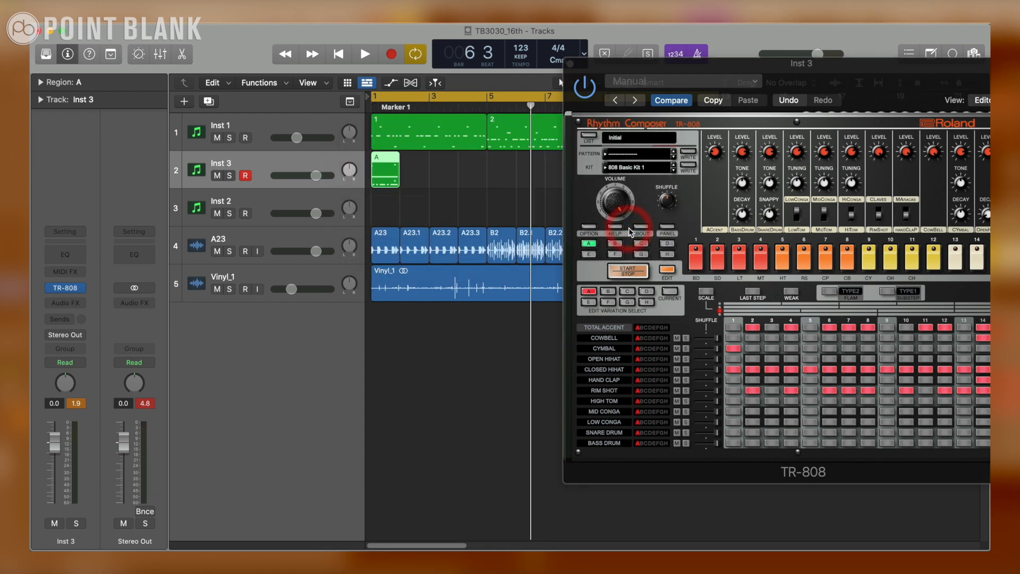
{"action": "key", "text": "Return"}
{"action": "key", "text": "space"}
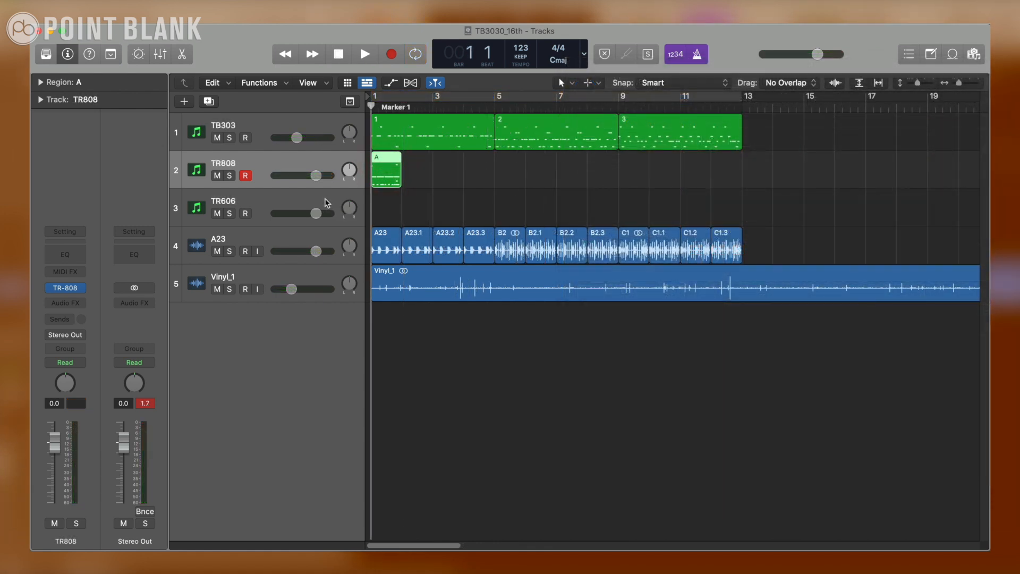
- Open the TR-606 on the TR606 track and copy its variation B into variation D
{"action": "left_click", "coordinate": [317, 207]}
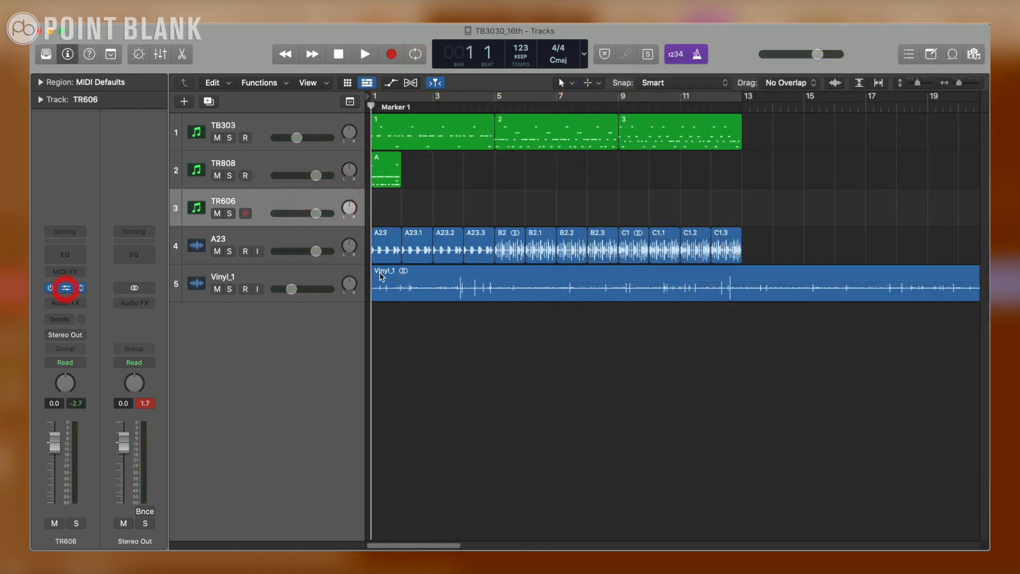
{"action": "left_click", "coordinate": [65, 287]}
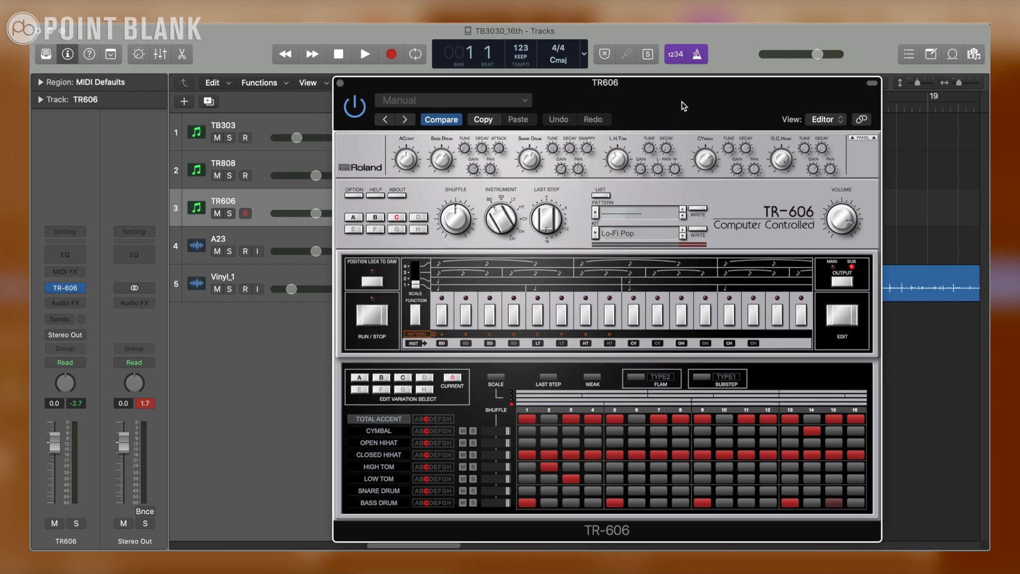
{"action": "left_click_drag", "start_coordinate": [671, 132], "coordinate": [688, 101]}
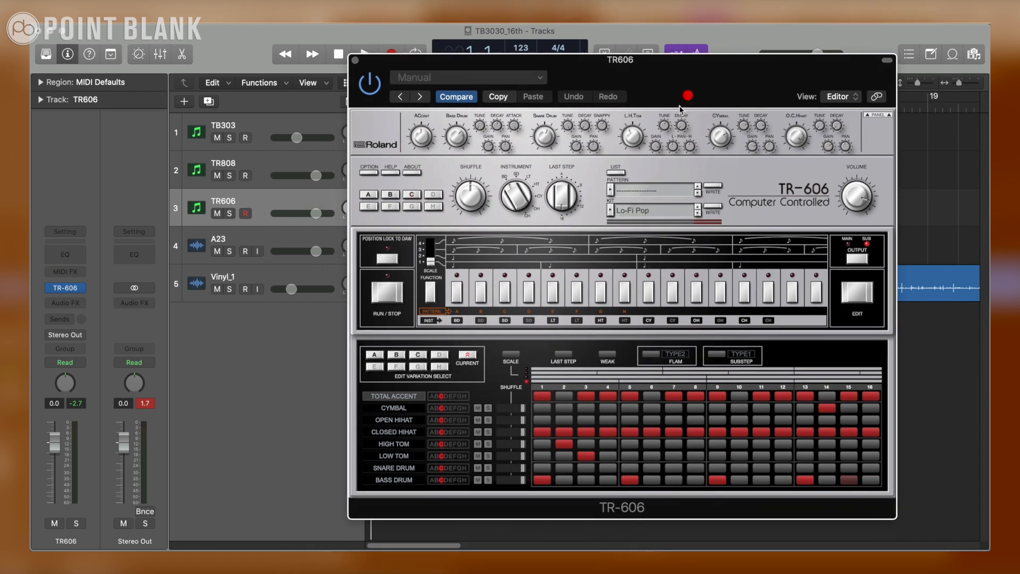
{"action": "right_click", "coordinate": [400, 357]}
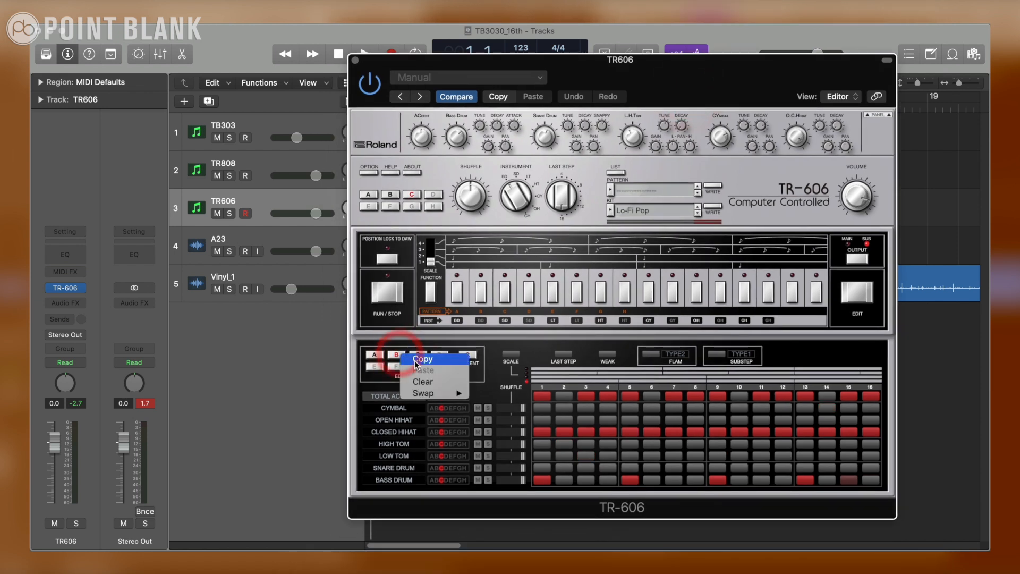
{"action": "left_click", "coordinate": [418, 359]}
{"action": "left_click", "coordinate": [443, 357]}
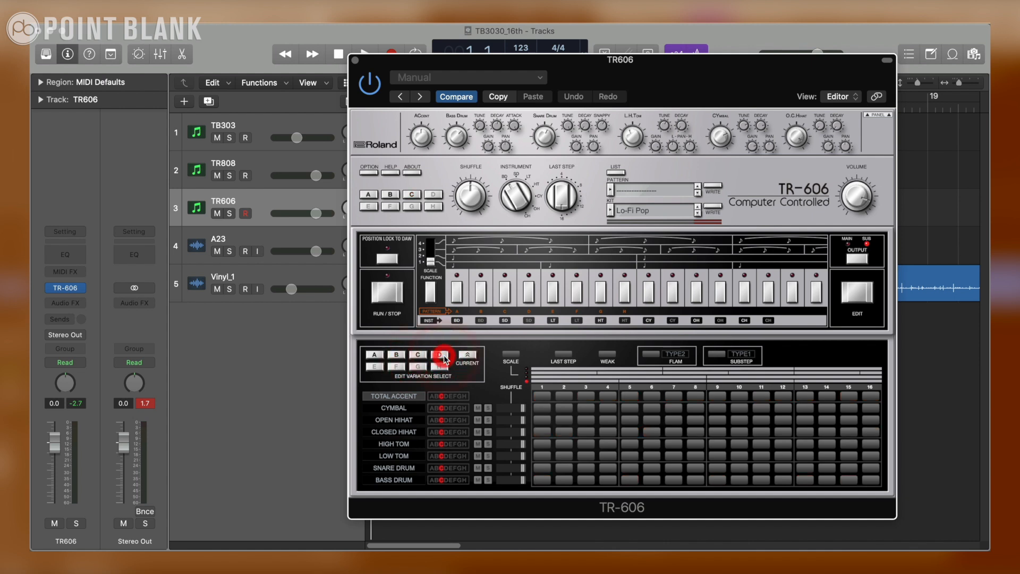
{"action": "right_click", "coordinate": [444, 358]}
{"action": "left_click", "coordinate": [462, 367]}
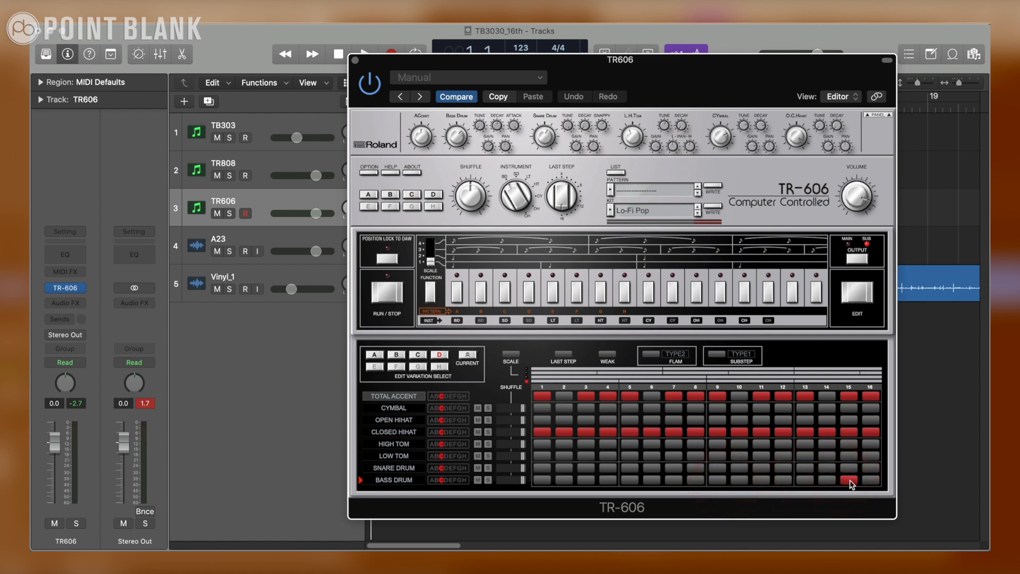
- Place the TR-606's variation D as an audio region at bar 13 of the A23 track
{"action": "left_click_drag", "start_coordinate": [489, 65], "coordinate": [697, 62]}
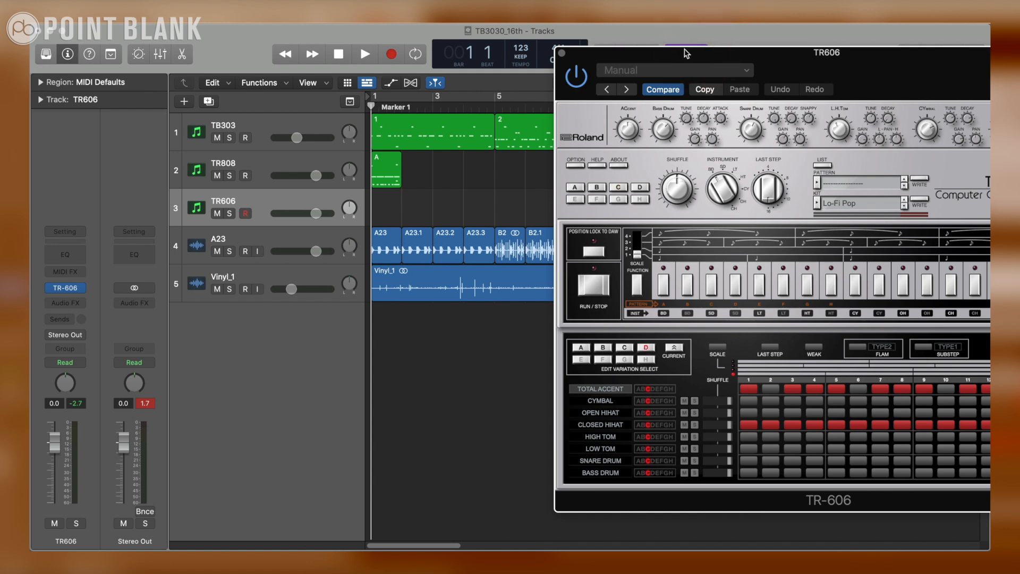
{"action": "left_click_drag", "start_coordinate": [685, 53], "coordinate": [911, 42]}
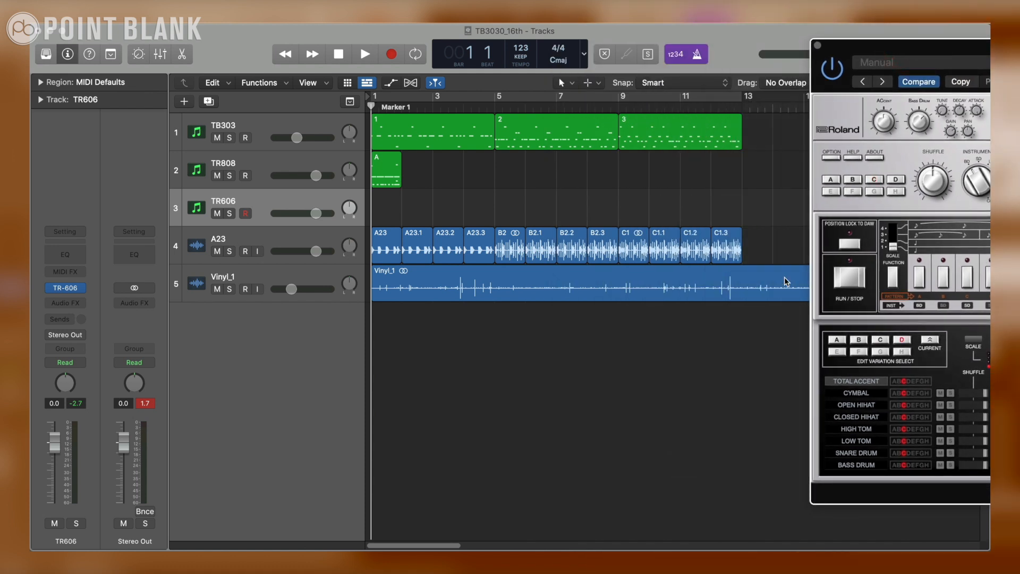
{"action": "left_click_drag", "start_coordinate": [787, 282], "coordinate": [743, 244]}
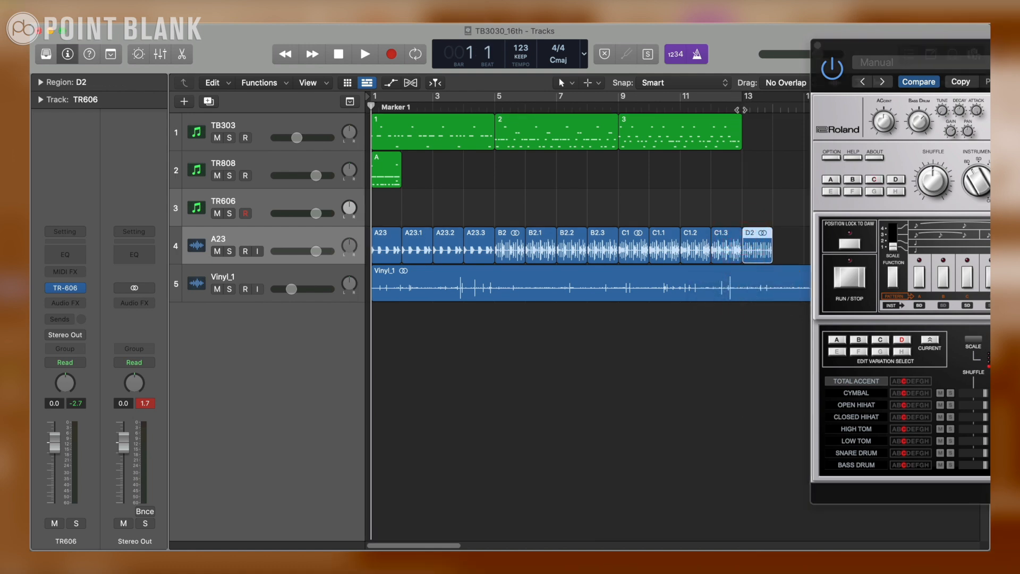
- Play the new audio region from bar 13, bypass the TR-606 and close its window
{"action": "double_click", "coordinate": [741, 108]}
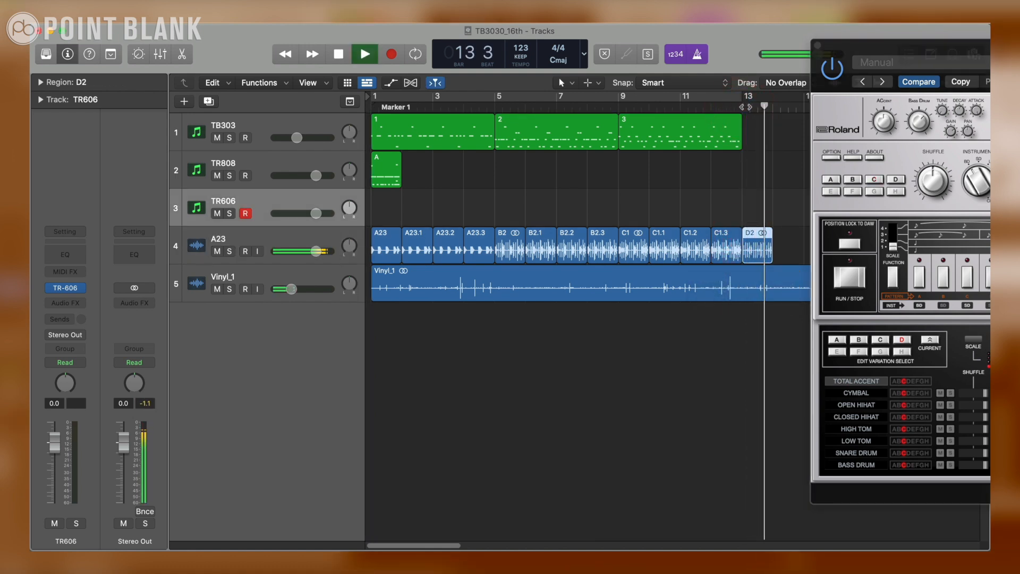
{"action": "key", "text": "space"}
{"action": "left_click", "coordinate": [833, 69]}
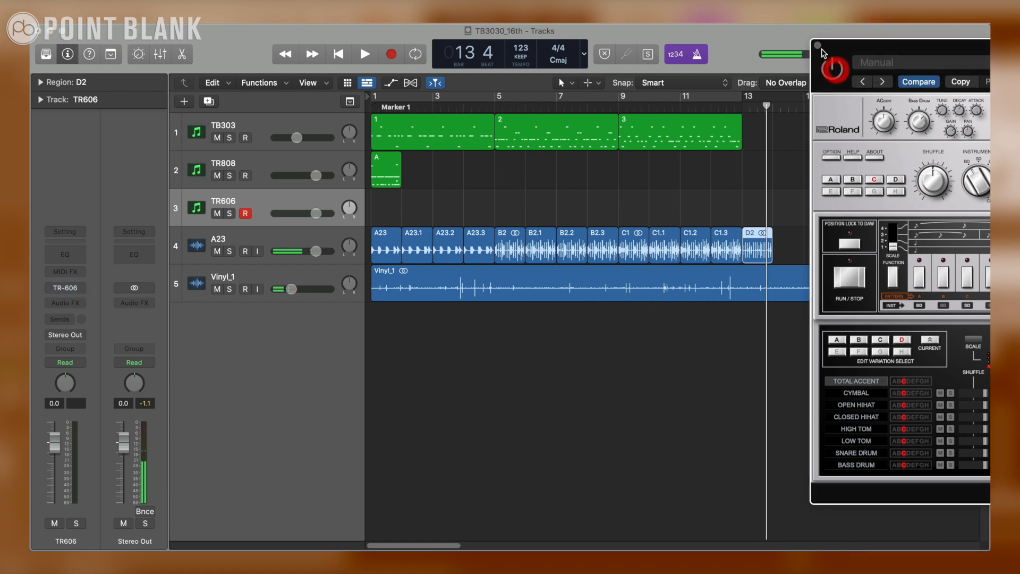
{"action": "left_click", "coordinate": [819, 49]}
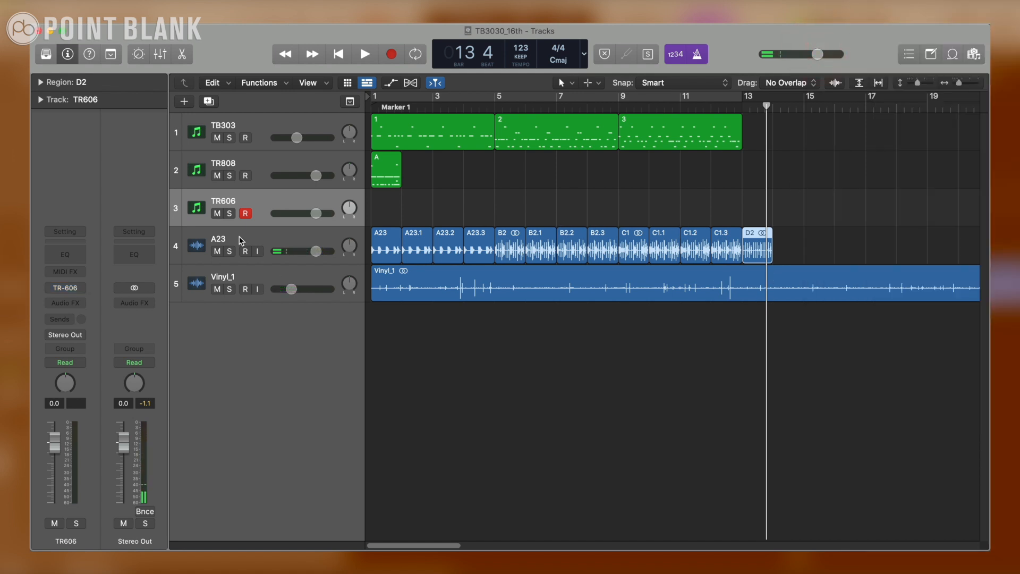
- Move the TR808 track's region A from bar 1 to bar 5 and play the transition into it
{"action": "left_click", "coordinate": [371, 108]}
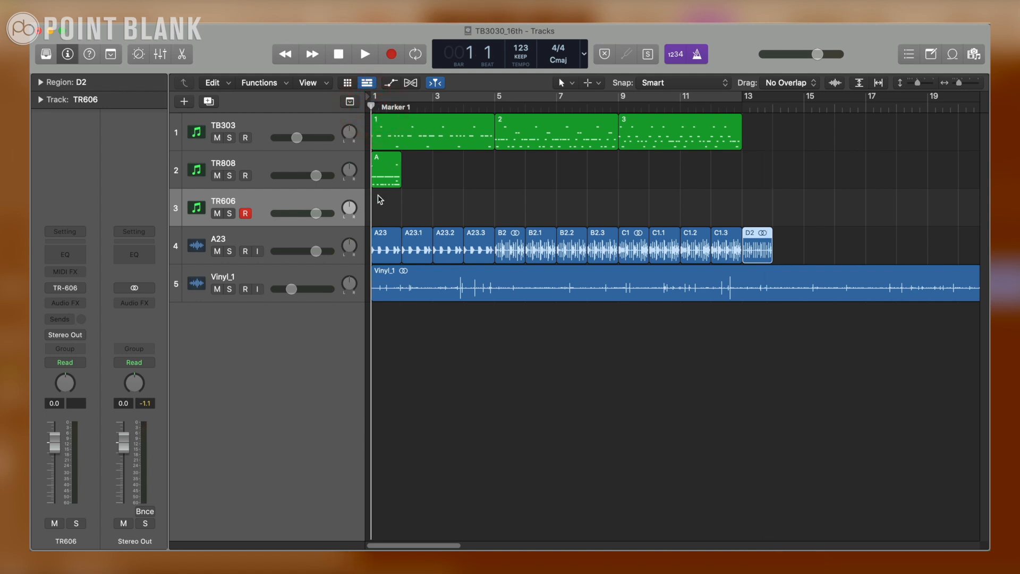
{"action": "left_click_drag", "start_coordinate": [387, 167], "coordinate": [510, 166]}
{"action": "key", "text": "space"}
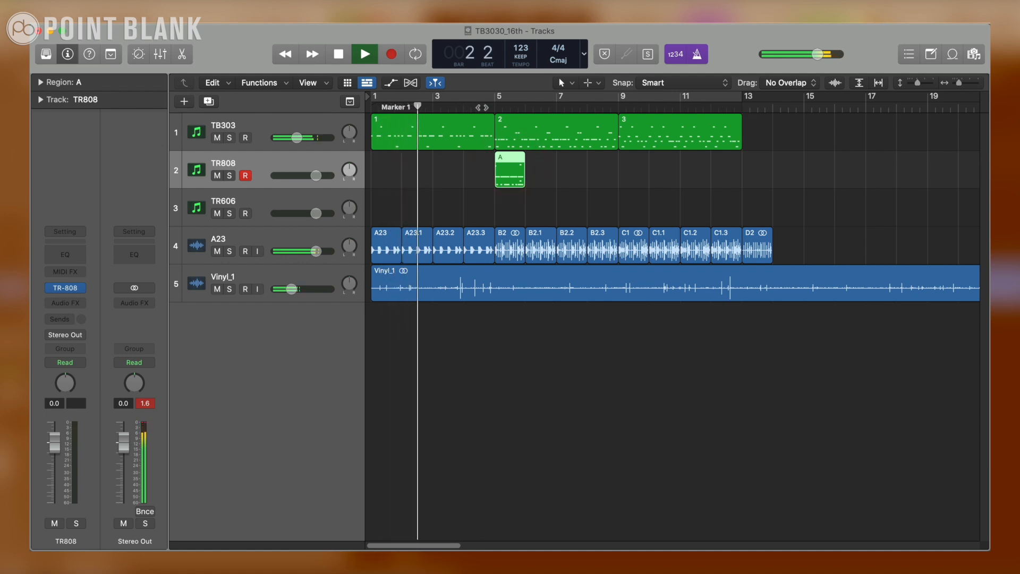
{"action": "key", "text": "space"}
{"action": "left_click", "coordinate": [482, 107]}
{"action": "key", "text": "space"}
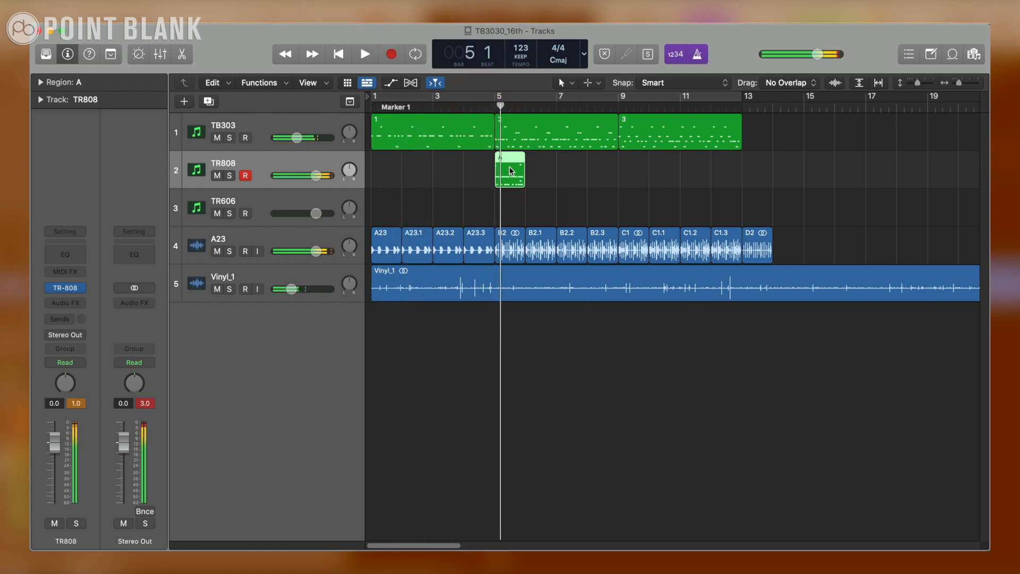
- Repeat the TR808 region seven times to fill up to bar 13 and play from bar 5
{"action": "left_click", "coordinate": [509, 167]}
{"action": "key", "text": "super+r"}
{"action": "key", "text": "super+r"}
{"action": "key", "text": "super+r"}
{"action": "key", "text": "super+r"}
{"action": "key", "text": "super+r"}
{"action": "key", "text": "super+r"}
{"action": "key", "text": "super+r"}
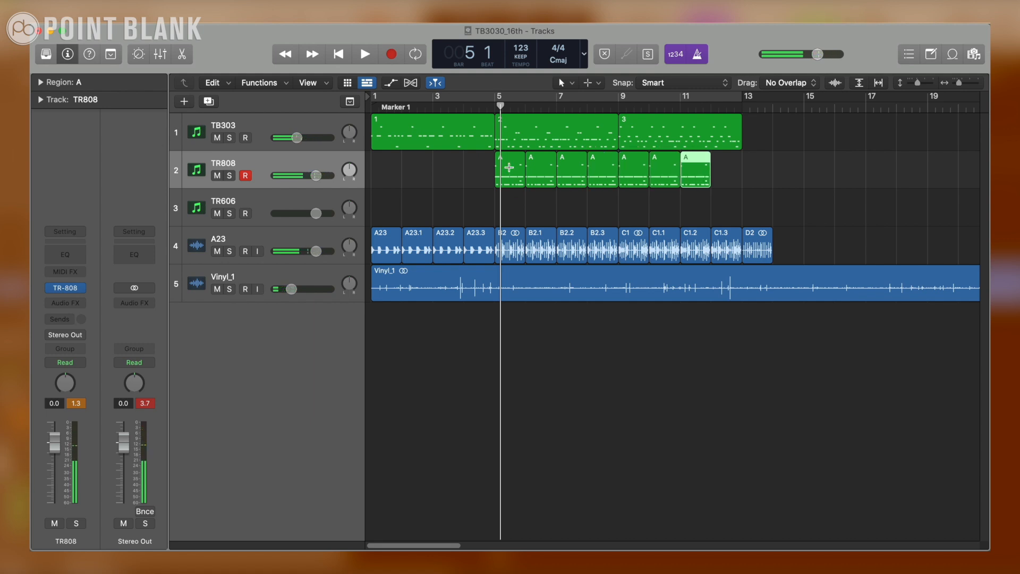
{"action": "double_click", "coordinate": [495, 105]}
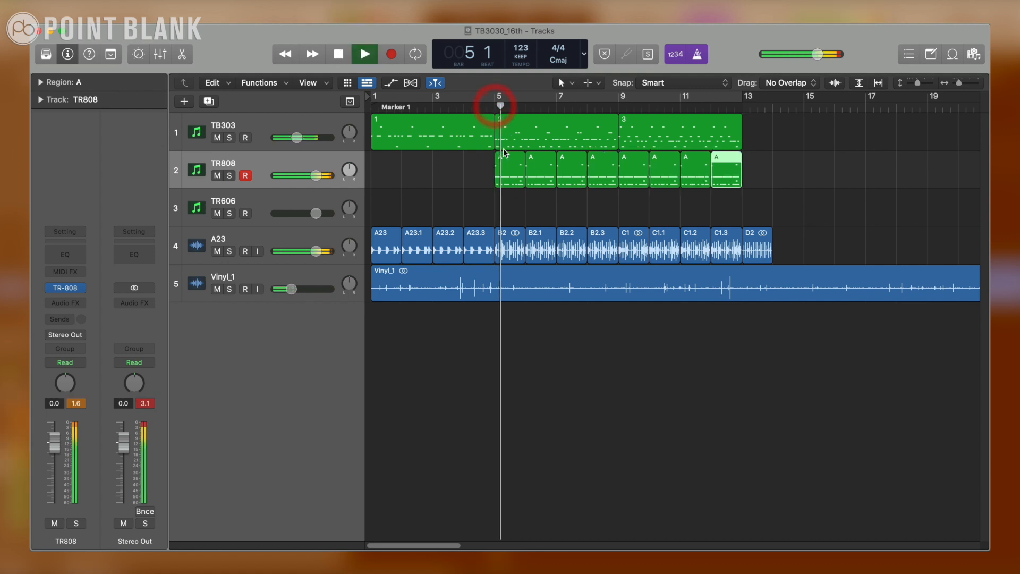
- Open the first four TR808 regions, bars 5 to 8, together in the Piano Roll and stop playback
{"action": "left_click_drag", "start_coordinate": [593, 198], "coordinate": [502, 162]}
{"action": "double_click", "coordinate": [509, 169]}
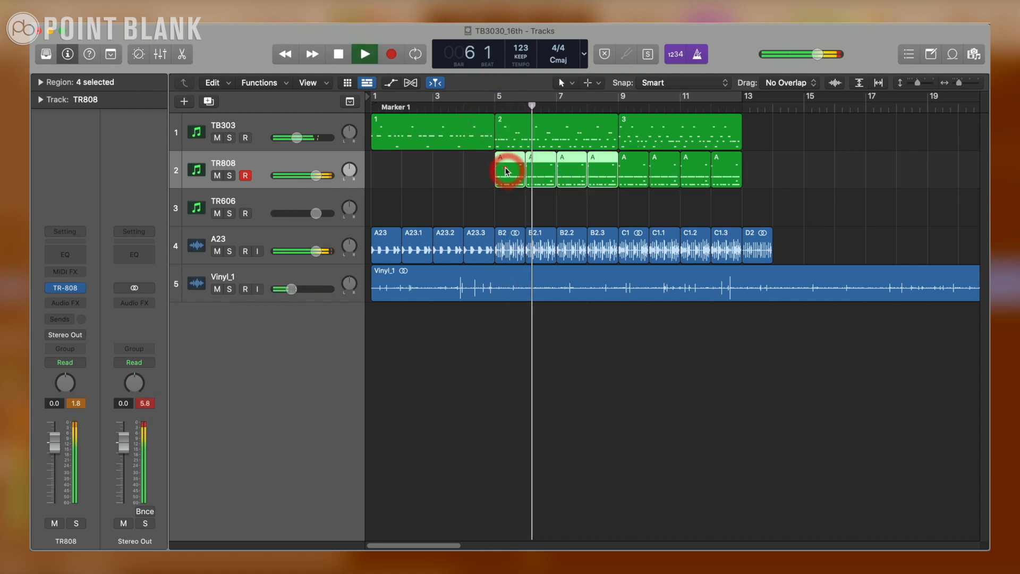
{"action": "key", "text": "space"}
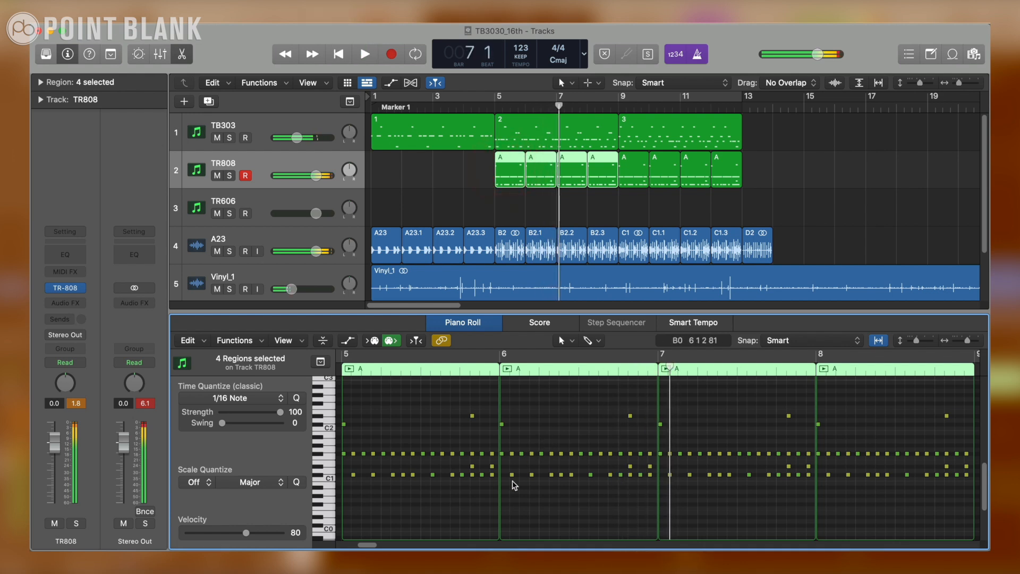
- Remove all hand clap notes at D#1 from the four opened TR808 regions
{"action": "key", "text": "super+Down"}
{"action": "key", "text": "super+Down"}
{"action": "key", "text": "super+Down"}
{"action": "key", "text": "super+Down"}
{"action": "key", "text": "super+Down"}
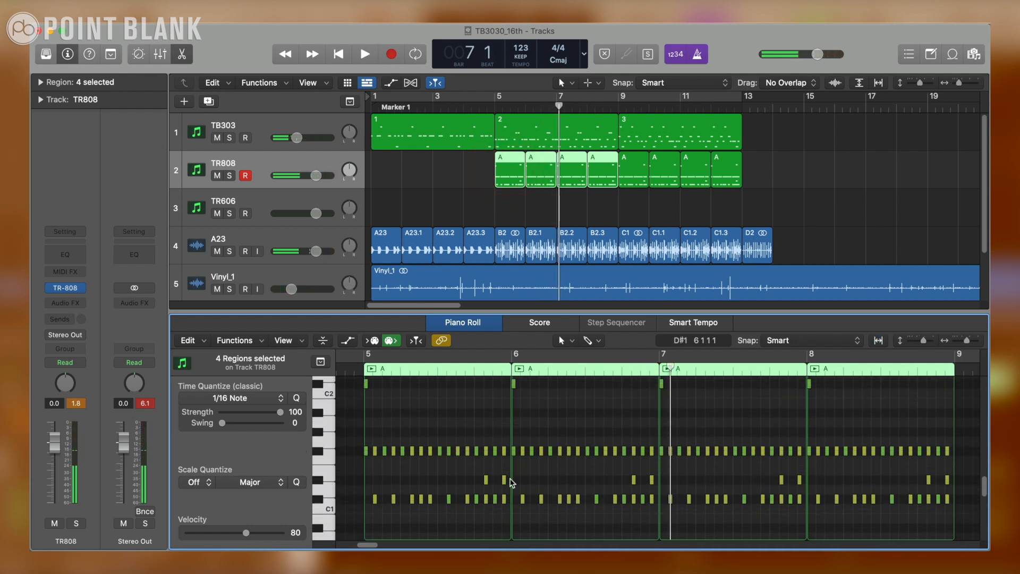
{"action": "scroll", "coordinate": [512, 482], "scroll_direction": "right", "scroll_amount": 1}
{"action": "left_click", "coordinate": [321, 481]}
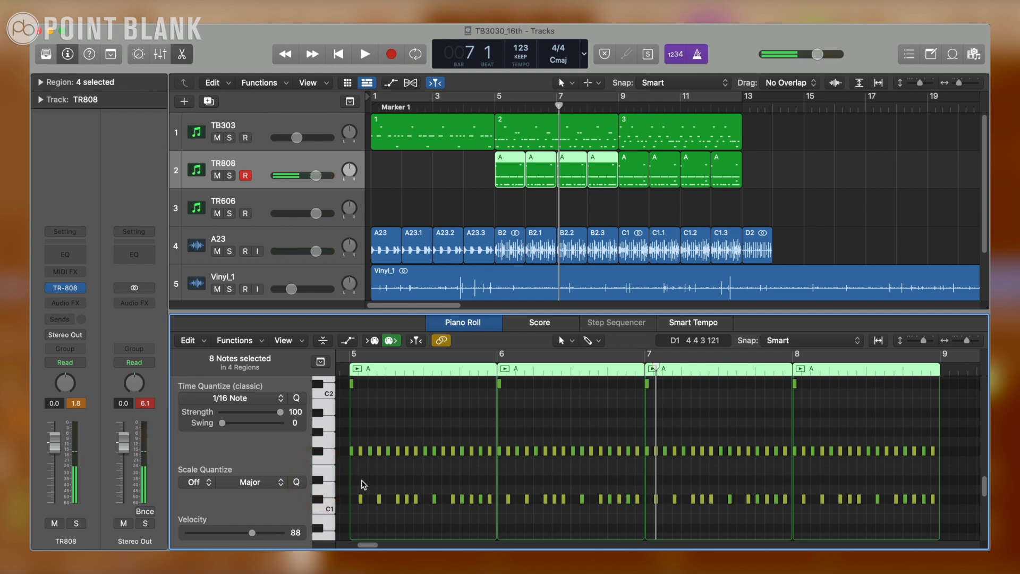
- Mute all closed hi-hat notes at F#1 across the four TR808 regions
{"action": "left_click_drag", "start_coordinate": [345, 442], "coordinate": [947, 462]}
{"action": "right_click", "coordinate": [946, 462]}
{"action": "key", "text": "m"}
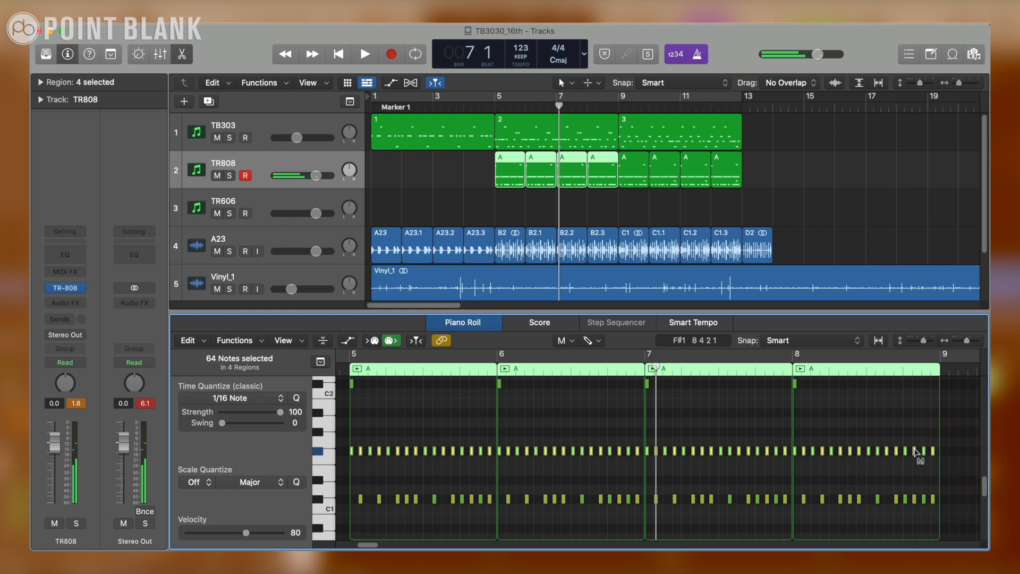
{"action": "left_click", "coordinate": [915, 450]}
- Mute the C#2 cymbal notes at bars 6, 7 and 8, keeping the one at bar 5, and close the Piano Roll
{"action": "scroll", "coordinate": [785, 484], "scroll_direction": "up", "scroll_amount": 3}
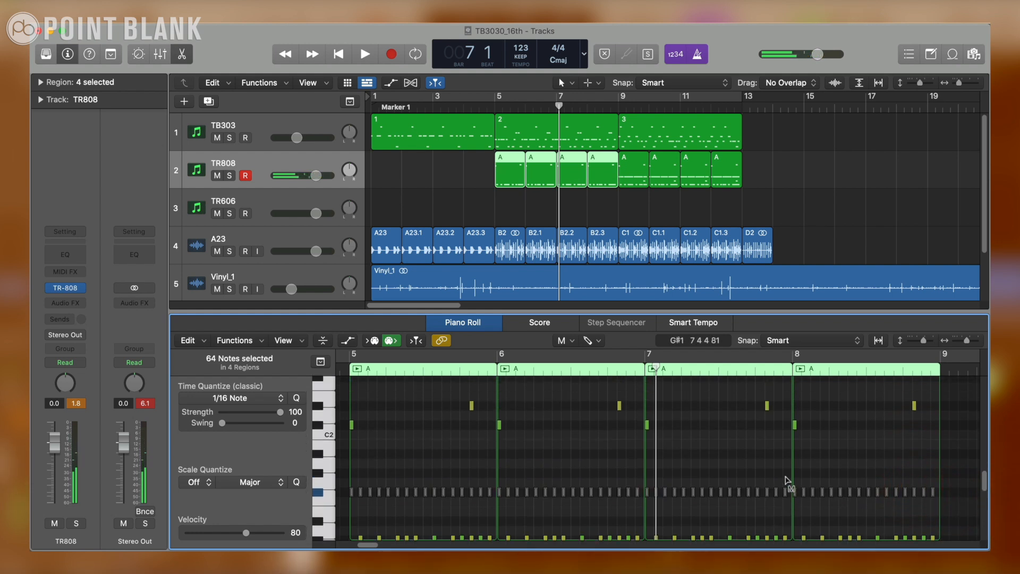
{"action": "key", "text": "t"}
{"action": "key", "text": "t"}
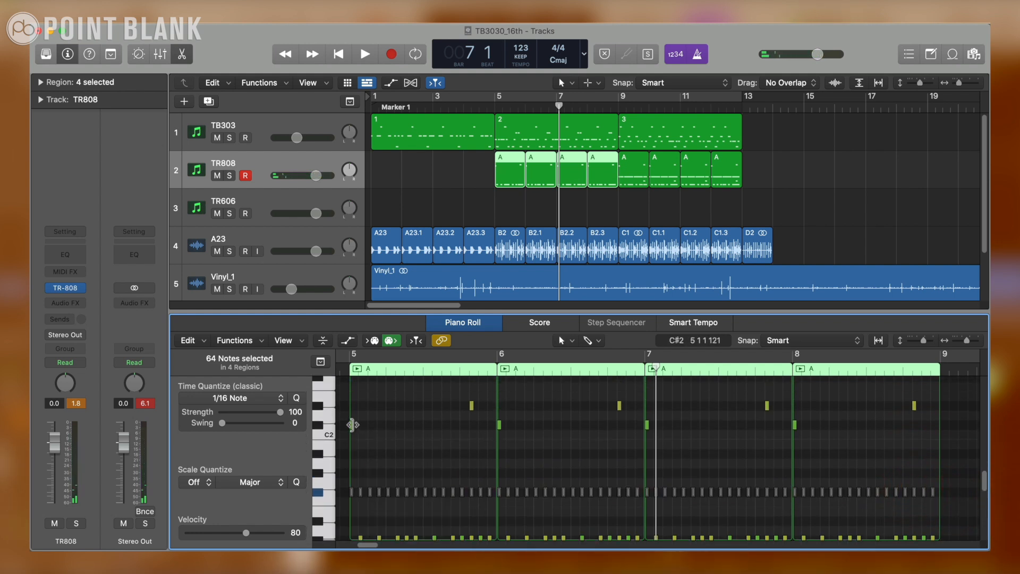
{"action": "left_click", "coordinate": [353, 424]}
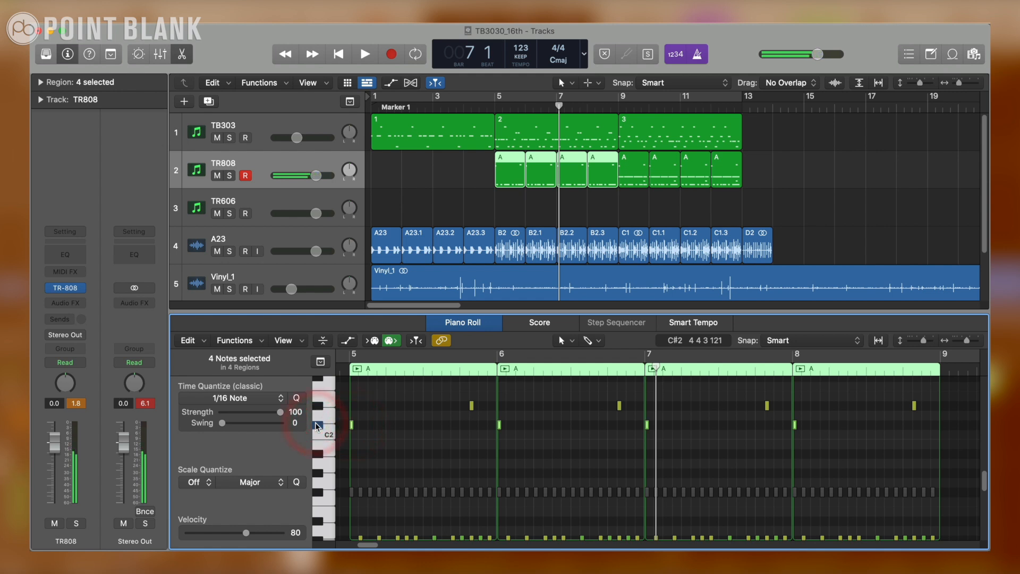
{"action": "left_click_drag", "start_coordinate": [478, 425], "coordinate": [879, 425]}
{"action": "key", "text": "t"}
{"action": "key", "text": "m"}
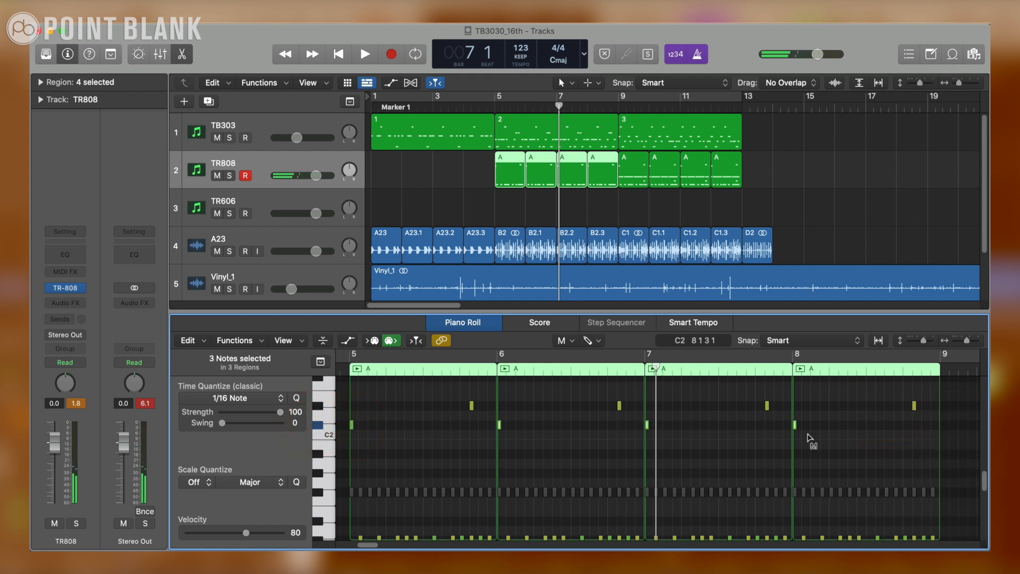
{"action": "scroll", "coordinate": [754, 441], "scroll_direction": "down", "scroll_amount": 3}
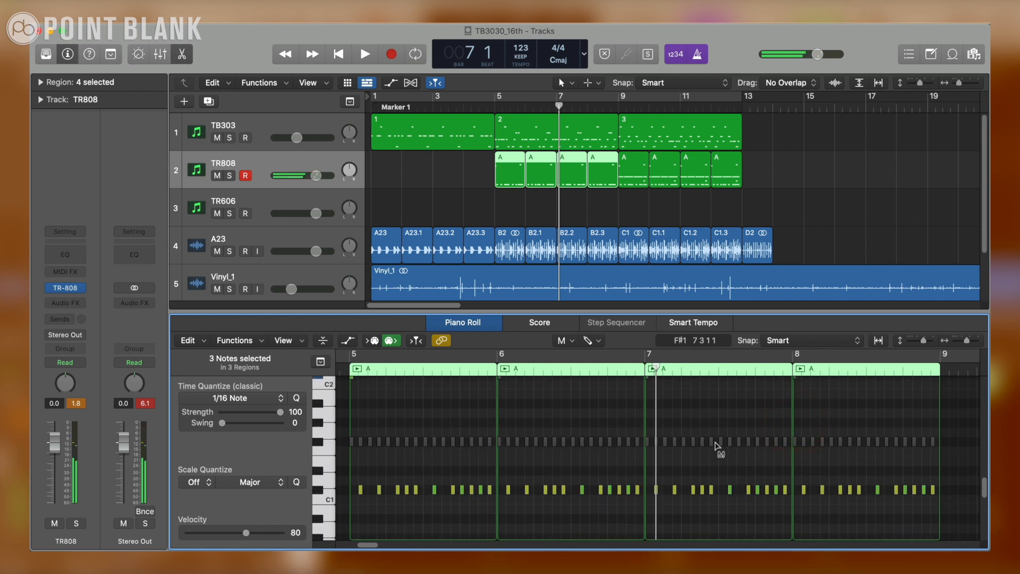
{"action": "scroll", "coordinate": [717, 446], "scroll_direction": "down", "scroll_amount": 1}
{"action": "key", "text": "e"}
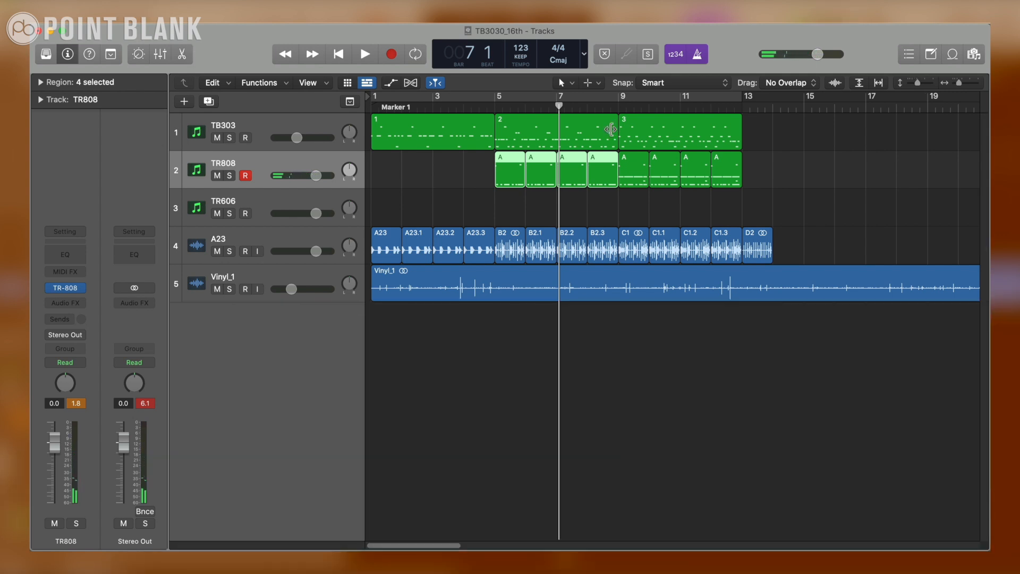
- Play the arrangement from bar 5 to hear the edited TR808 regions lead into the fuller ones from bar 9
{"action": "left_click", "coordinate": [485, 106]}
{"action": "key", "text": "space"}
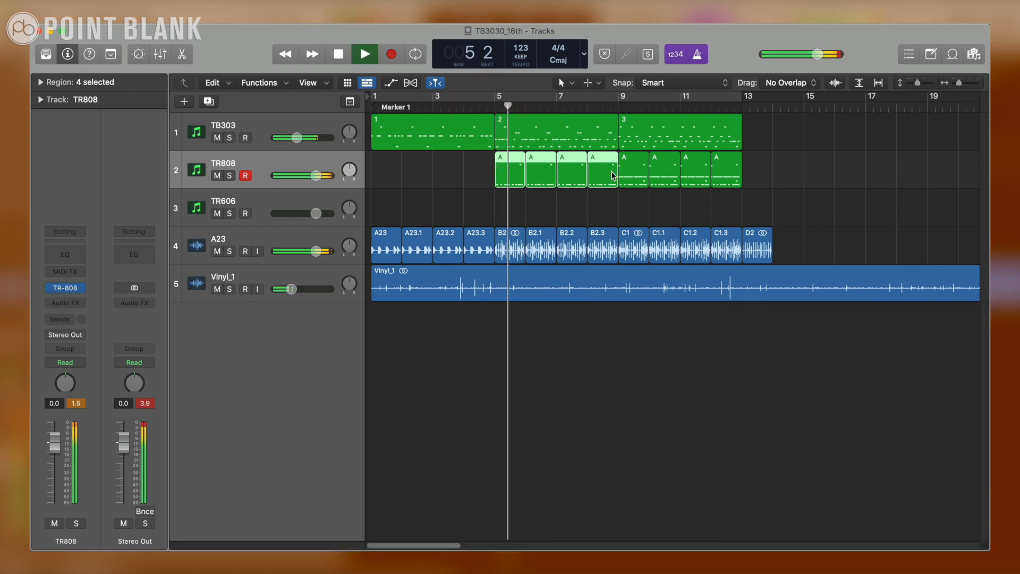
{"action": "key", "text": "super+Right"}
{"action": "scroll", "coordinate": [611, 186], "scroll_direction": "right", "scroll_amount": 1}
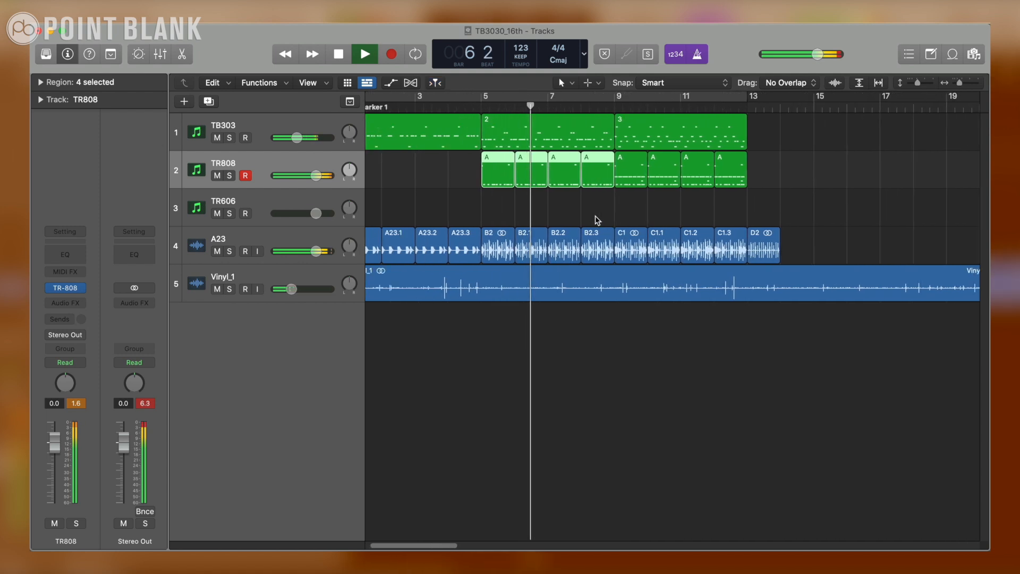
{"action": "left_click", "coordinate": [615, 202]}
{"action": "left_click_drag", "start_coordinate": [768, 175], "coordinate": [651, 169]}
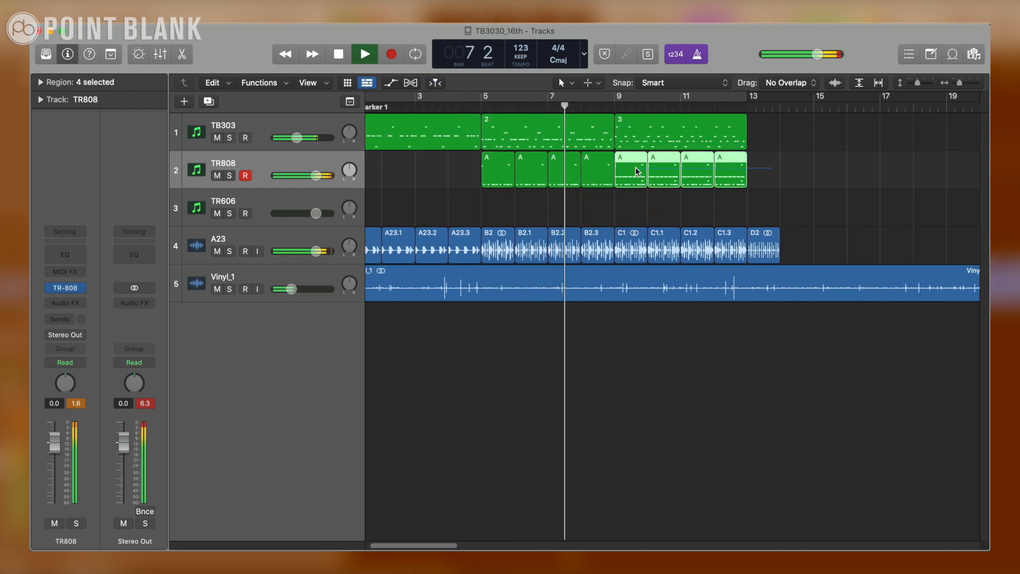
{"action": "left_click", "coordinate": [633, 167], "text": "shift"}
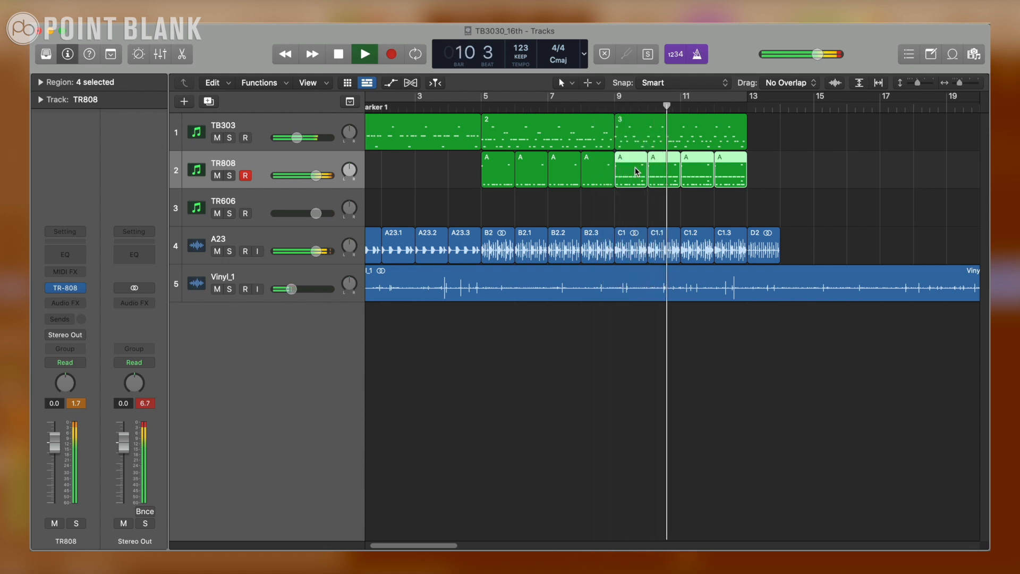
{"action": "key", "text": "space"}
- In the TR808 region at bar 12, add a D#1 clap between the two existing ones and set the last clap's velocity to 94
{"action": "left_click", "coordinate": [709, 110]}
{"action": "left_click", "coordinate": [763, 145]}
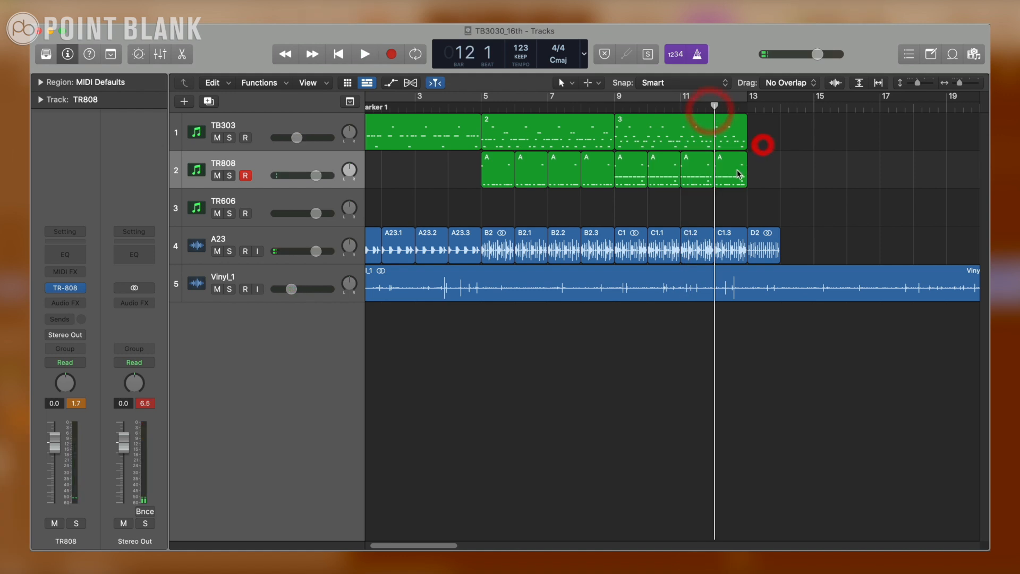
{"action": "double_click", "coordinate": [737, 173]}
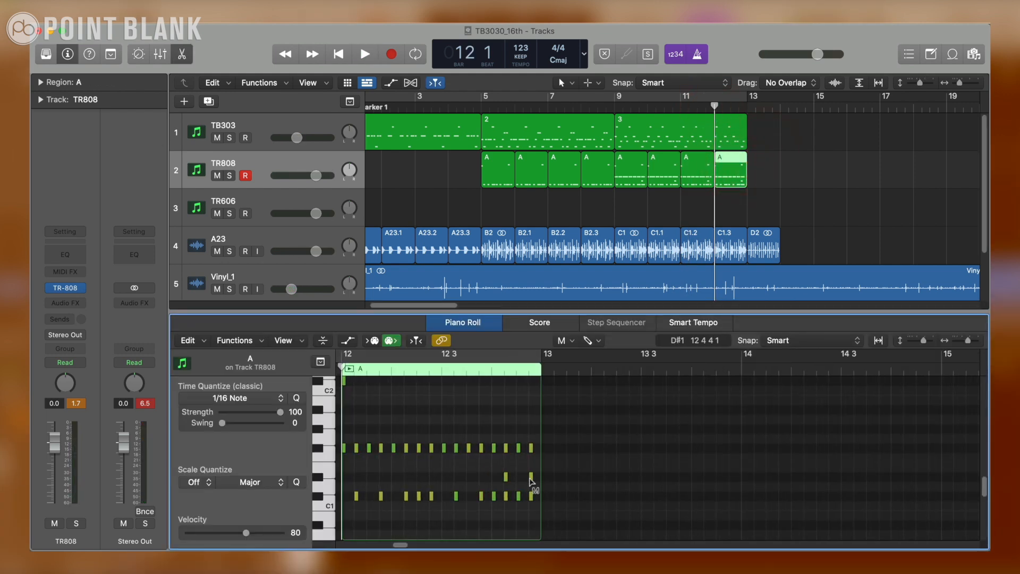
{"action": "key", "text": "t"}
{"action": "key", "text": "p"}
{"action": "left_click", "coordinate": [516, 476]}
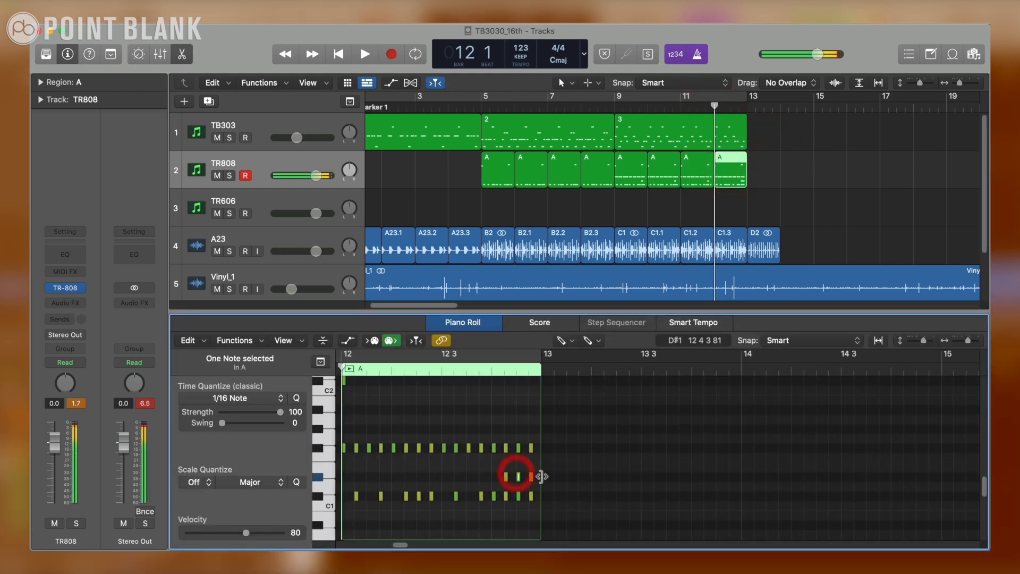
{"action": "left_click_drag", "start_coordinate": [532, 478], "coordinate": [532, 472]}
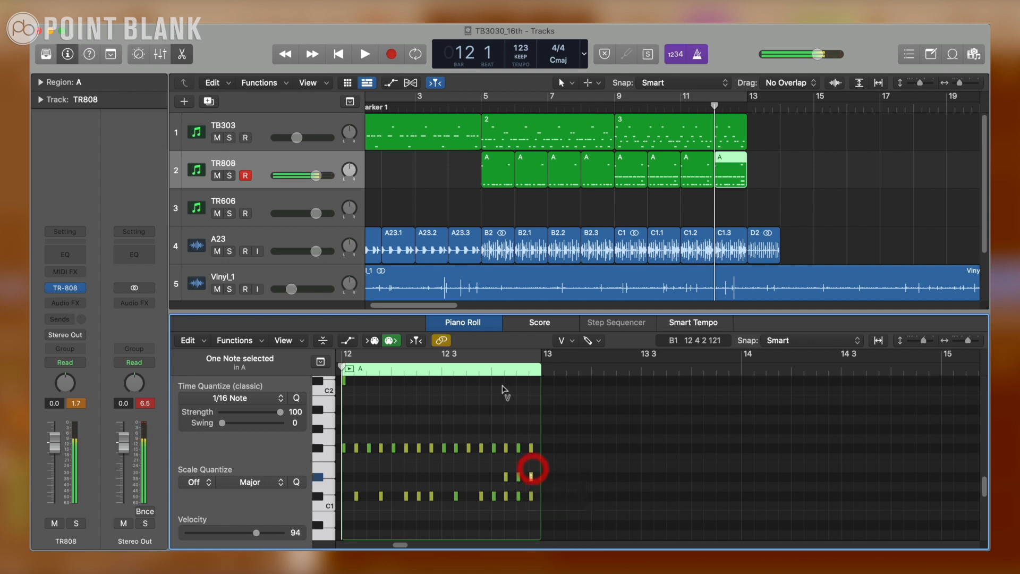
- Audition the clap fill, close the Piano Roll and lower the TR808 track volume to -1.5 dB during playback from bar 9
{"action": "double_click", "coordinate": [490, 369]}
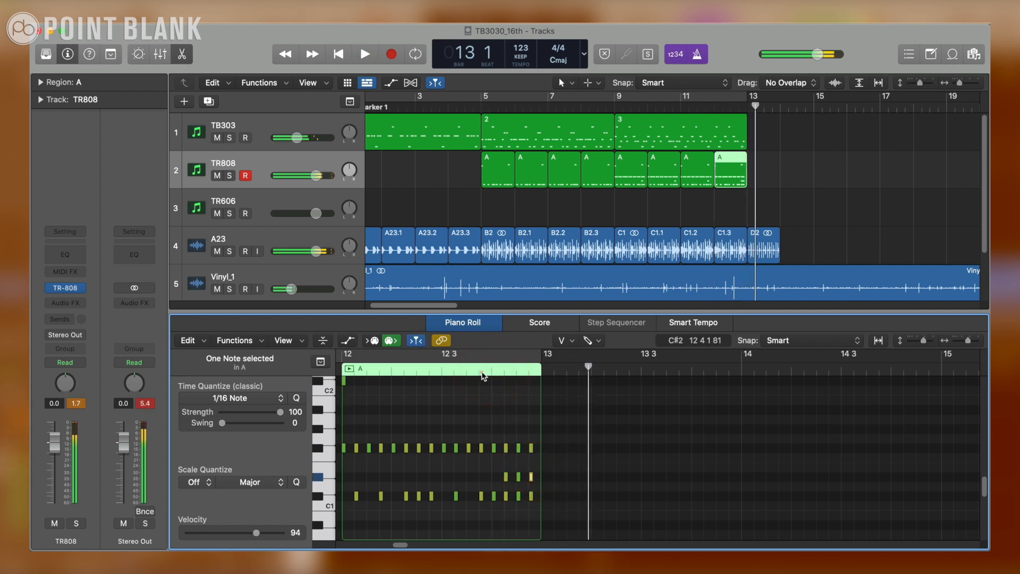
{"action": "double_click", "coordinate": [480, 368]}
{"action": "key", "text": "e"}
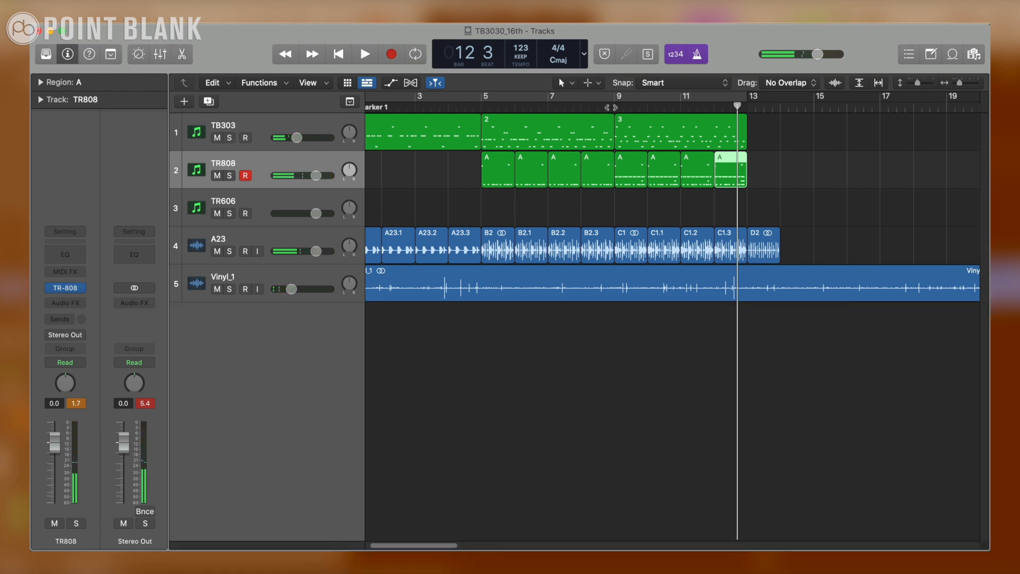
{"action": "double_click", "coordinate": [612, 102]}
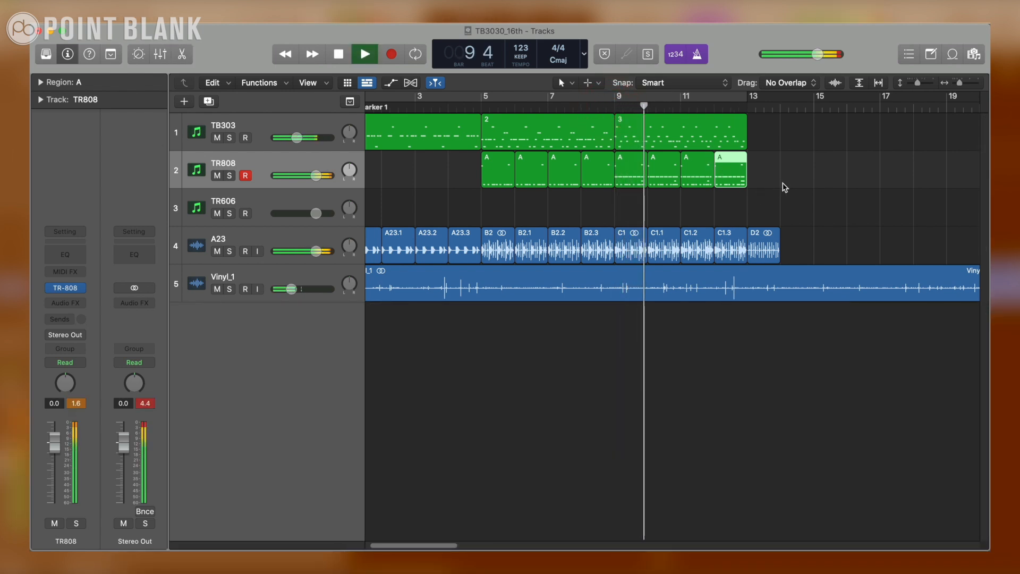
{"action": "left_click_drag", "start_coordinate": [316, 175], "coordinate": [312, 175]}
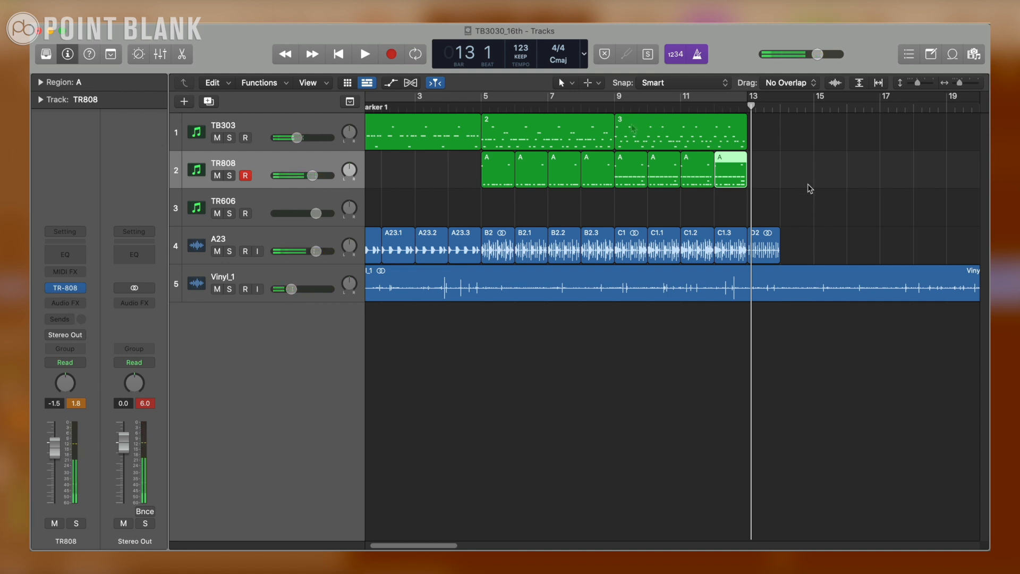
- Move TB303 region 3 to bar 13, copy region 2 to bar 9, and audition from bar 13
{"action": "left_click_drag", "start_coordinate": [644, 129], "coordinate": [784, 127]}
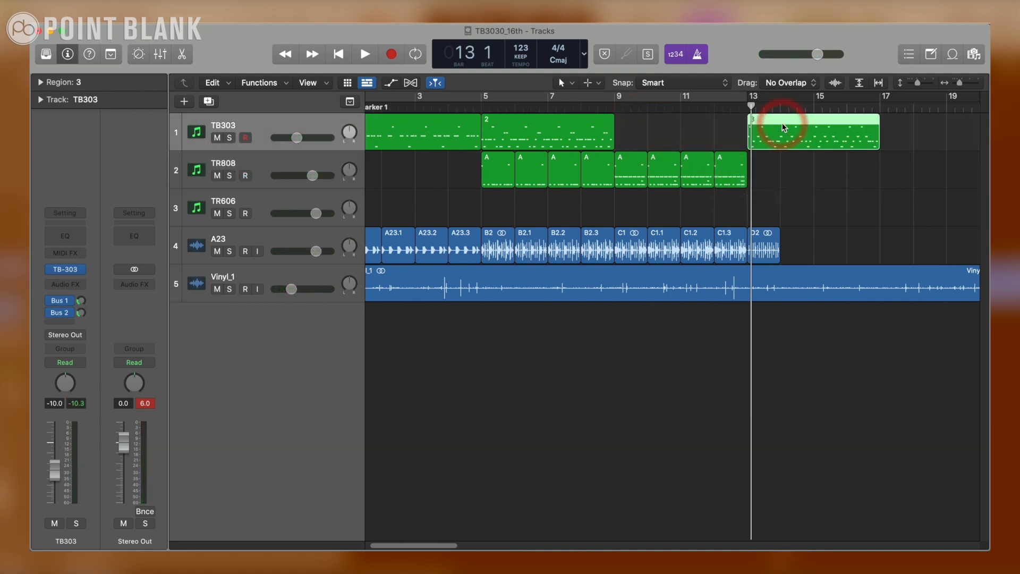
{"action": "left_click_drag", "start_coordinate": [571, 130], "coordinate": [703, 129]}
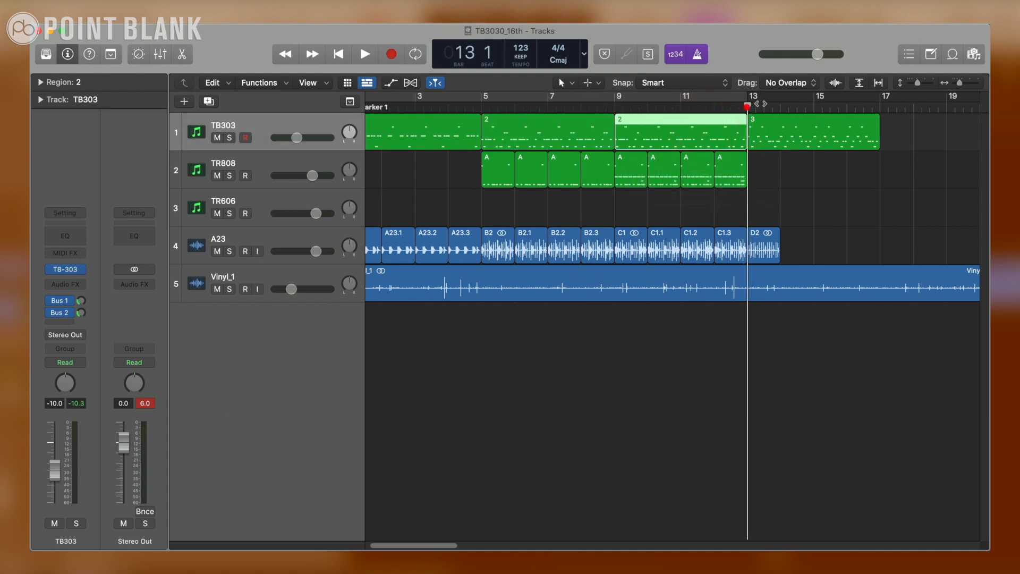
{"action": "key", "text": "space"}
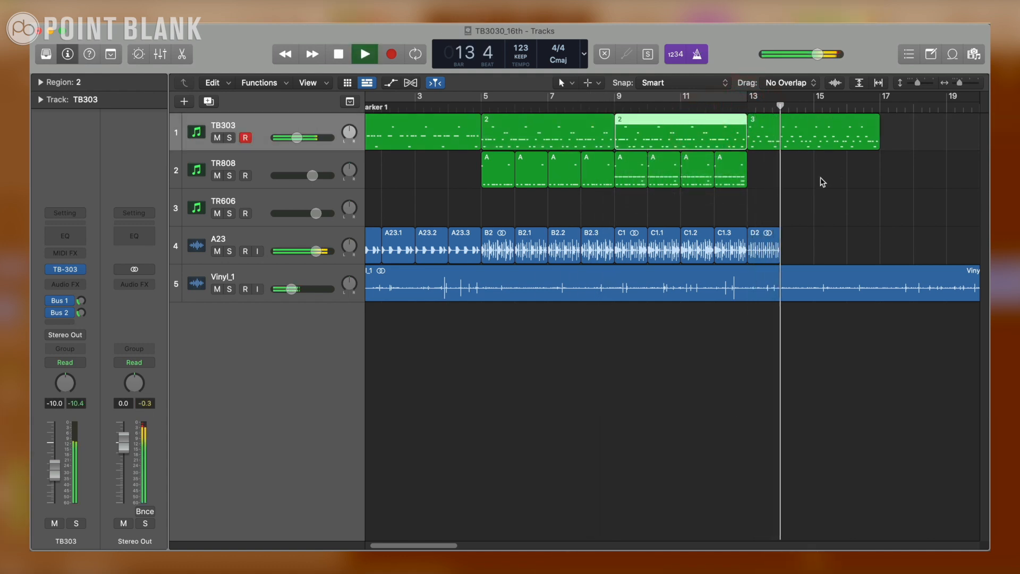
{"action": "key", "text": "space"}
- Repeat the D2 audio region three times on the A23 track to fill bars 14 to 16, and play from bar 13
{"action": "left_click", "coordinate": [759, 250]}
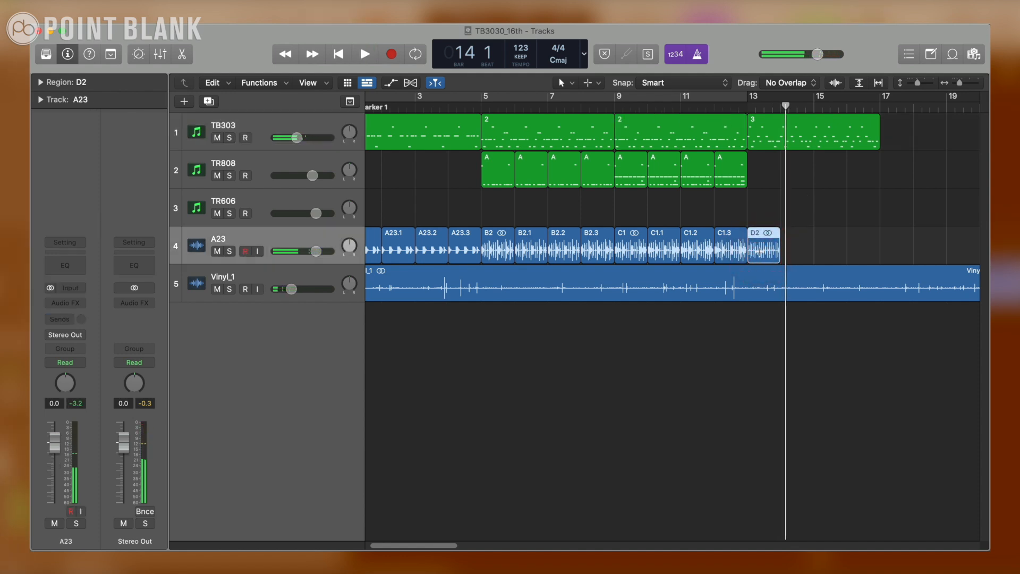
{"action": "key", "text": "super+r"}
{"action": "key", "text": "super+r"}
{"action": "key", "text": "super+r"}
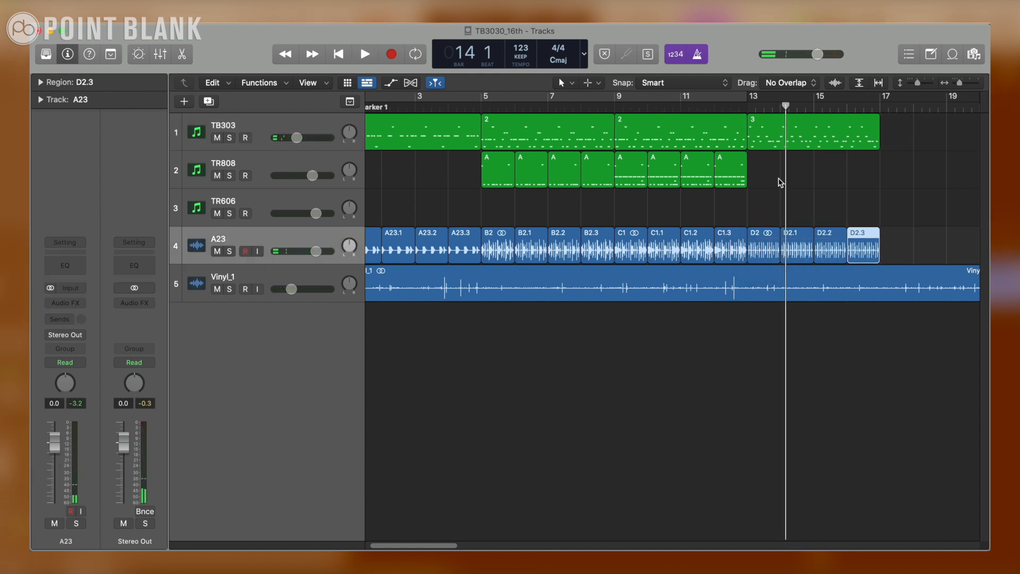
{"action": "double_click", "coordinate": [751, 106]}
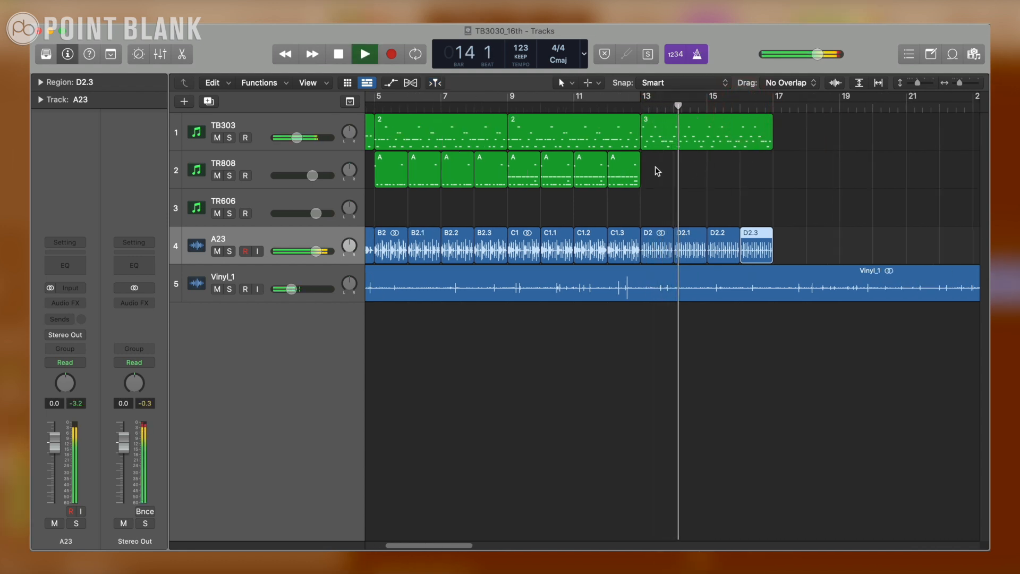
- Copy the four TR808 regions at bars 9 to 12 to bar 13 and play from there
{"action": "mouse_move", "coordinate": [655, 167]}
{"action": "left_mouse_down"}
{"action": "mouse_move", "coordinate": [558, 170]}
{"action": "mouse_move", "coordinate": [660, 166]}
{"action": "left_mouse_up"}
{"action": "key", "text": "space"}
{"action": "left_click", "coordinate": [524, 166], "text": "shift"}
{"action": "double_click", "coordinate": [642, 106]}
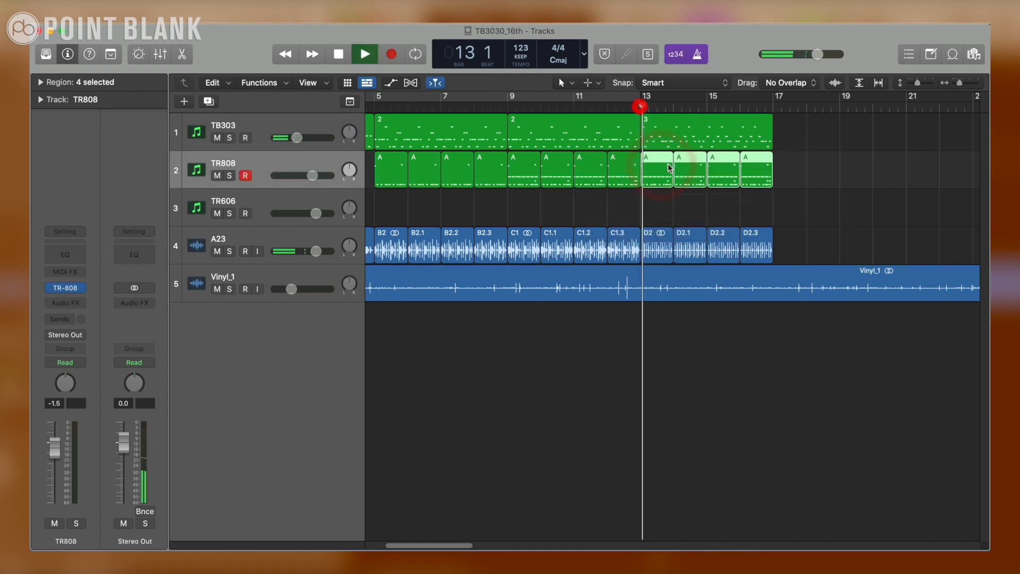
{"action": "left_click", "coordinate": [662, 194]}
{"action": "left_click", "coordinate": [662, 176]}
{"action": "double_click", "coordinate": [661, 177]}
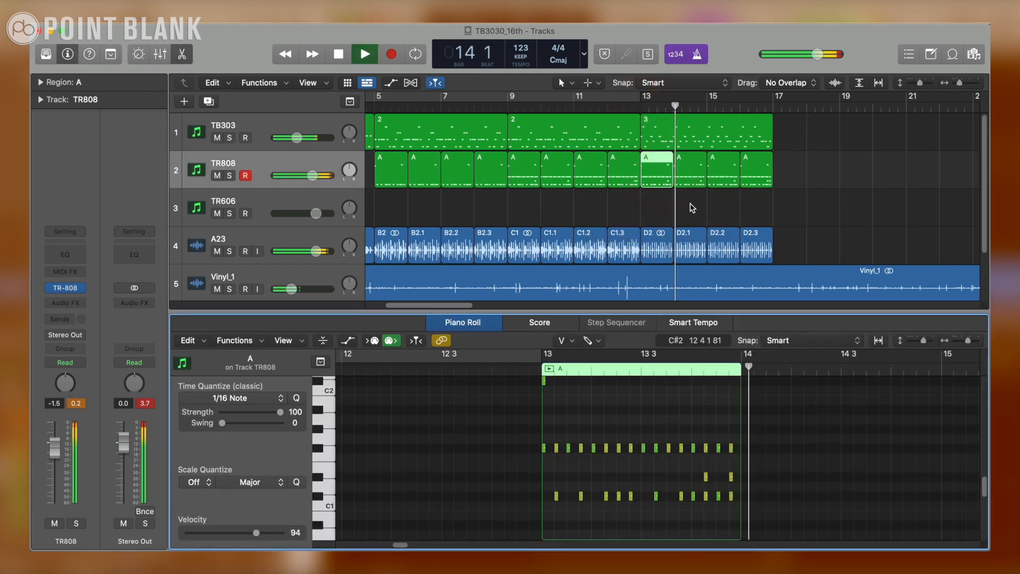
{"action": "key", "text": "e"}
- Open the TR808 regions at bars 13 to 16 together and add a D#1 clap between bar 14's last two claps
{"action": "left_click_drag", "start_coordinate": [781, 175], "coordinate": [660, 170]}
{"action": "key", "text": "space"}
{"action": "double_click", "coordinate": [662, 173]}
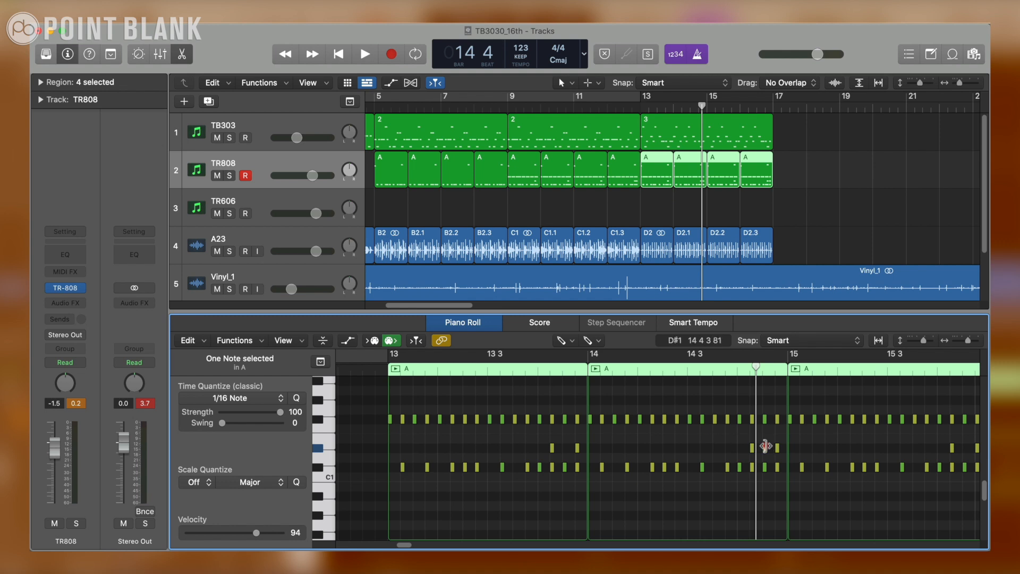
{"action": "left_click", "coordinate": [765, 446]}
{"action": "double_click", "coordinate": [733, 365]}
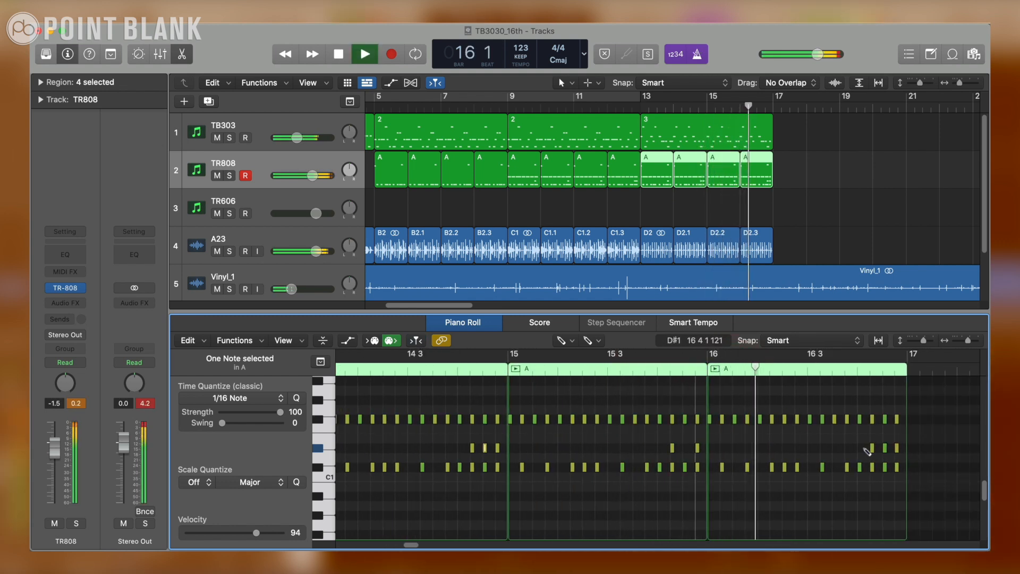
- Add a D#1 clap on beat 4 of bar 16 and vary the fill's velocities, with the third clap at 86
{"action": "left_click", "coordinate": [860, 448]}
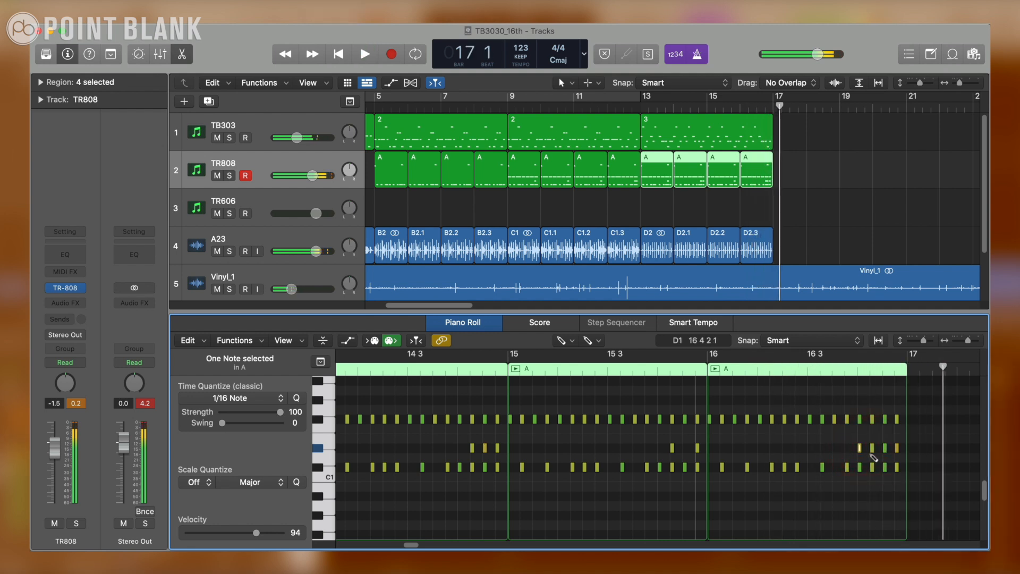
{"action": "mouse_move", "coordinate": [859, 447]}
{"action": "left_mouse_down"}
{"action": "mouse_move", "coordinate": [860, 481]}
{"action": "mouse_move", "coordinate": [873, 461]}
{"action": "left_mouse_up"}
{"action": "left_click", "coordinate": [885, 448]}
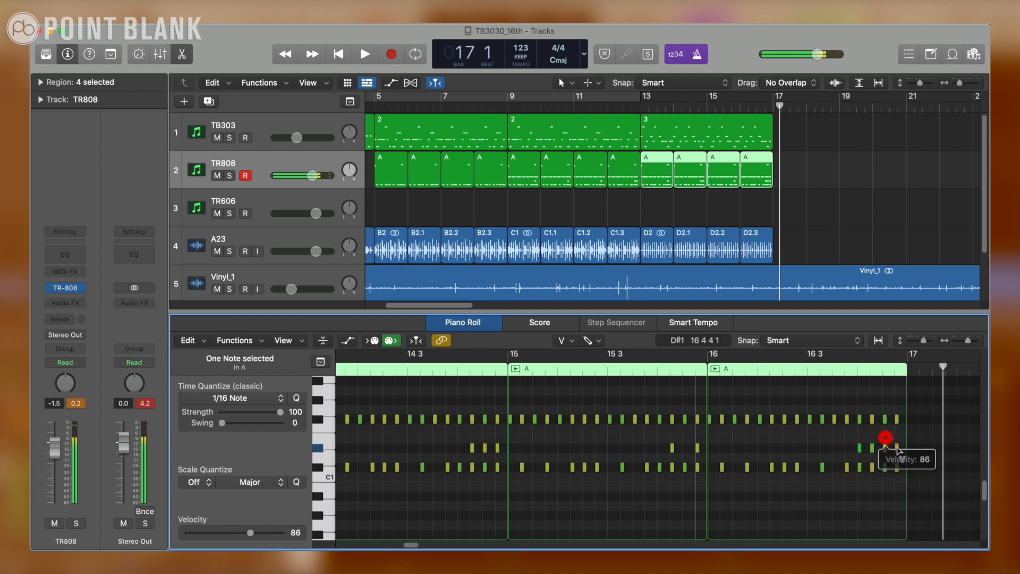
{"action": "left_click_drag", "start_coordinate": [898, 449], "coordinate": [898, 447]}
{"action": "left_click", "coordinate": [851, 372]}
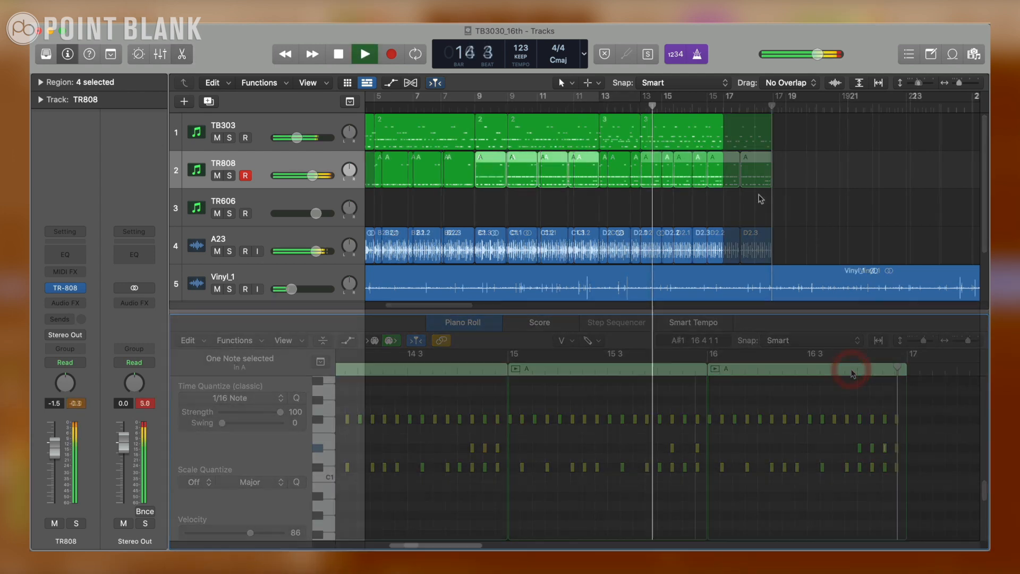
- Repeat the TB303 and TR808 regions of bars 13 to 16 at bar 17 and stop playback
{"action": "left_click_drag", "start_coordinate": [760, 193], "coordinate": [611, 141]}
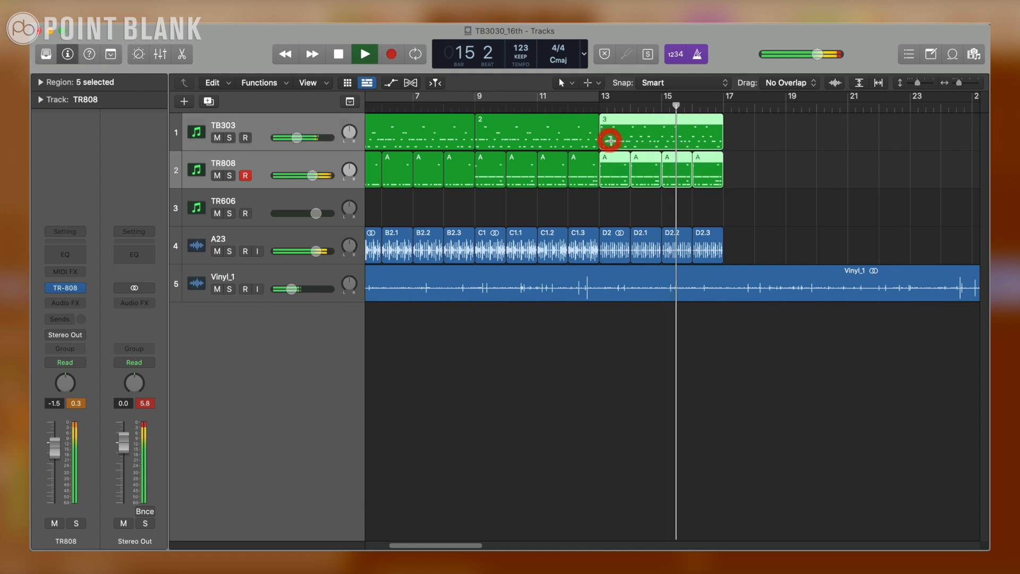
{"action": "key", "text": "super+r"}
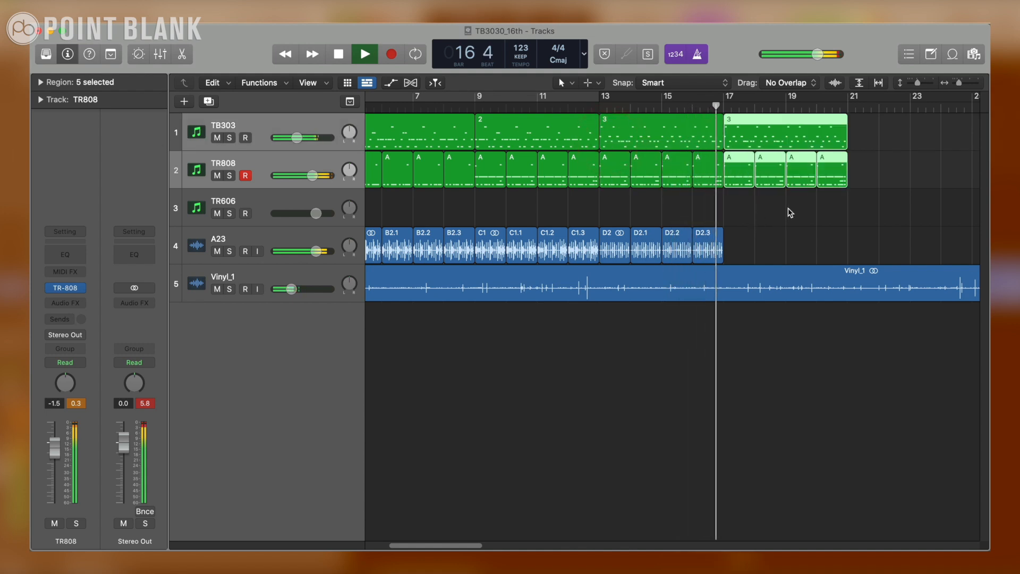
{"action": "key", "text": "space"}
{"action": "key", "text": "super+Left"}
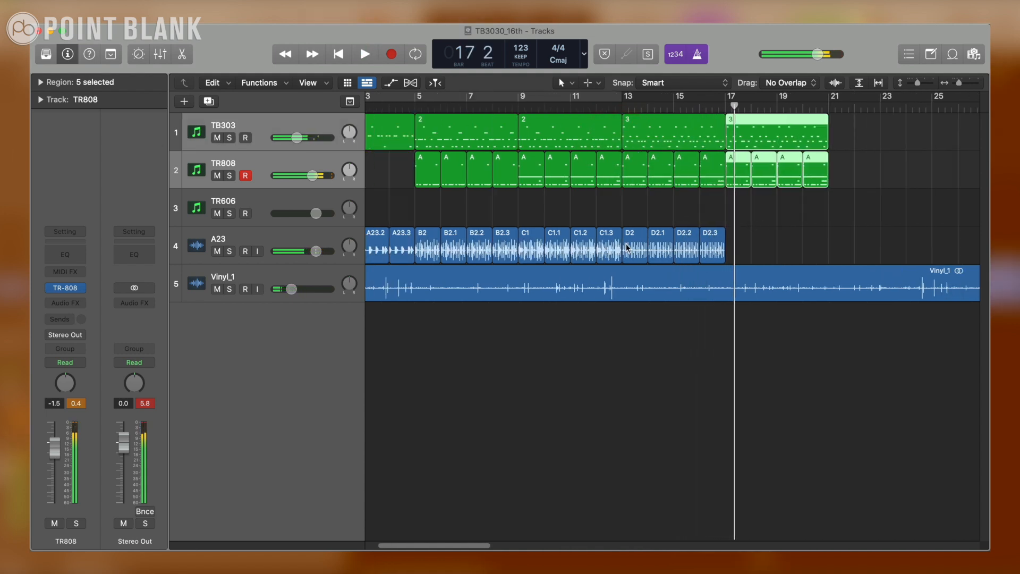
- Move the four C1 audio regions to bar 17 and repeat the four B2 regions at bar 9 on the A23 track
{"action": "left_click_drag", "start_coordinate": [527, 217], "coordinate": [602, 240]}
{"action": "left_click_drag", "start_coordinate": [529, 242], "coordinate": [465, 250]}
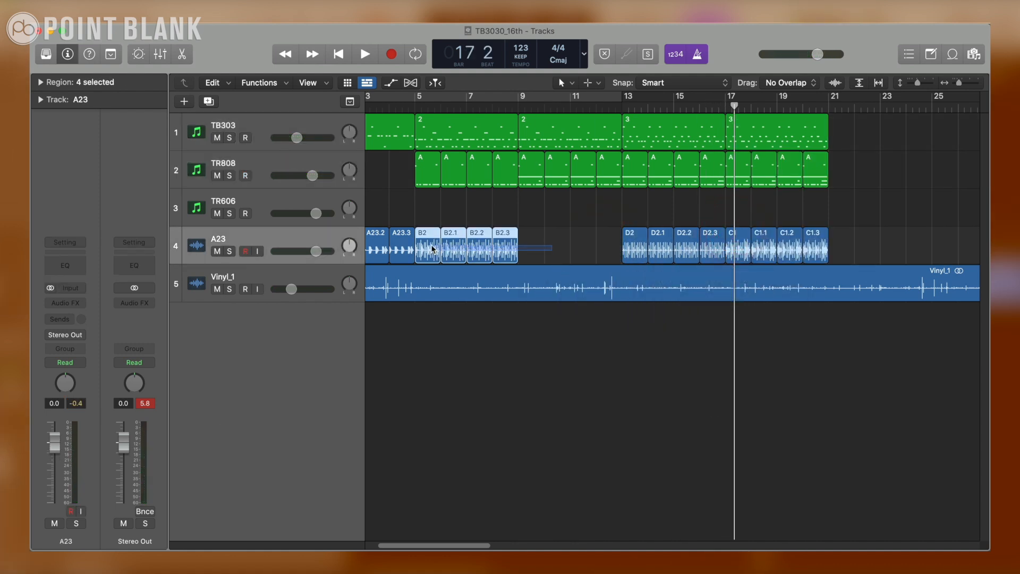
{"action": "key", "text": "super+r"}
{"action": "left_click", "coordinate": [725, 106]}
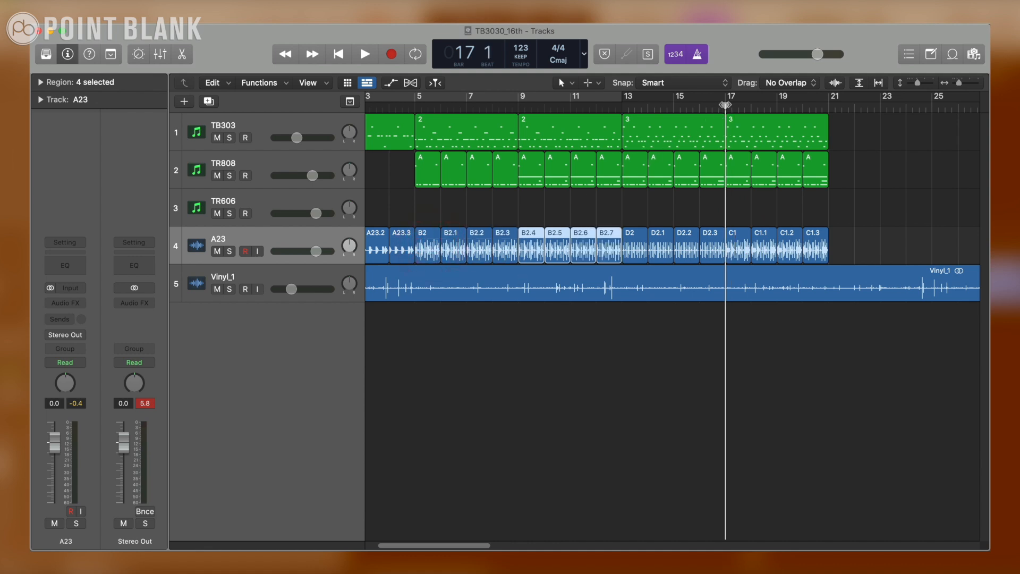
- Play the arrangement from bar 17 to check the extended section
{"action": "key", "text": "space"}
{"action": "key", "text": "super+Right"}
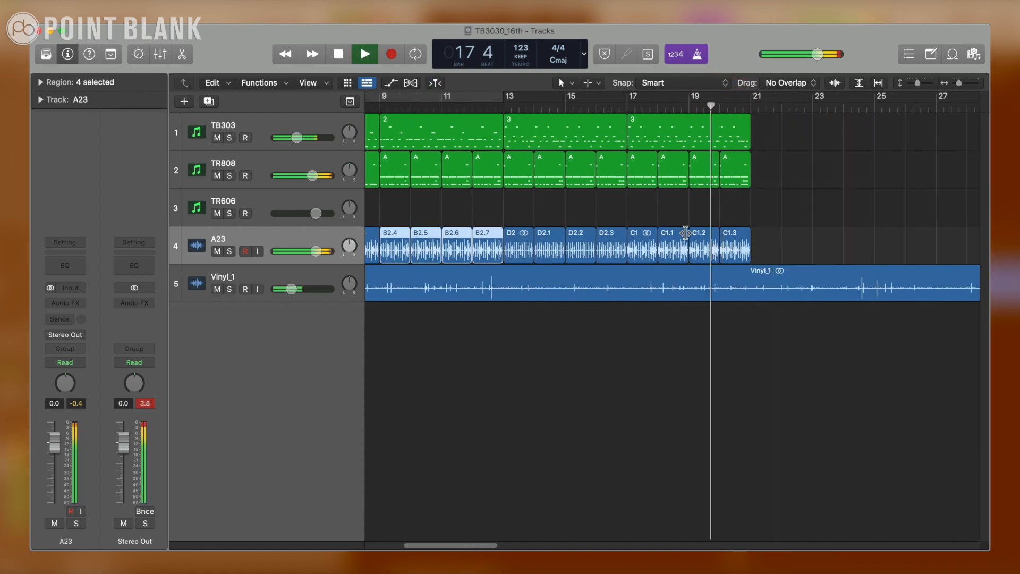
{"action": "left_click", "coordinate": [697, 213]}
{"action": "left_click", "coordinate": [778, 178]}
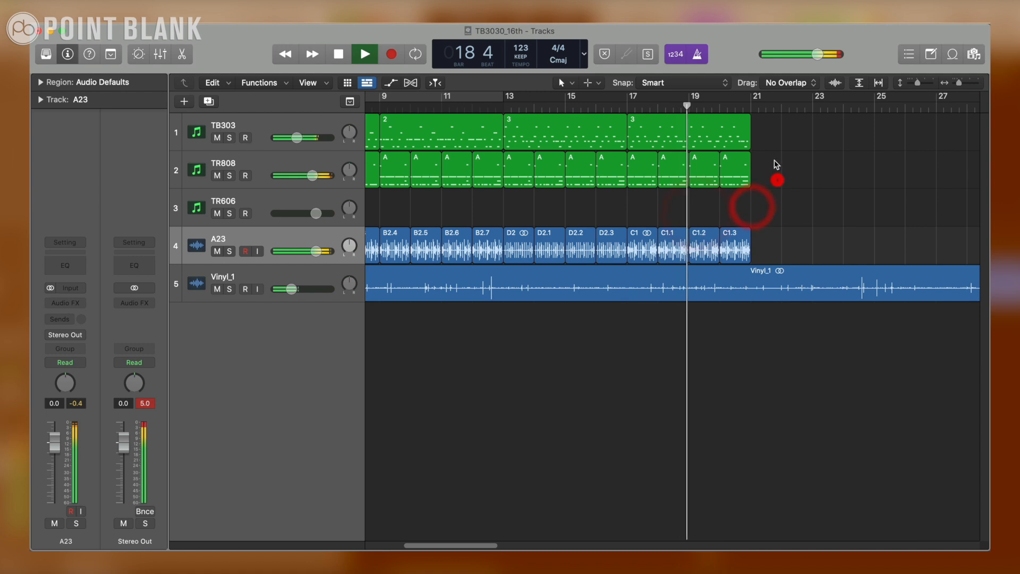
{"action": "left_click", "coordinate": [777, 158]}
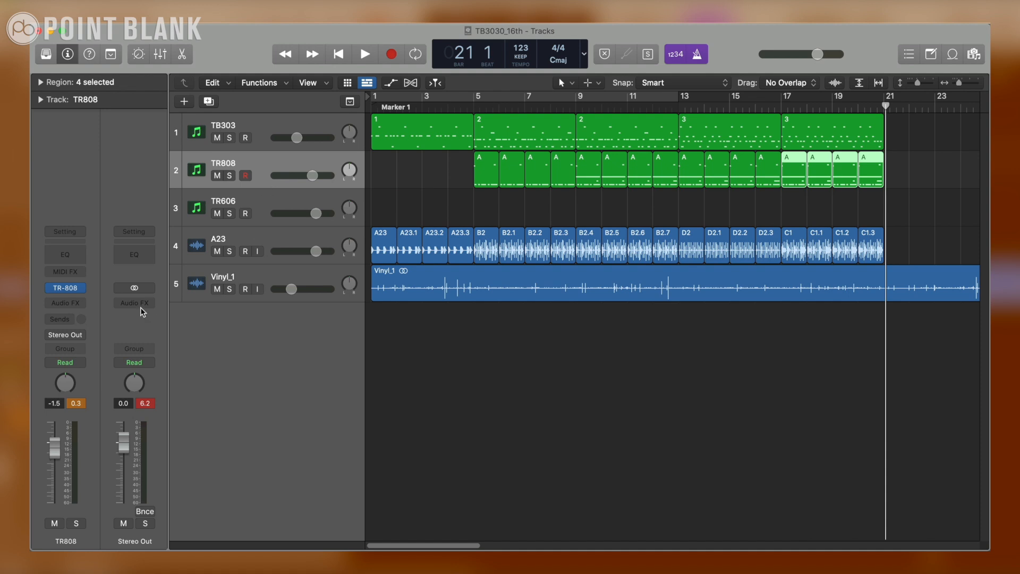
- Add a send from the TR808 channel to the Bus 1 ChromaVerb at about -26 dB
{"action": "left_click", "coordinate": [62, 321]}
{"action": "mouse_move", "coordinate": [70, 335]}
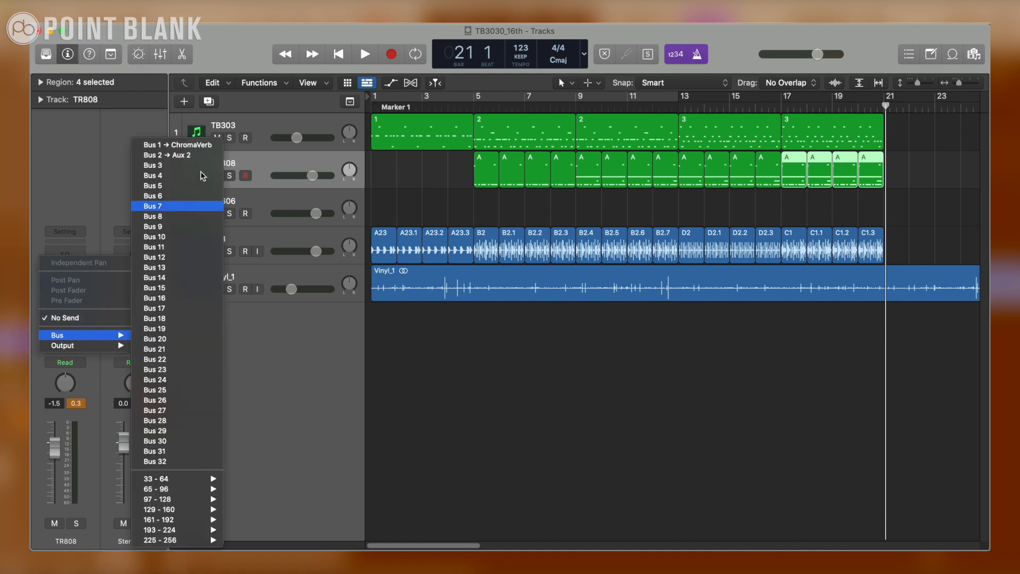
{"action": "left_click", "coordinate": [204, 145]}
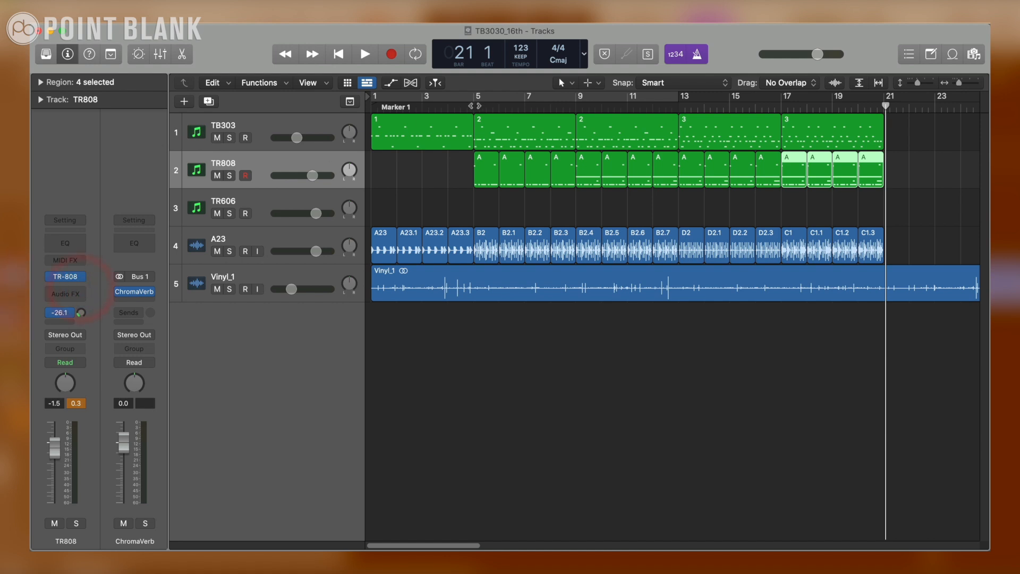
- Solo the TR808 track from bar 5, lower its Bus 1 send to about -32 dB, and unsolo it
{"action": "left_click", "coordinate": [474, 105]}
{"action": "key", "text": "s"}
{"action": "key", "text": "space"}
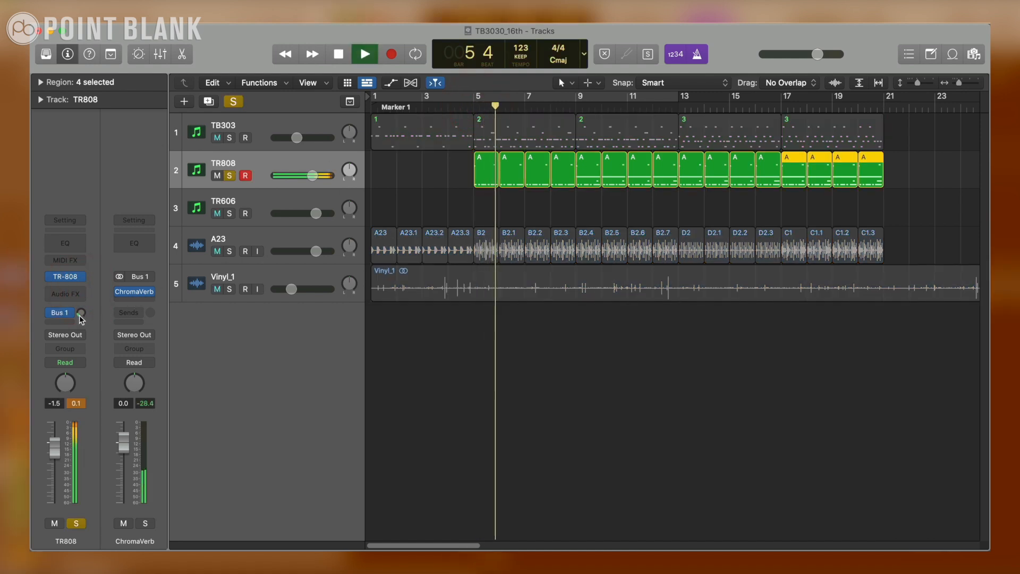
{"action": "mouse_move", "coordinate": [82, 317]}
{"action": "left_mouse_down"}
{"action": "mouse_move", "coordinate": [82, 340]}
{"action": "mouse_move", "coordinate": [81, 318]}
{"action": "left_mouse_up"}
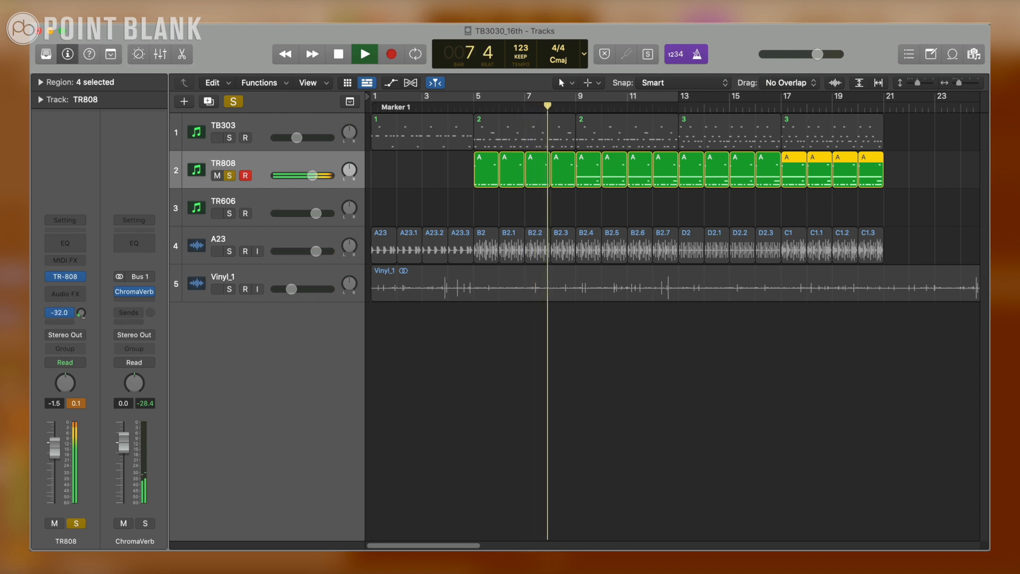
{"action": "key", "text": "s"}
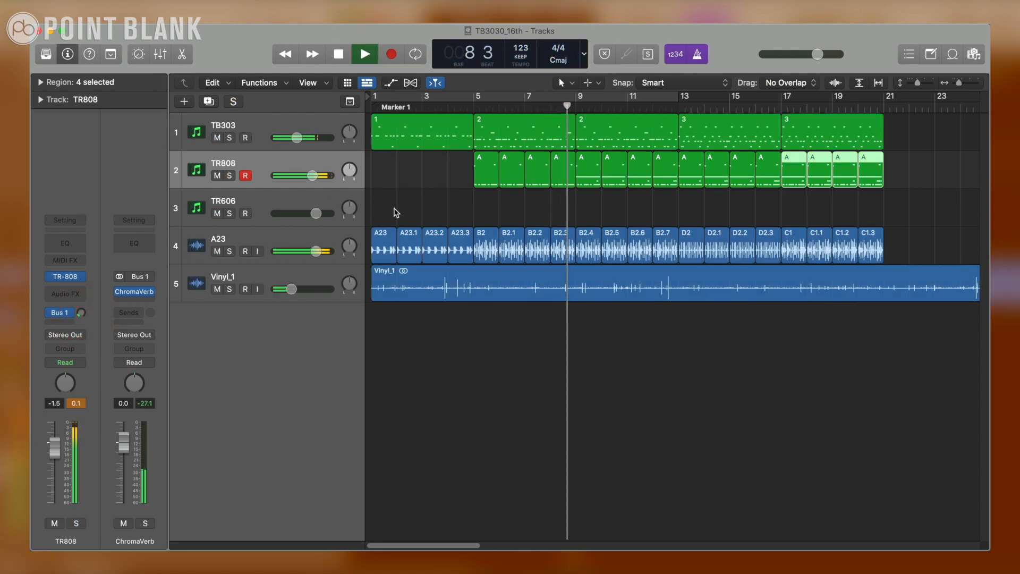
- Add a Bus 1 send at about -39.8 dB to the soloed A23 track, then unsolo it and stop playback
{"action": "left_click", "coordinate": [308, 241]}
{"action": "key", "text": "s"}
{"action": "left_click", "coordinate": [63, 318]}
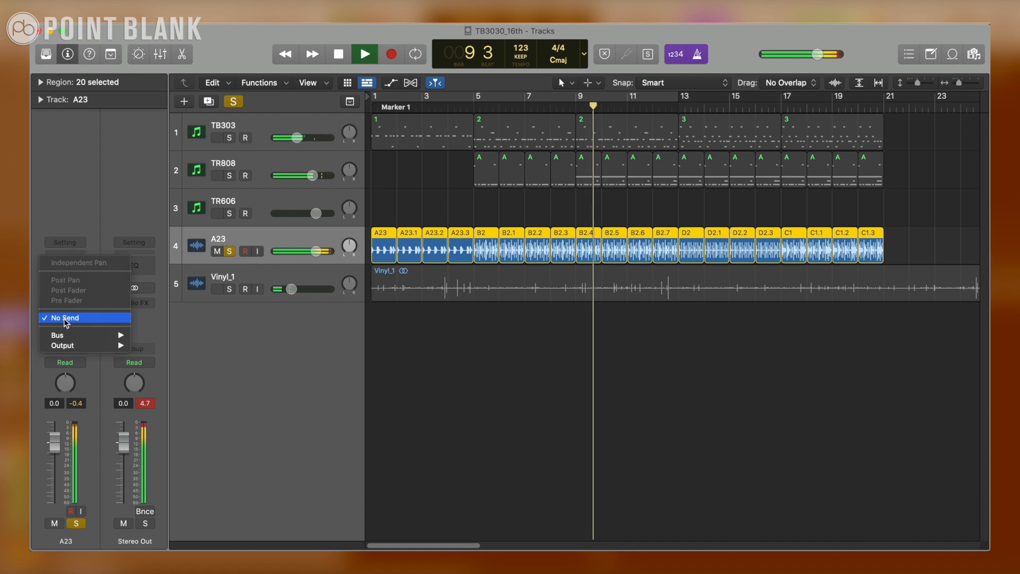
{"action": "mouse_move", "coordinate": [57, 334]}
{"action": "left_click", "coordinate": [208, 145]}
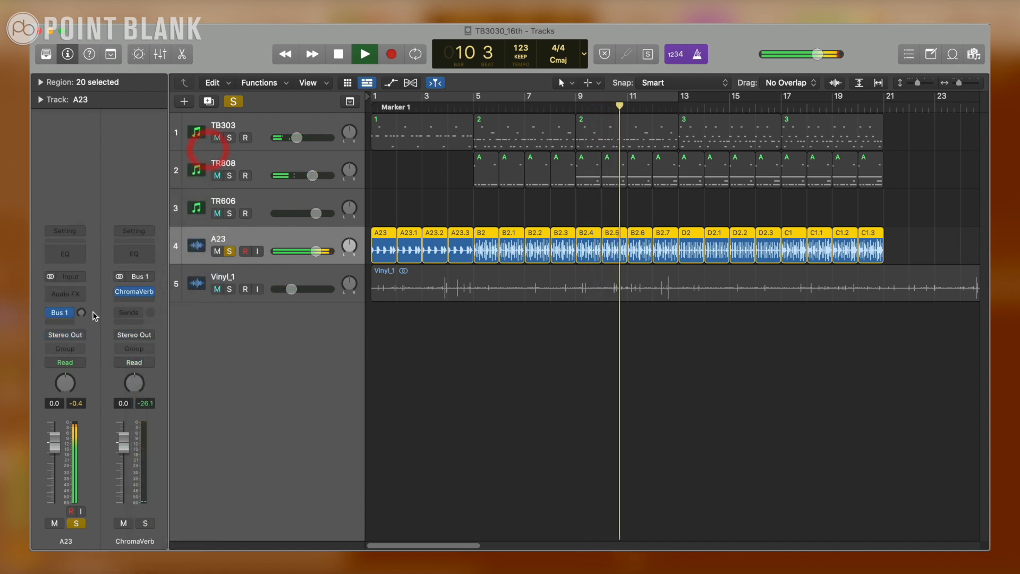
{"action": "left_click_drag", "start_coordinate": [82, 313], "coordinate": [83, 304]}
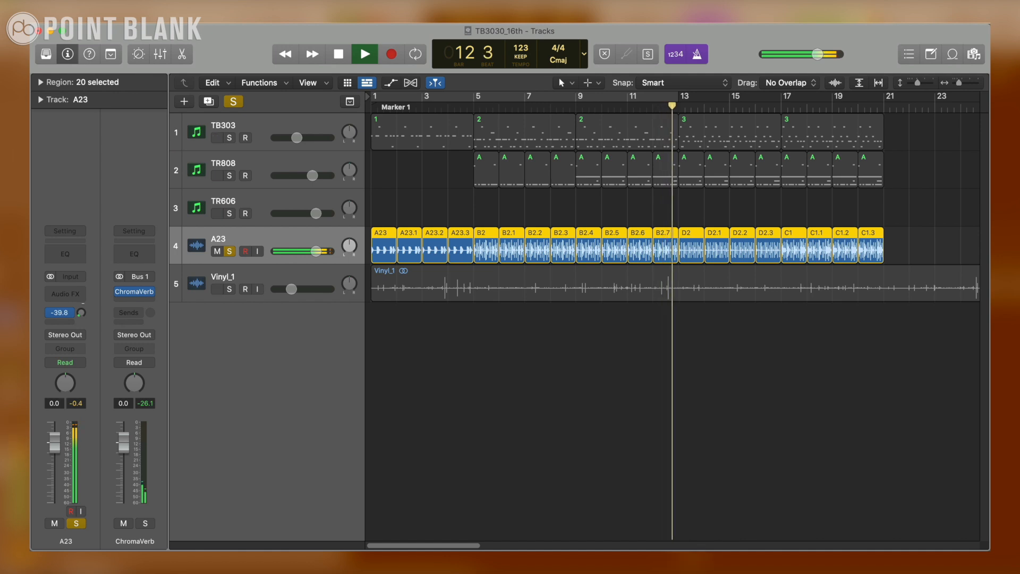
{"action": "left_click", "coordinate": [229, 252]}
{"action": "left_click", "coordinate": [596, 208]}
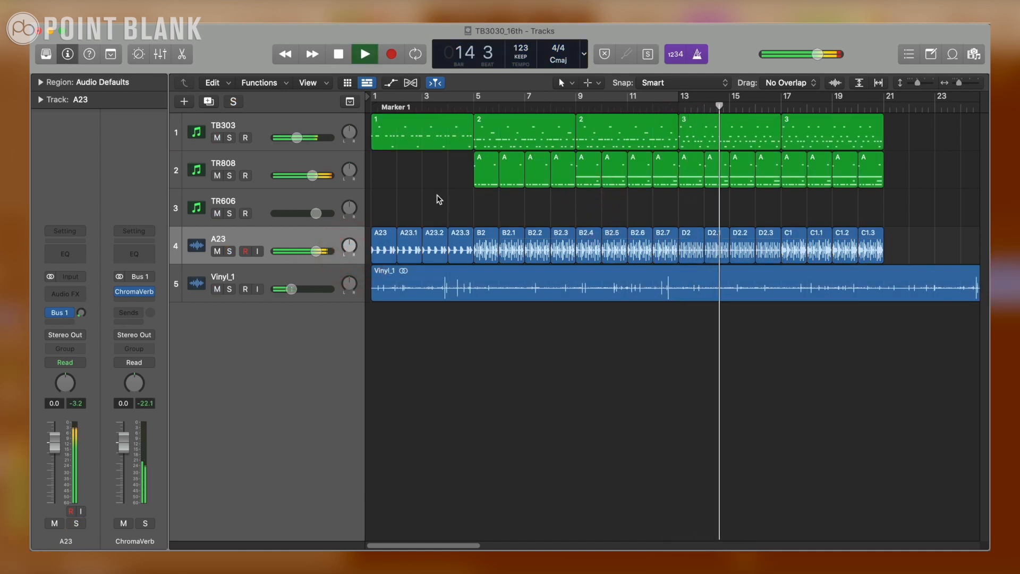
{"action": "key", "text": "space"}
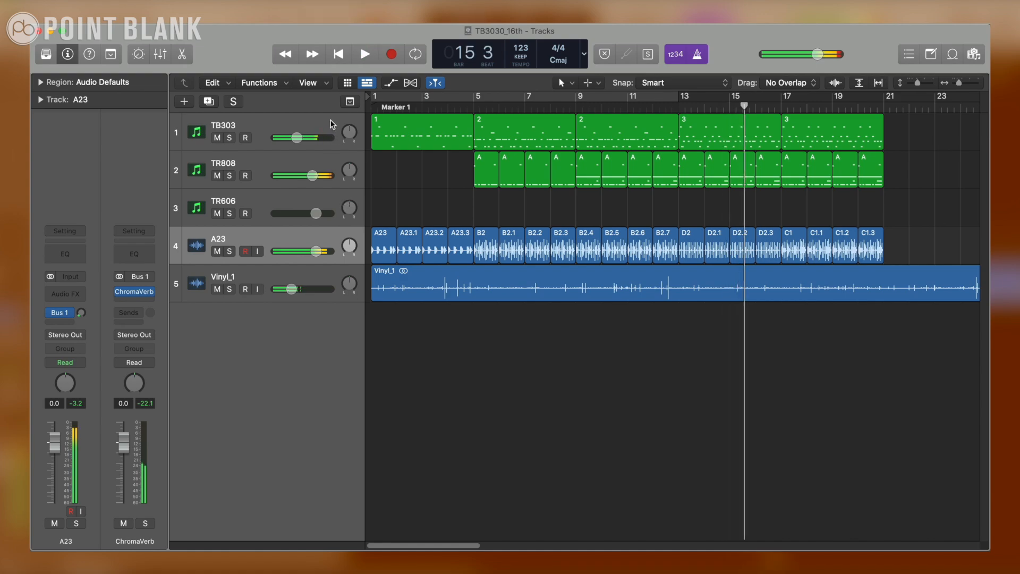
- Move the TB-303 plug-in window clear of the TB303 regions, show track automation and enlarge the track heights
{"action": "left_click", "coordinate": [330, 124]}
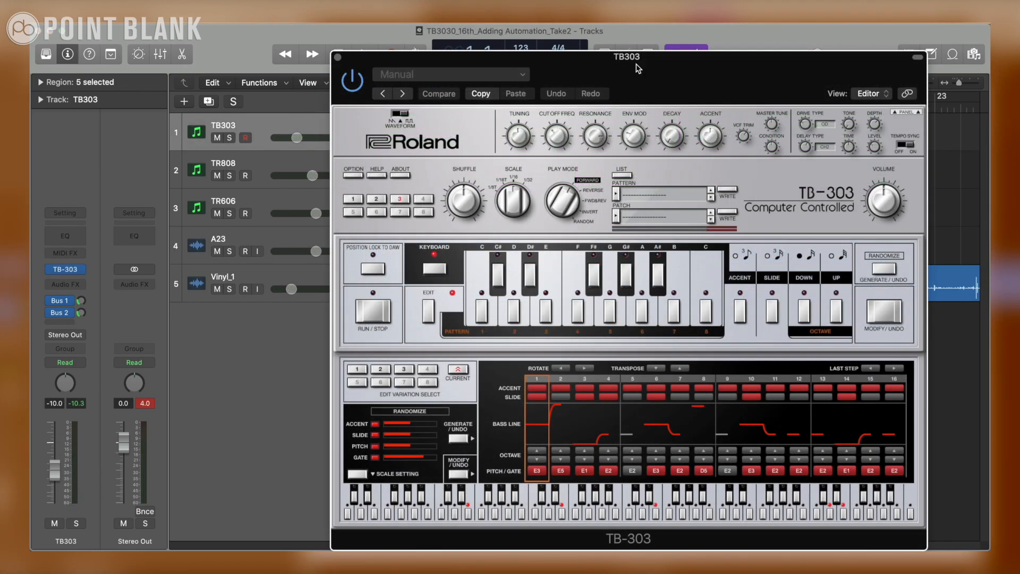
{"action": "left_click_drag", "start_coordinate": [666, 69], "coordinate": [667, 282]}
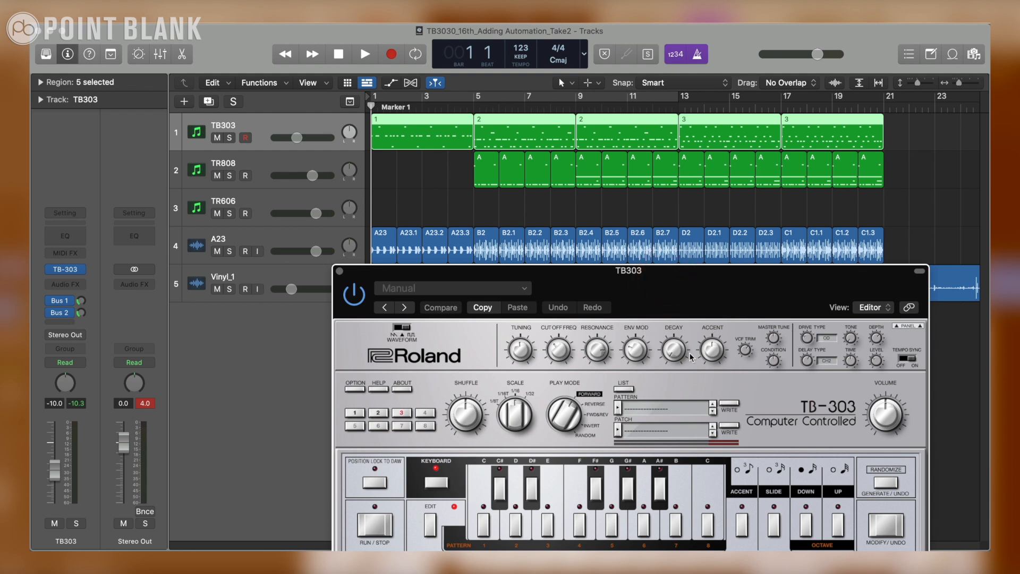
{"action": "key", "text": "a"}
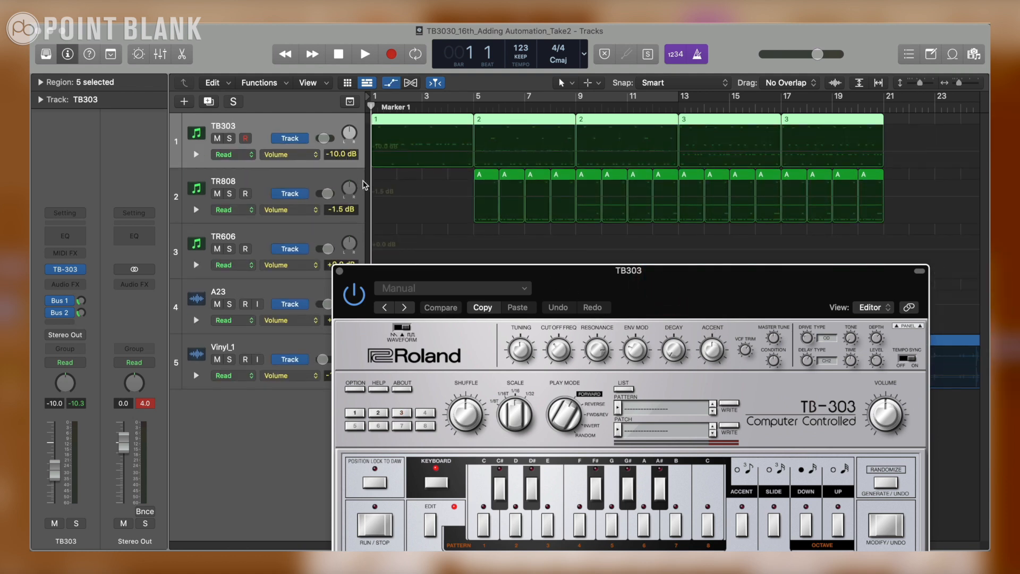
{"action": "key", "text": "super+Down"}
{"action": "key", "text": "super+Down"}
{"action": "key", "text": "super+Down"}
{"action": "key", "text": "super+Down"}
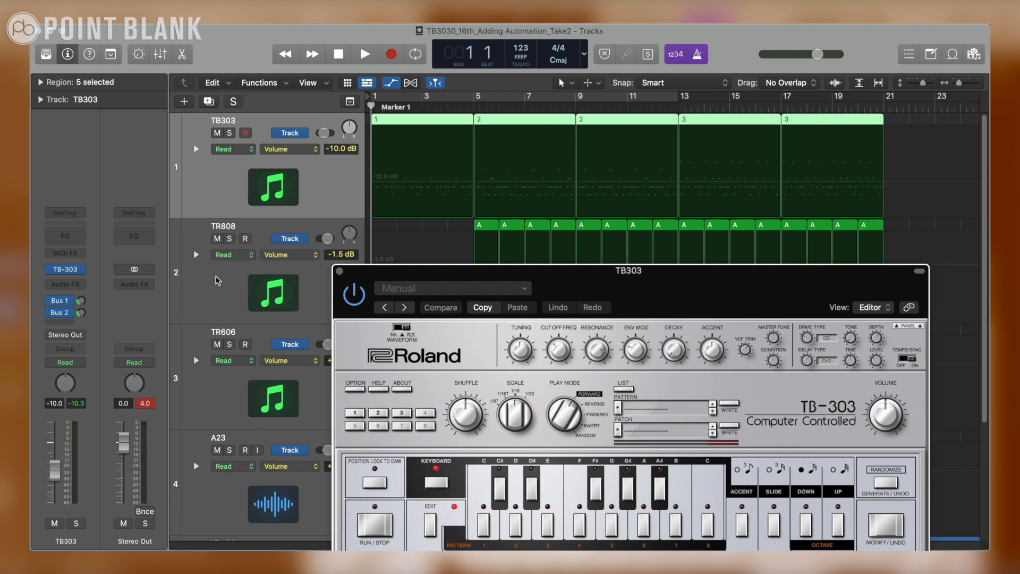
- Set the TB303 track to Touch and record cutoff automation rising to about 255 by bar 12, then falling to about 150
{"action": "left_click", "coordinate": [81, 363]}
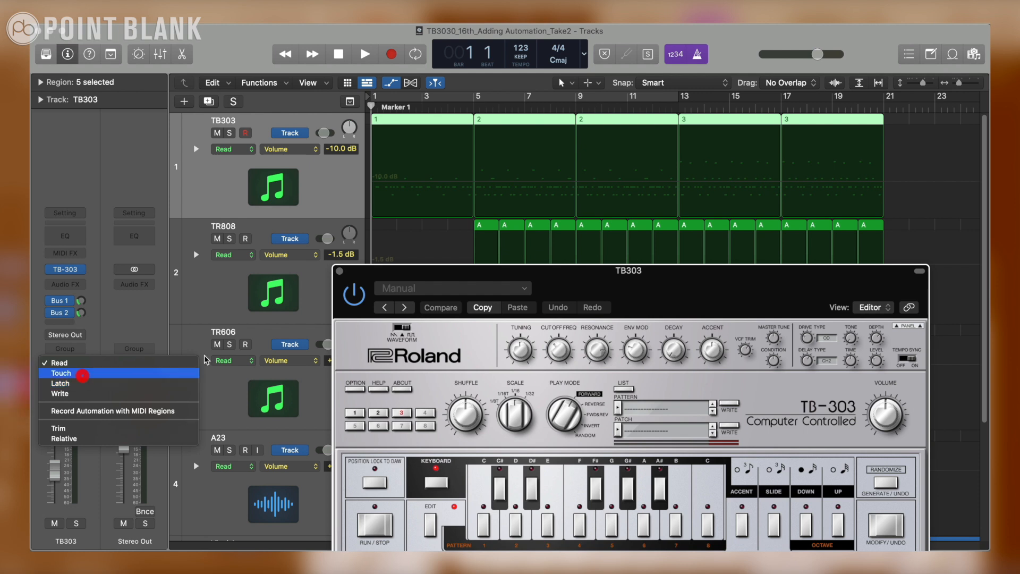
{"action": "left_click", "coordinate": [83, 375]}
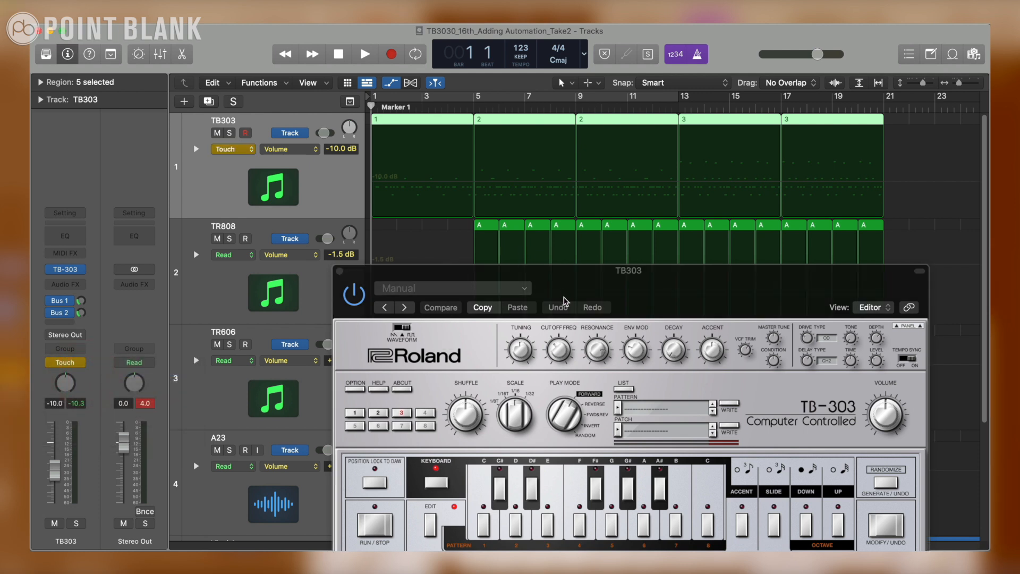
{"action": "left_click", "coordinate": [556, 350]}
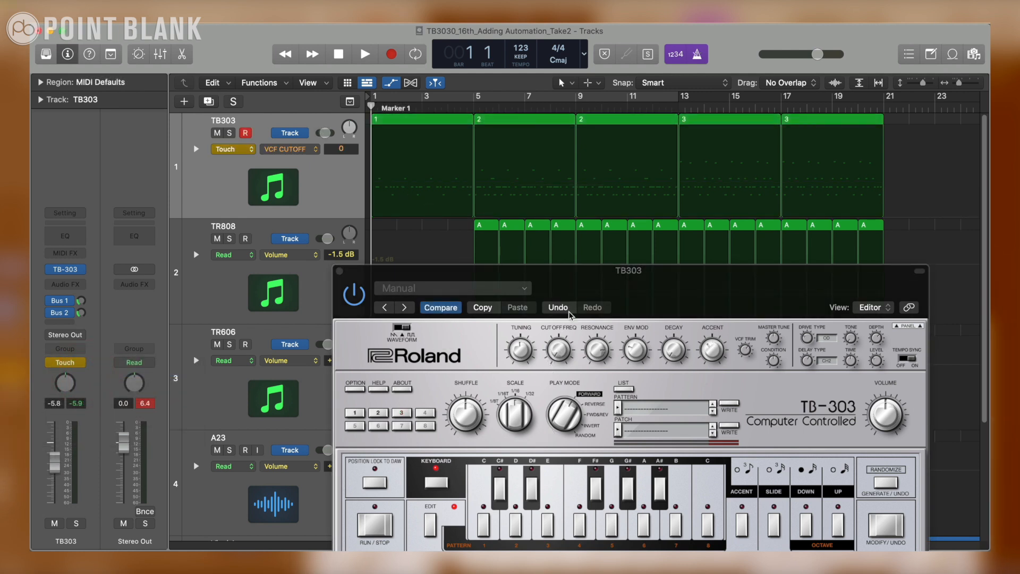
{"action": "key", "text": "space"}
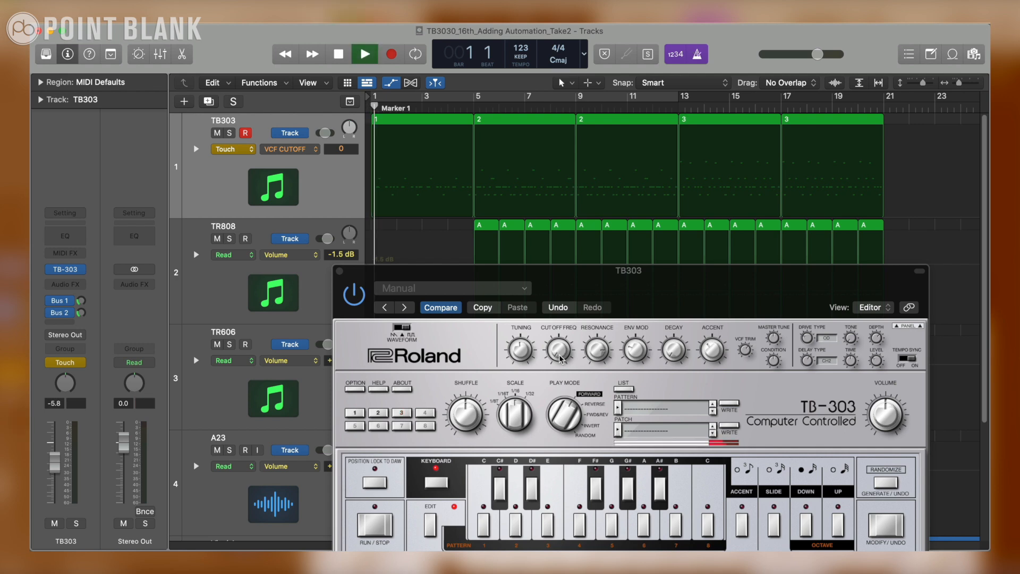
{"action": "left_click_drag", "start_coordinate": [558, 355], "coordinate": [578, 271]}
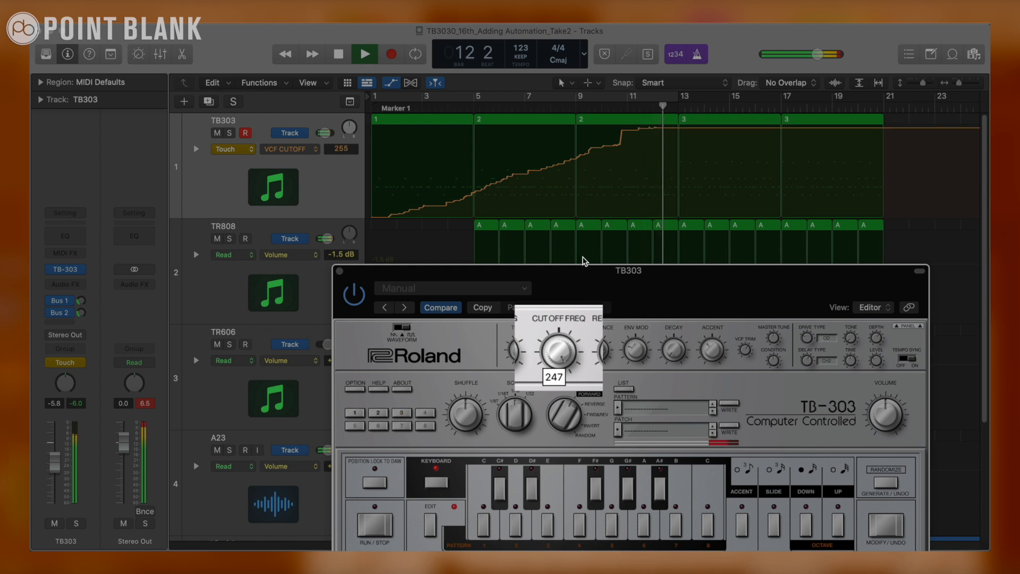
{"action": "left_click_drag", "start_coordinate": [583, 260], "coordinate": [590, 307]}
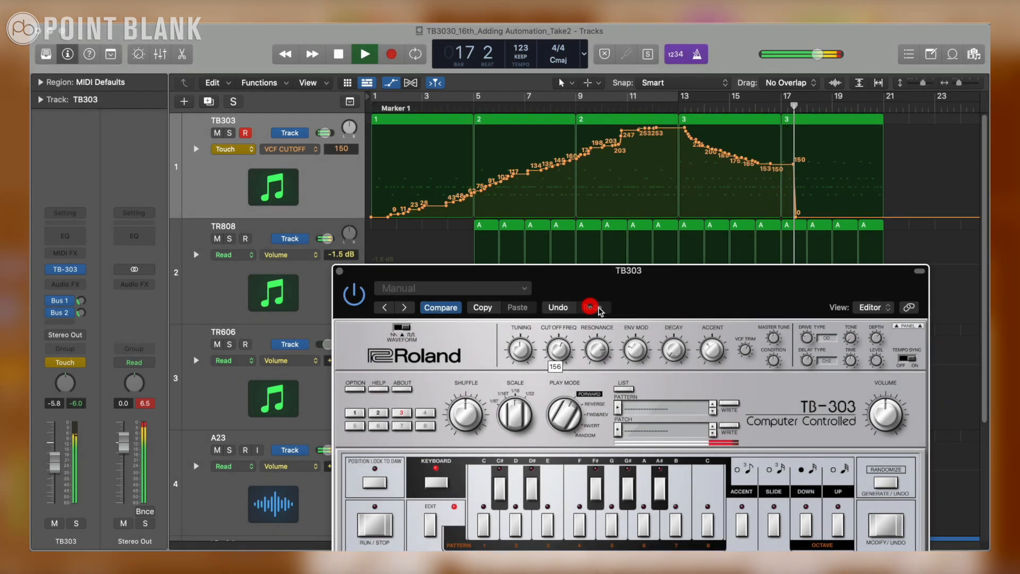
- Stop playback, hold the cutoff automation at 150 past bar 21 and straighten its rise from bar 1 to about bar 12
{"action": "key", "text": "space"}
{"action": "left_click_drag", "start_coordinate": [786, 169], "coordinate": [892, 169]}
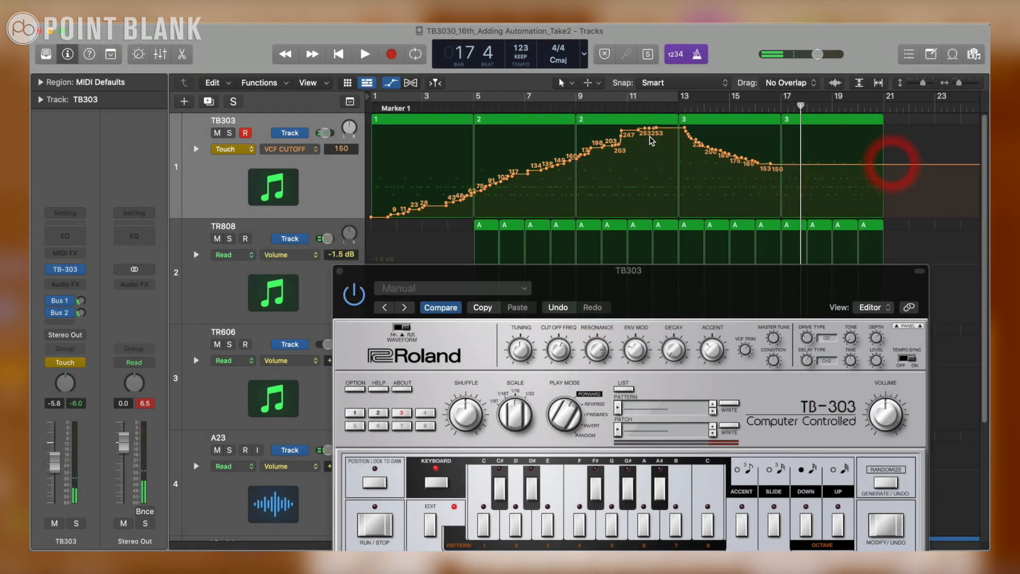
{"action": "left_click_drag", "start_coordinate": [657, 132], "coordinate": [374, 214]}
- Record resonance automation and reshape it to climb from 163 at bar 1 to 255 at bar 3, holding past bar 21
{"action": "double_click", "coordinate": [629, 107]}
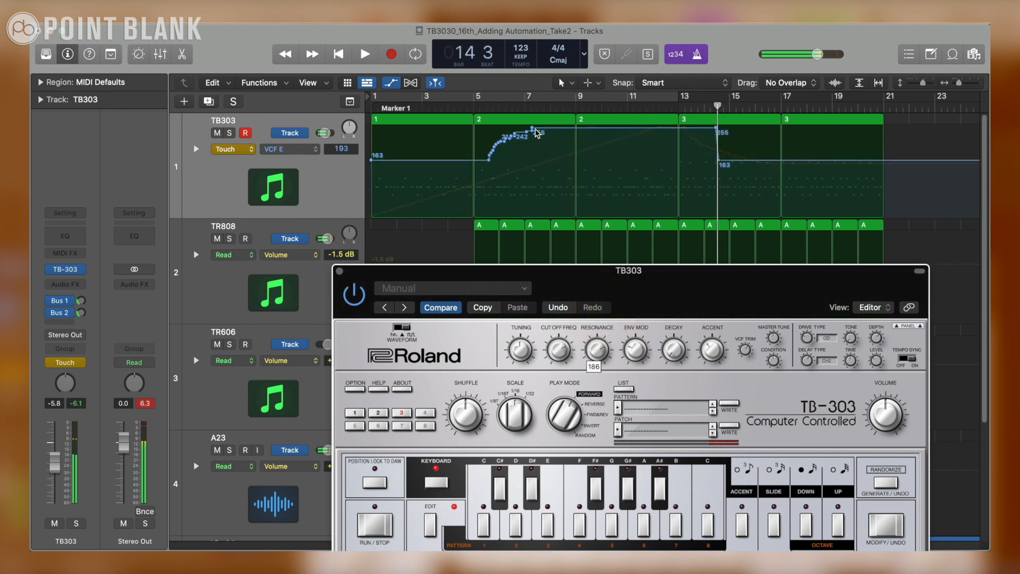
{"action": "left_click_drag", "start_coordinate": [532, 129], "coordinate": [428, 123]}
{"action": "left_click_drag", "start_coordinate": [711, 129], "coordinate": [891, 129]}
{"action": "key", "text": "space"}
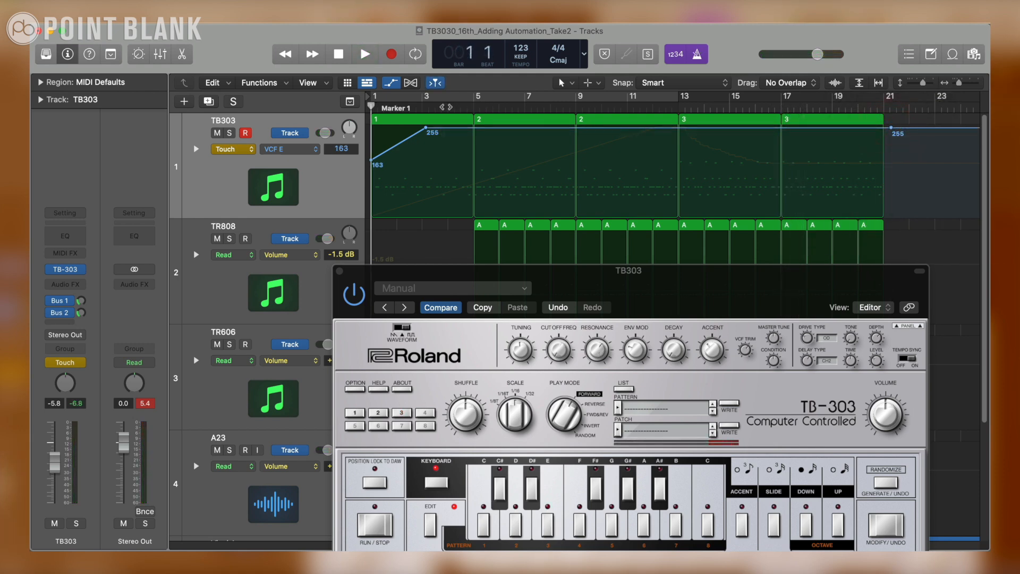
- Record VCF Trim automation rising to about 235 by bar 13, dipping to about 31, then climbing to about 254 and holding there from bar 19
{"action": "key", "text": "space"}
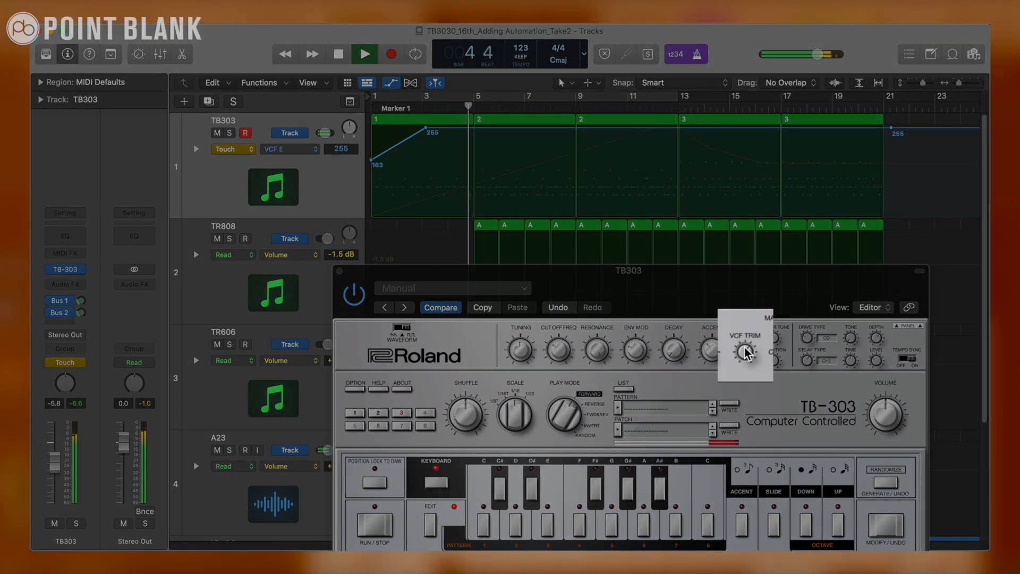
{"action": "left_click", "coordinate": [746, 353]}
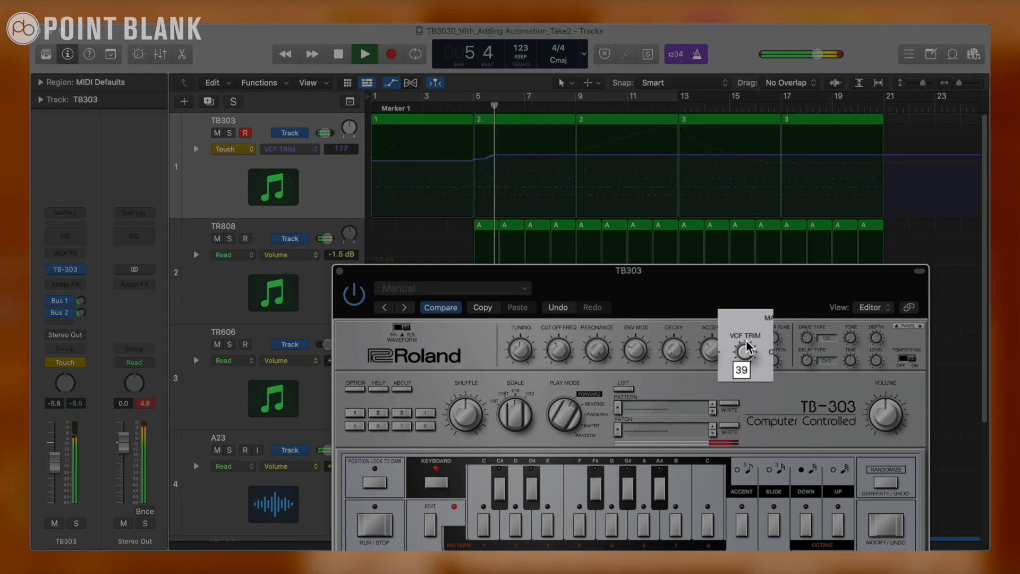
{"action": "left_click_drag", "start_coordinate": [746, 344], "coordinate": [756, 311]}
{"action": "key", "text": "space"}
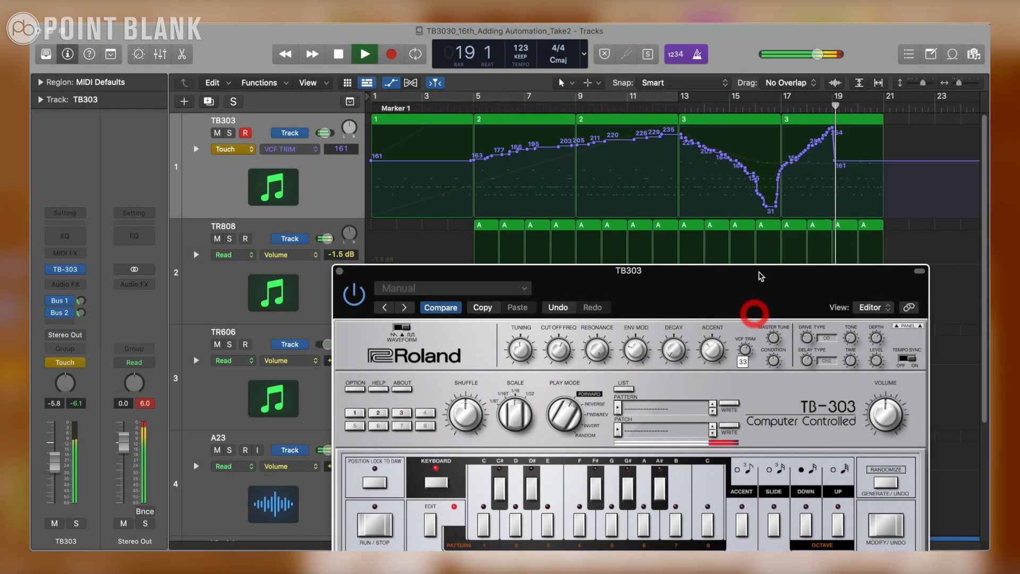
{"action": "left_click", "coordinate": [834, 162]}
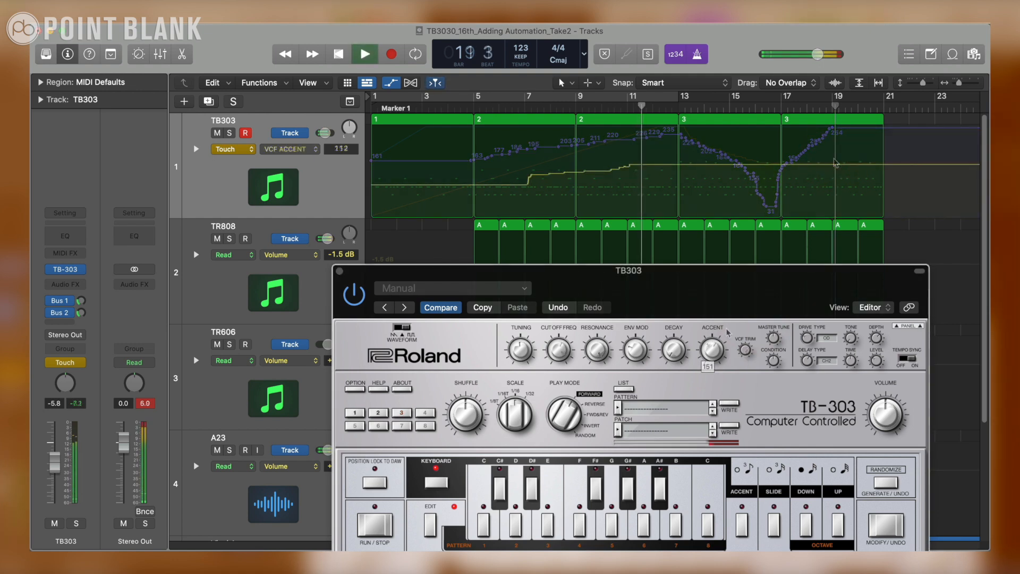
- Record accent automation rising from 93 to 255 by about bar 15, and extend the 255 level past bar 21
{"action": "left_click_drag", "start_coordinate": [737, 322], "coordinate": [739, 285]}
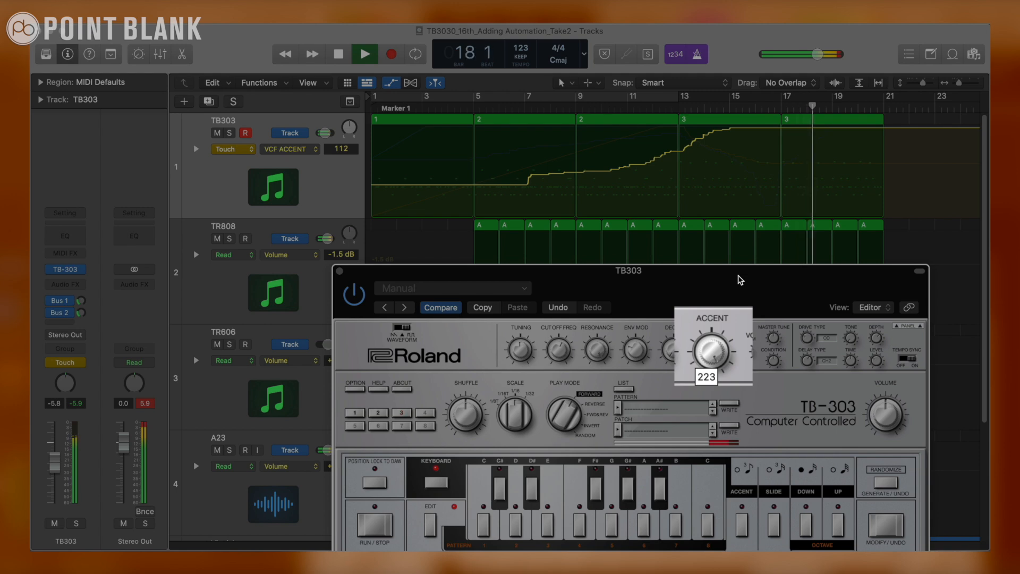
{"action": "left_click_drag", "start_coordinate": [740, 280], "coordinate": [740, 302]}
{"action": "left_click_drag", "start_coordinate": [712, 351], "coordinate": [712, 354]}
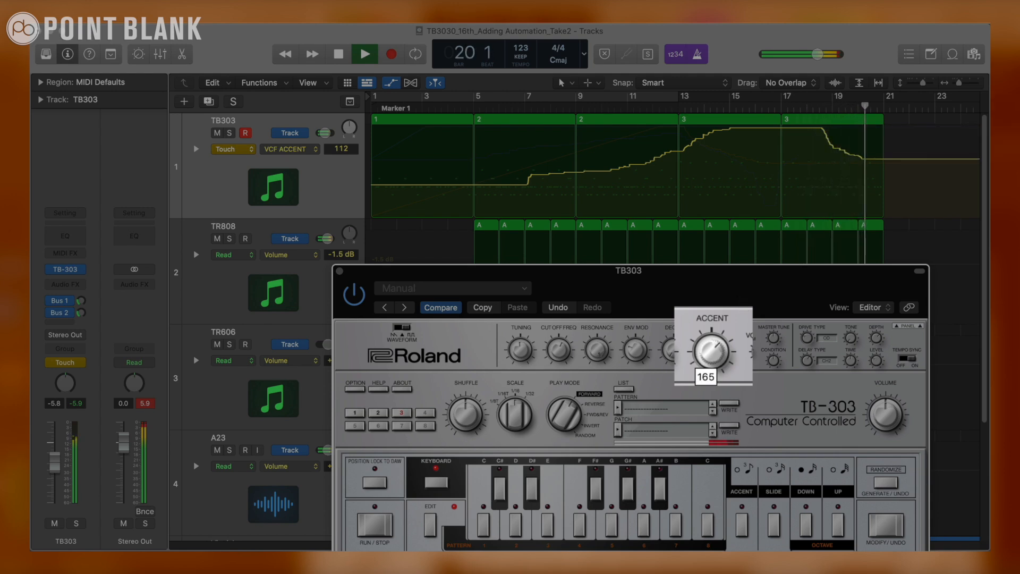
{"action": "left_click_drag", "start_coordinate": [742, 323], "coordinate": [742, 343]}
{"action": "key", "text": "space"}
{"action": "left_click", "coordinate": [815, 127]}
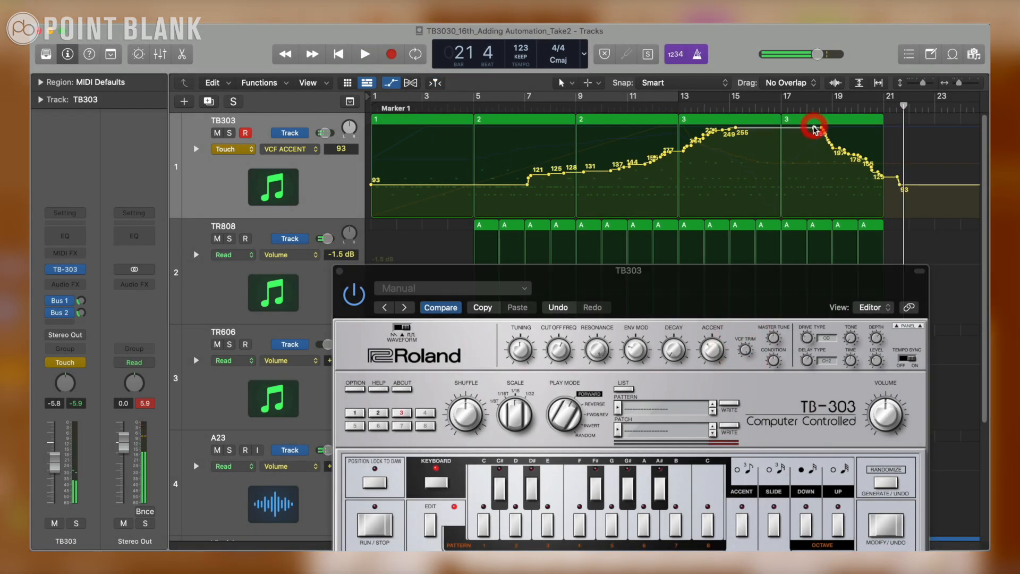
{"action": "left_click_drag", "start_coordinate": [822, 128], "coordinate": [899, 128]}
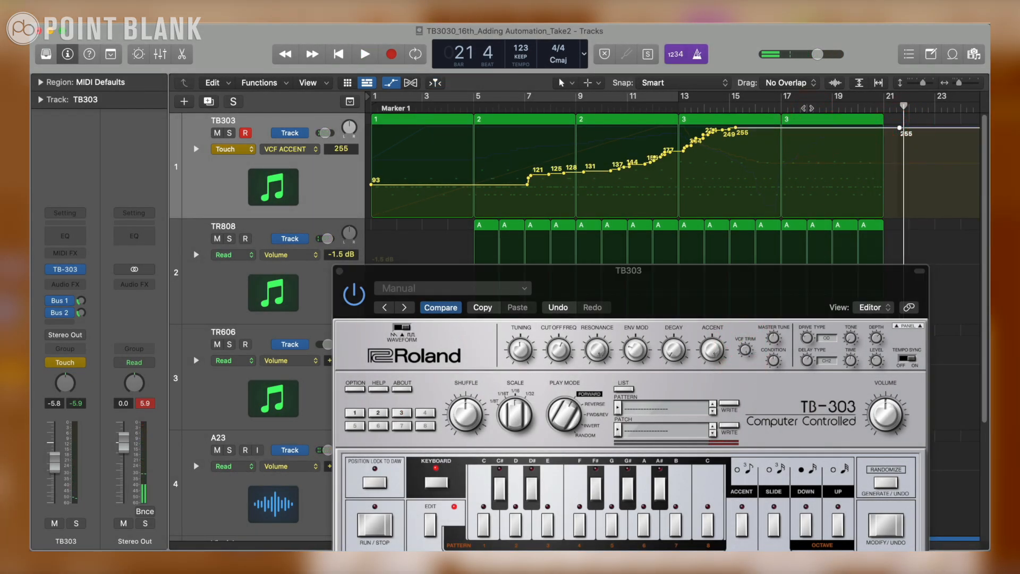
- Move the playhead to about bar 4 and set the TB303 track's automation mode to Read
{"action": "left_click", "coordinate": [461, 104]}
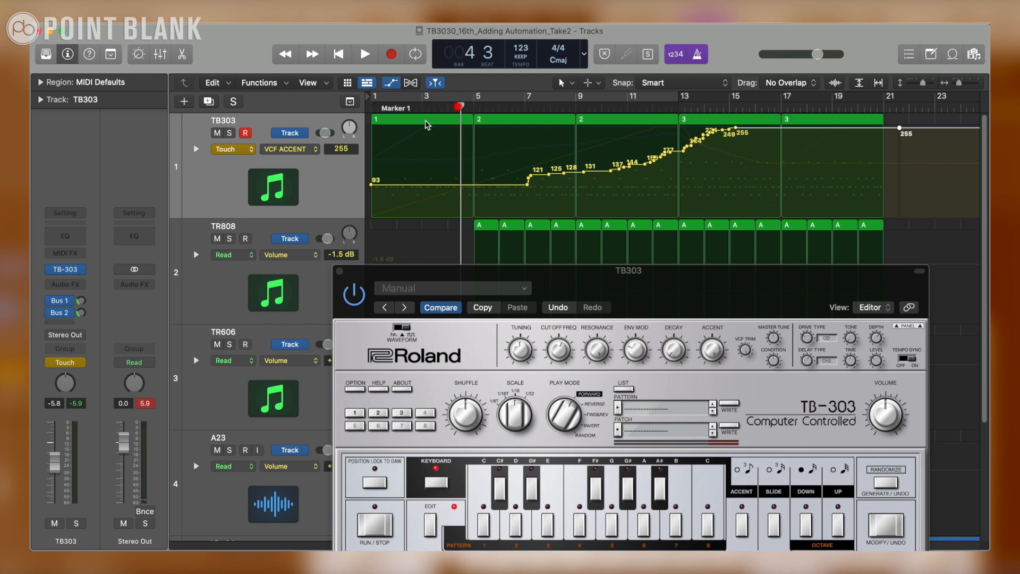
{"action": "left_click", "coordinate": [235, 148]}
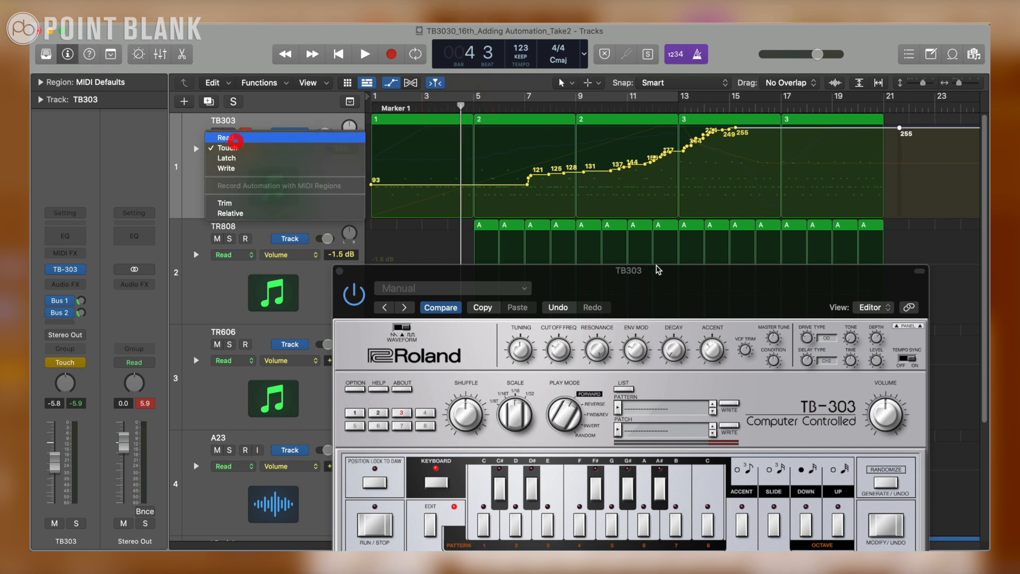
{"action": "left_click", "coordinate": [229, 138]}
- Play the automated section while adjusting the TB-303's drive depth and delay level
{"action": "key", "text": "space"}
{"action": "mouse_move", "coordinate": [879, 336]}
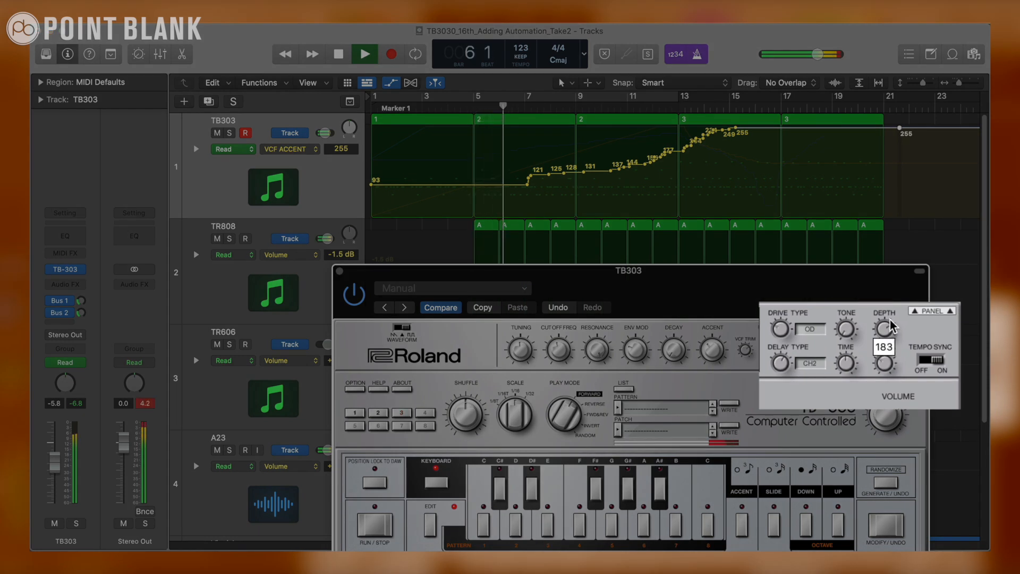
{"action": "left_click_drag", "start_coordinate": [902, 337], "coordinate": [898, 340]}
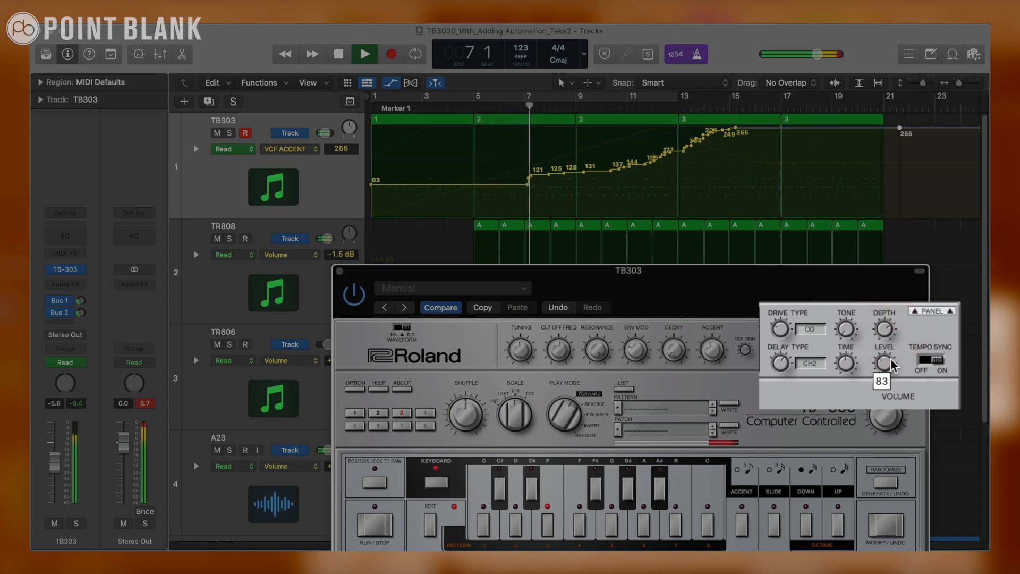
{"action": "right_click", "coordinate": [890, 358]}
{"action": "left_click", "coordinate": [887, 359]}
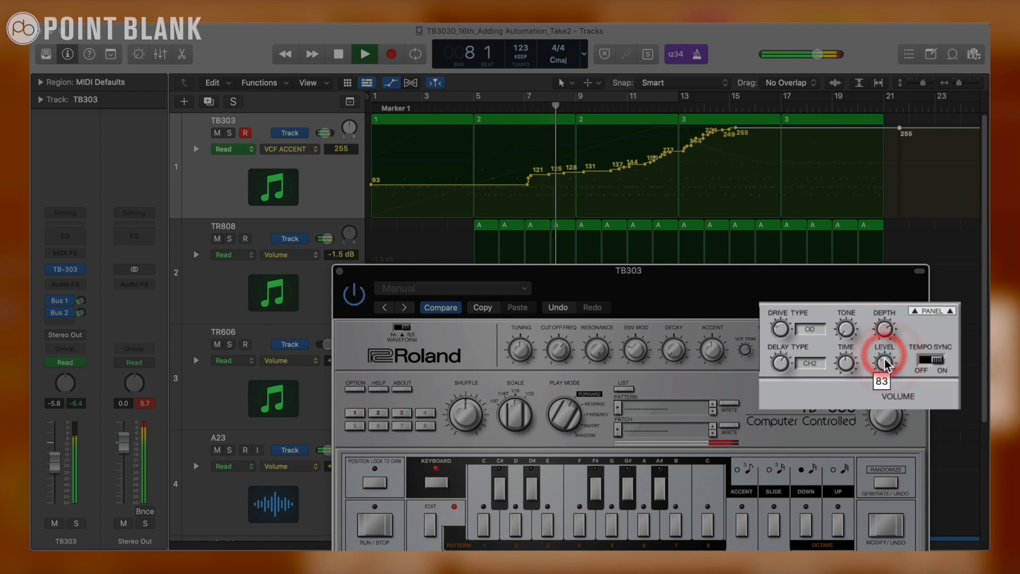
{"action": "left_click_drag", "start_coordinate": [883, 361], "coordinate": [885, 359]}
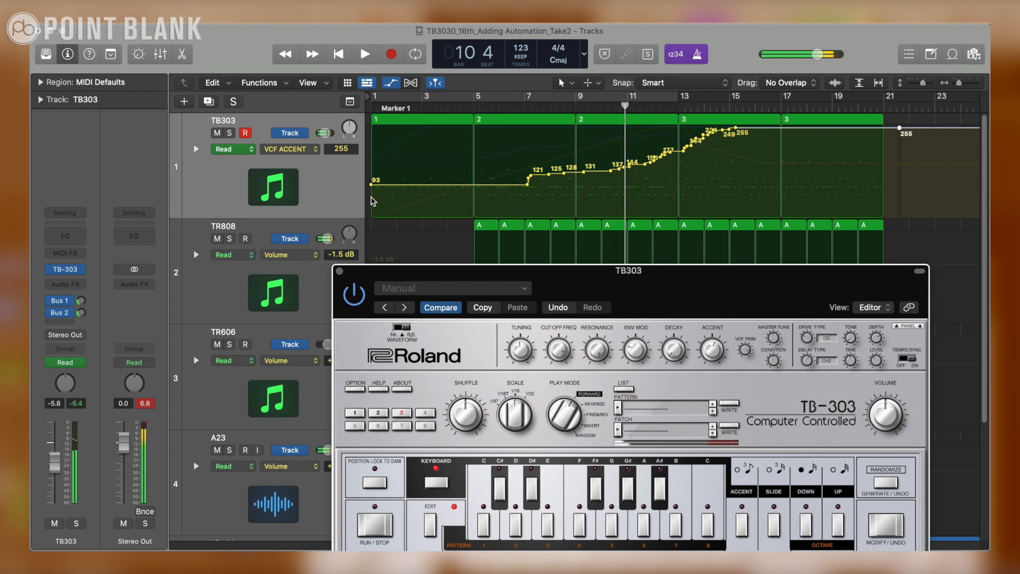
- Set the TB303 track's automation mode to Touch and close the TB-303 instrument window
{"action": "left_click", "coordinate": [77, 362]}
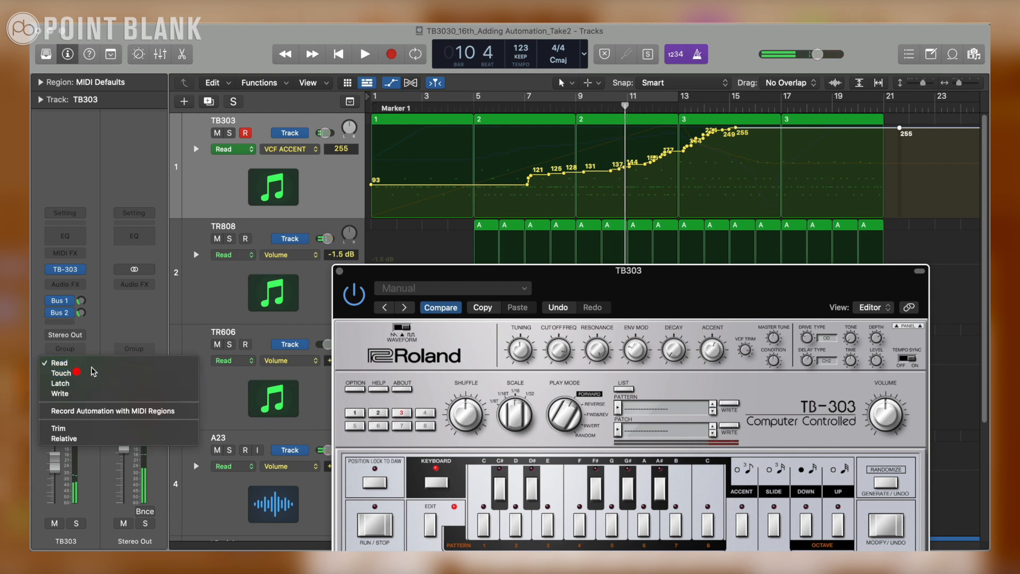
{"action": "left_click", "coordinate": [74, 372]}
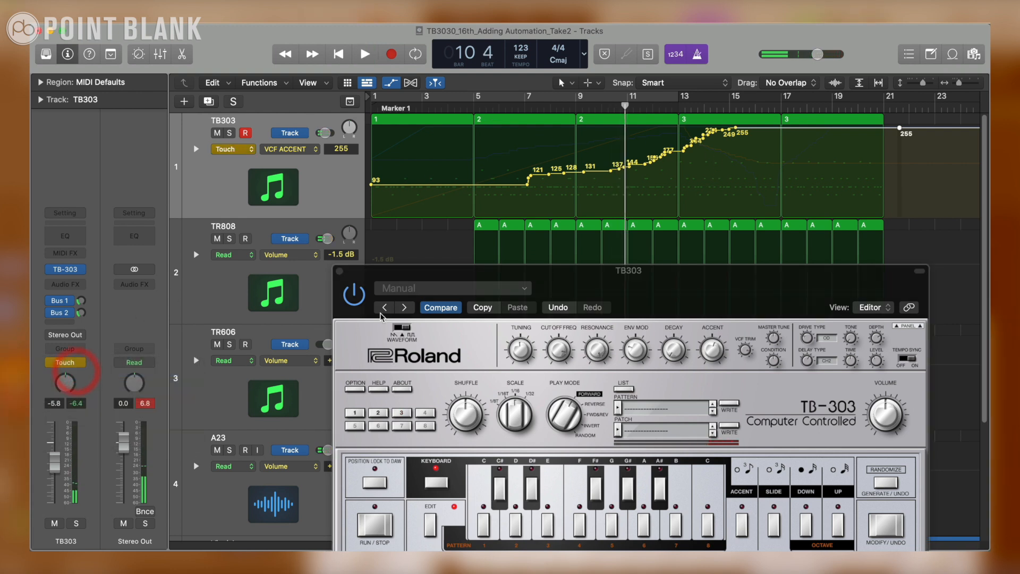
{"action": "left_click", "coordinate": [340, 271]}
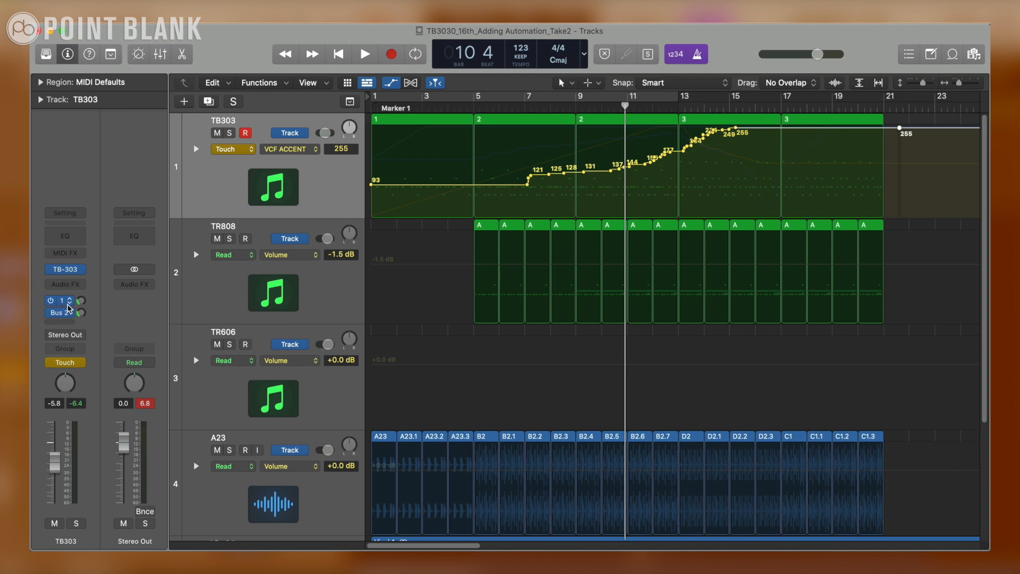
- Record TB303 Bus 2 delay send automation rising to about -10.9 dB from about bar 12, and extend the raised level to about bar 21
{"action": "key", "text": "space"}
{"action": "left_click_drag", "start_coordinate": [83, 300], "coordinate": [83, 290]}
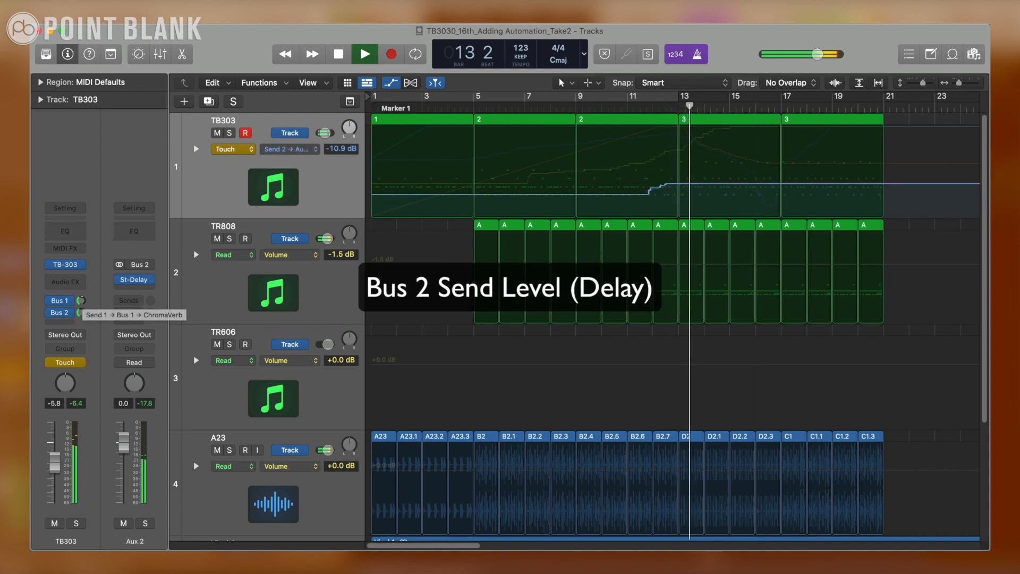
{"action": "left_click_drag", "start_coordinate": [80, 313], "coordinate": [81, 309]}
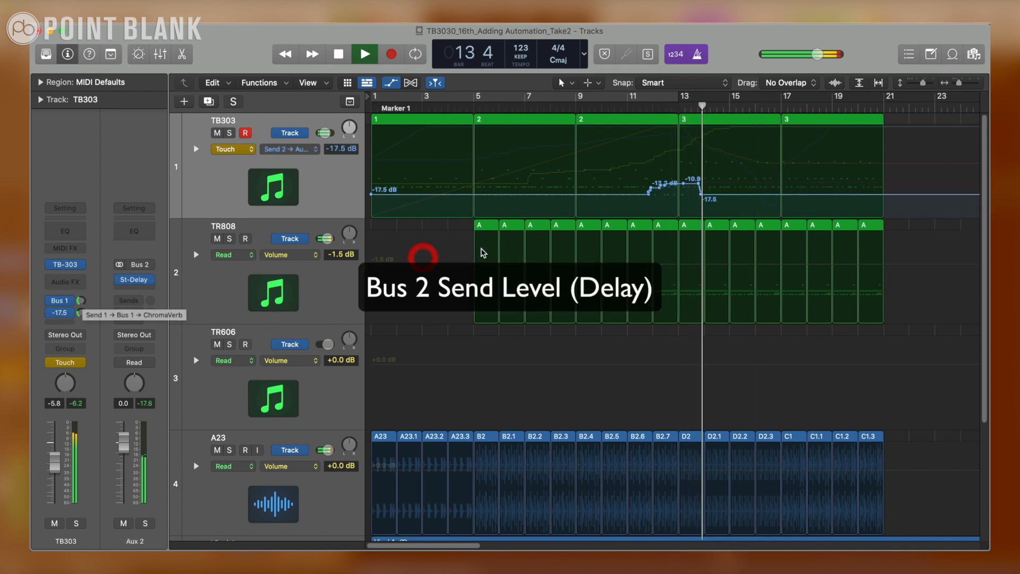
{"action": "key", "text": "space"}
{"action": "left_click", "coordinate": [694, 185]}
{"action": "left_click_drag", "start_coordinate": [694, 184], "coordinate": [886, 185]}
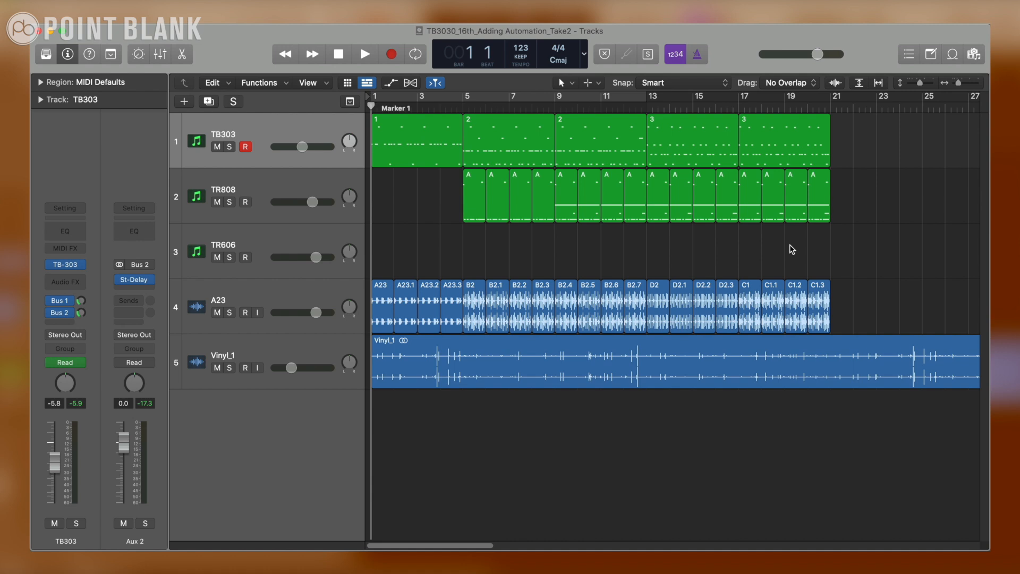
- Play the automated arrangement from bar 1
{"action": "key", "text": "space"}
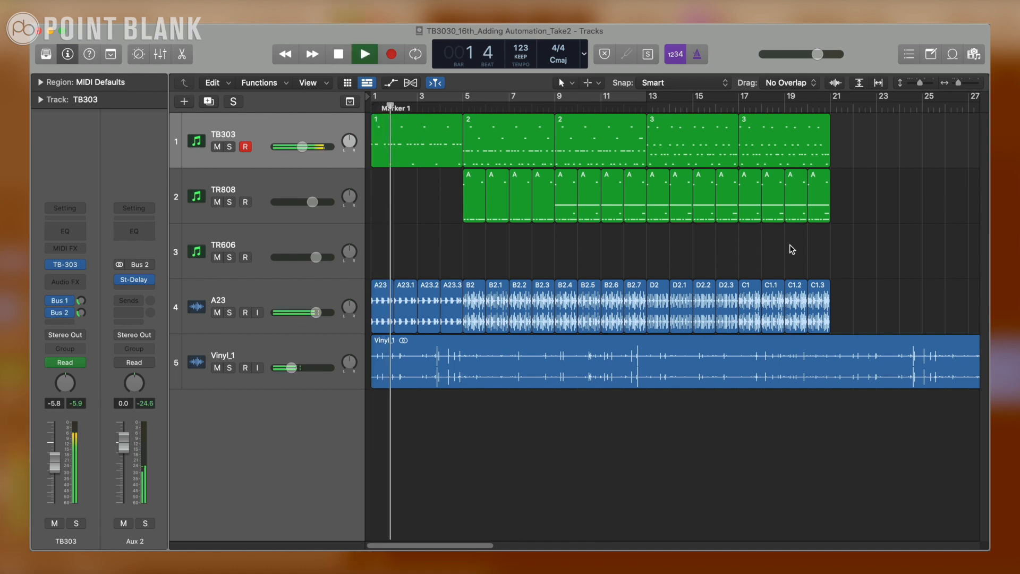